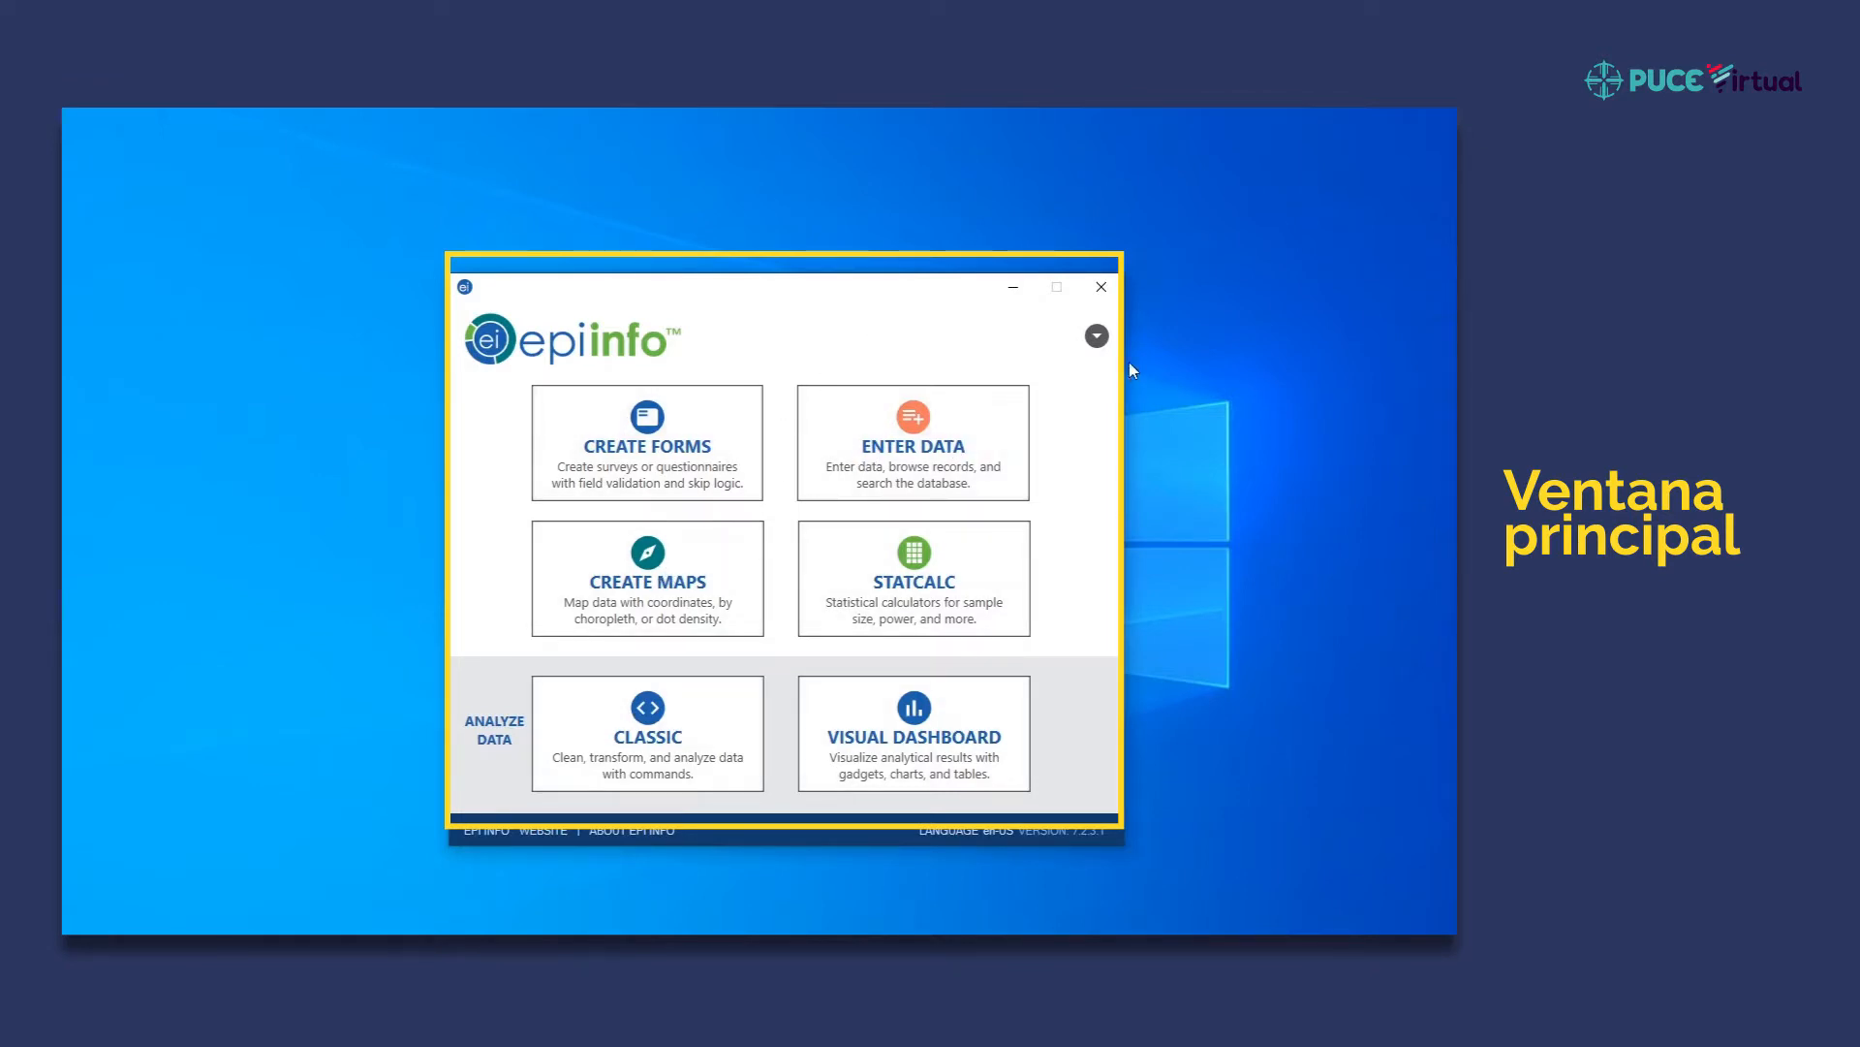
Change the interface language to Spanish (Spain, International Sort) in the program options and accept the notice.
left_click(1098, 337)
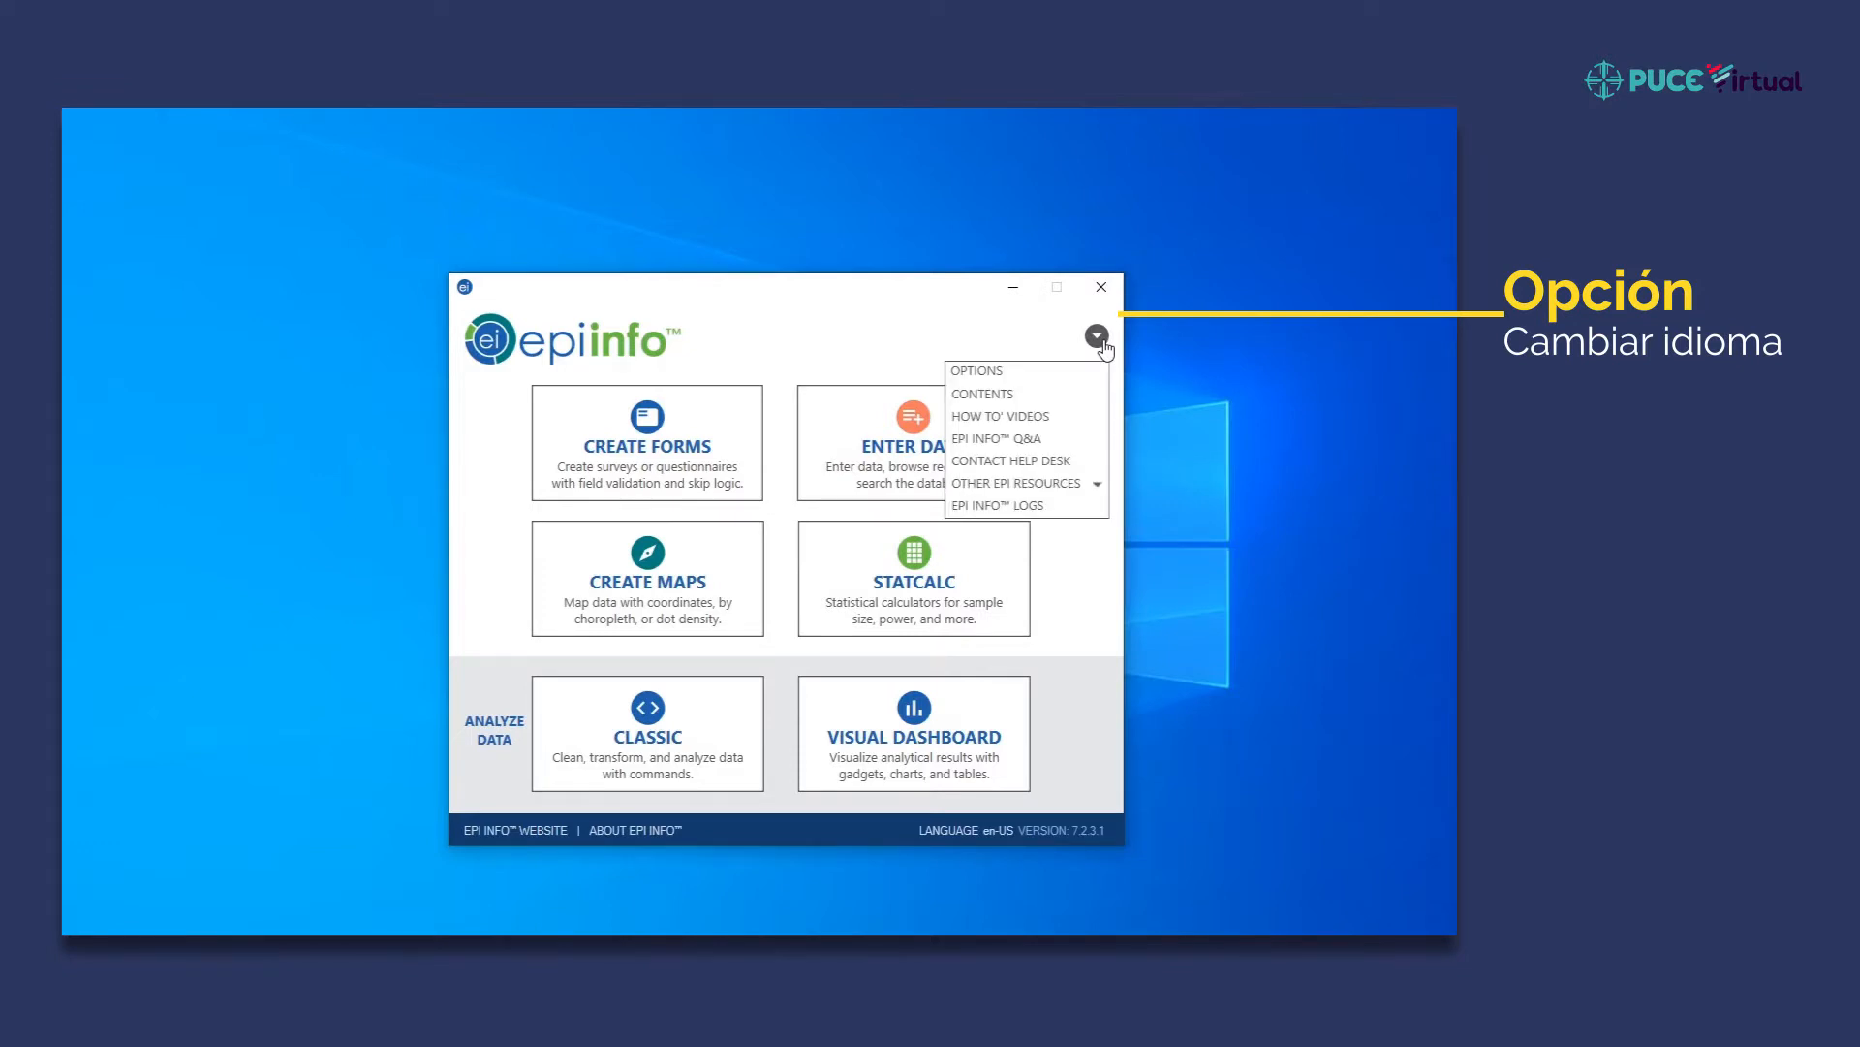
left_click(1050, 372)
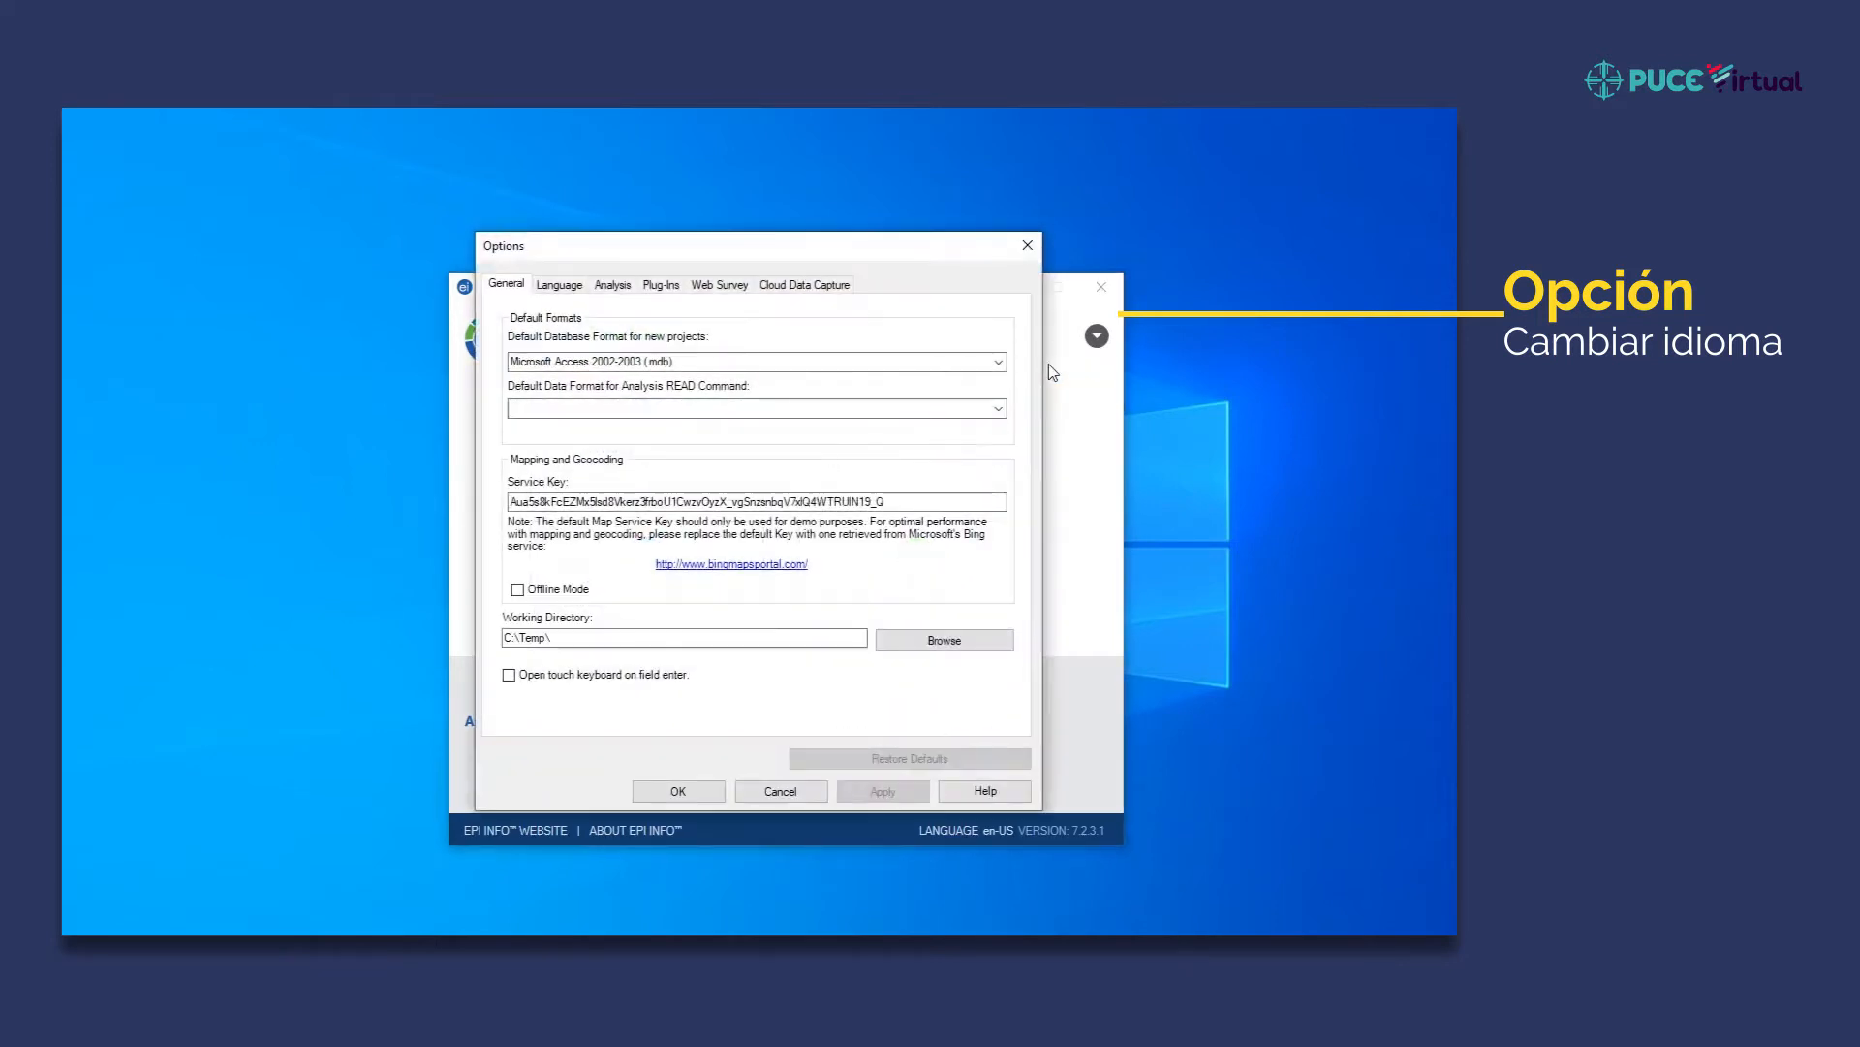
left_click(568, 287)
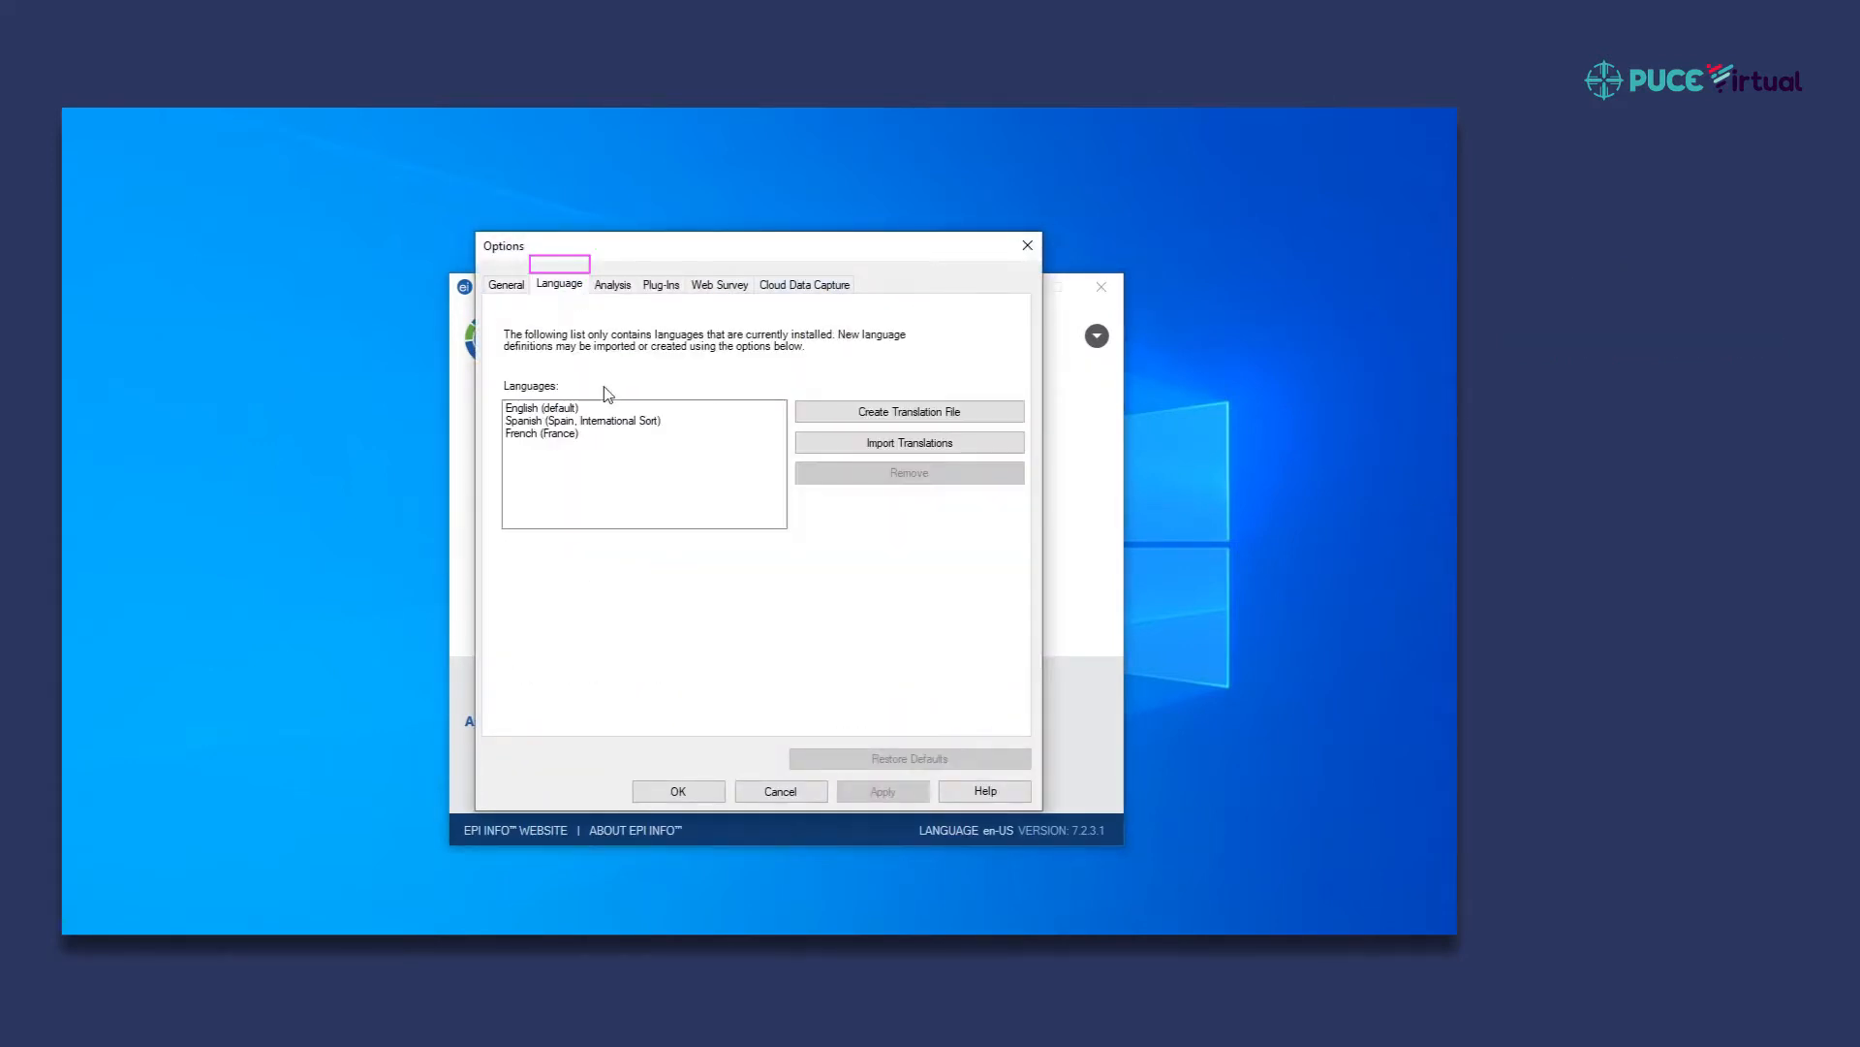
left_click(608, 420)
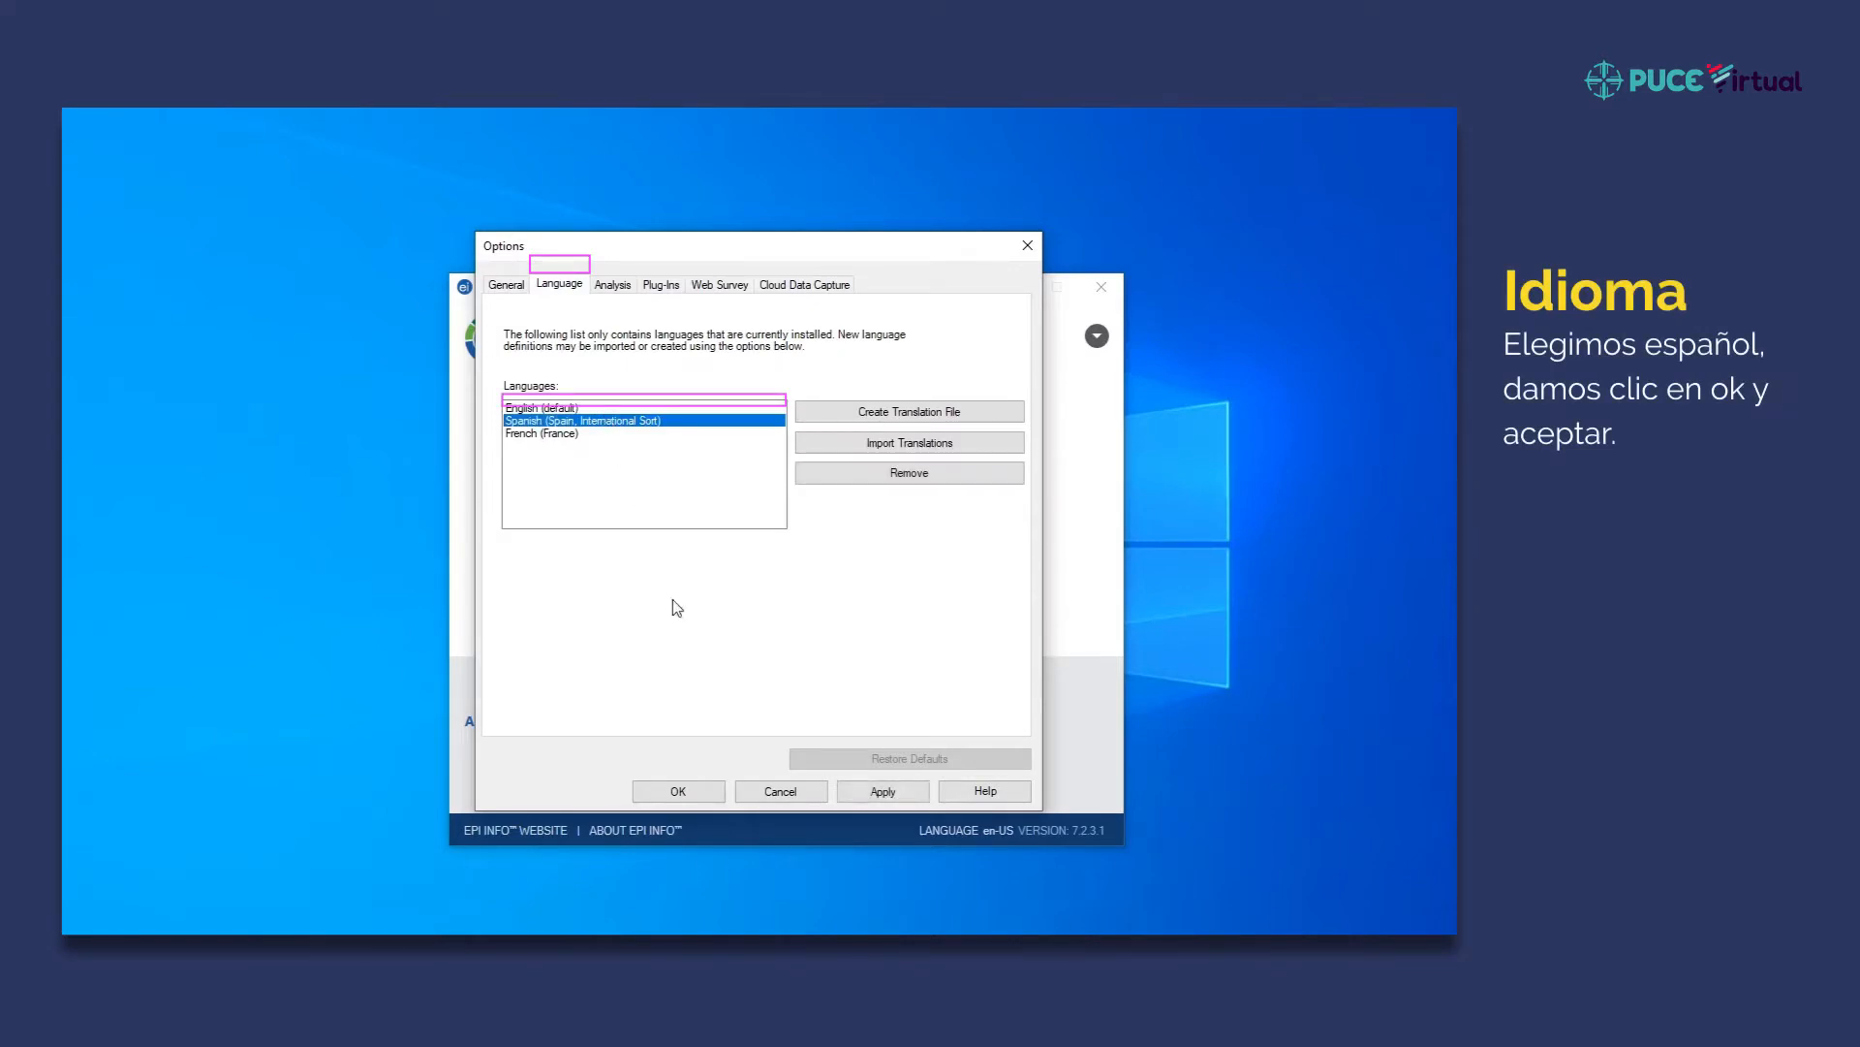
left_click(666, 791)
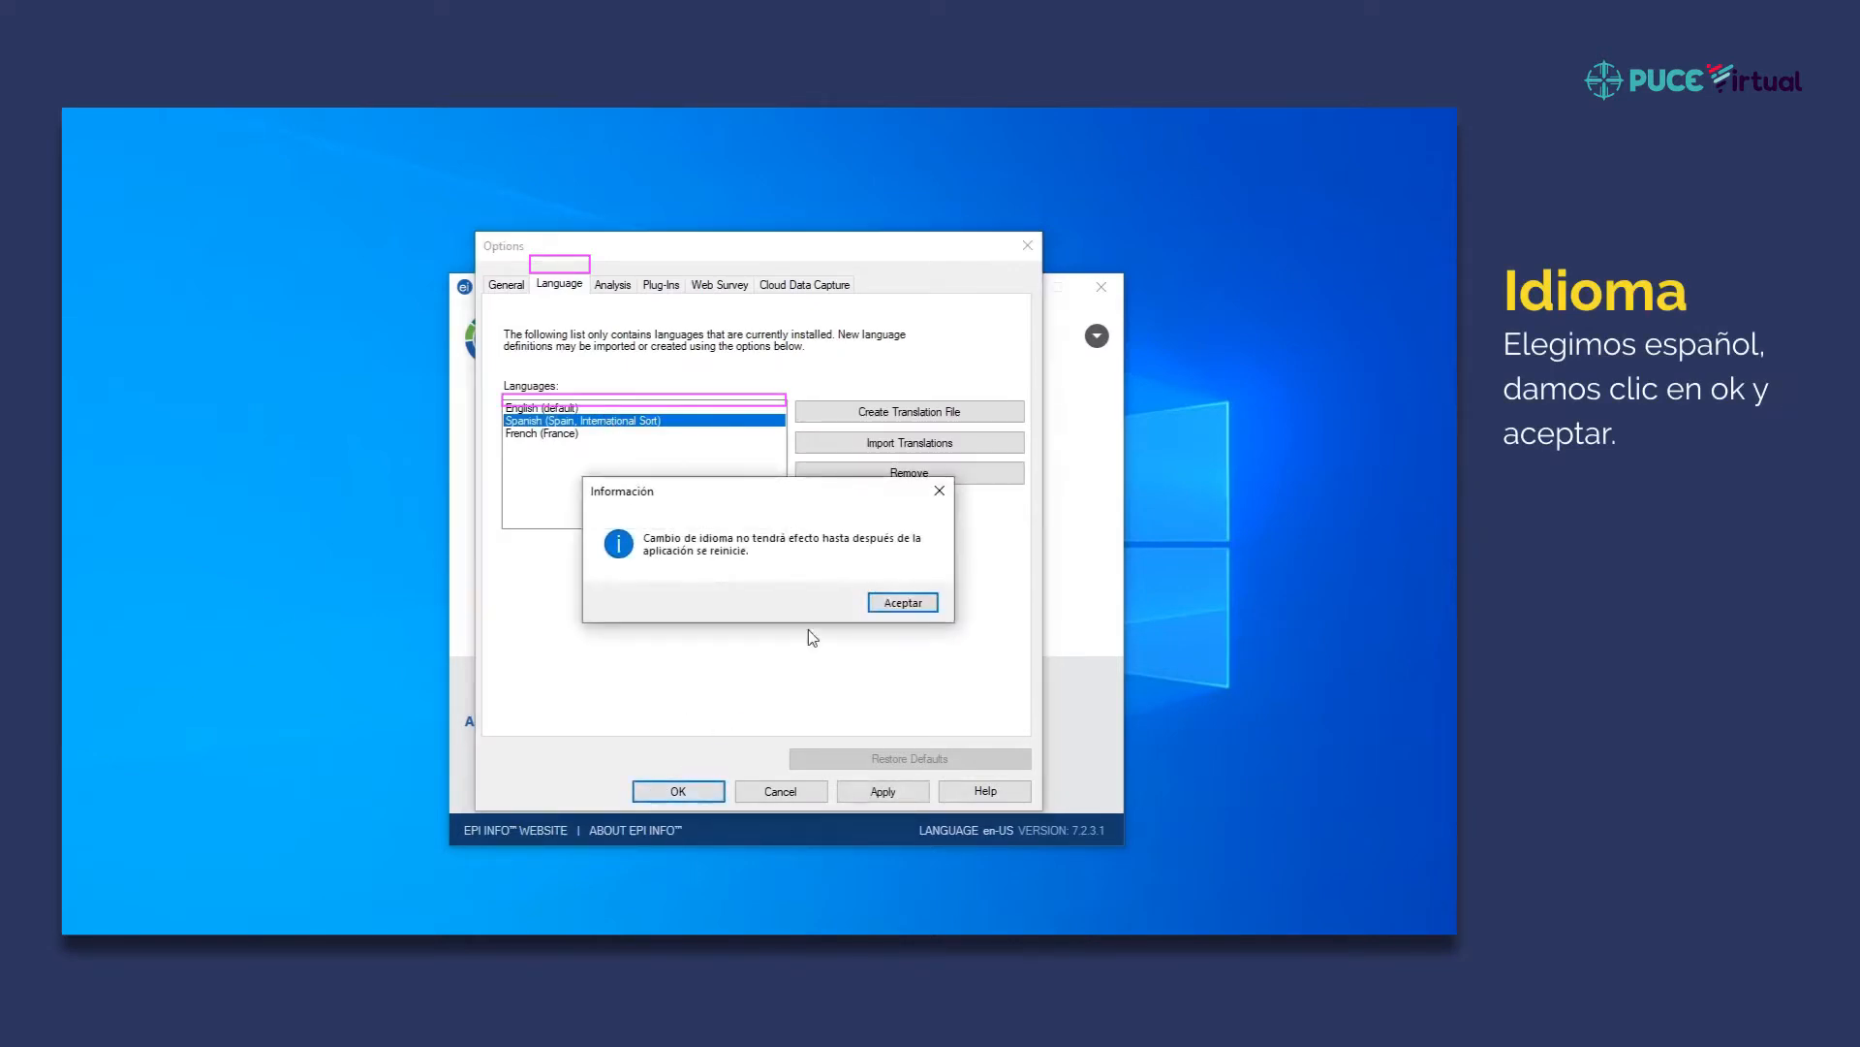
left_click(903, 601)
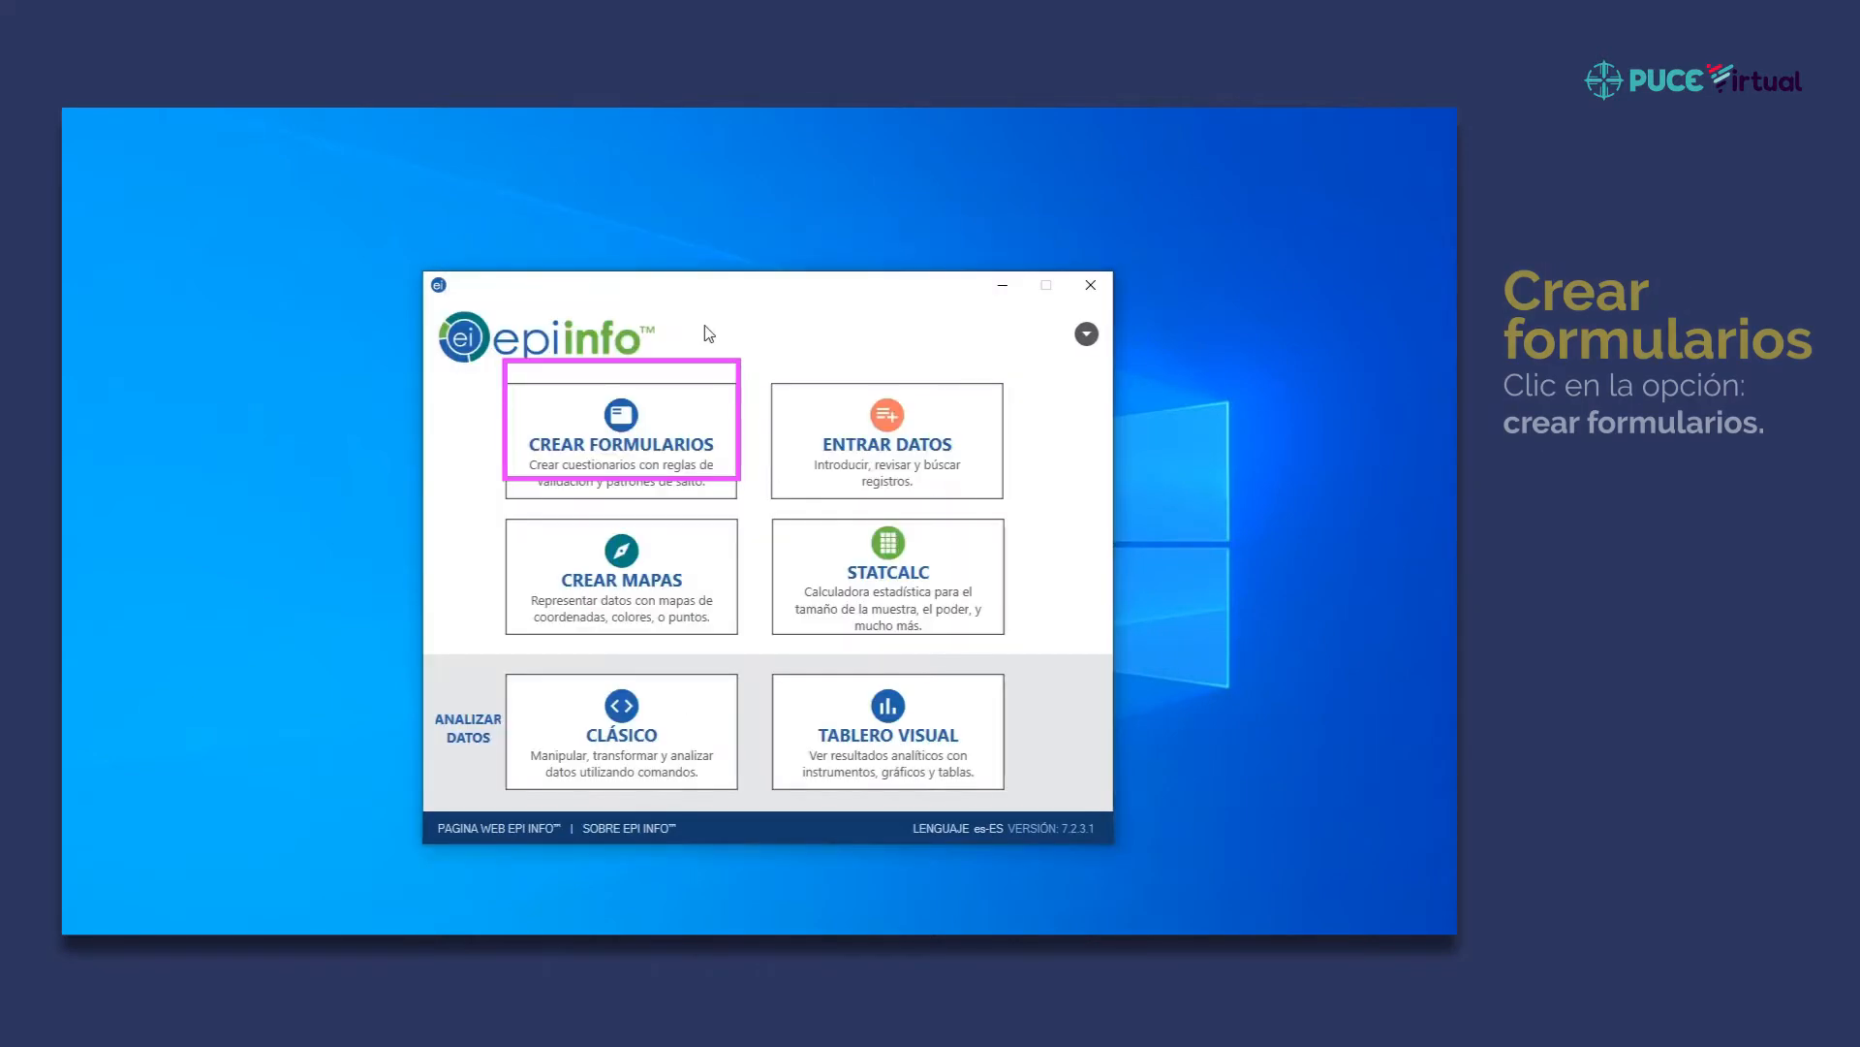
Open the form designer and review its available project, form and insertion commands.
left_click(637, 420)
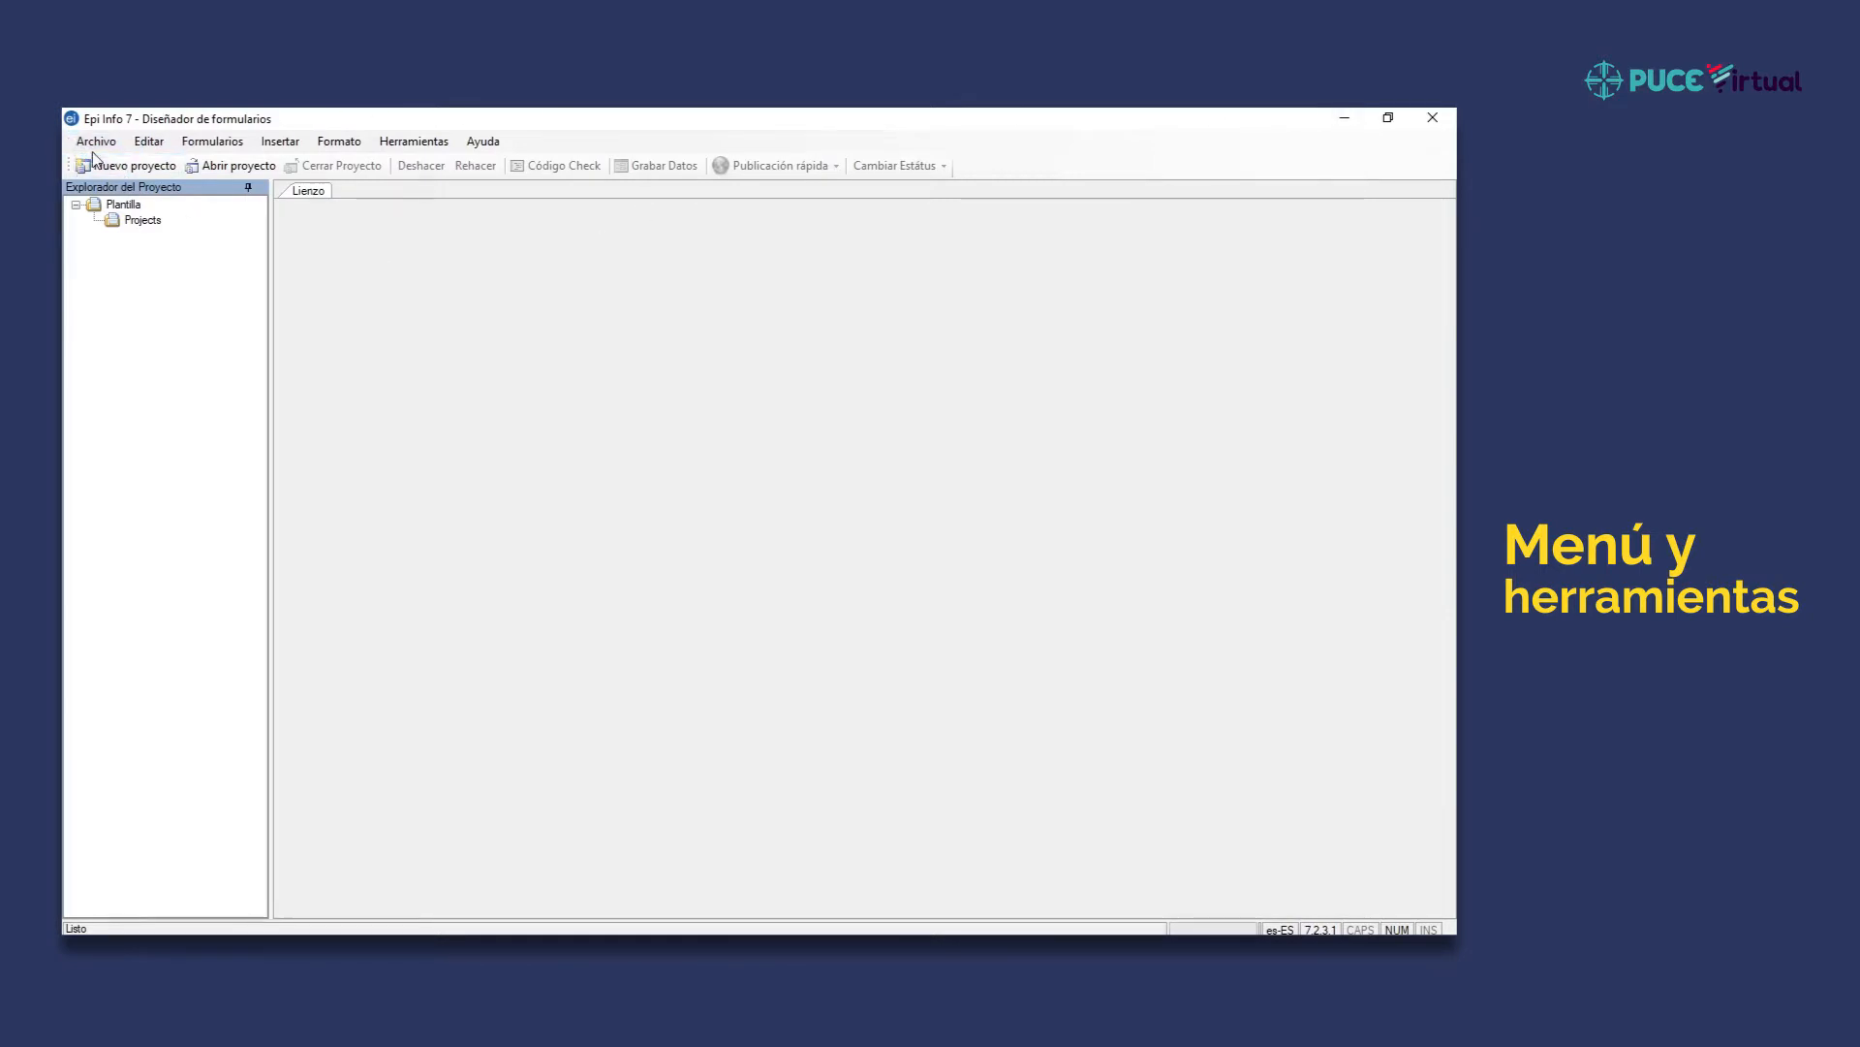
left_click(95, 142)
mouse_move(134, 148)
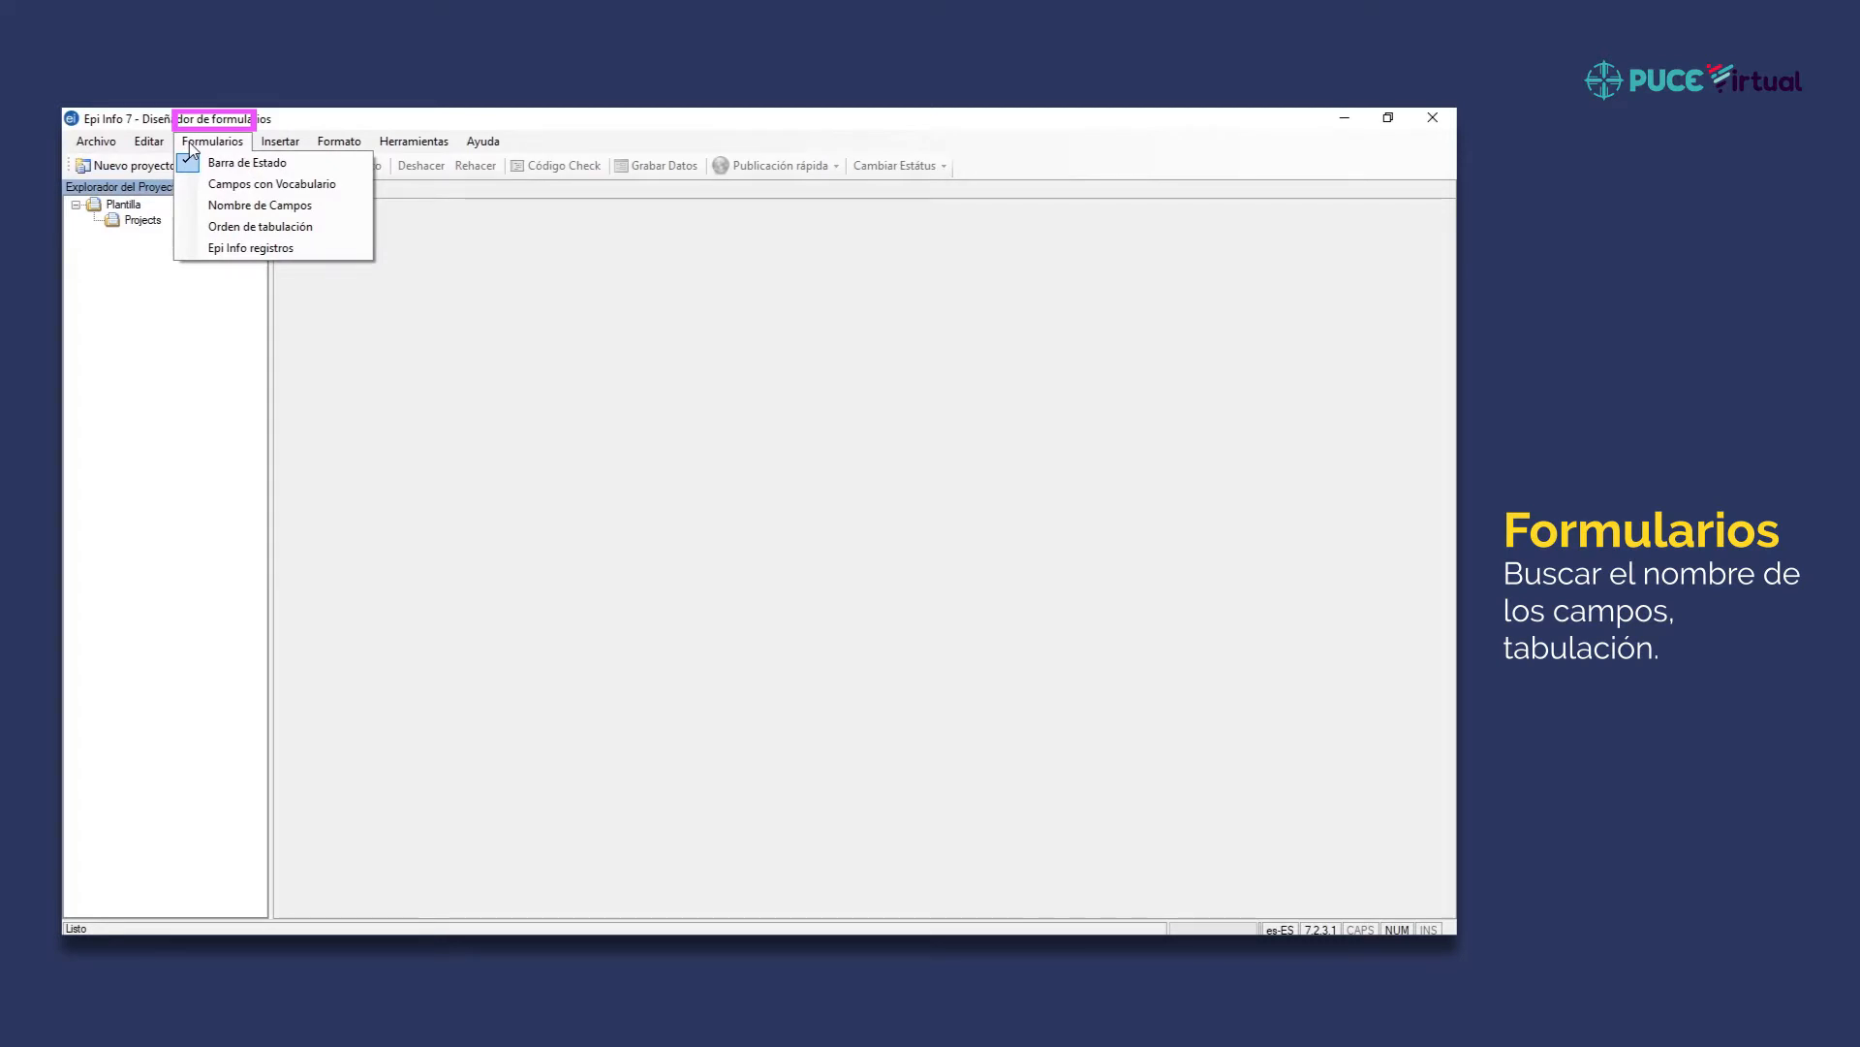
mouse_move(302, 142)
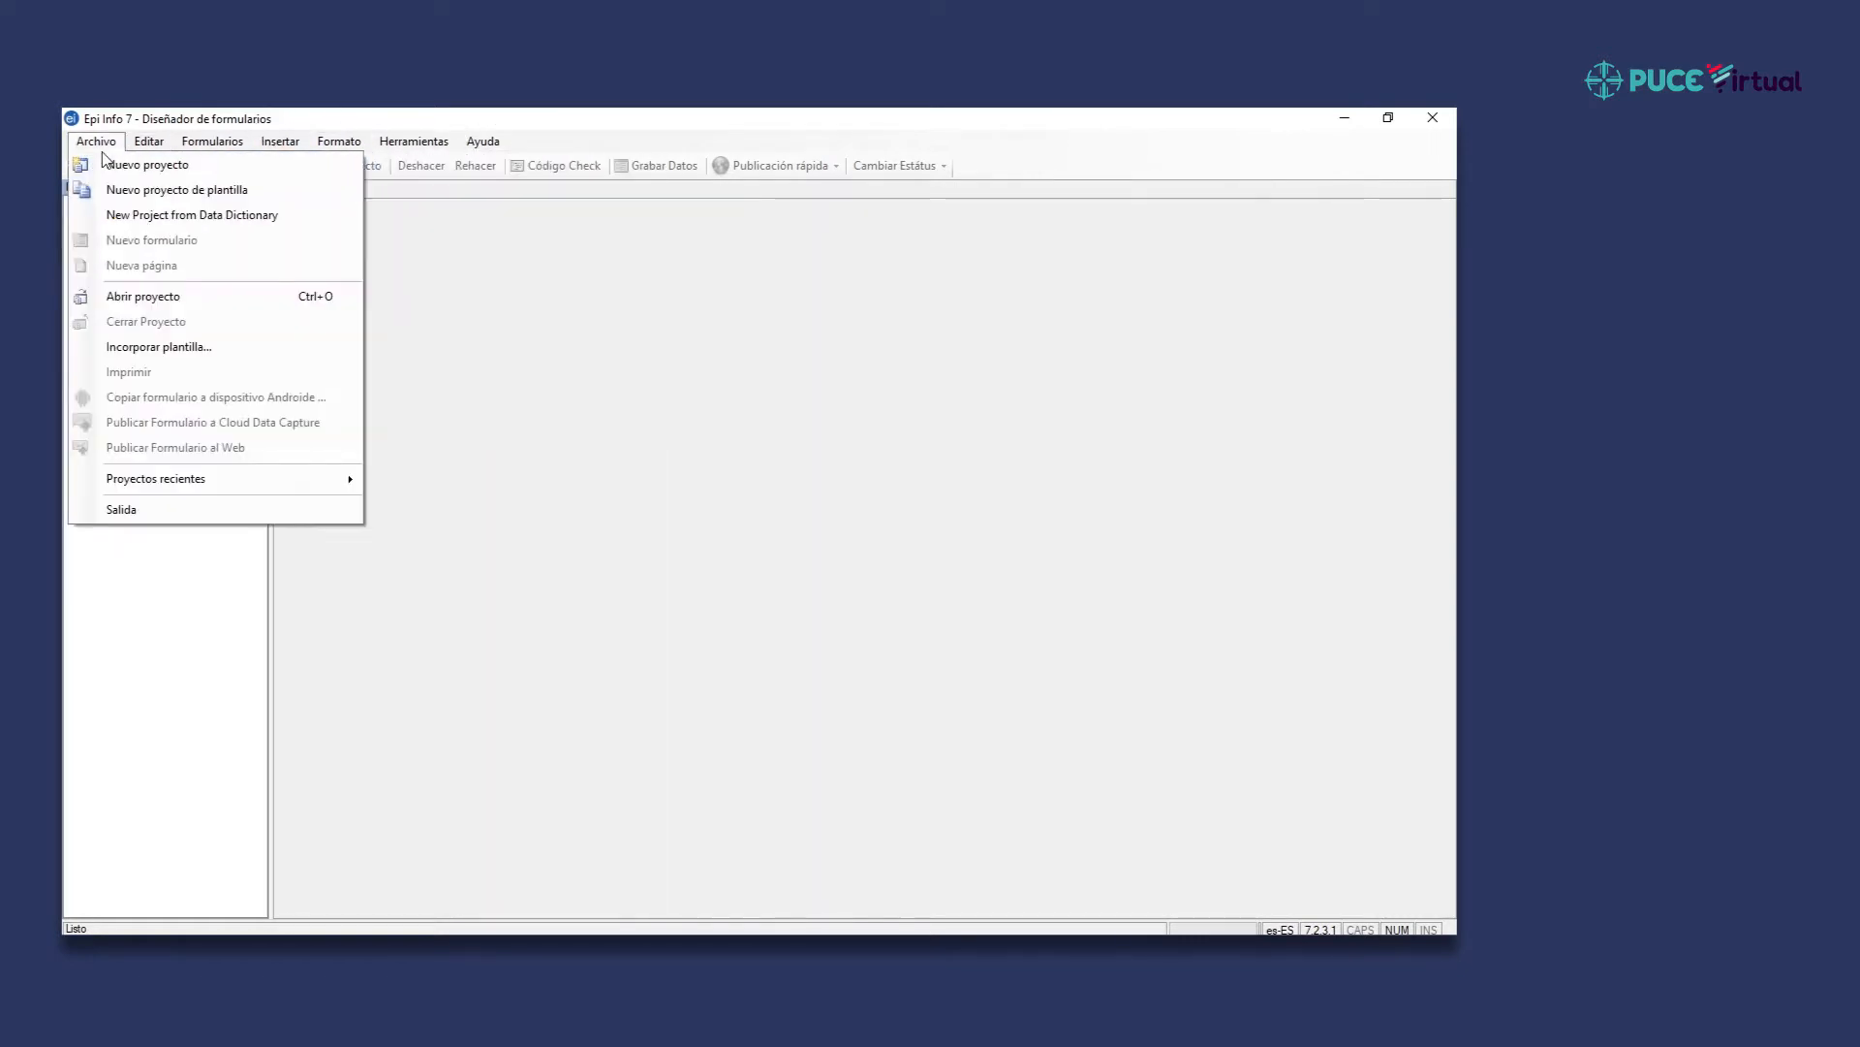
Open the existing project HIV.prj from the HIV folder in Projects.
left_click(133, 297)
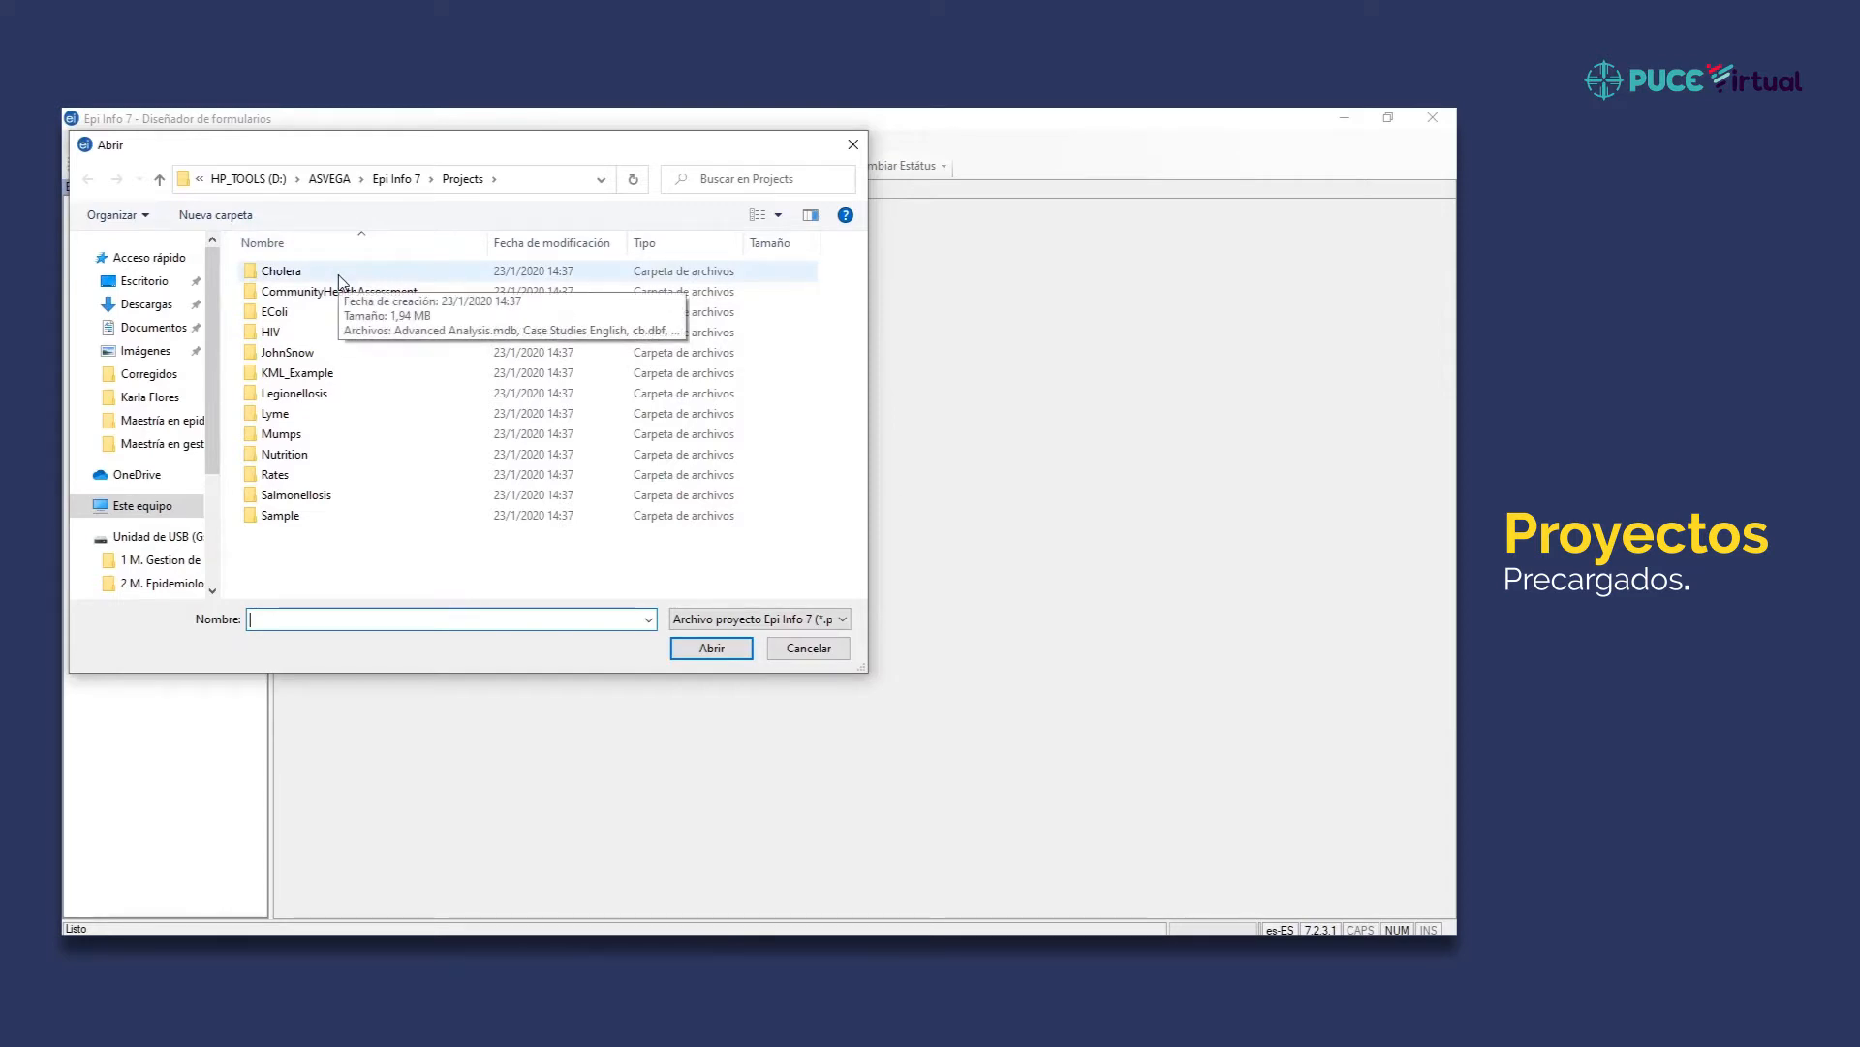
left_click(334, 329)
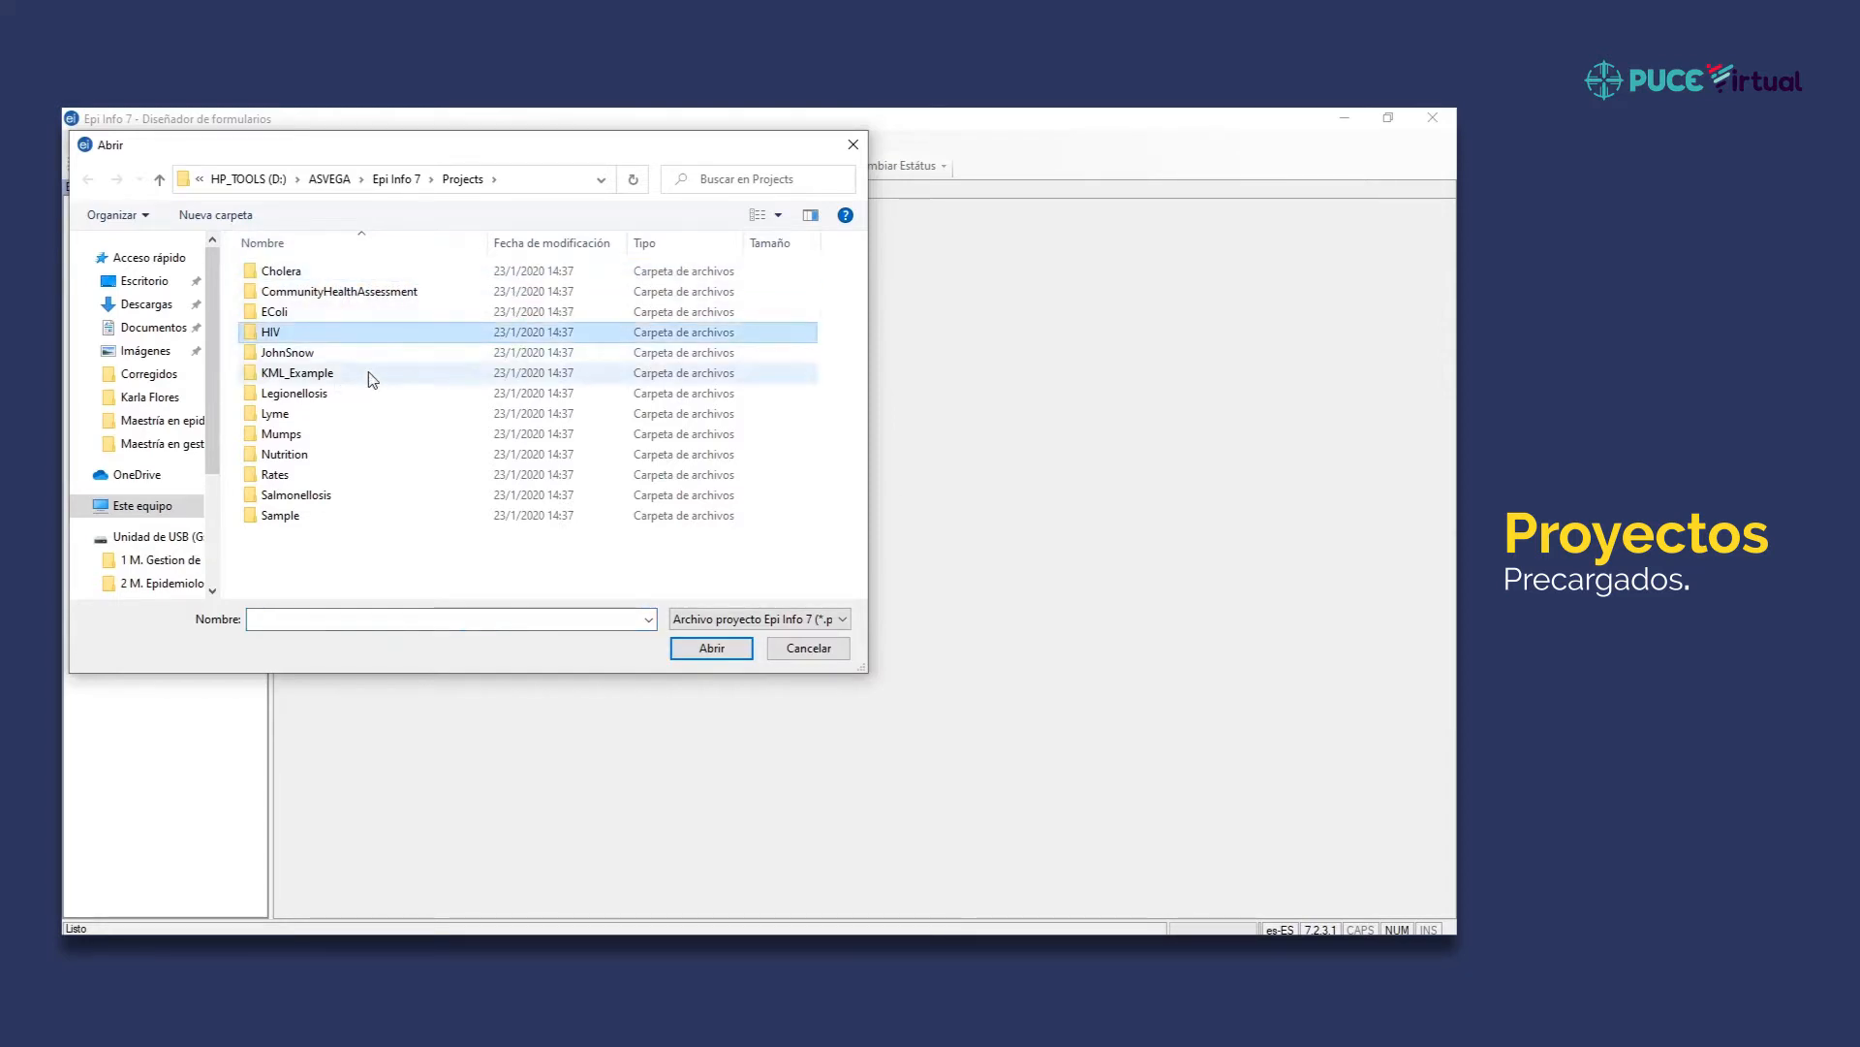
left_click(341, 413)
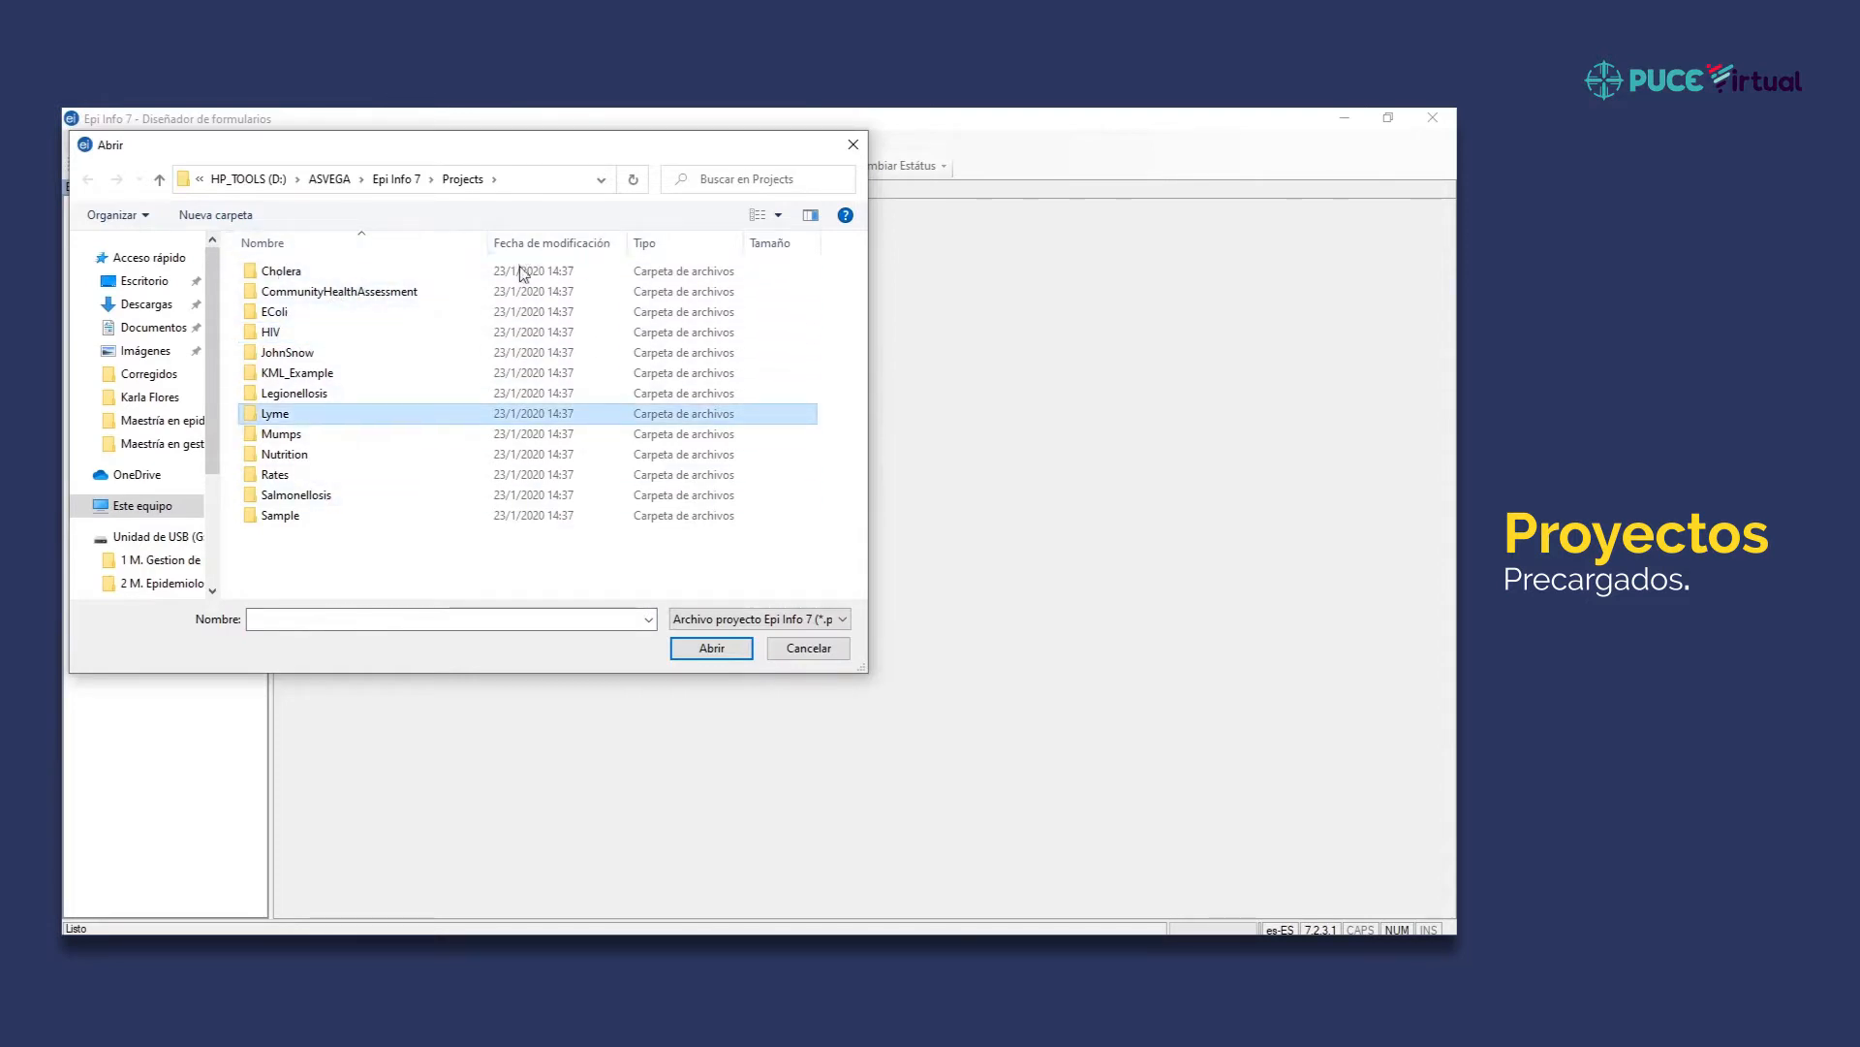
left_click(455, 331)
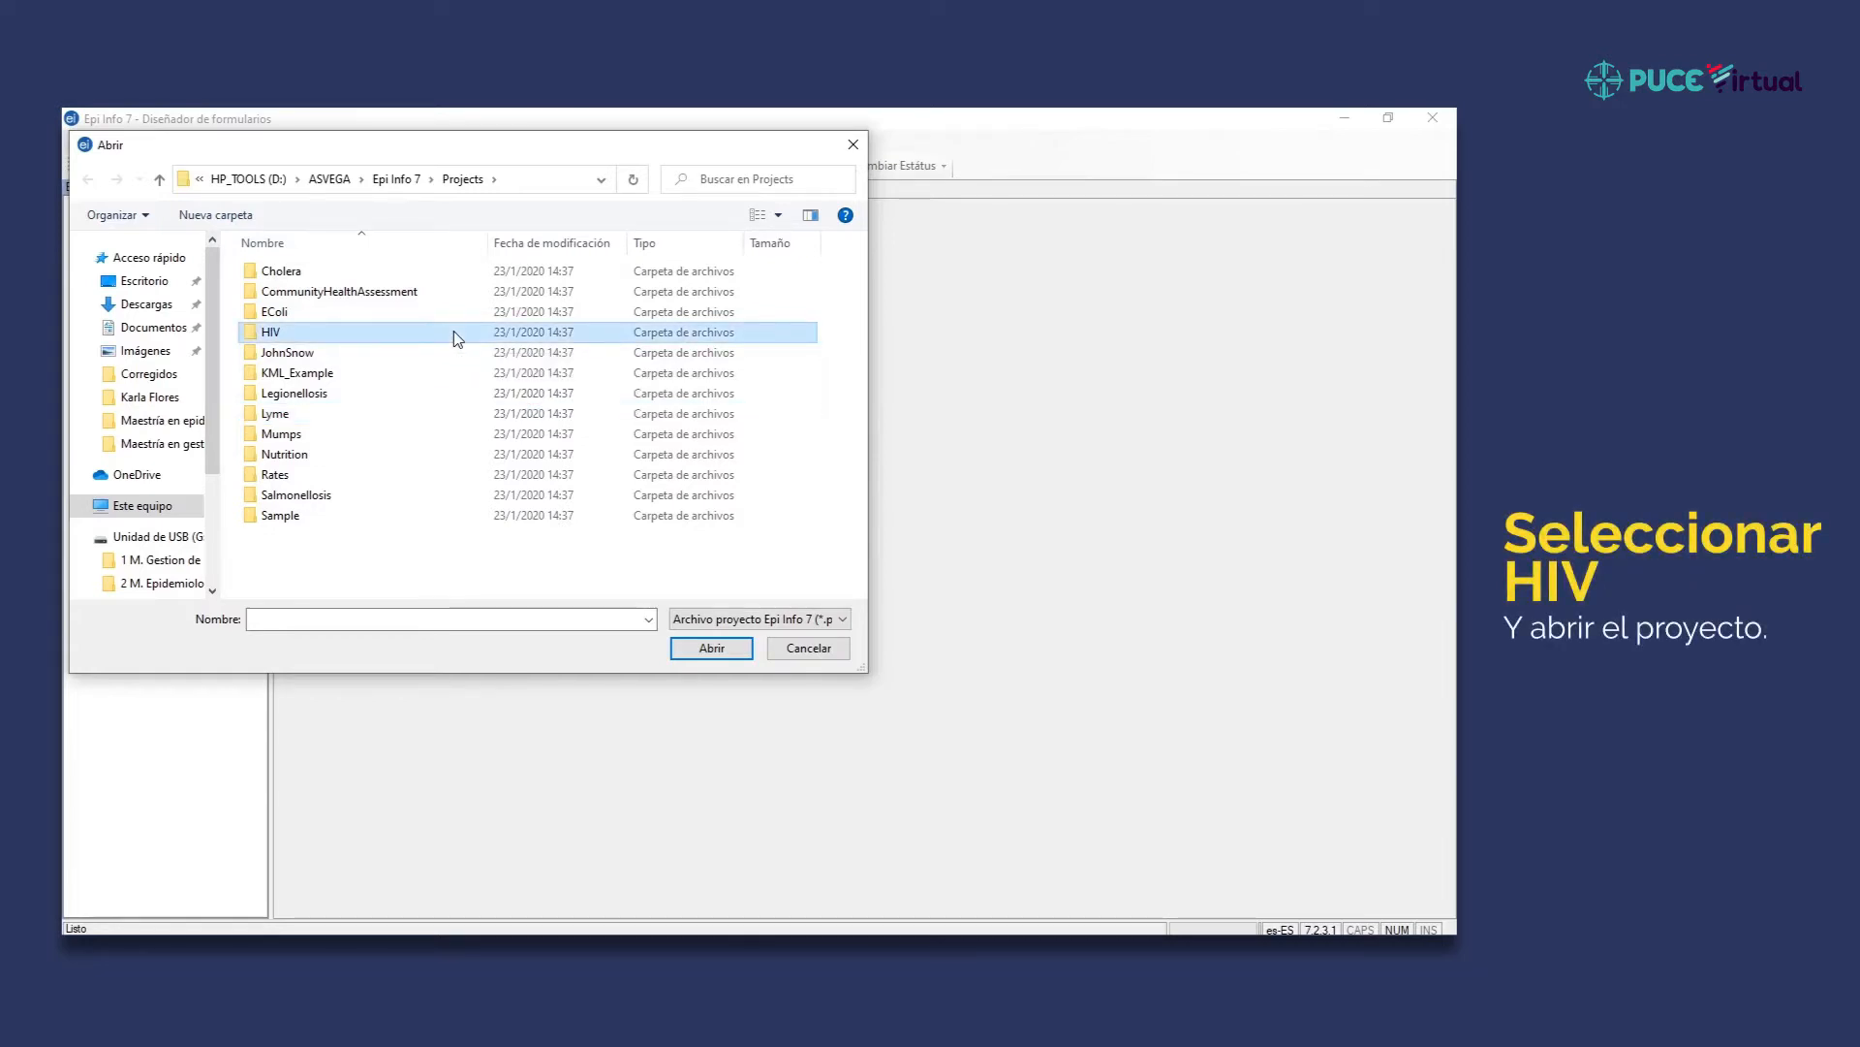
double_click(453, 332)
left_click(322, 275)
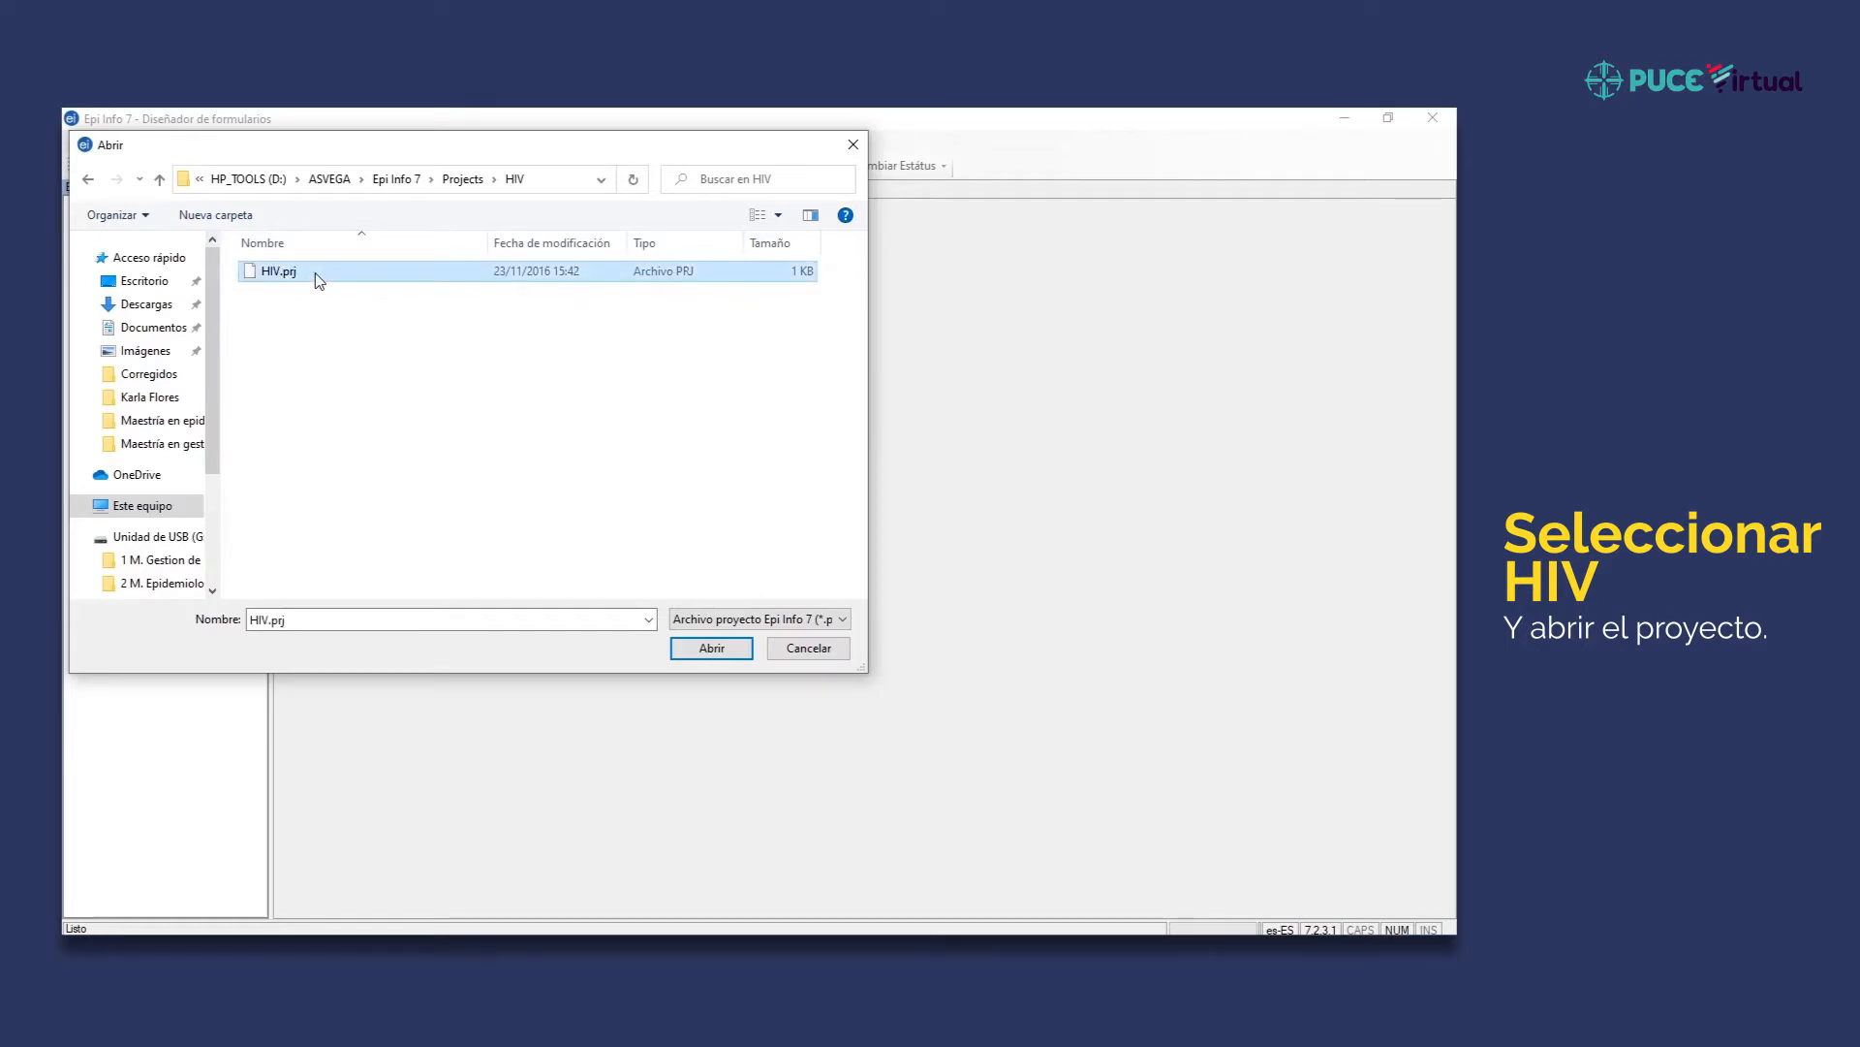
double_click(316, 271)
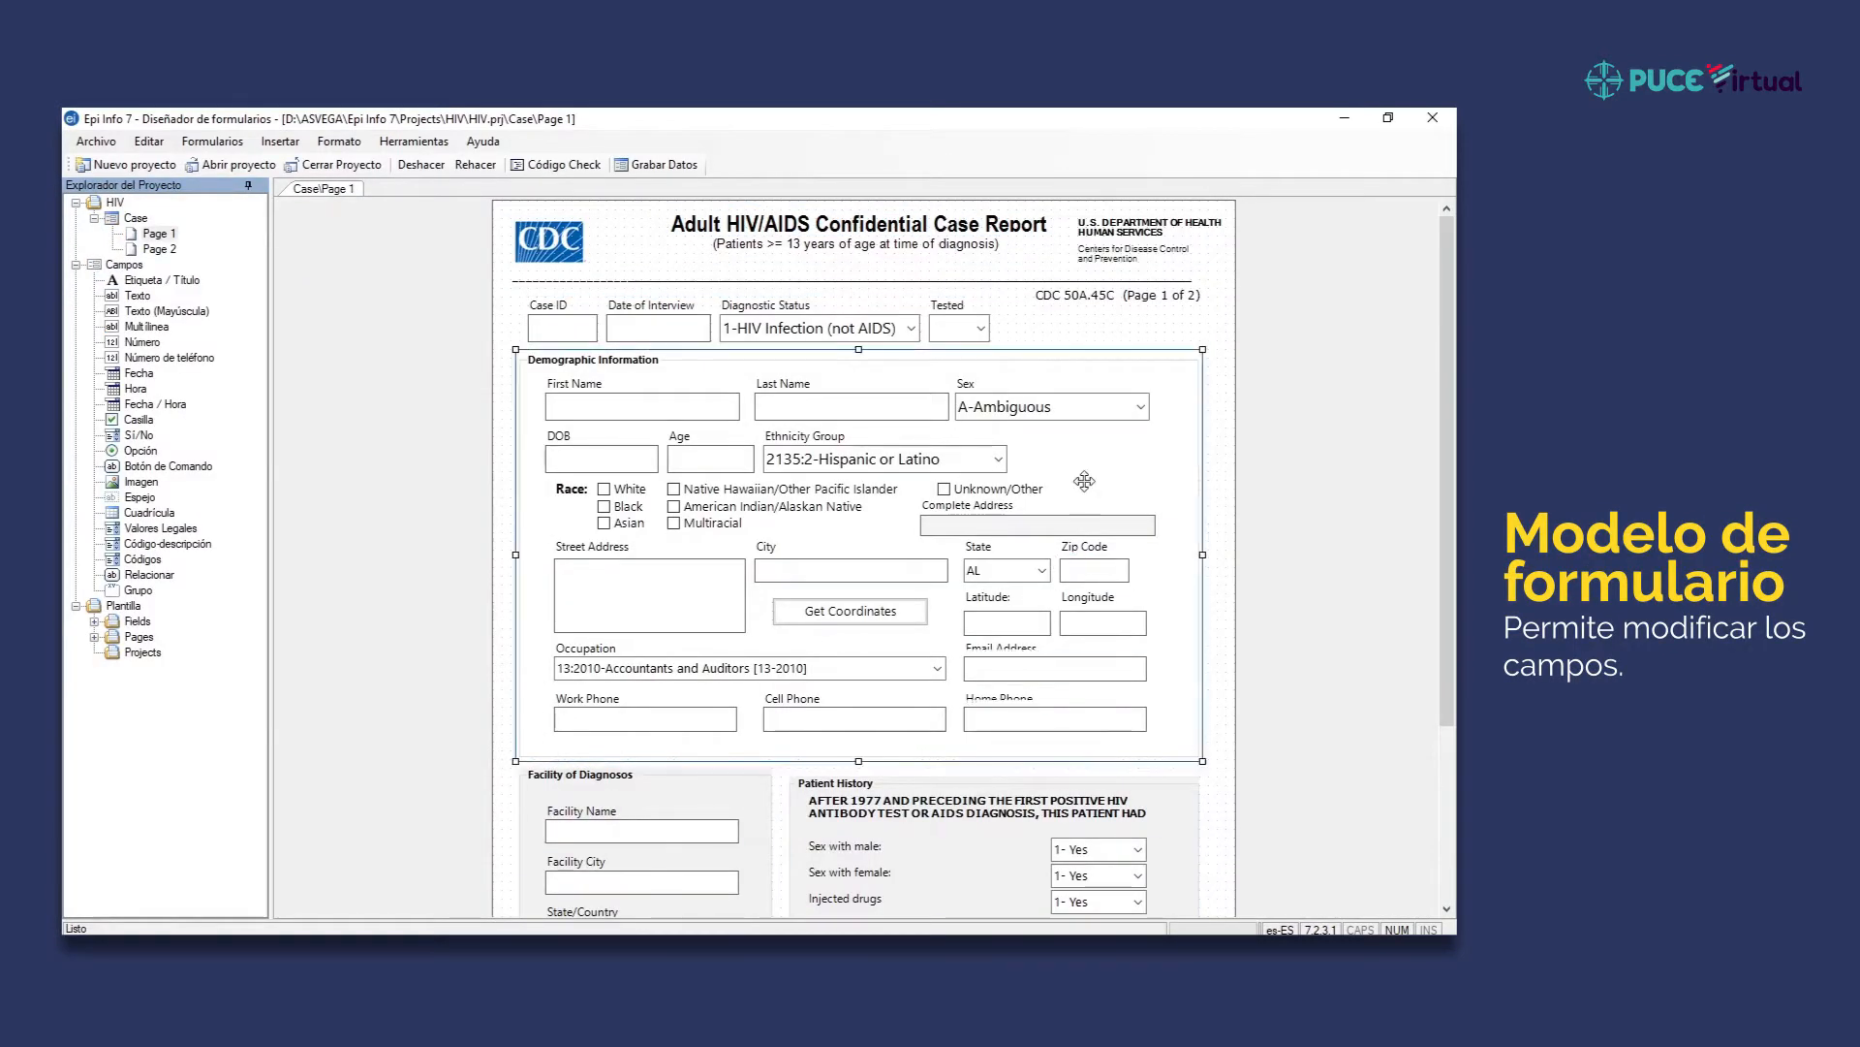
Examine the fields on Page 1 of the Case form, including the Diagnostic Status choices, demographics, facility and patient history.
left_click(840, 243)
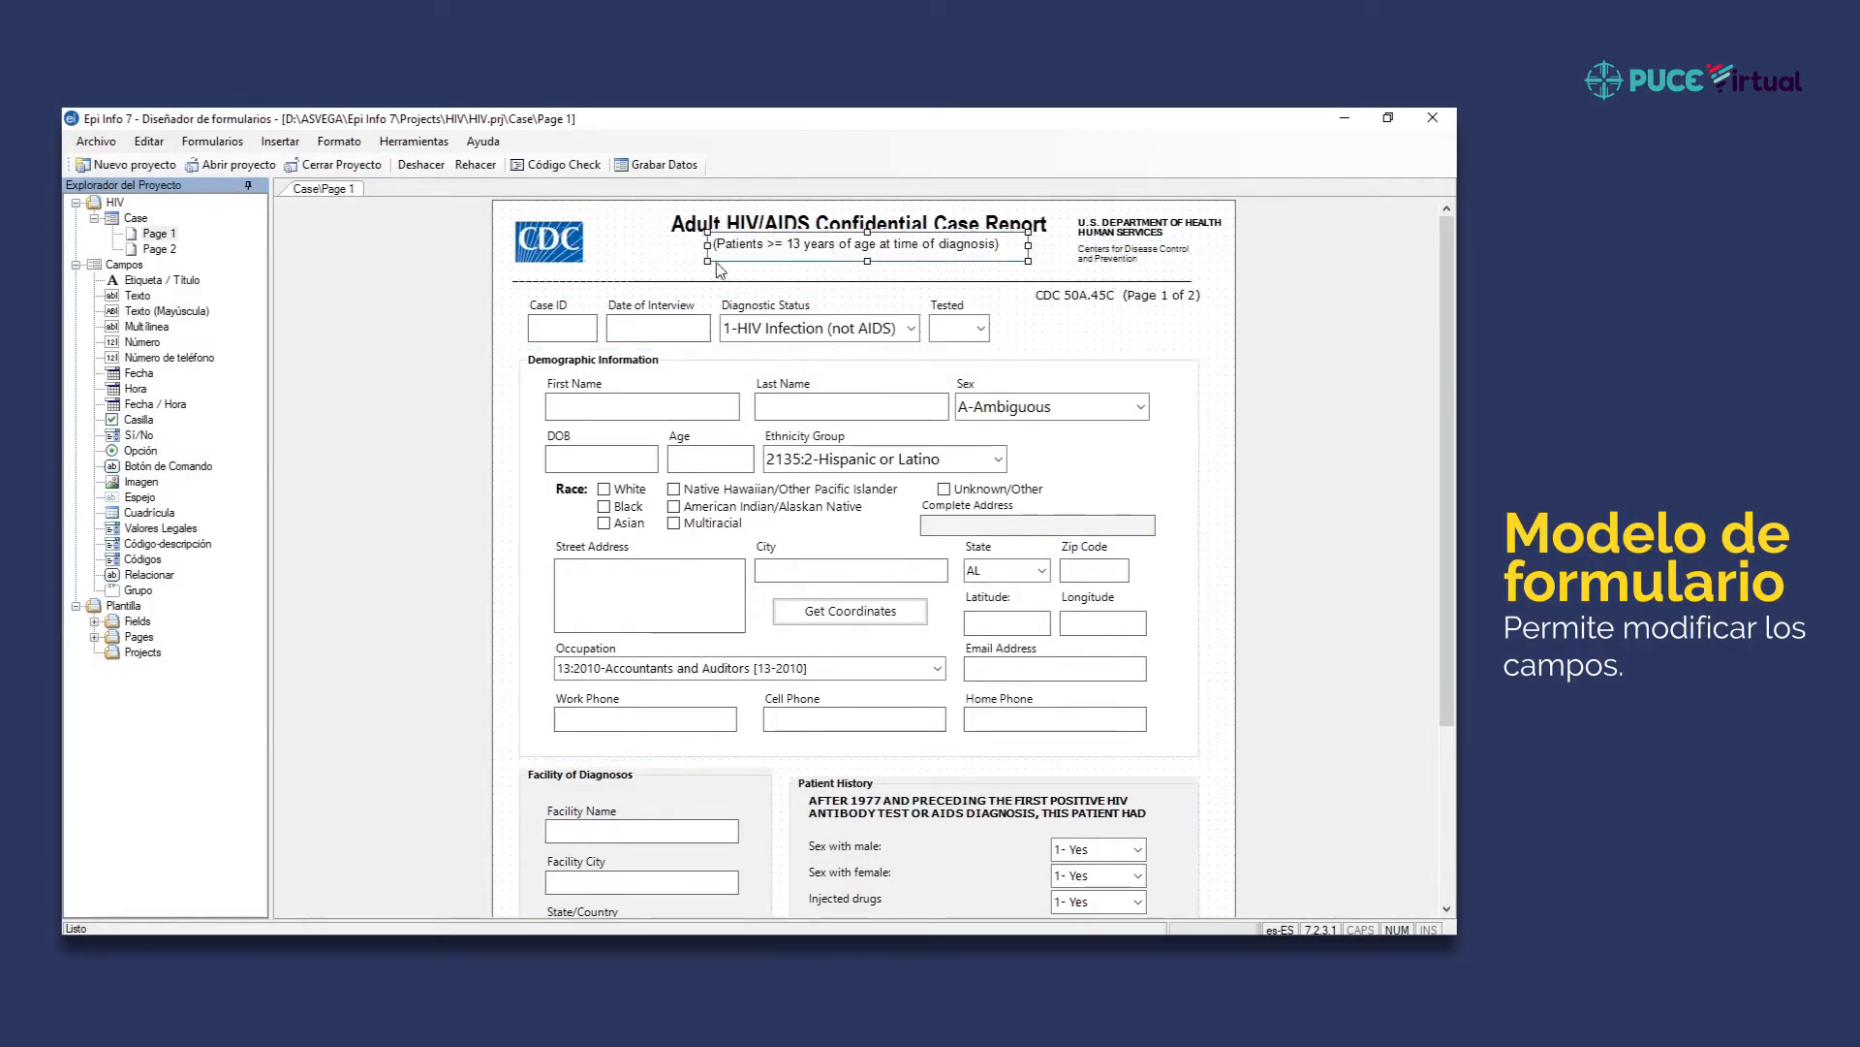
left_click(579, 319)
left_click(901, 327)
left_click(910, 328)
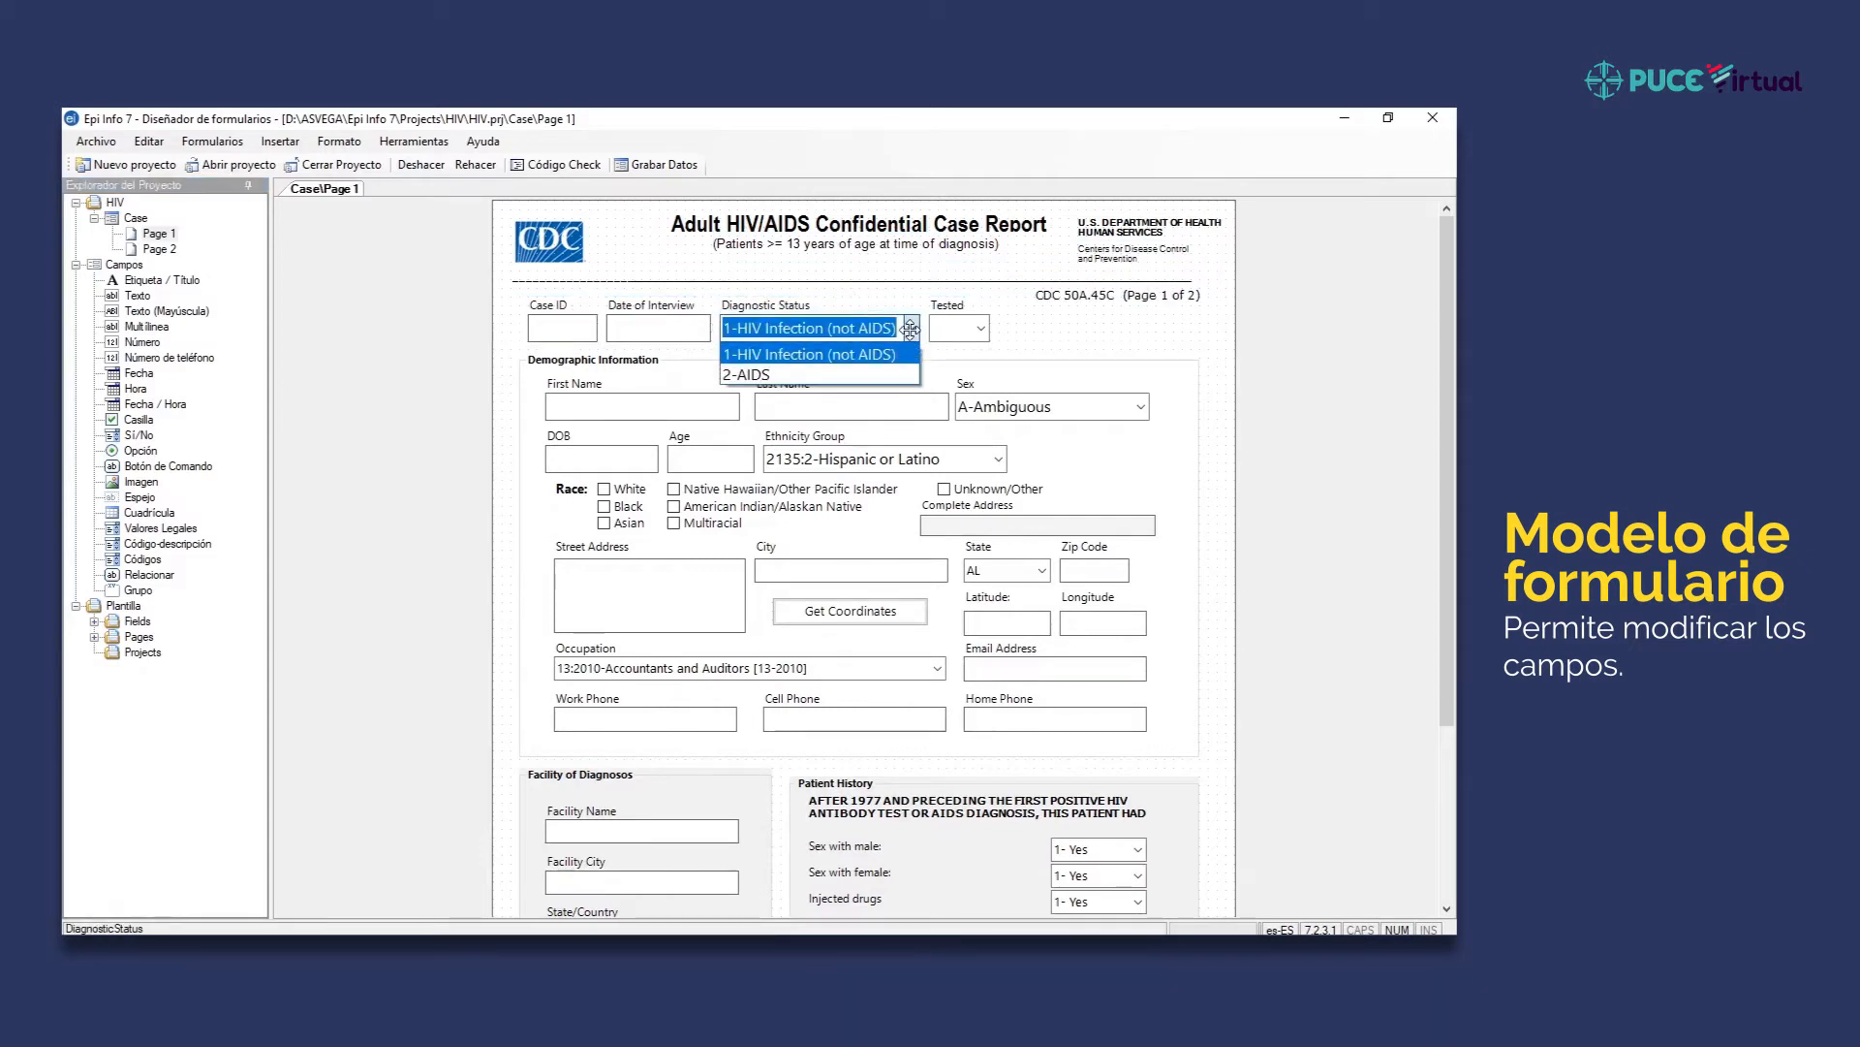
left_click(910, 328)
left_click(659, 384)
left_click(814, 391)
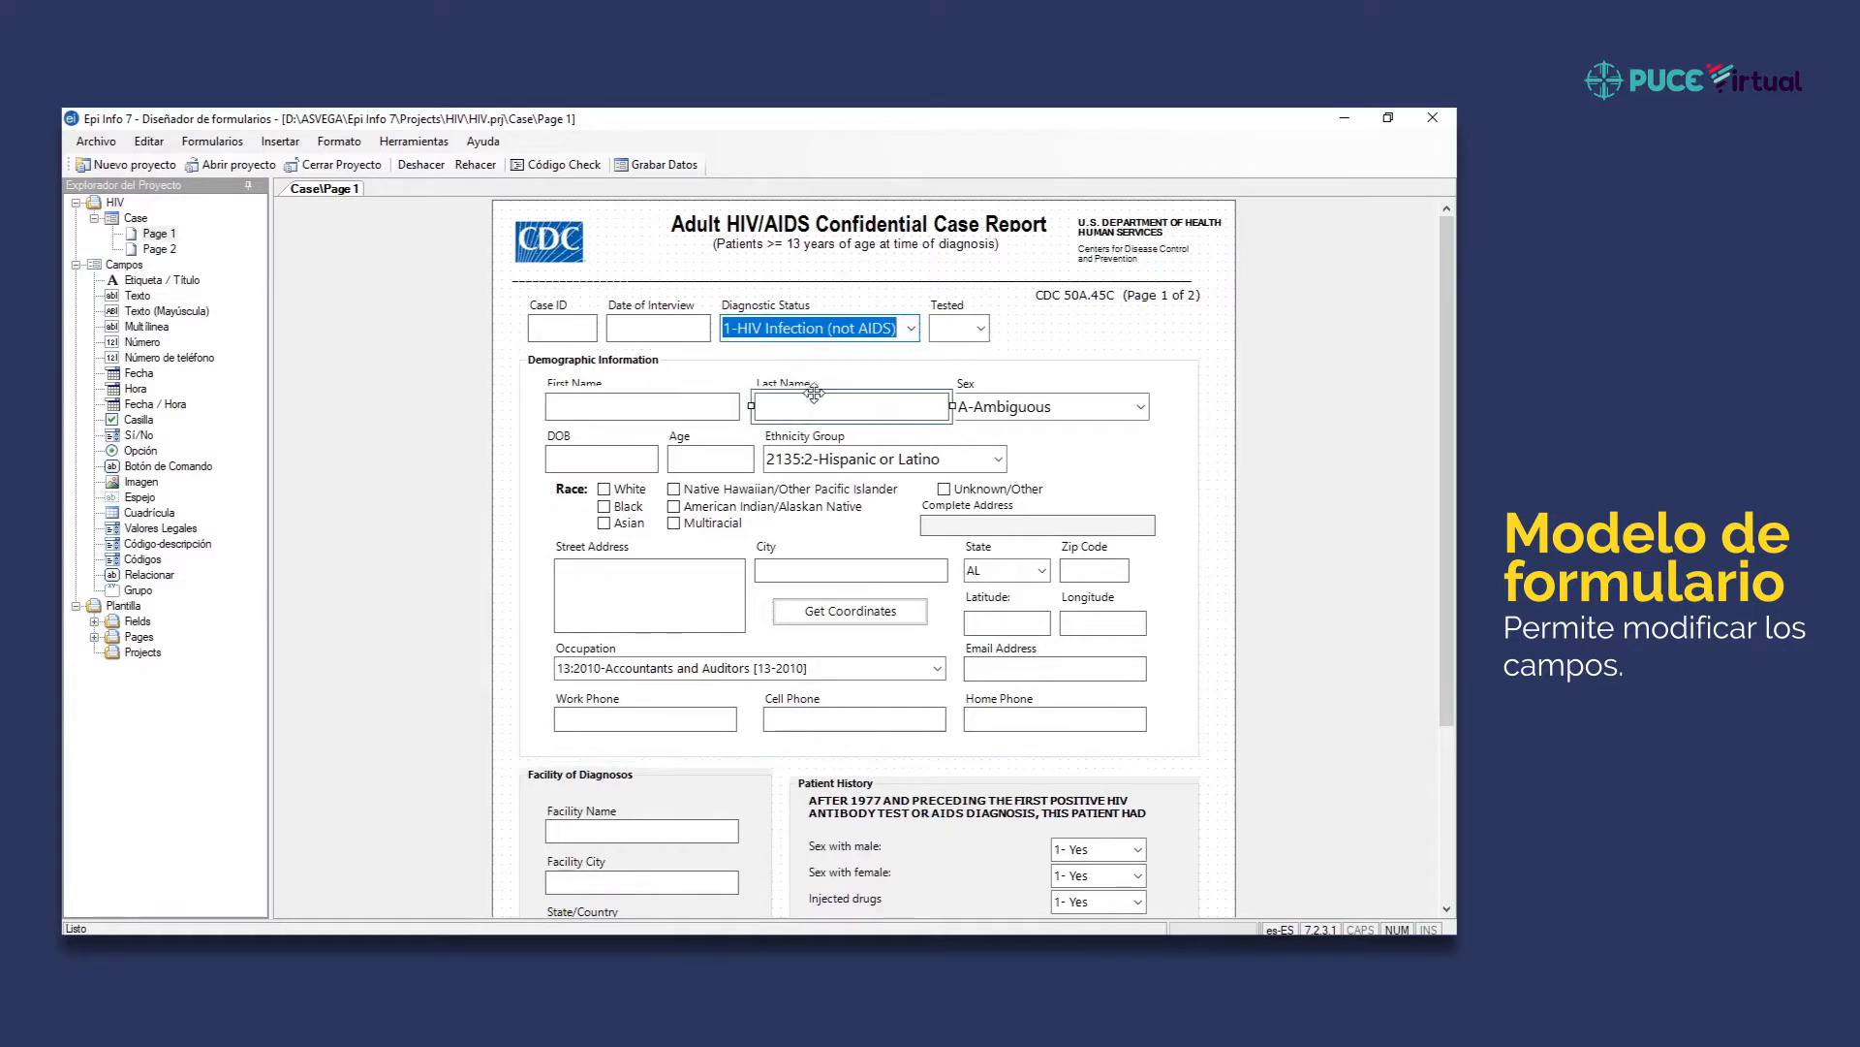
left_click(998, 383)
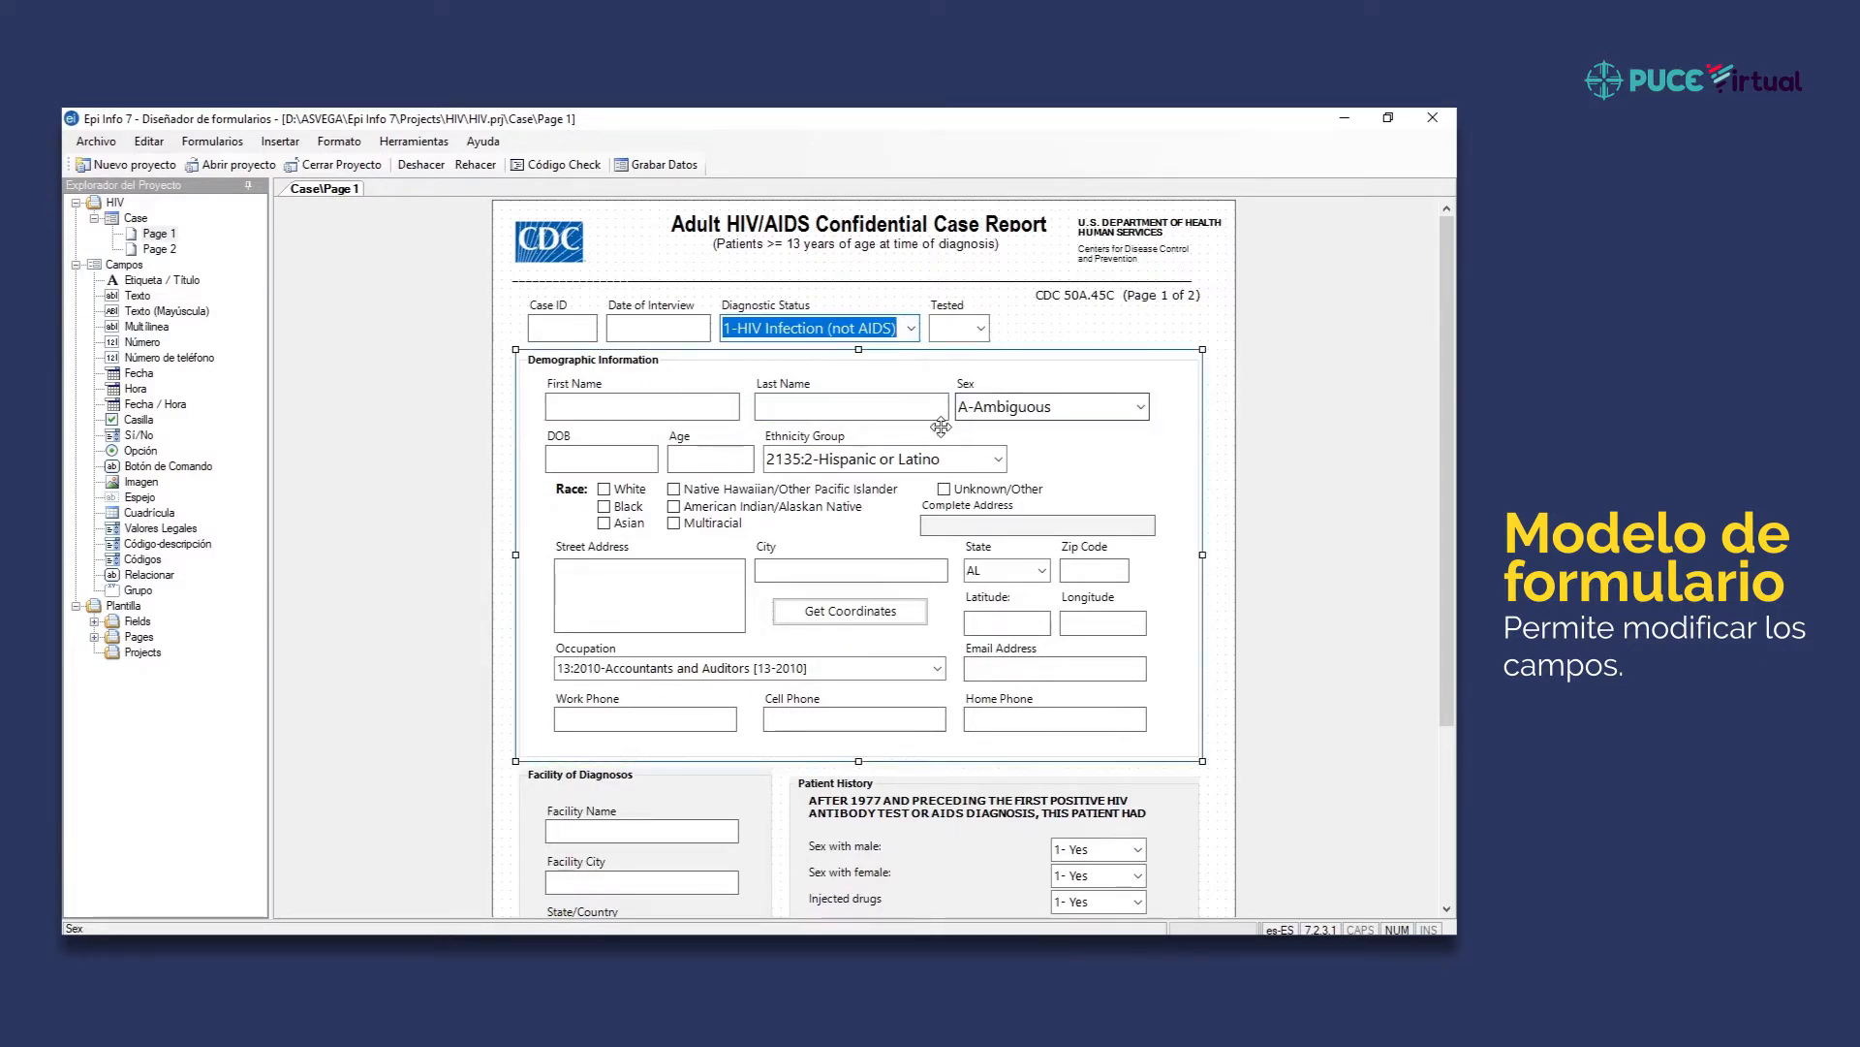
scroll(940, 427, "down", 2)
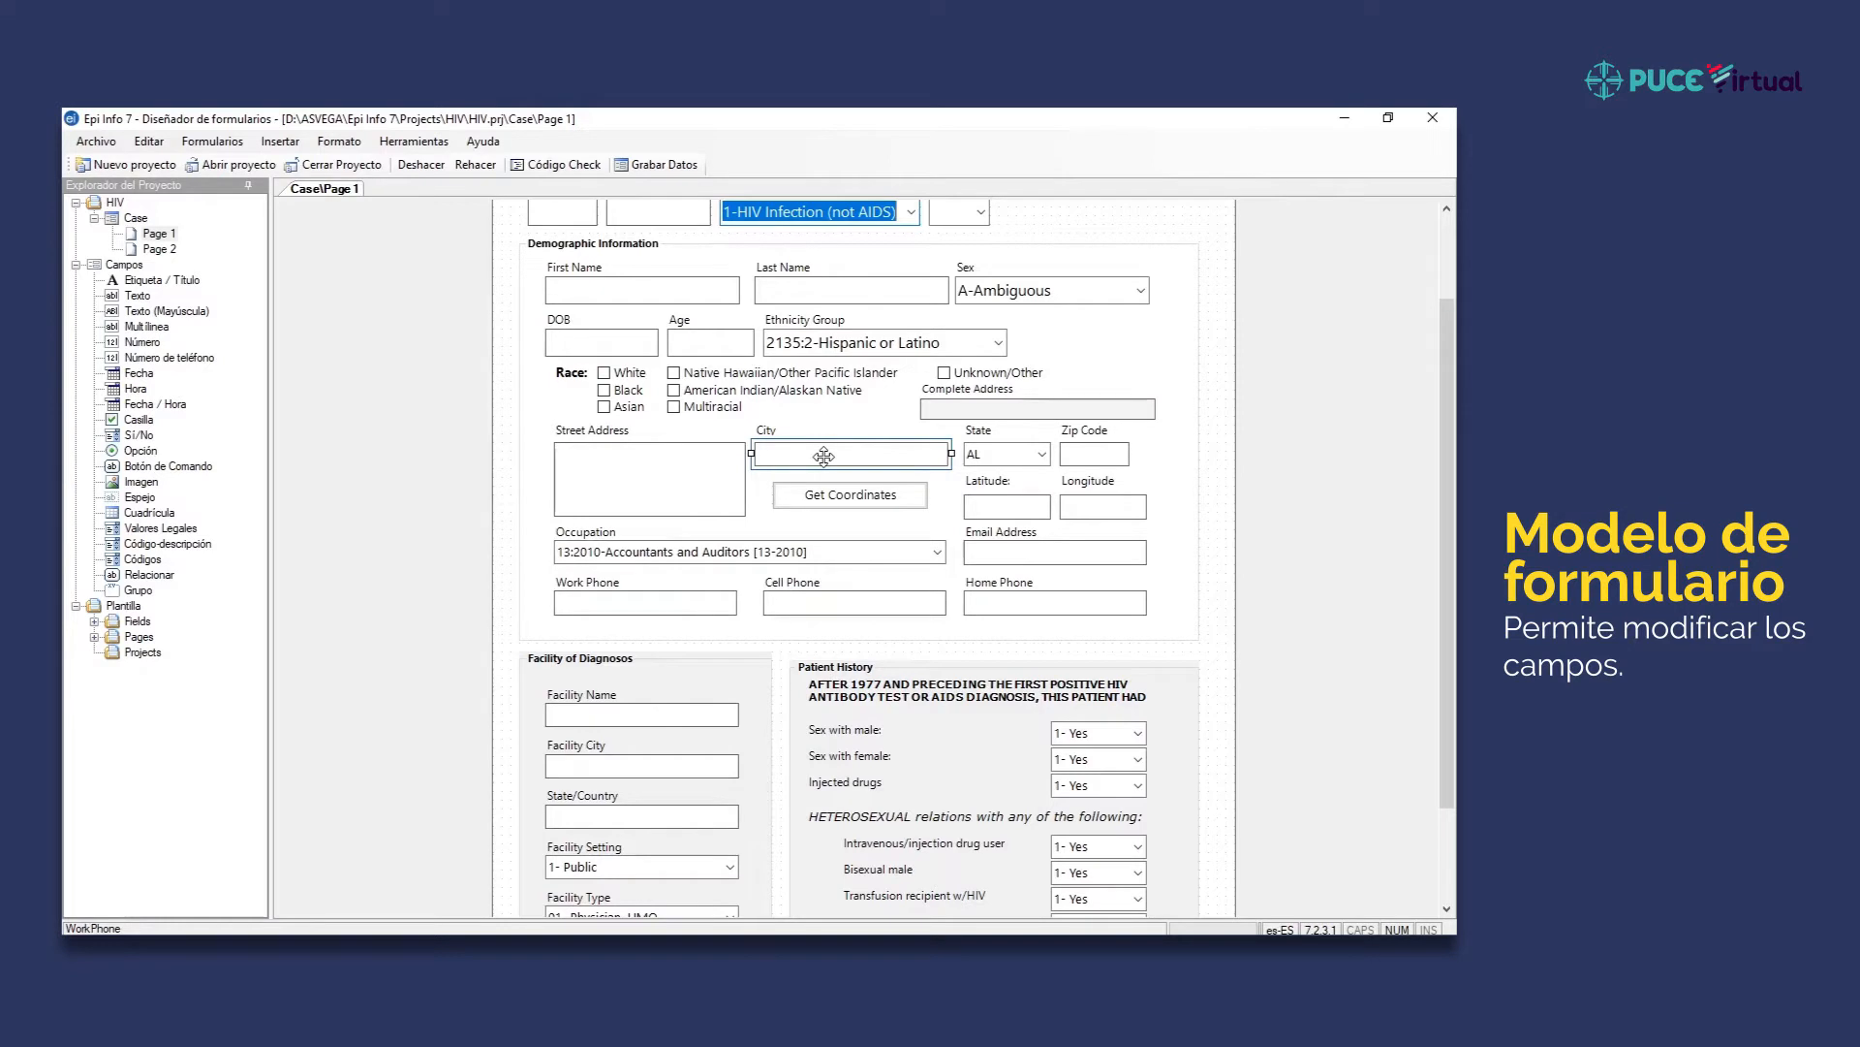
scroll(823, 456, "down", 2)
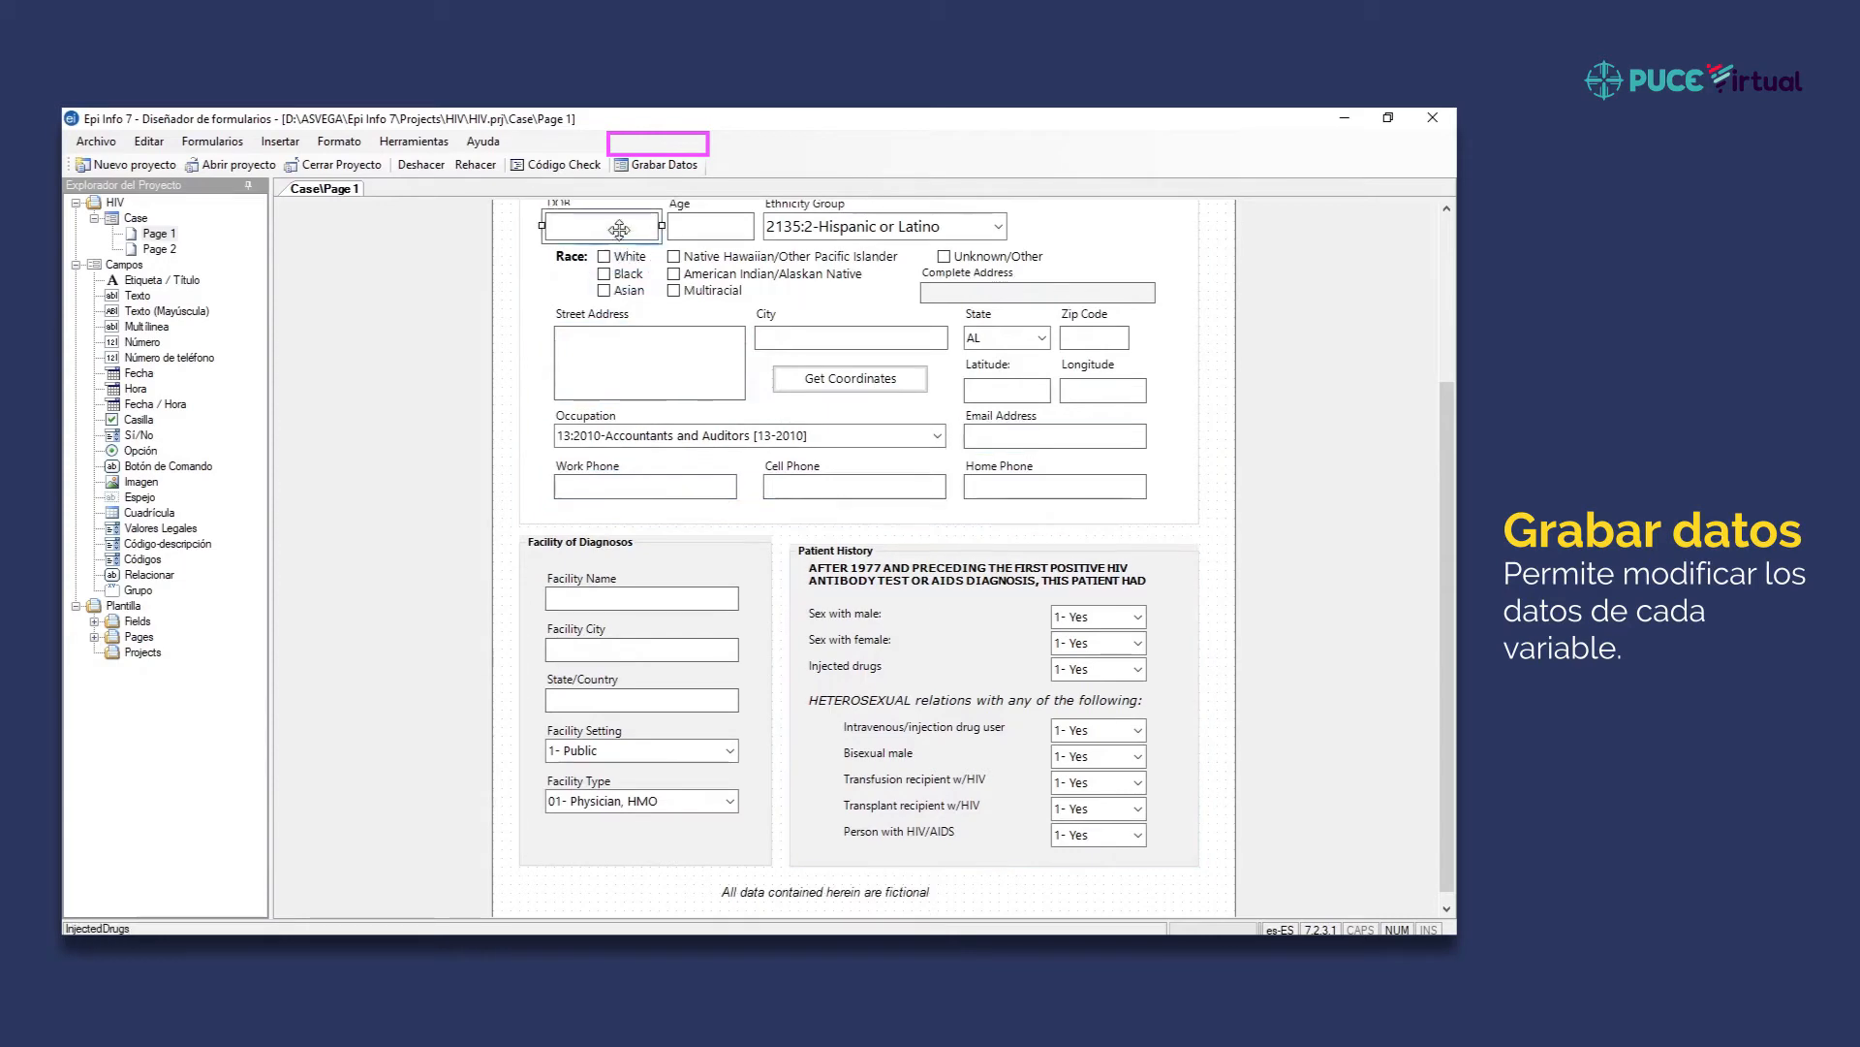
Open the Case form for data entry and review the first record's values on Page 1.
left_click(643, 166)
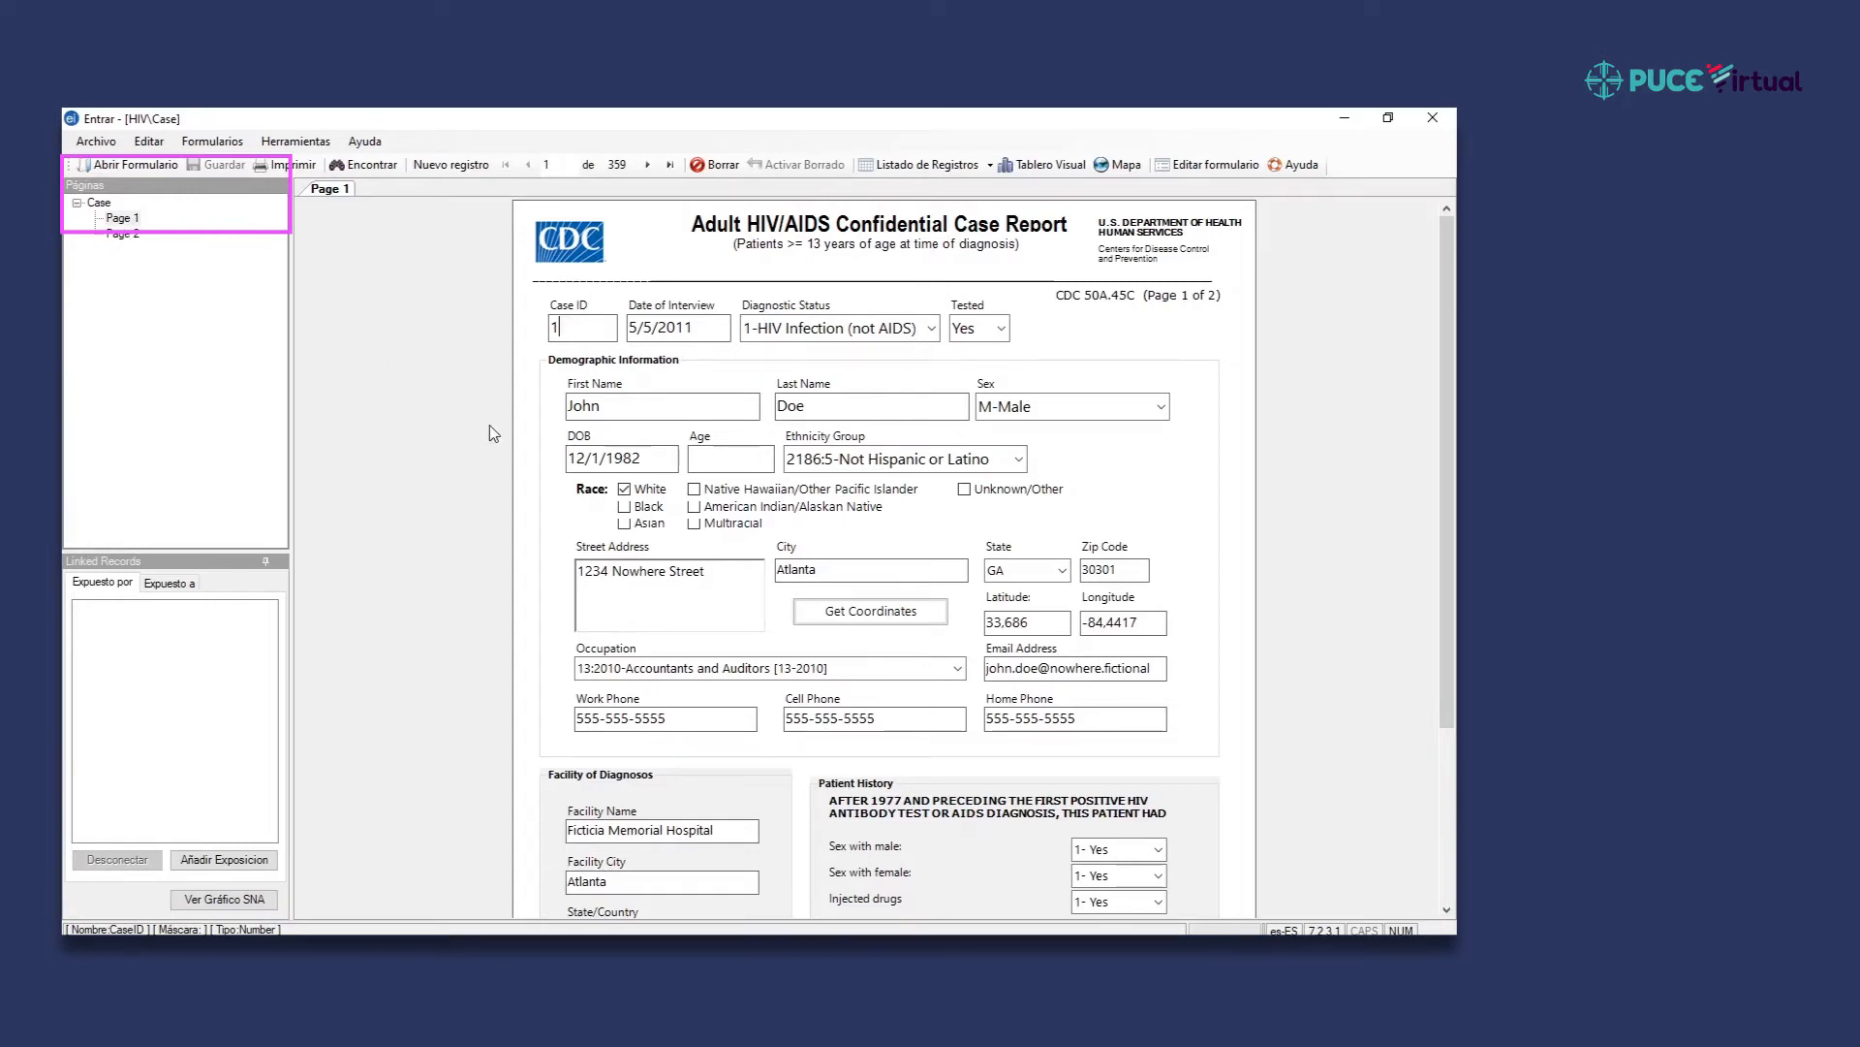
scroll(490, 426, "down", 3)
scroll(488, 432, "up", 2)
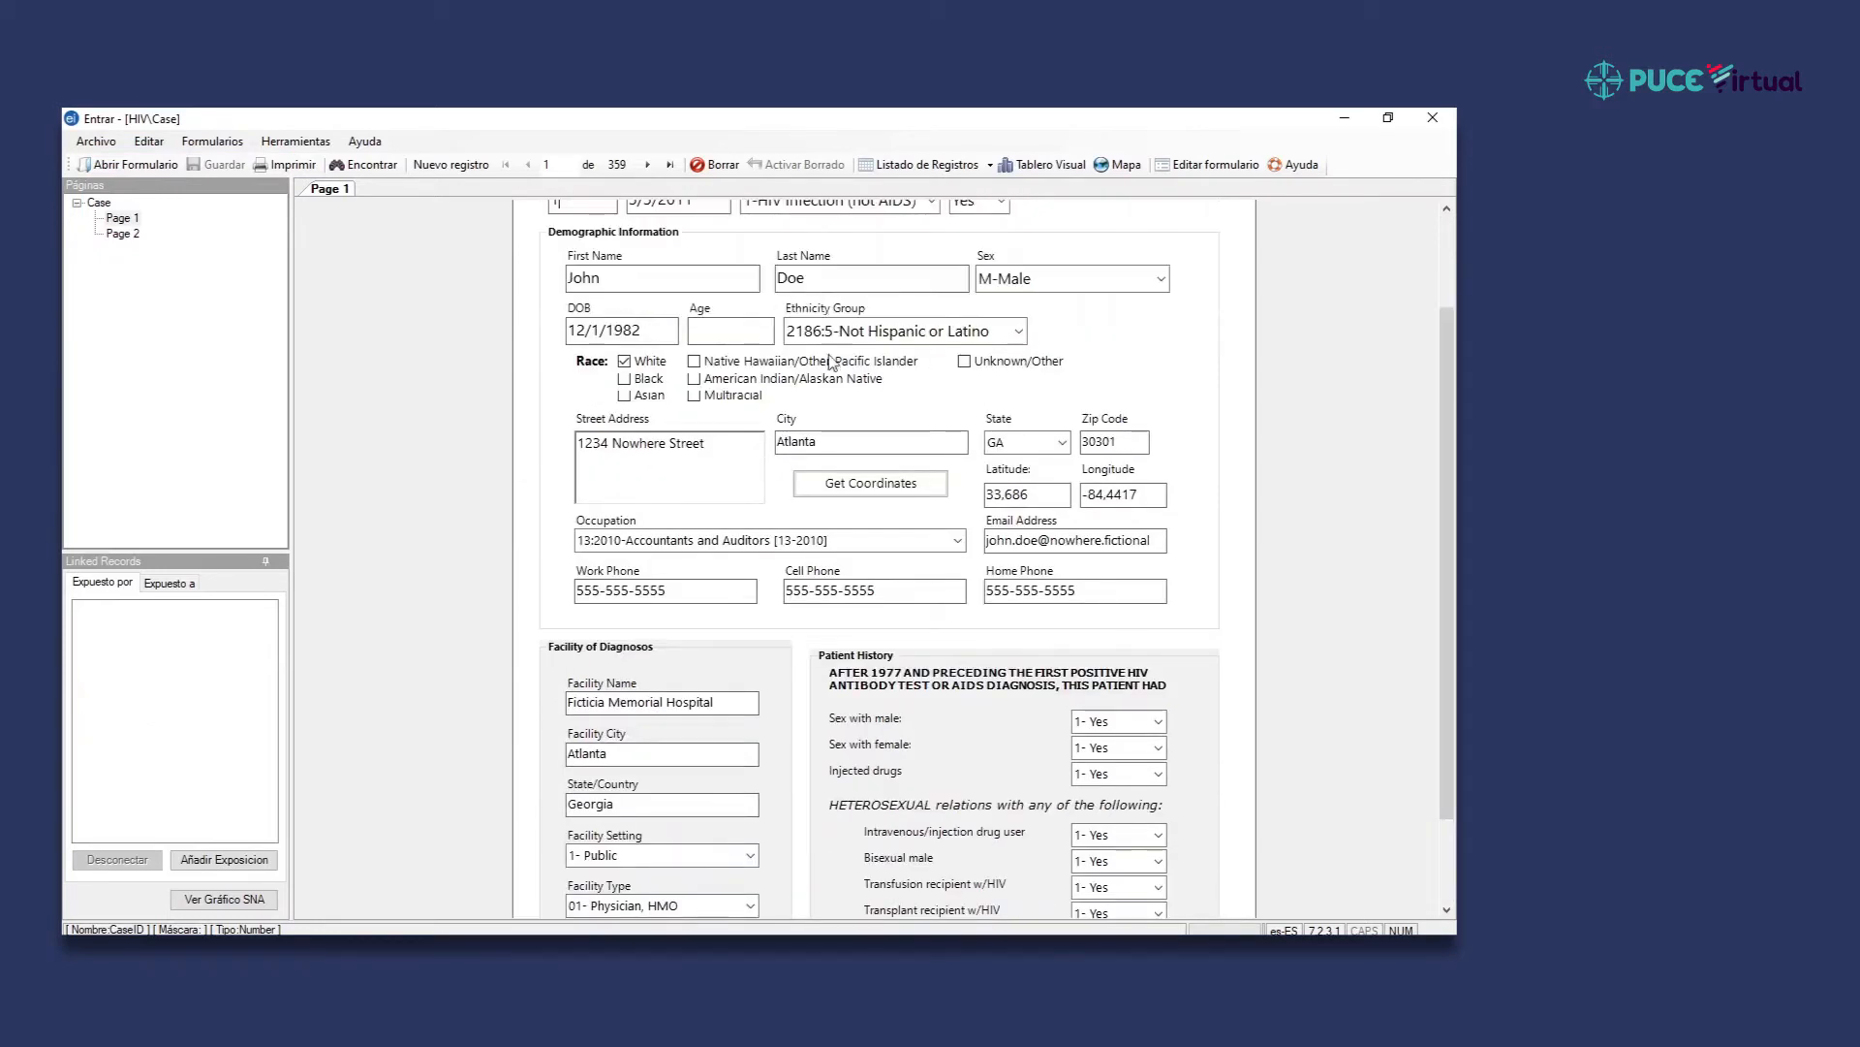
left_click(706, 447)
scroll(557, 398, "up", 3)
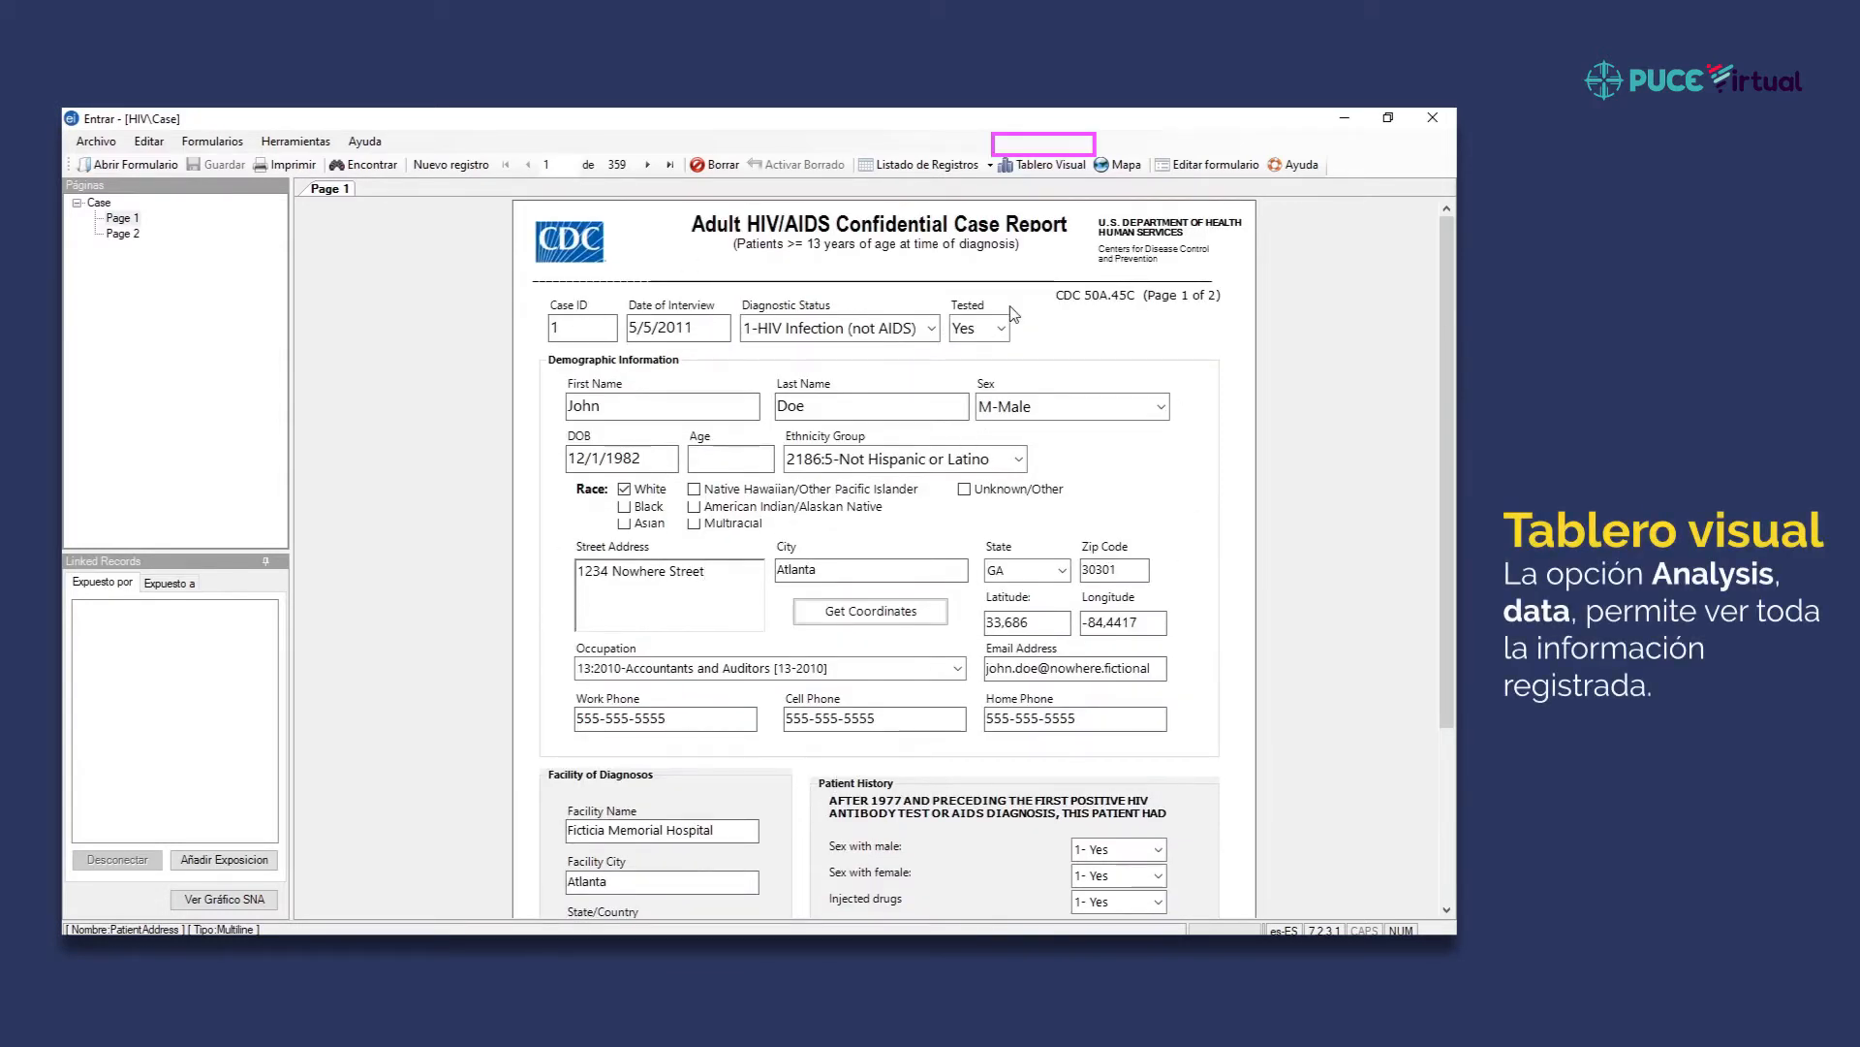
Open the visual dashboard for the Case form, examine all records in the Data view, and close the dashboard.
left_click(1060, 171)
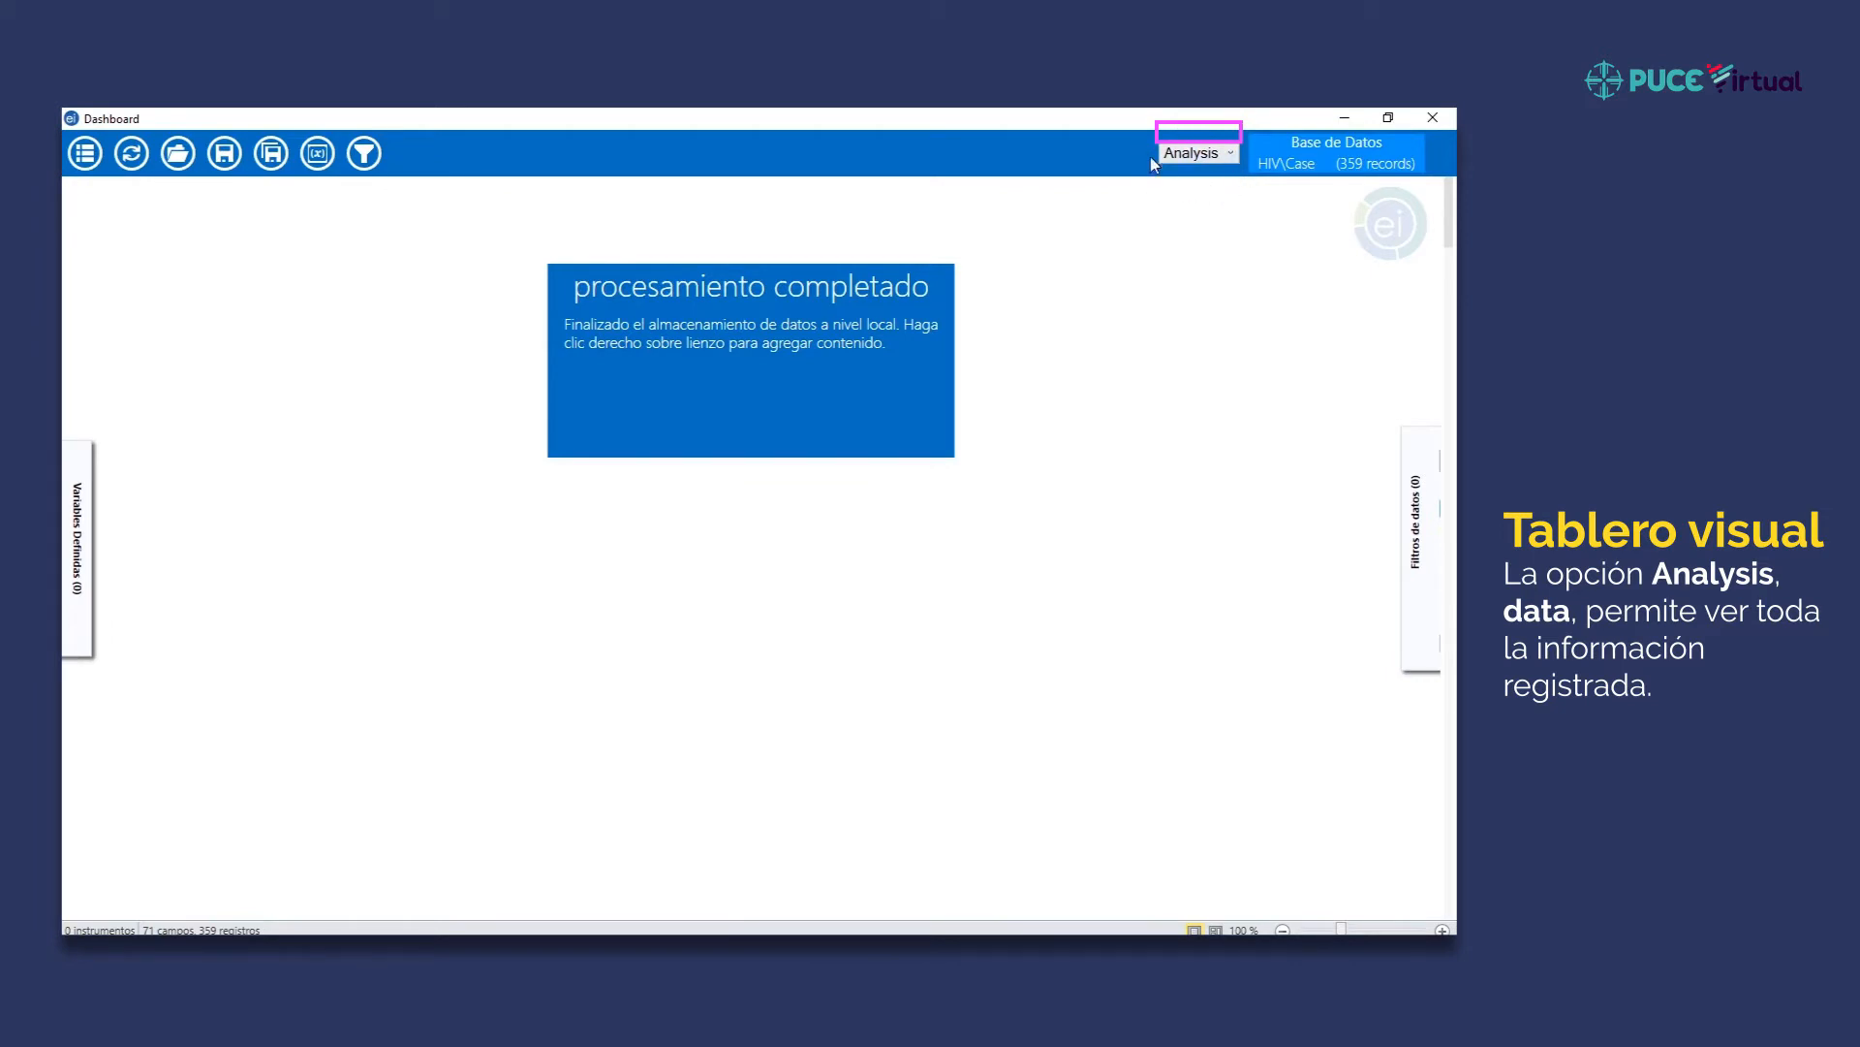
left_click(1231, 155)
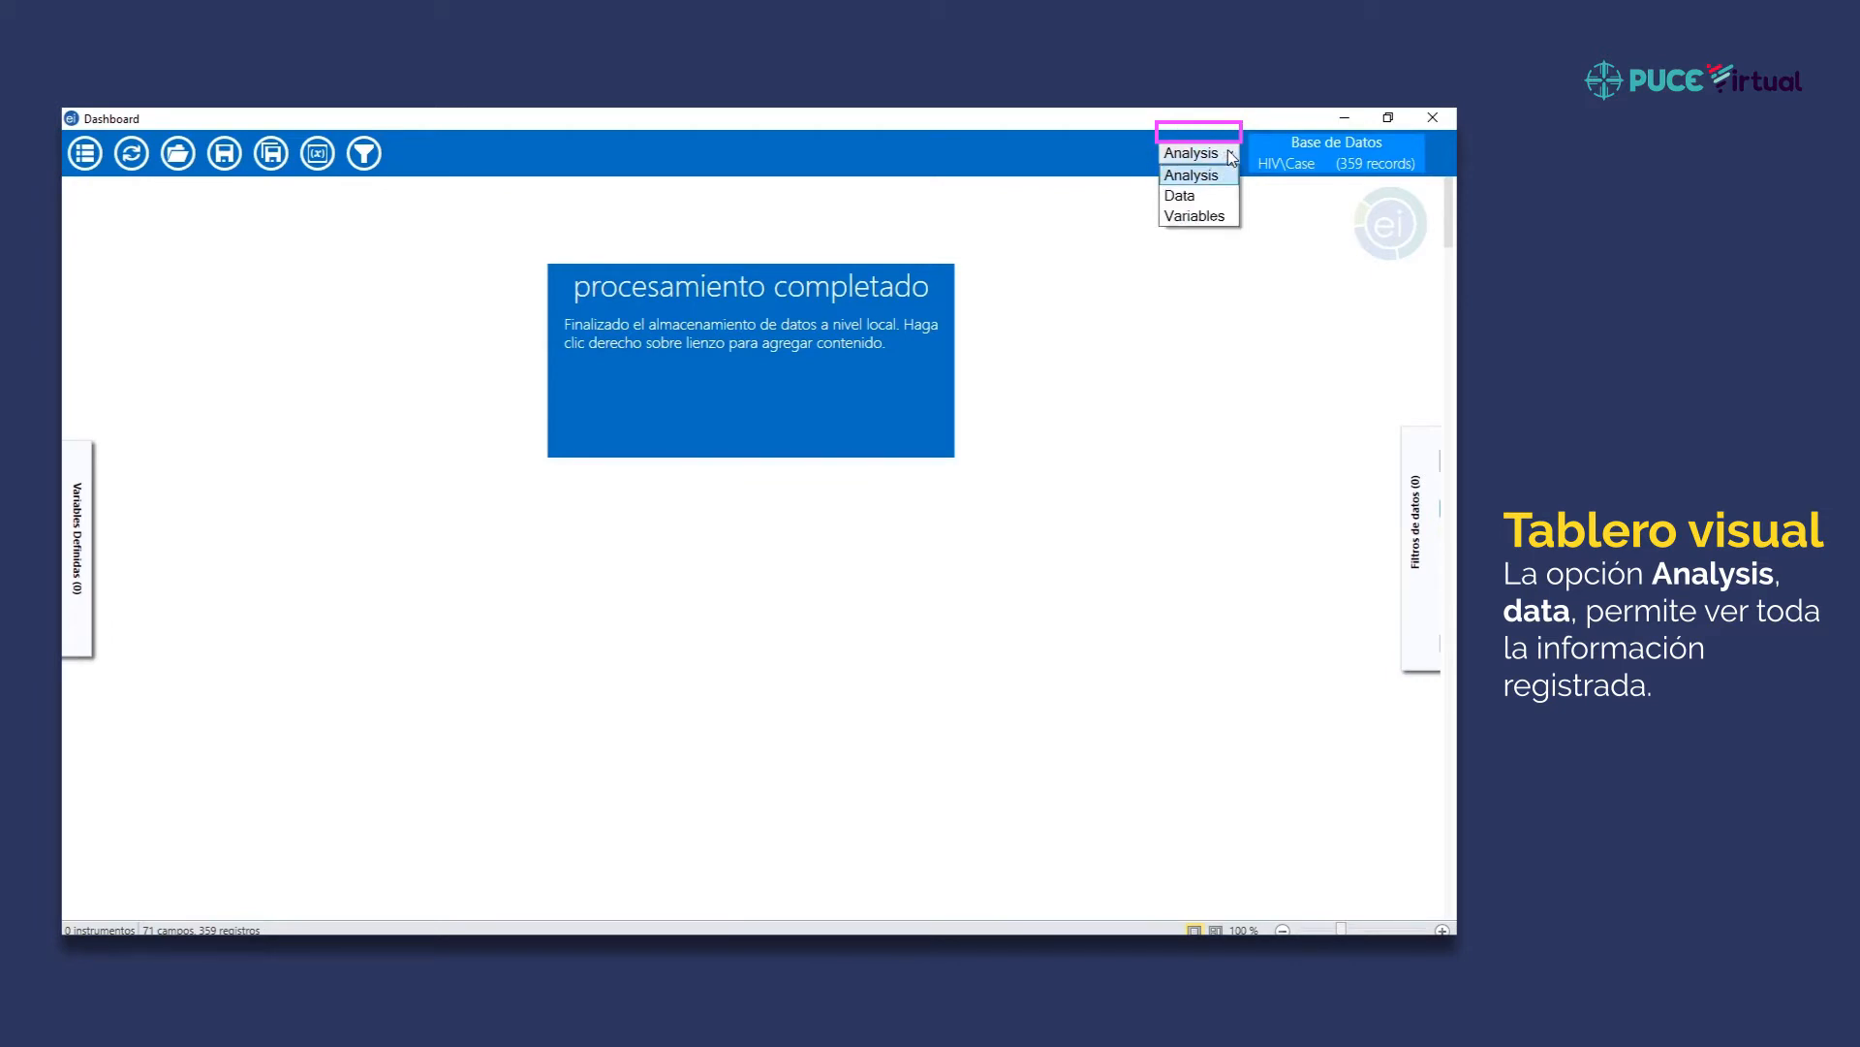
left_click(1203, 195)
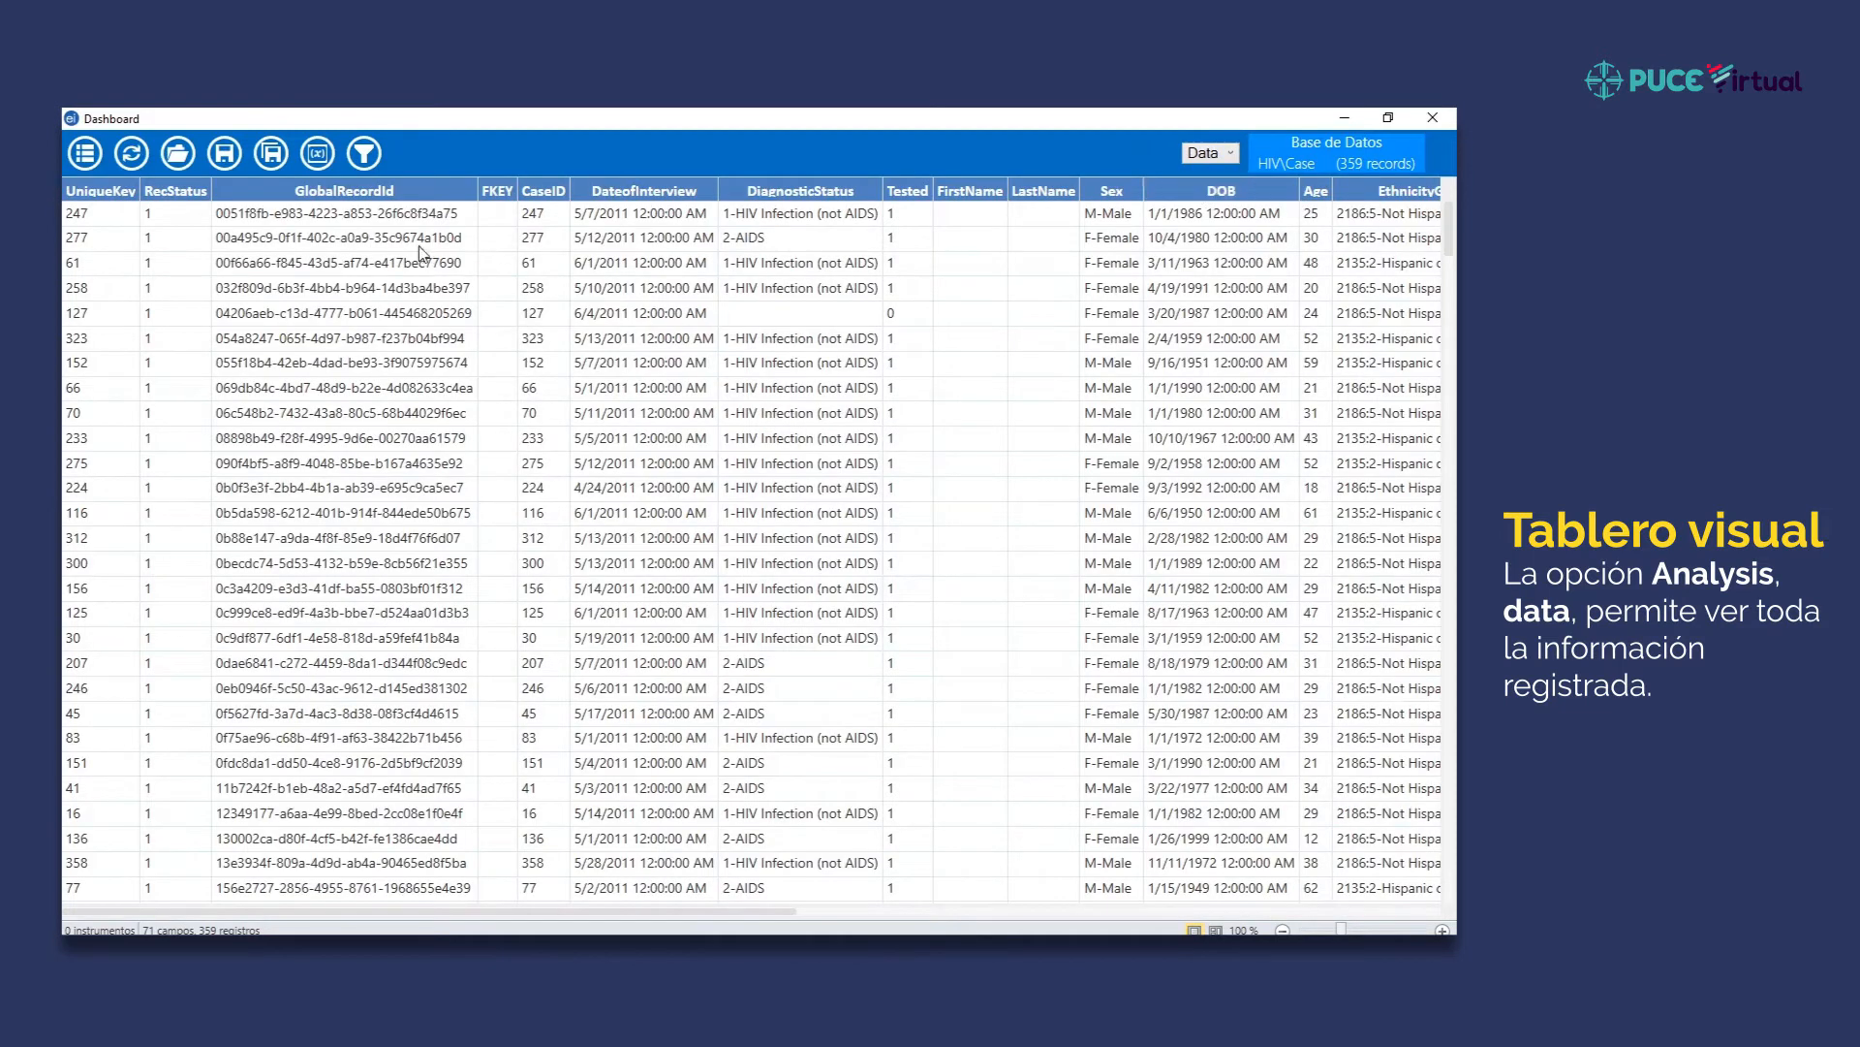
scroll(412, 252, "down", 3)
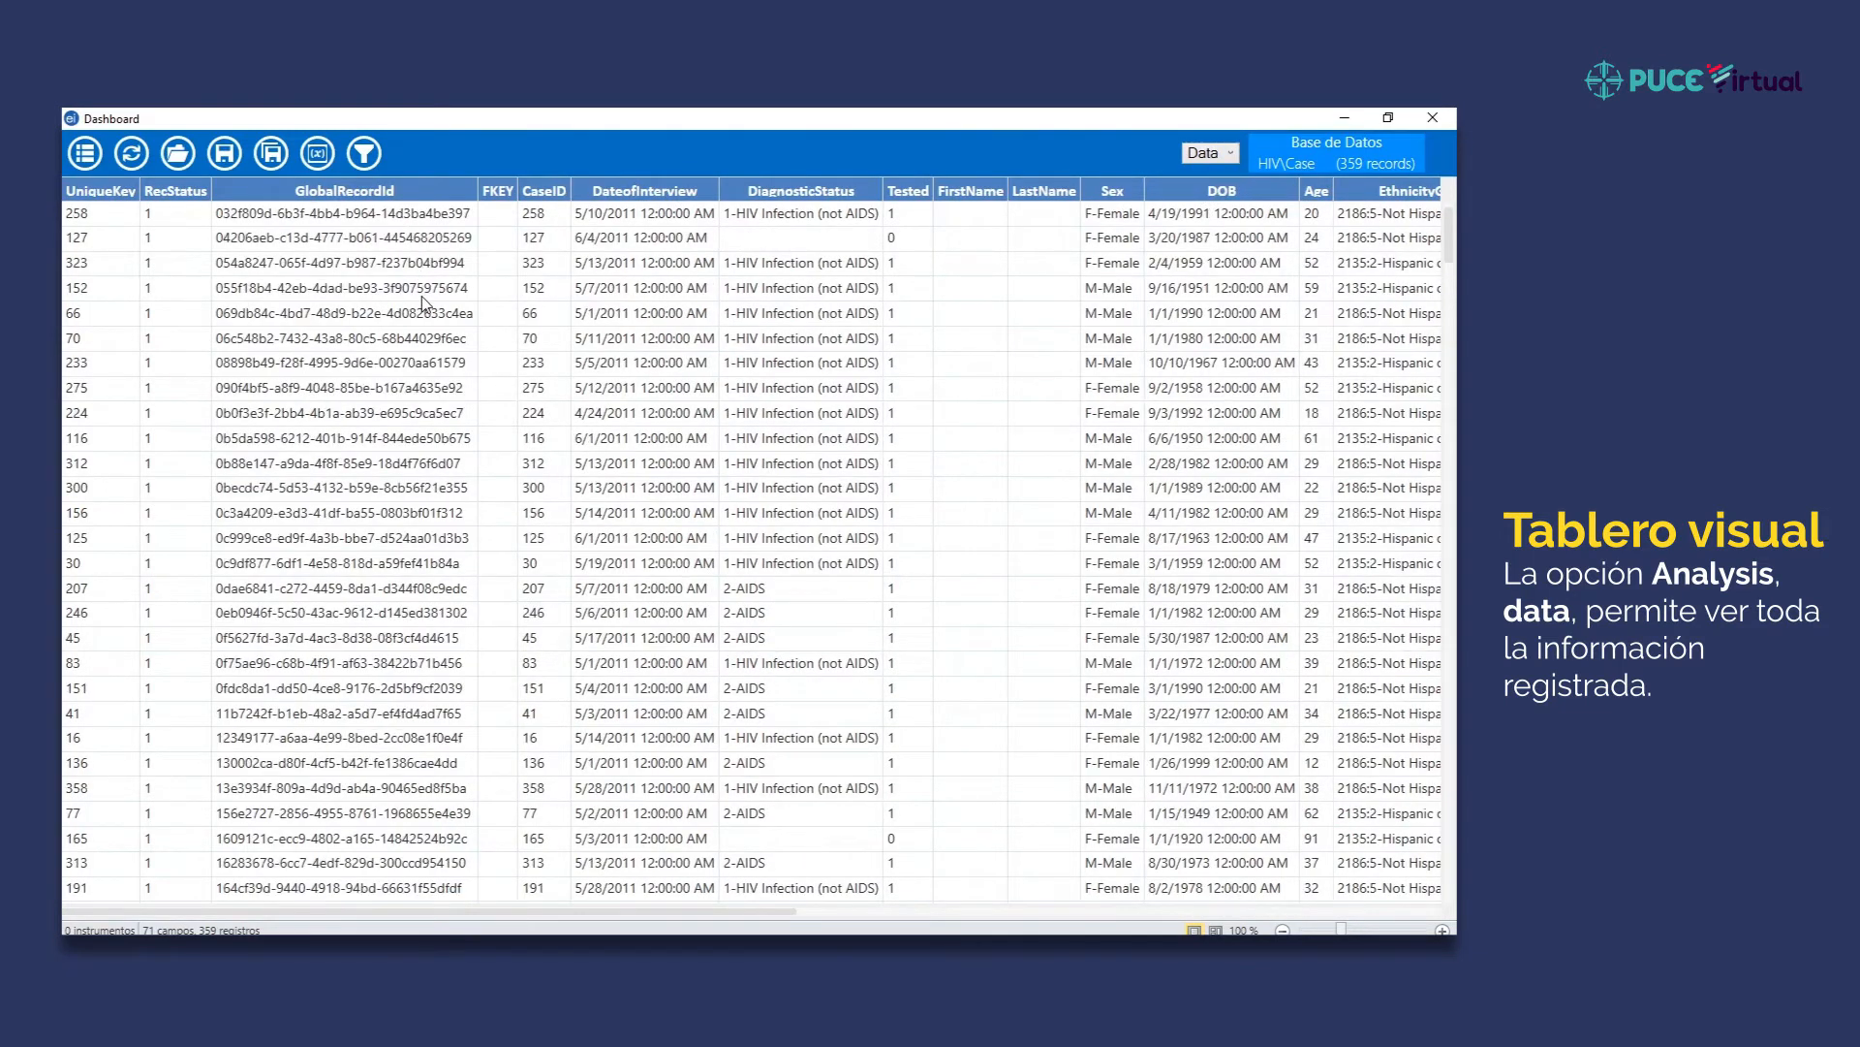
scroll(434, 340, "up", 3)
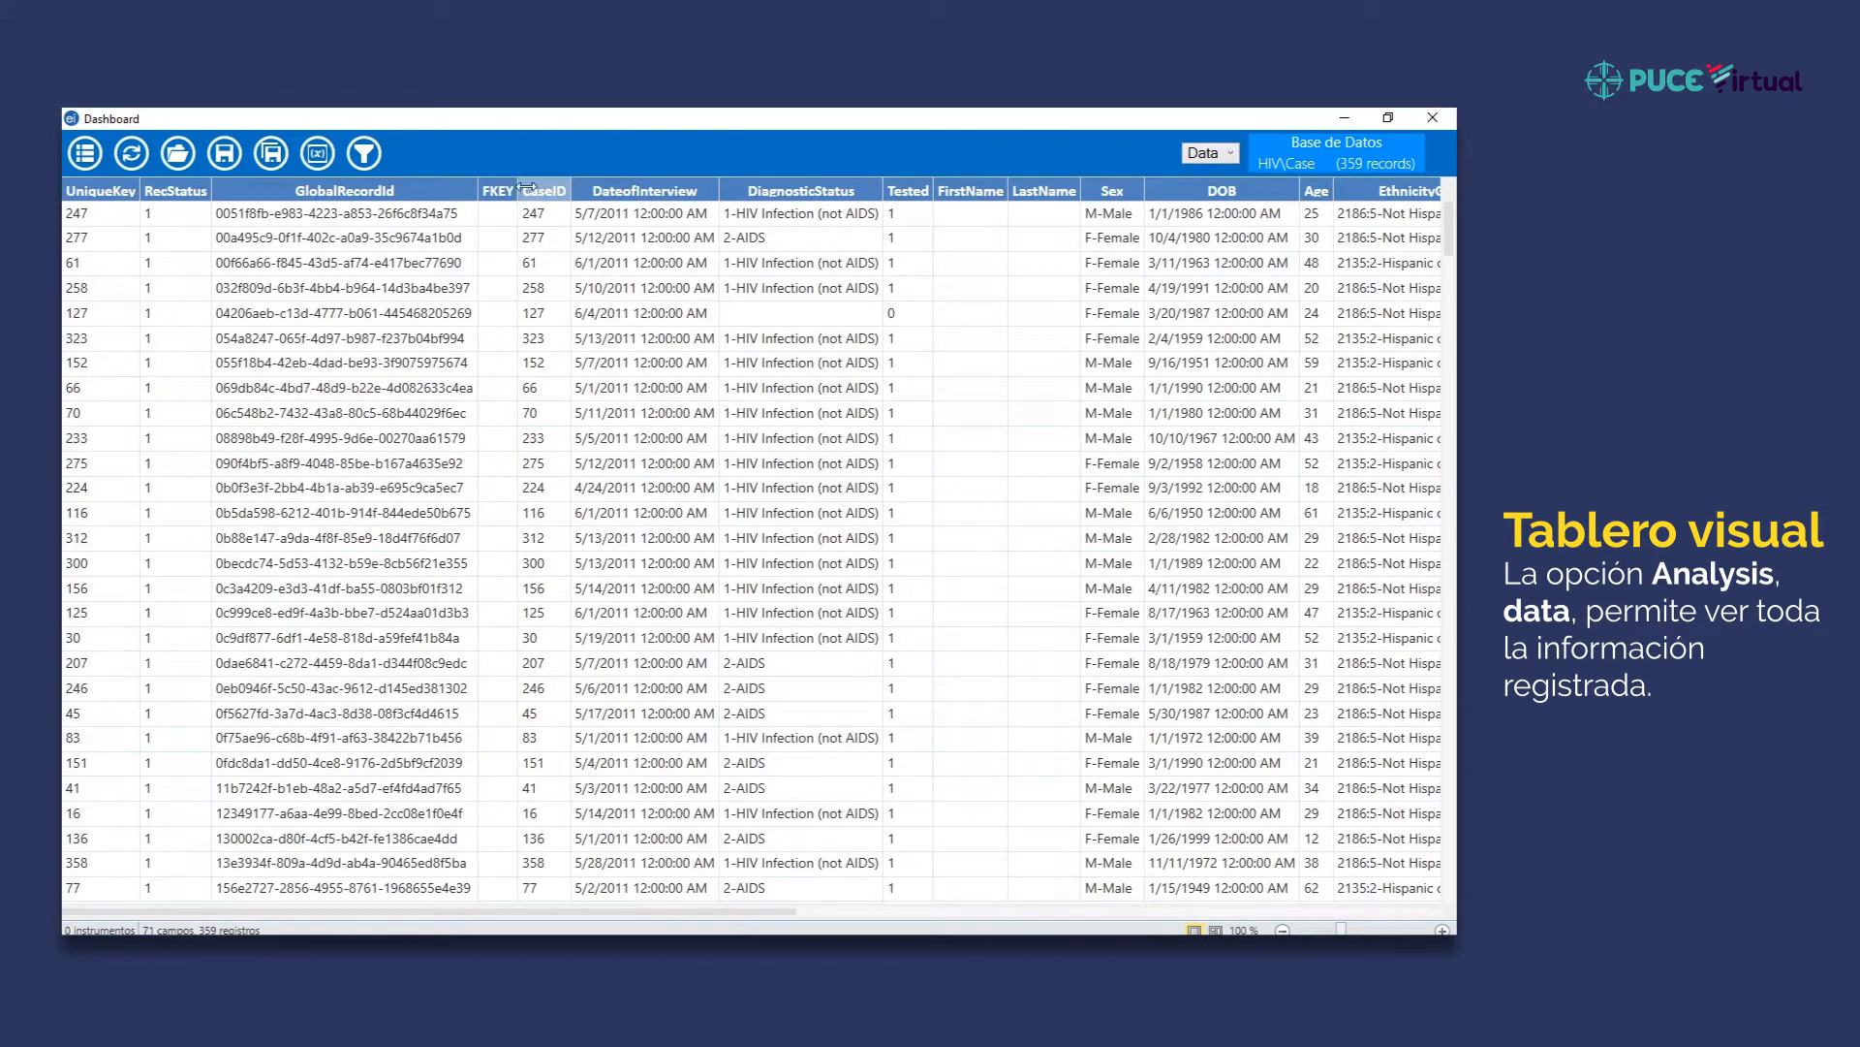
scroll(537, 491, "down", 4)
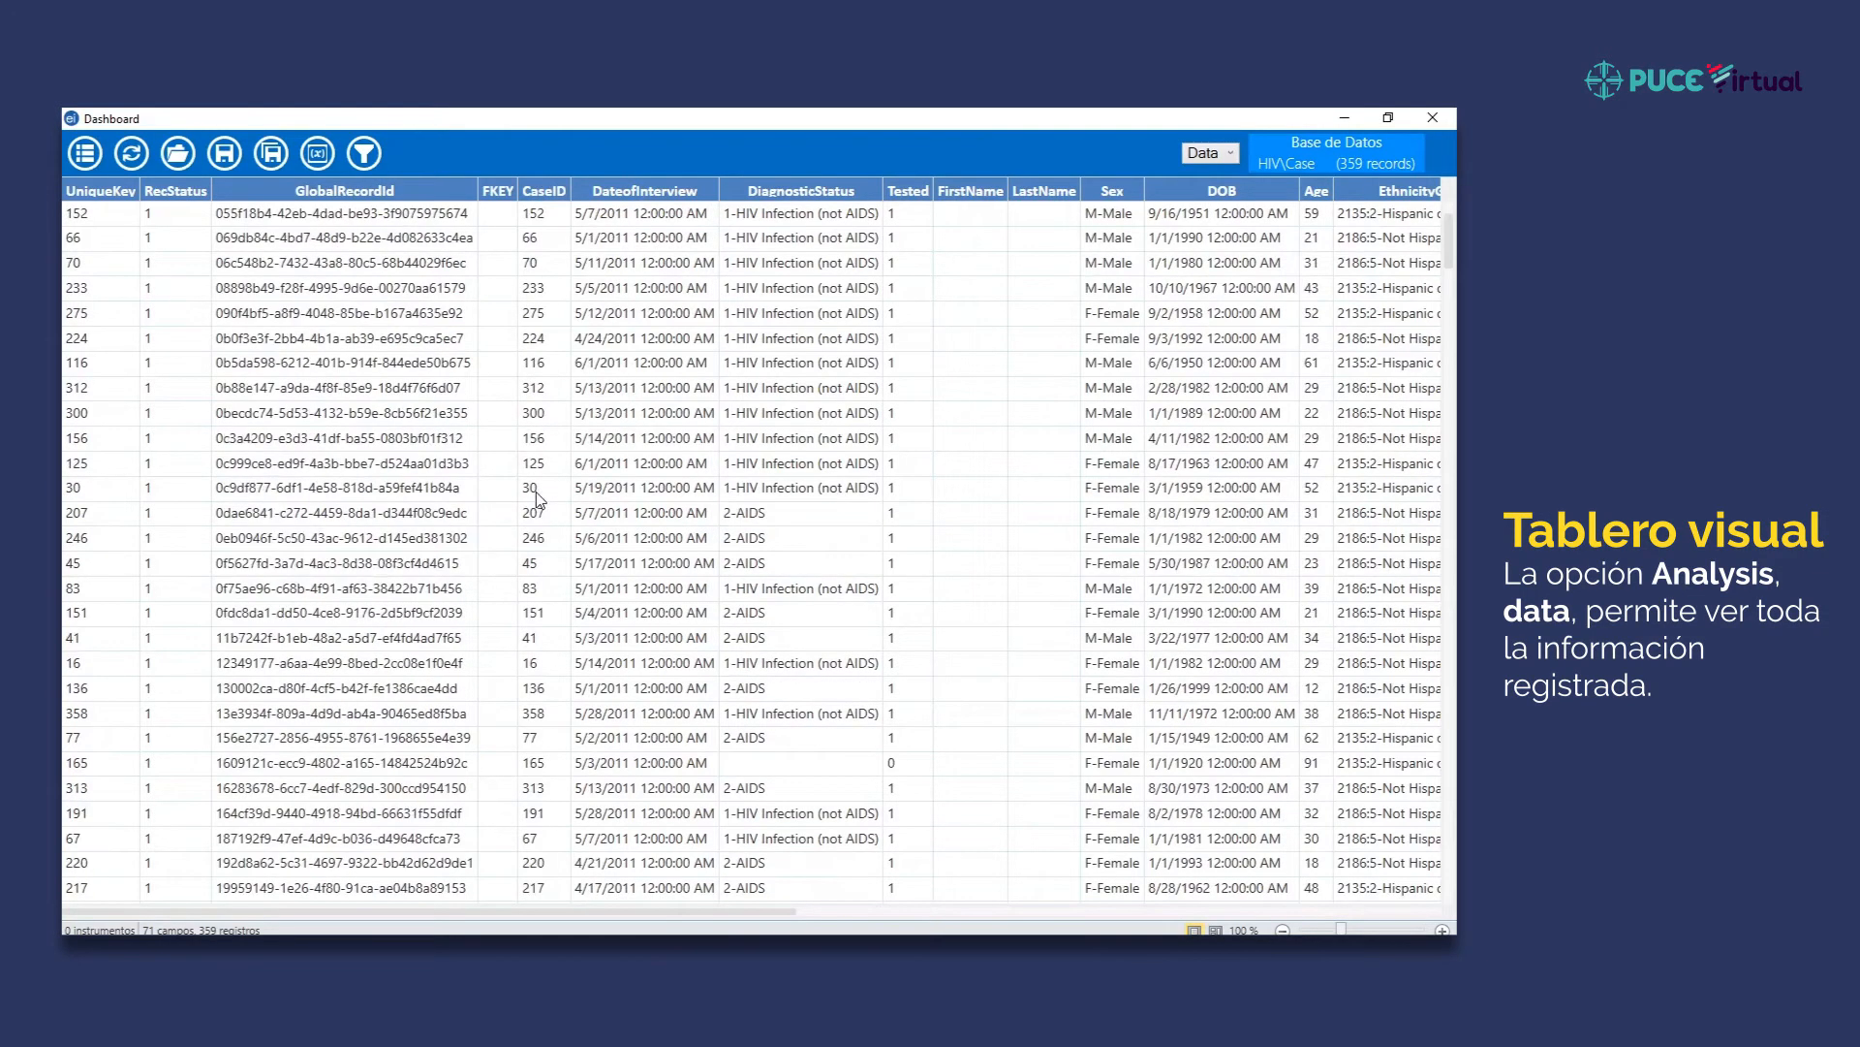
scroll(539, 505, "up", 4)
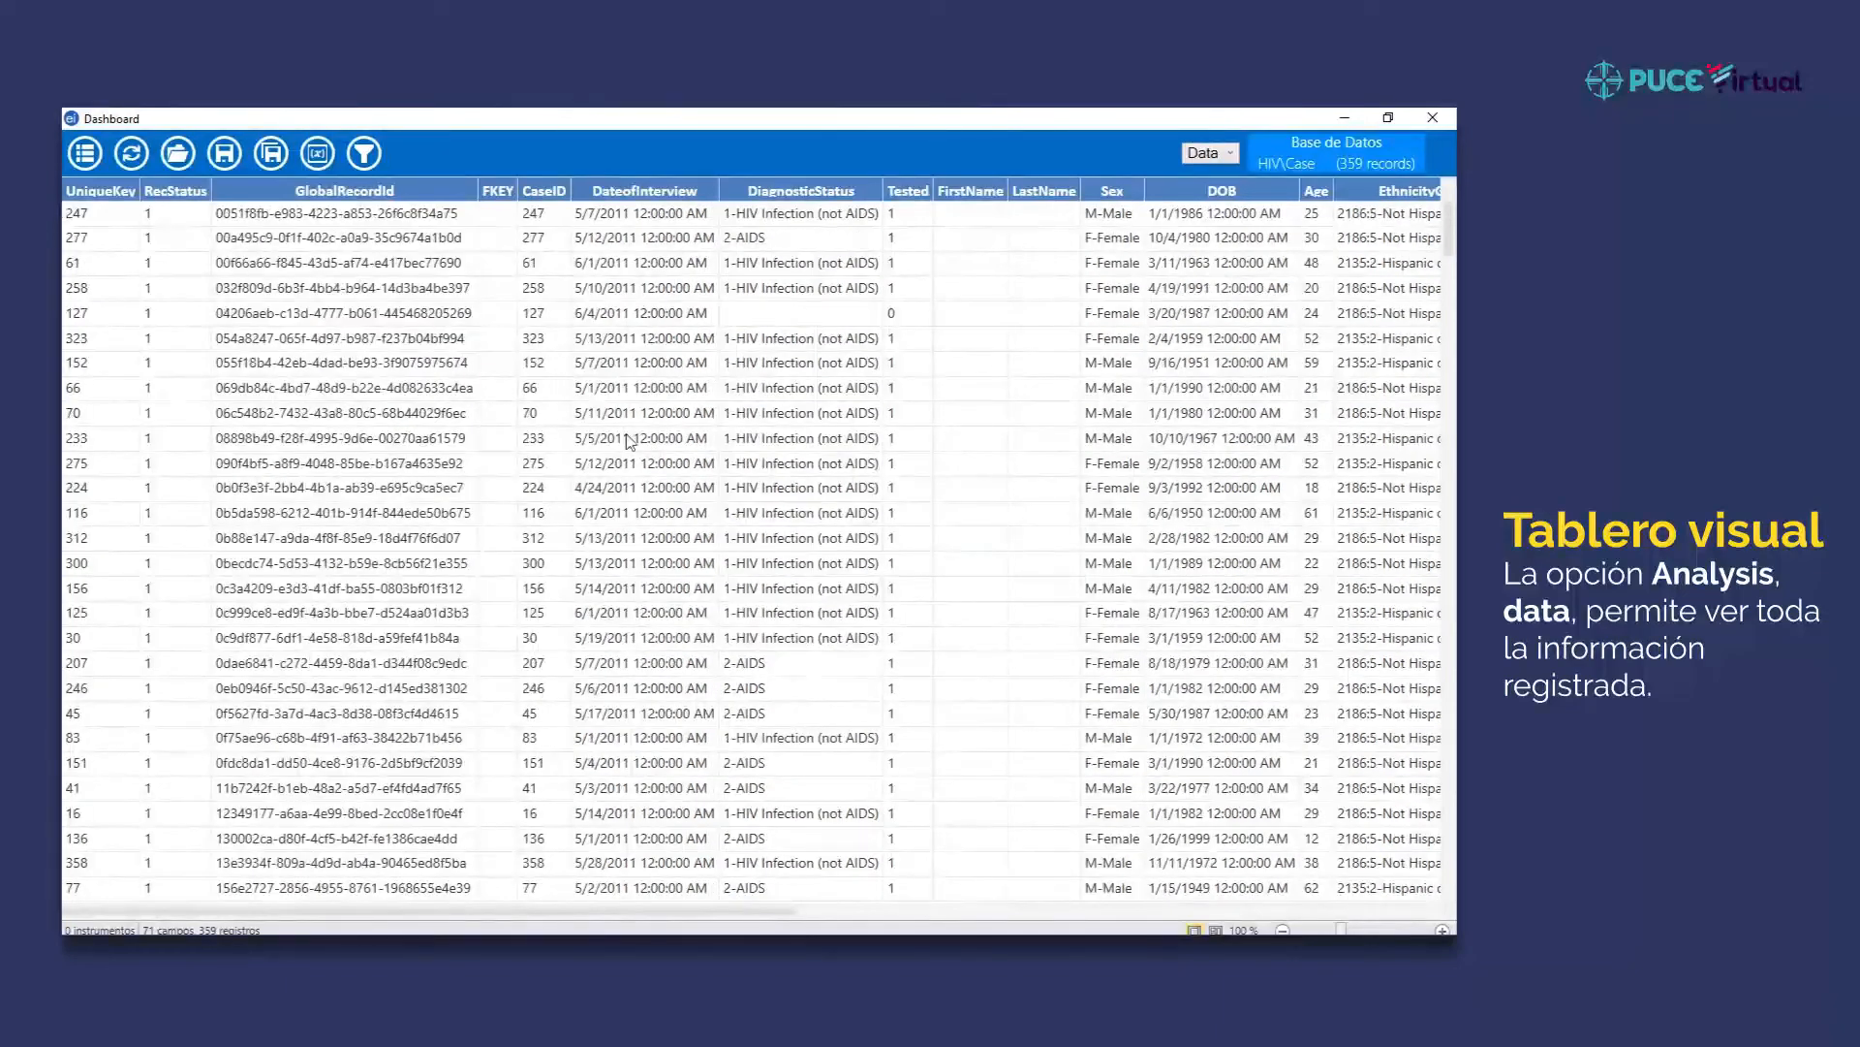
left_click_drag(664, 911, 864, 911)
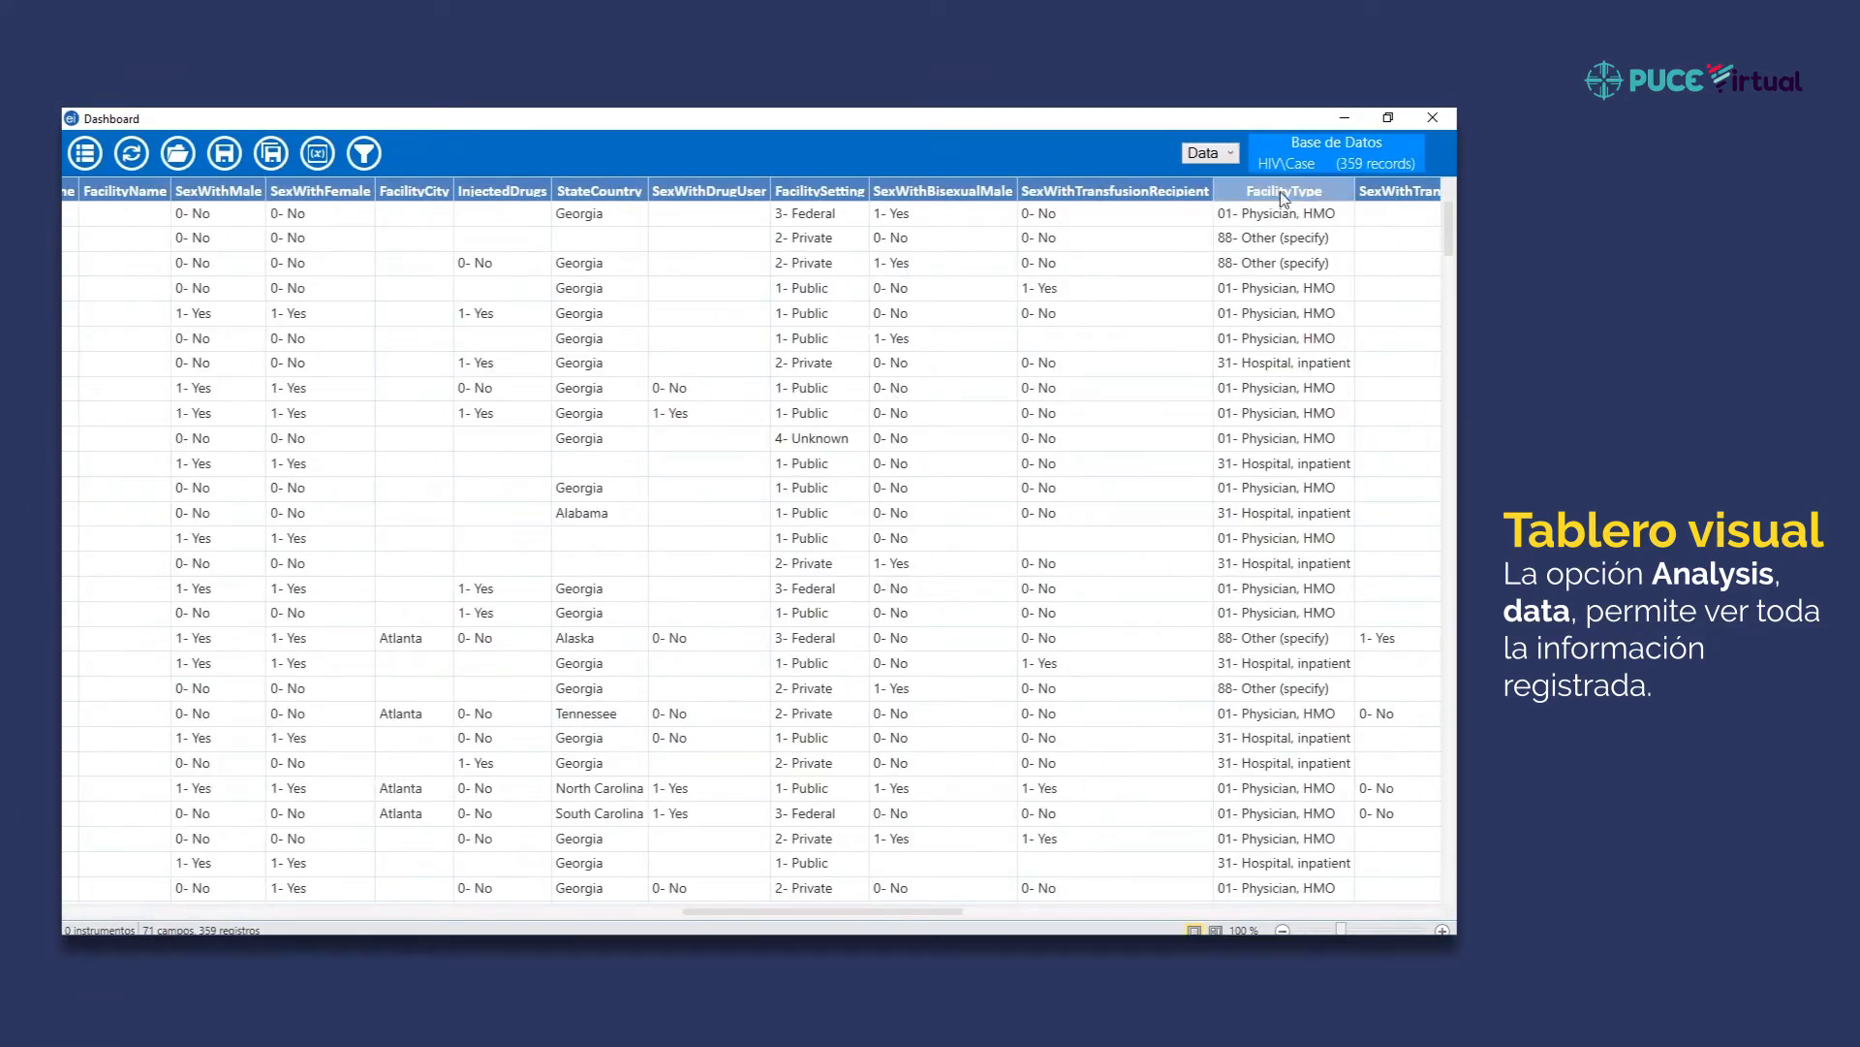
left_click(1433, 117)
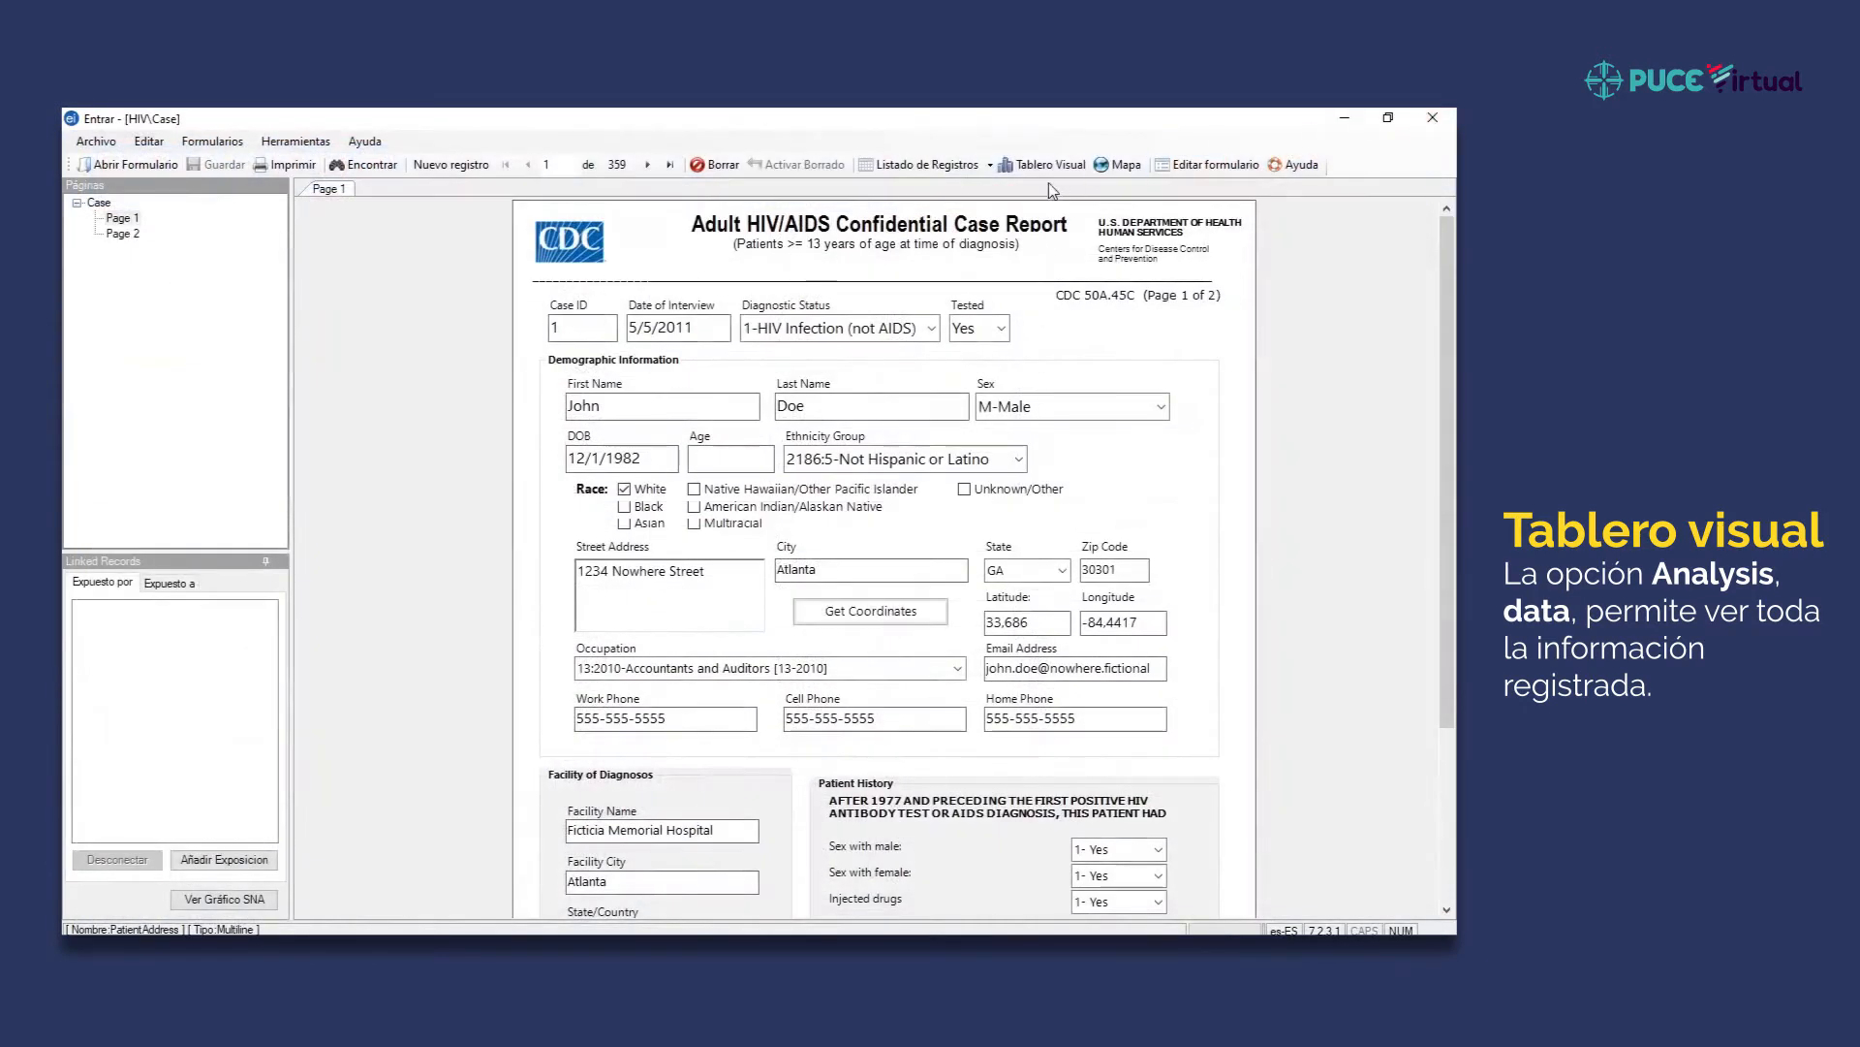
Open the line listing of the Case records and look through its rows.
left_click(950, 167)
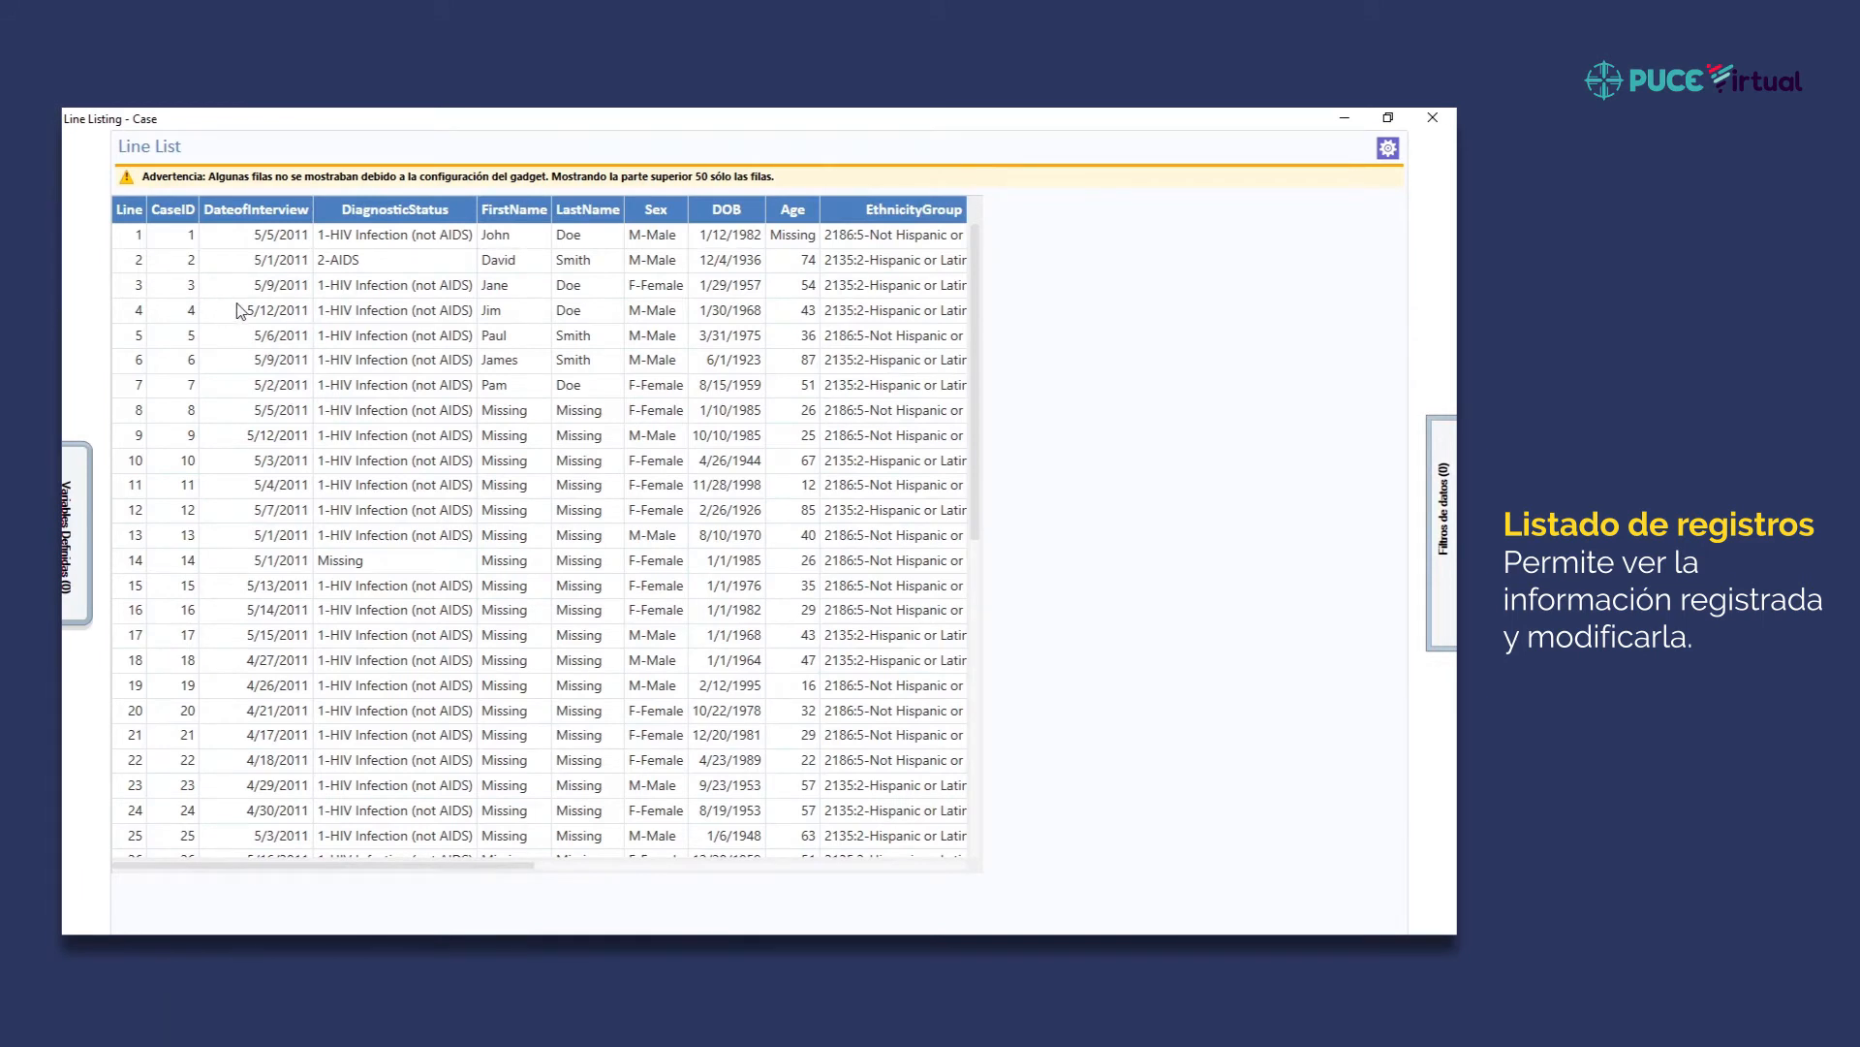
scroll(571, 259, "down", 1)
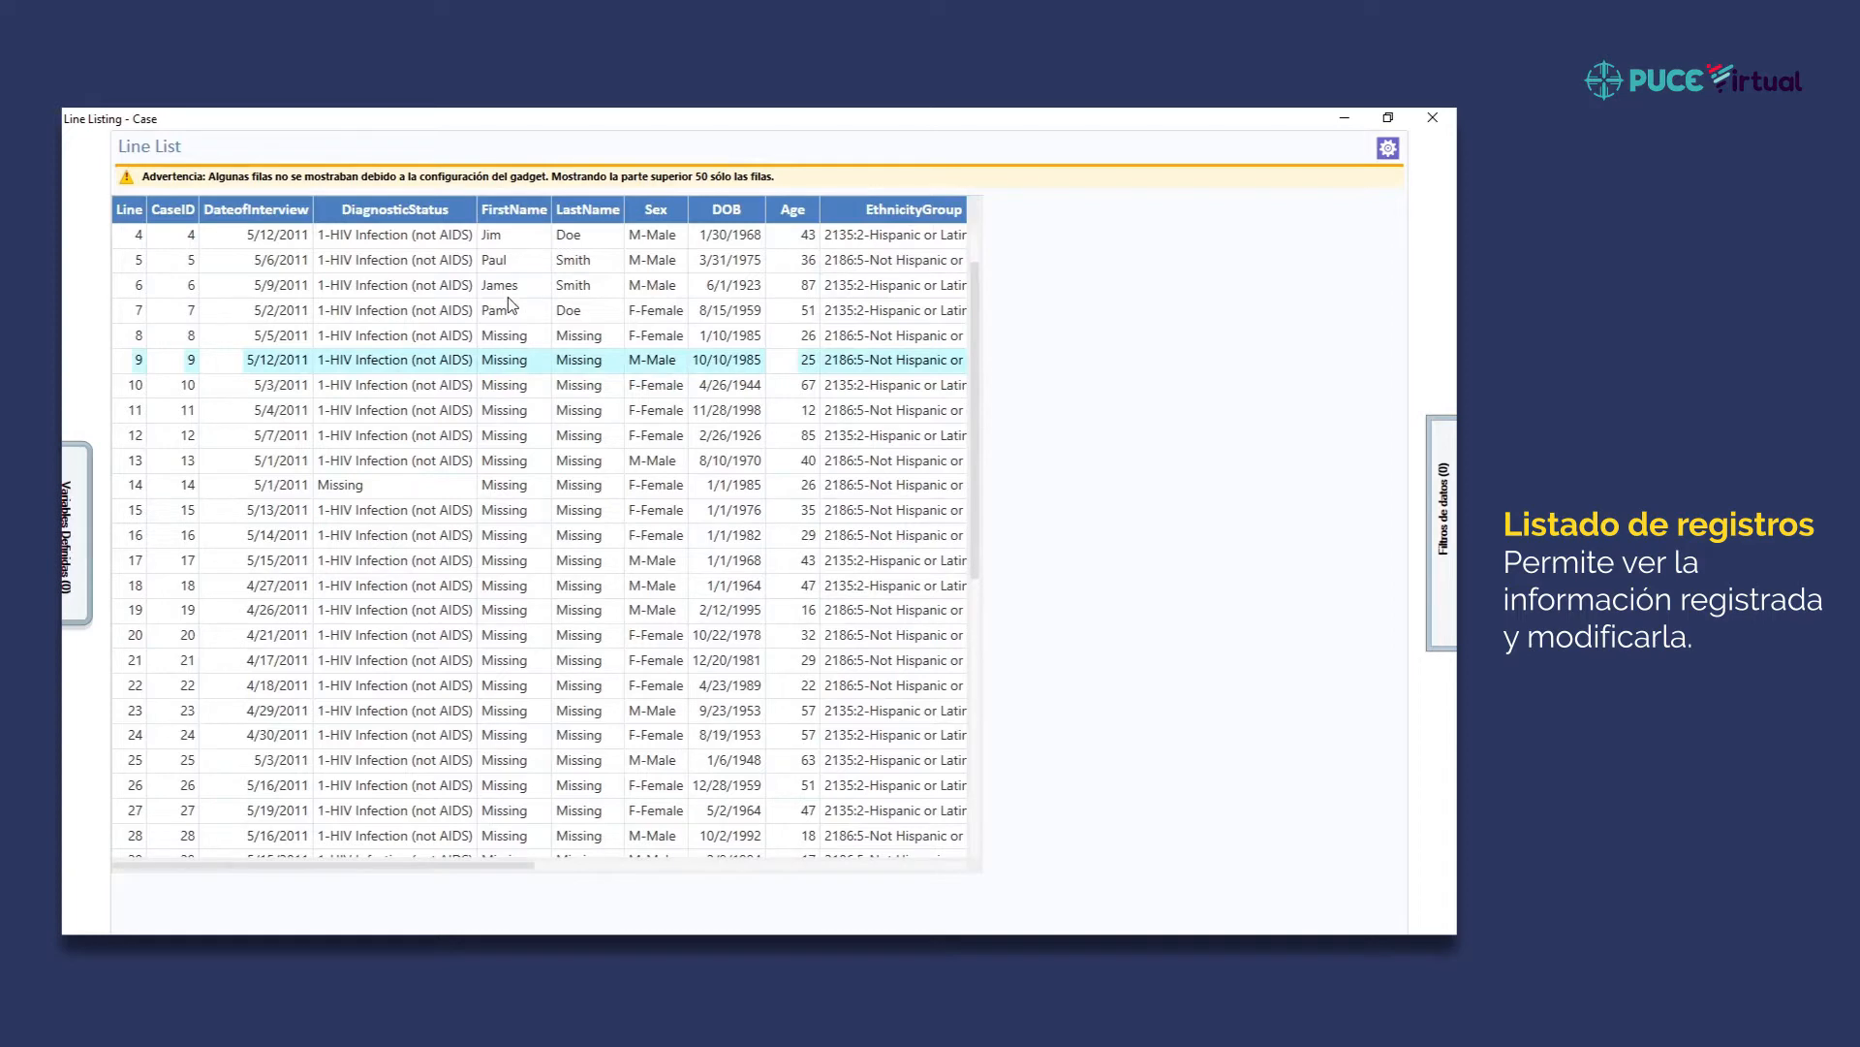
Examine the remaining line list rows and columns, including names, yes/no risk variables and race fields, and close the listing.
scroll(517, 432, "down", 7)
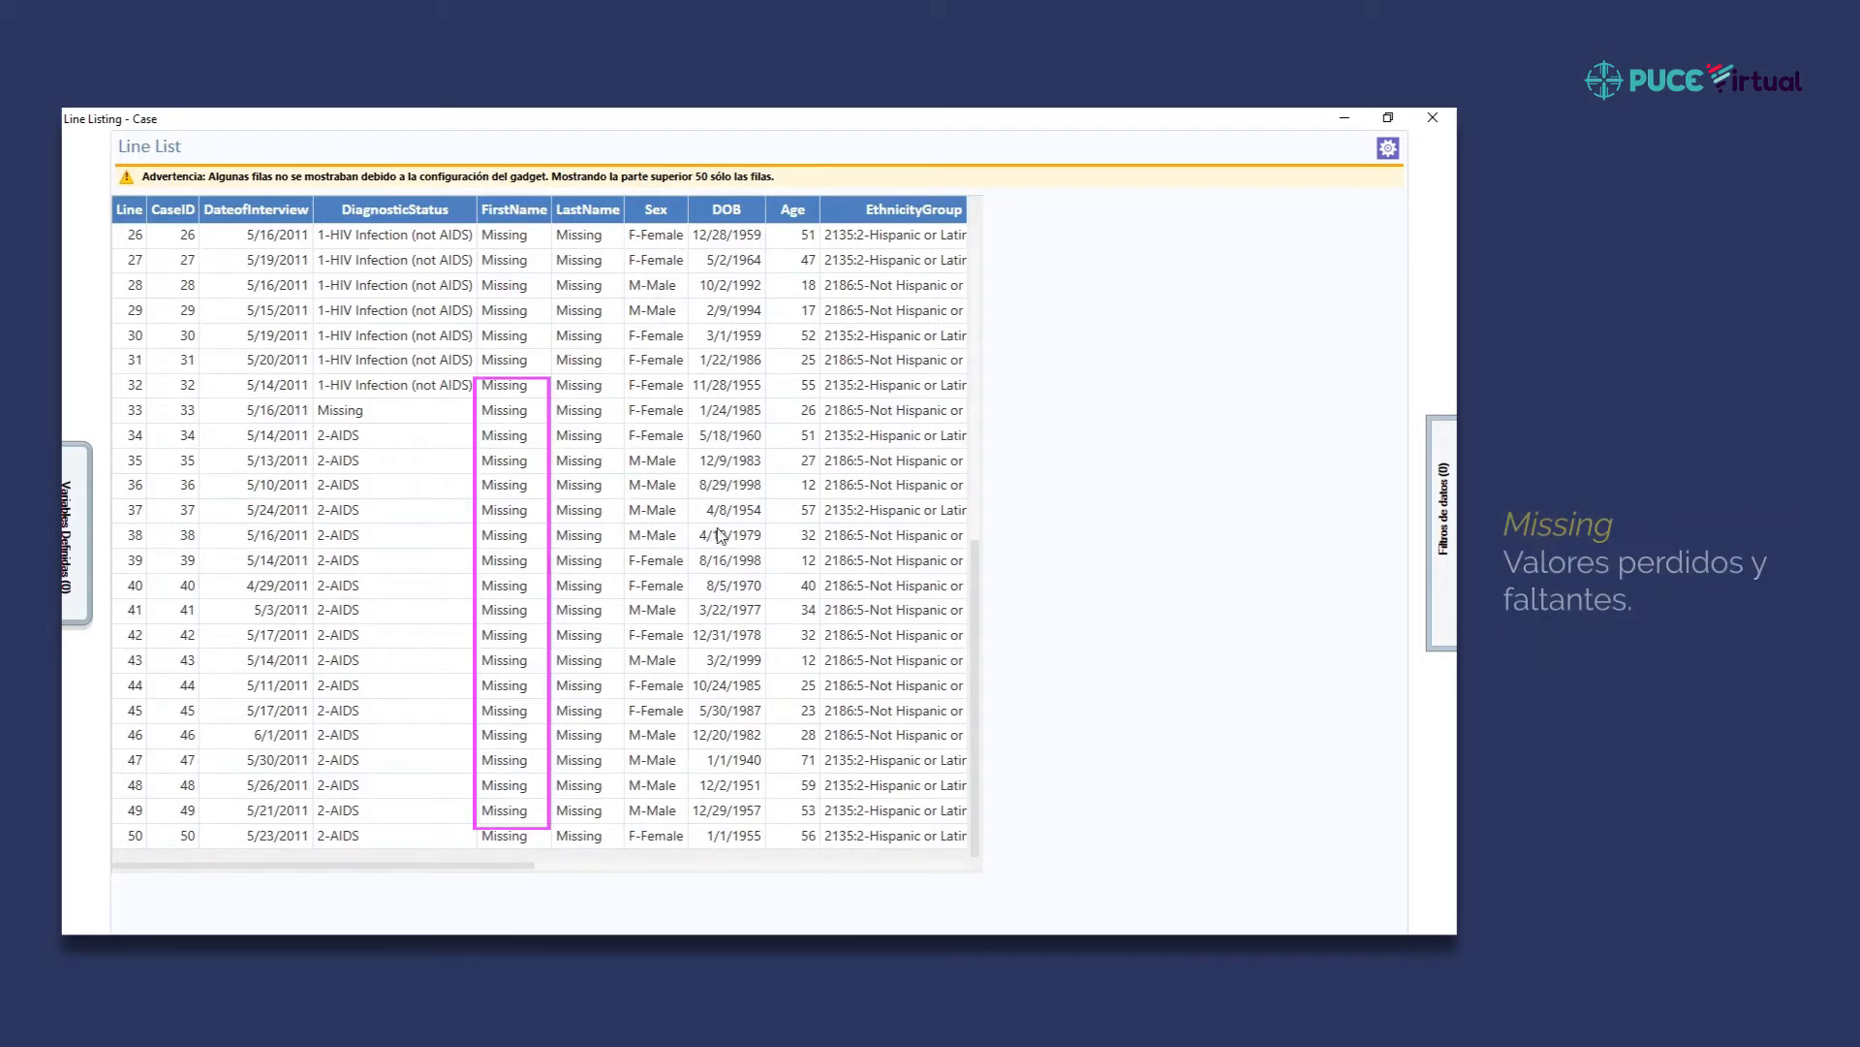
scroll(676, 511, "up", 7)
scroll(676, 511, "up", 2)
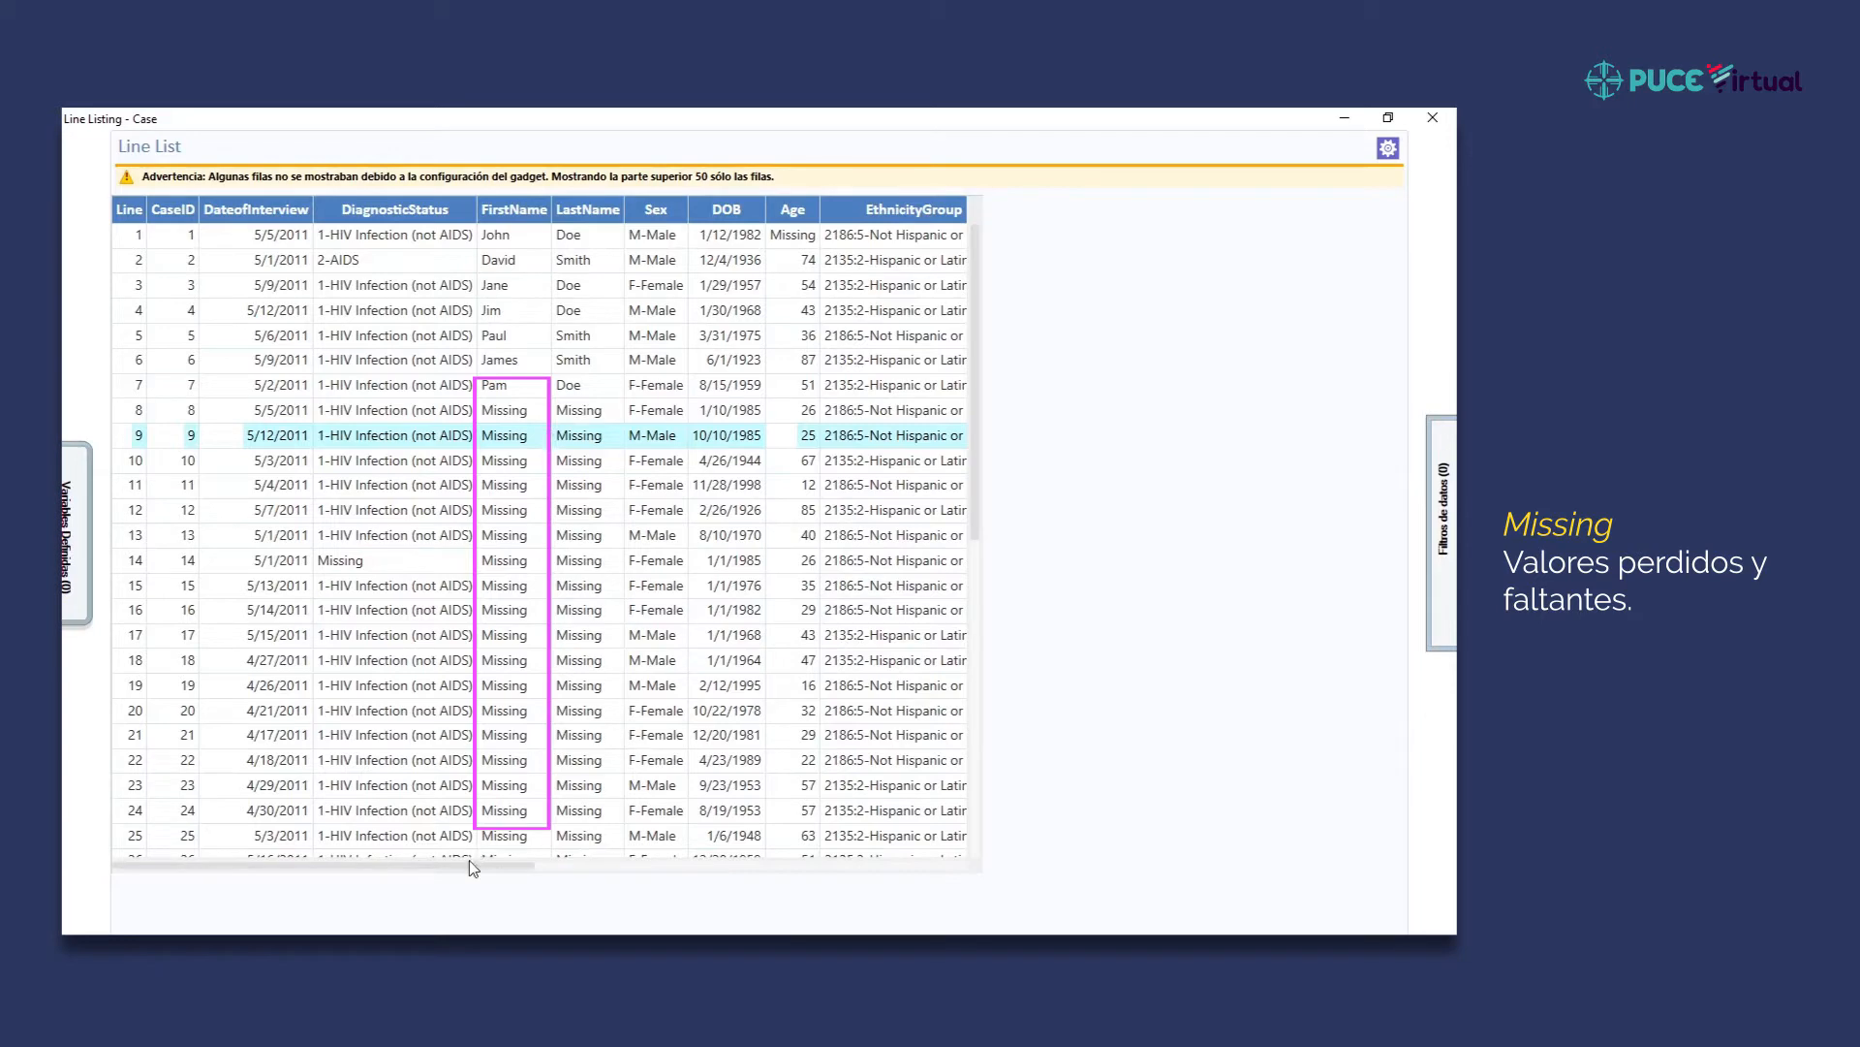
left_click_drag(522, 863, 874, 843)
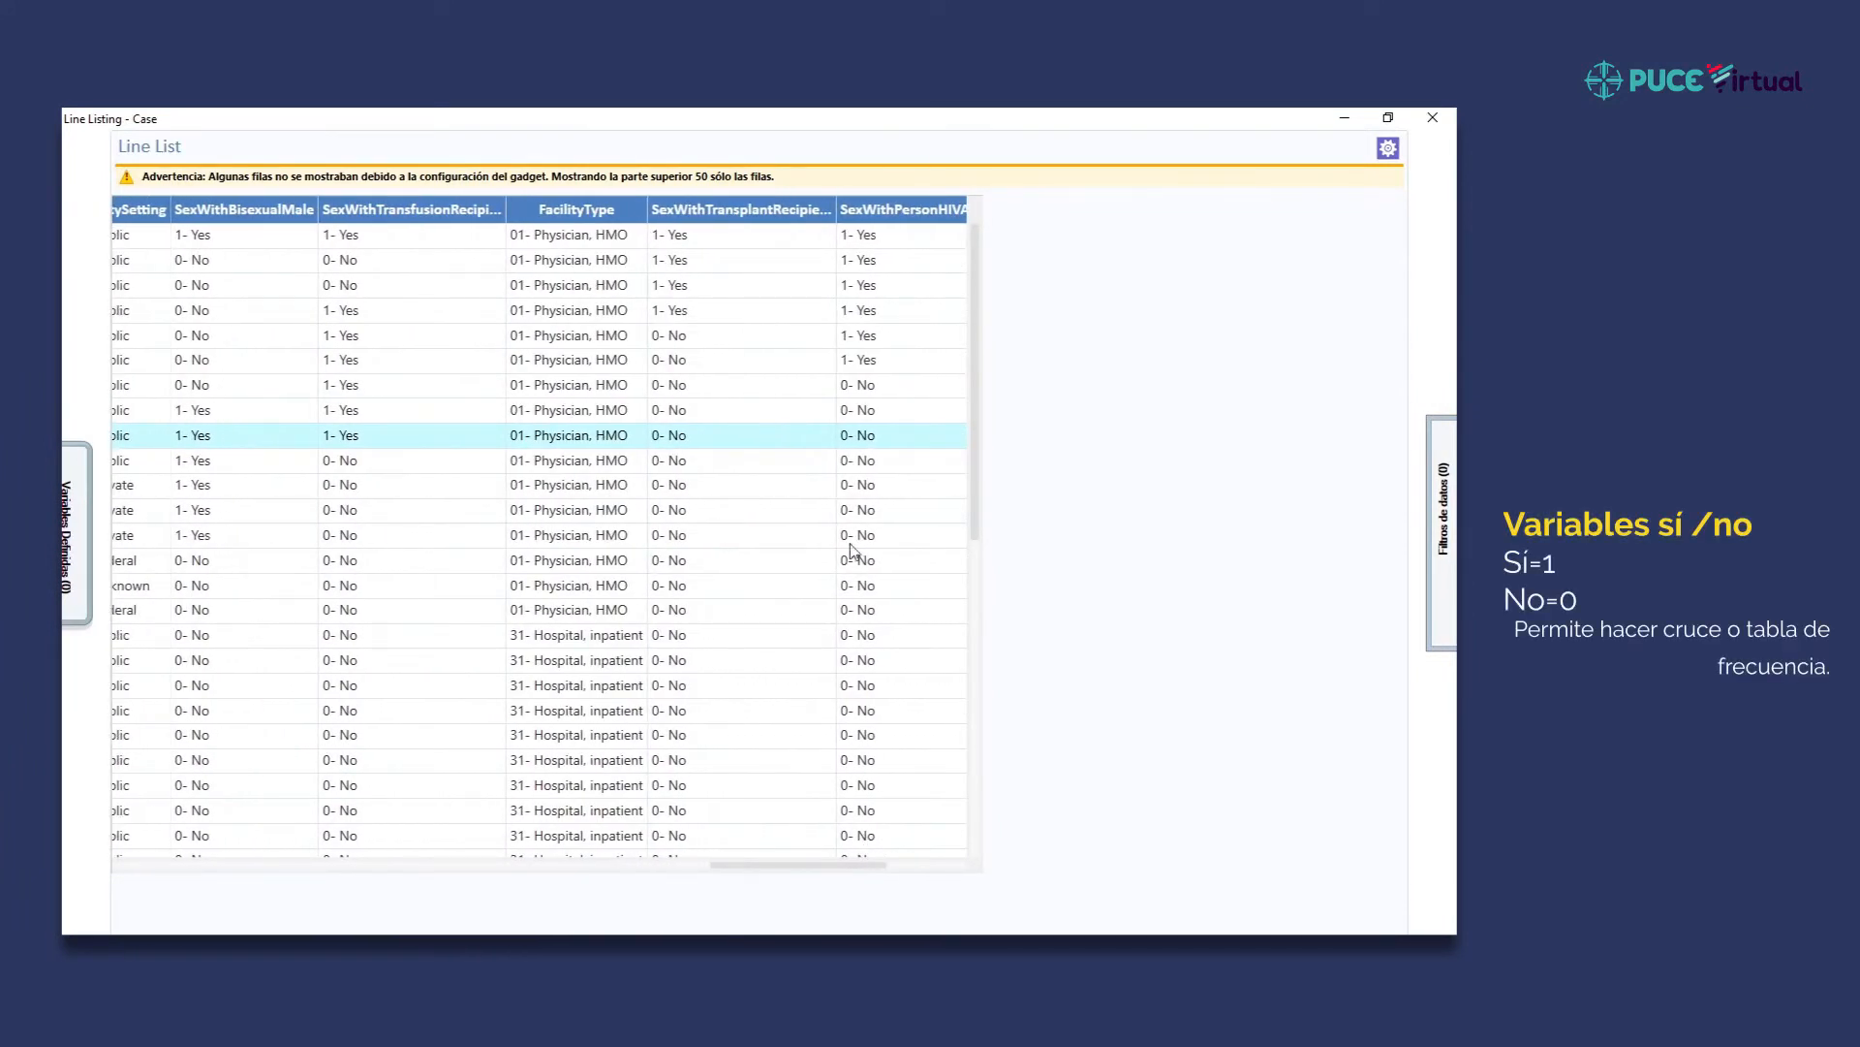
left_click(691, 237)
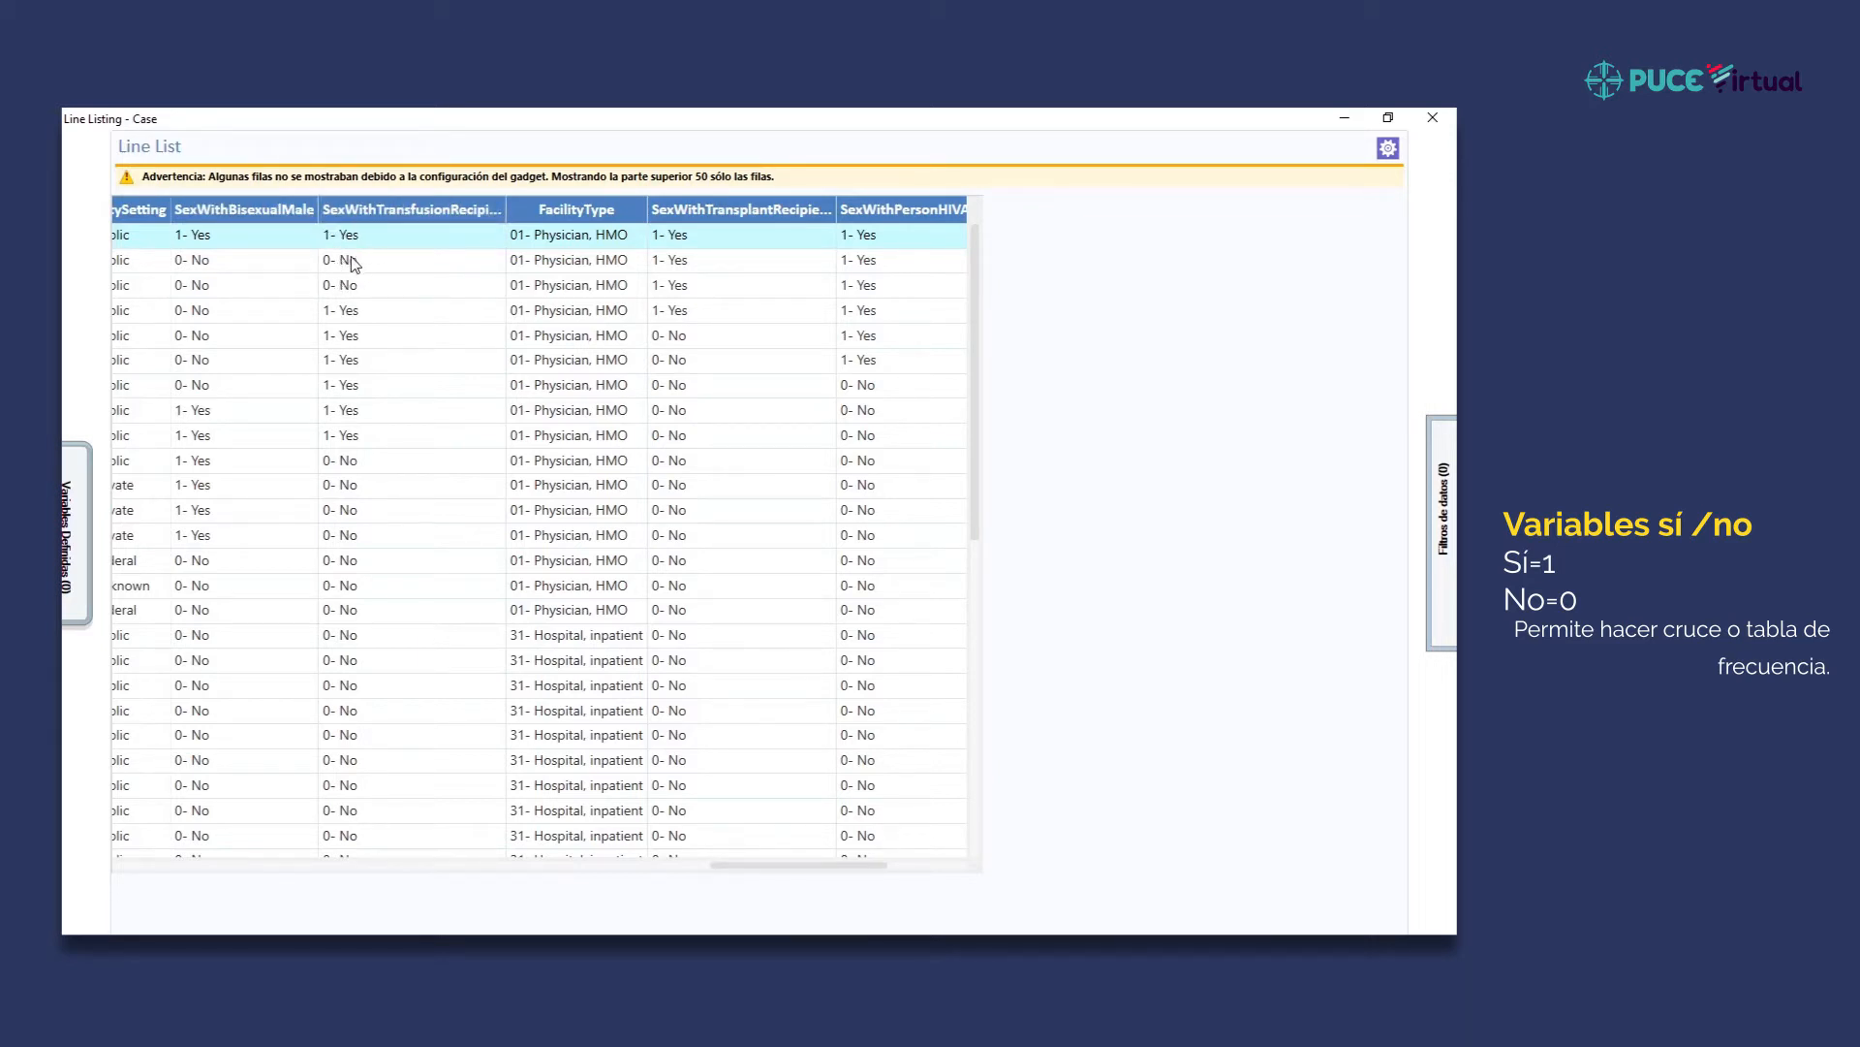
left_click_drag(765, 867, 799, 853)
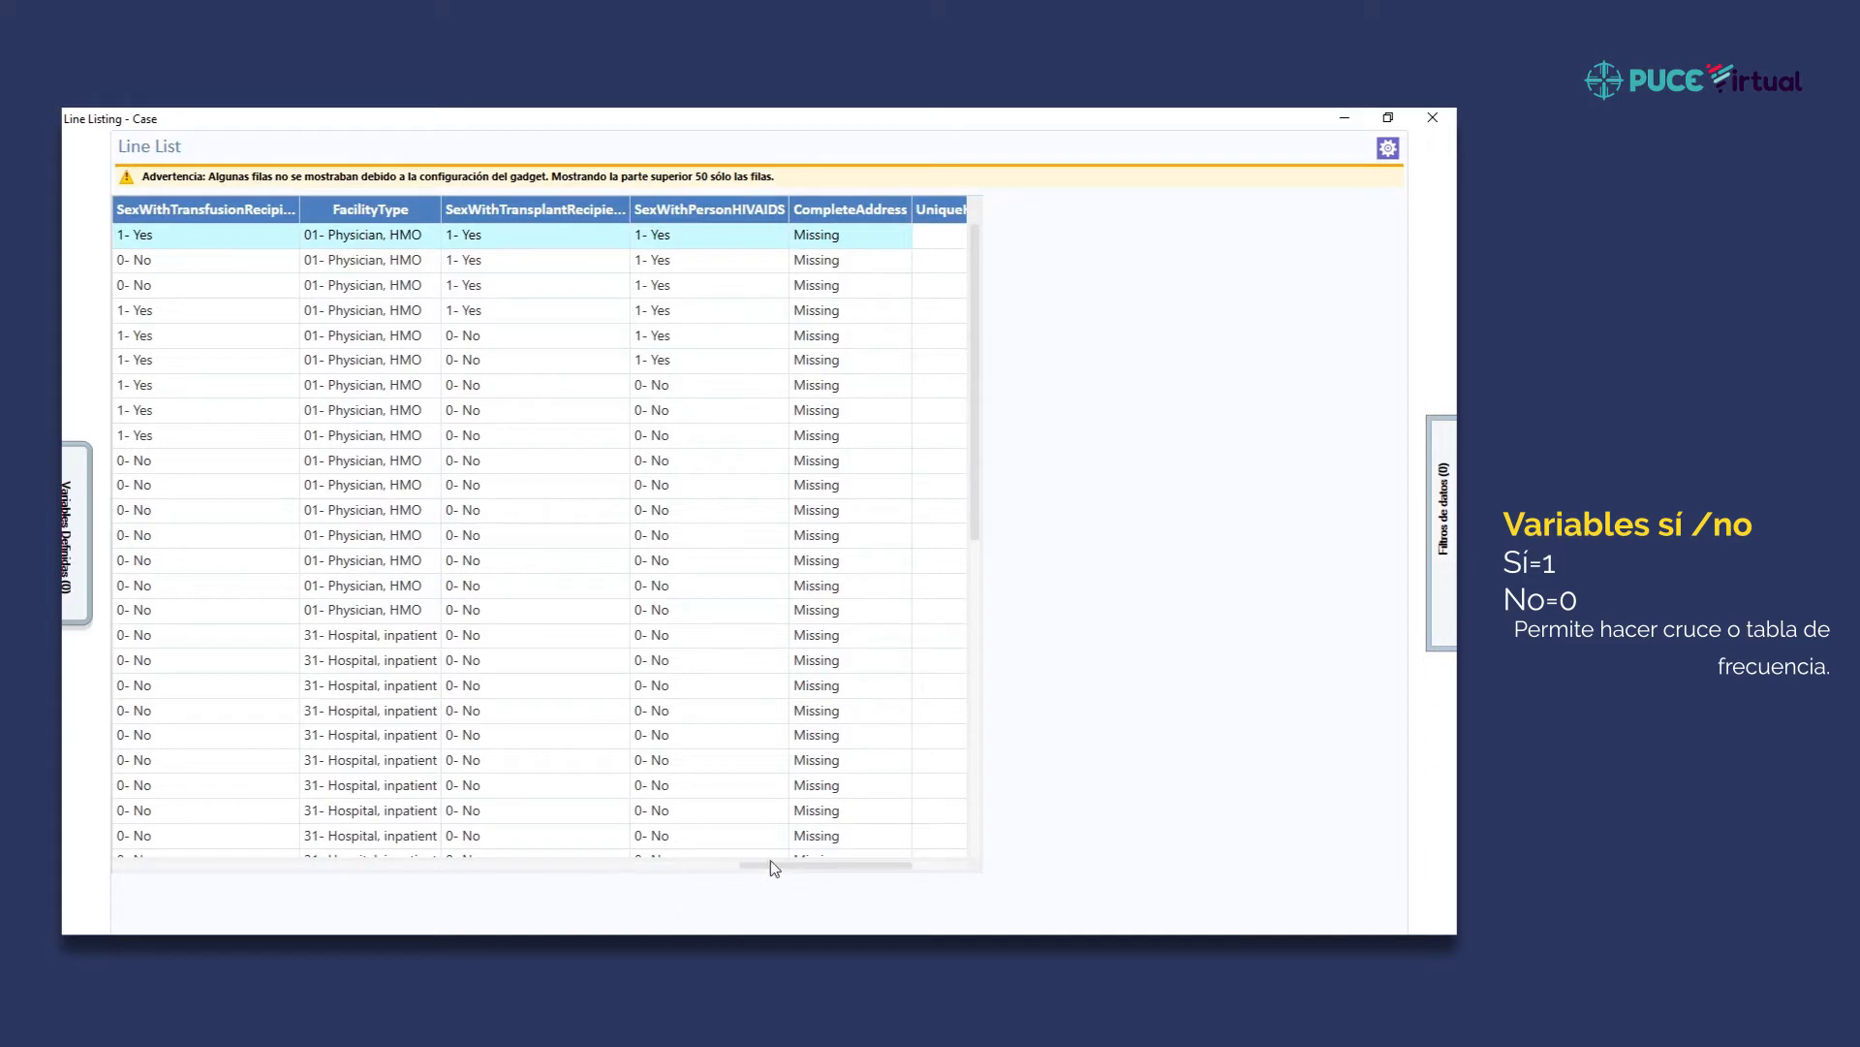
left_click_drag(765, 864, 822, 864)
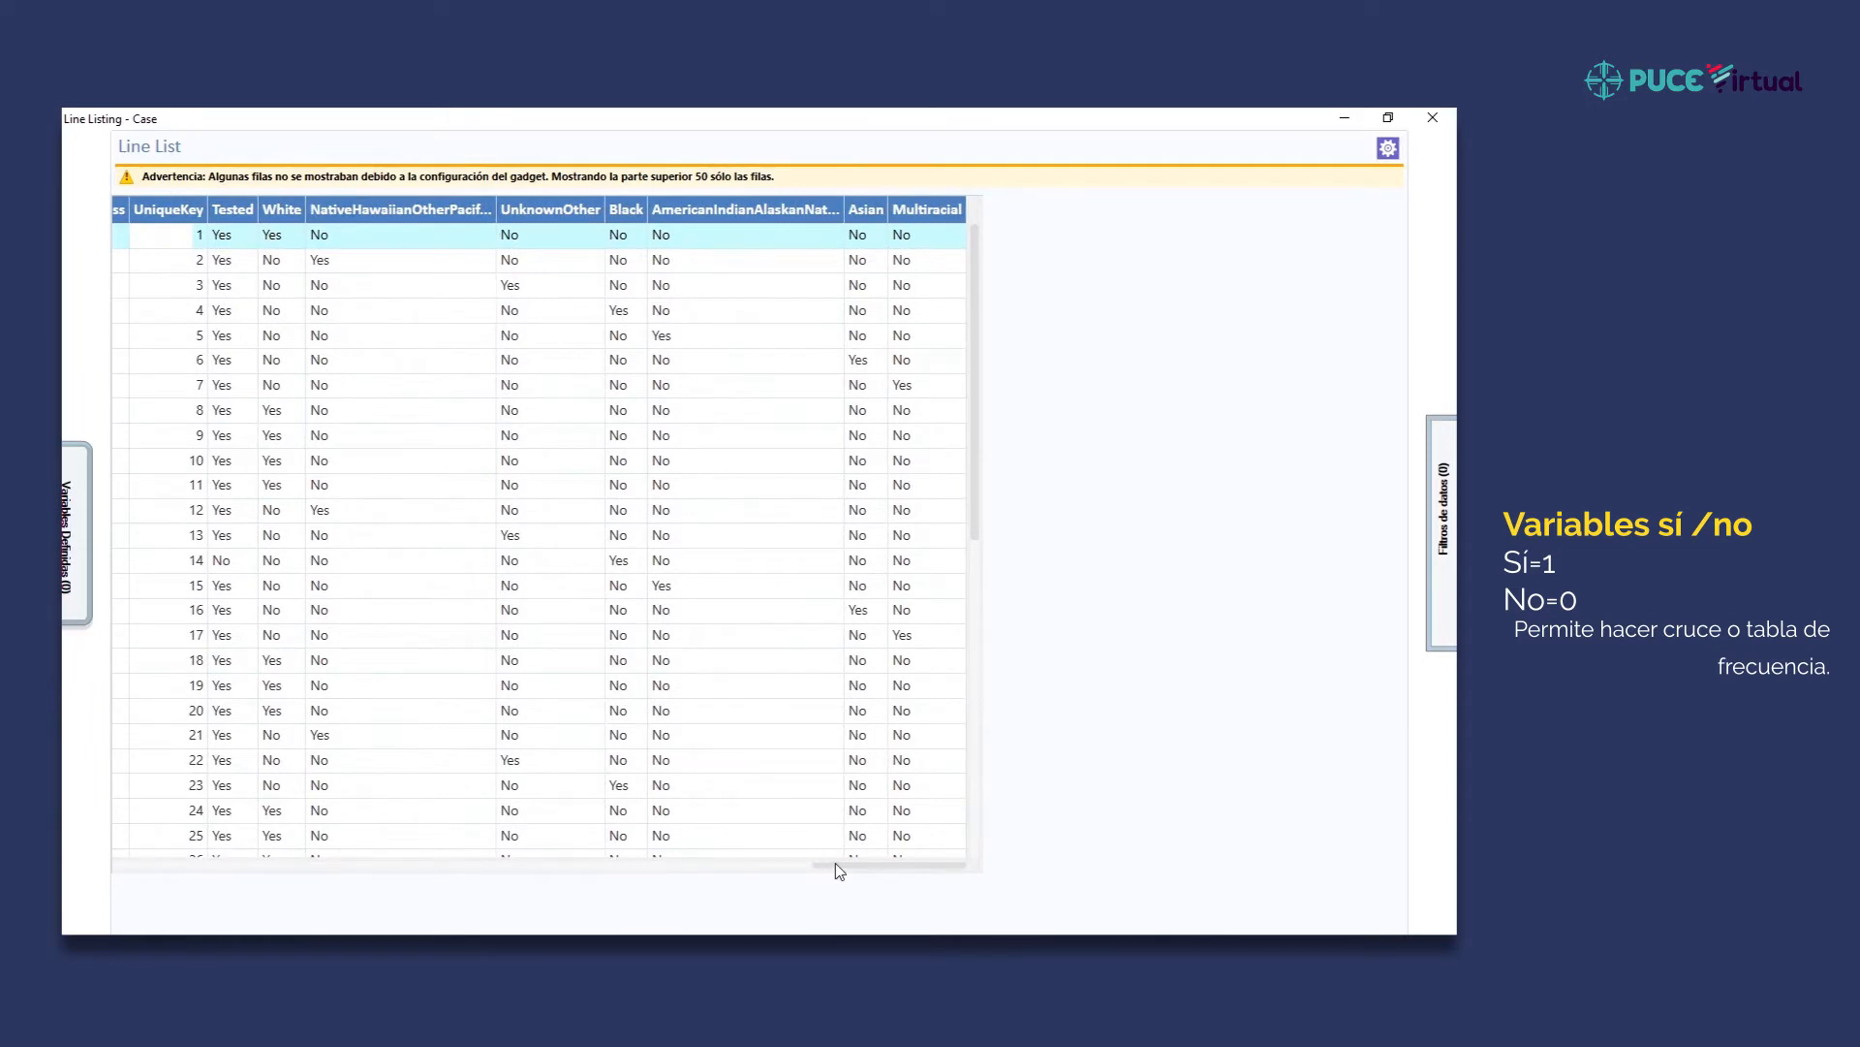
left_click(1447, 124)
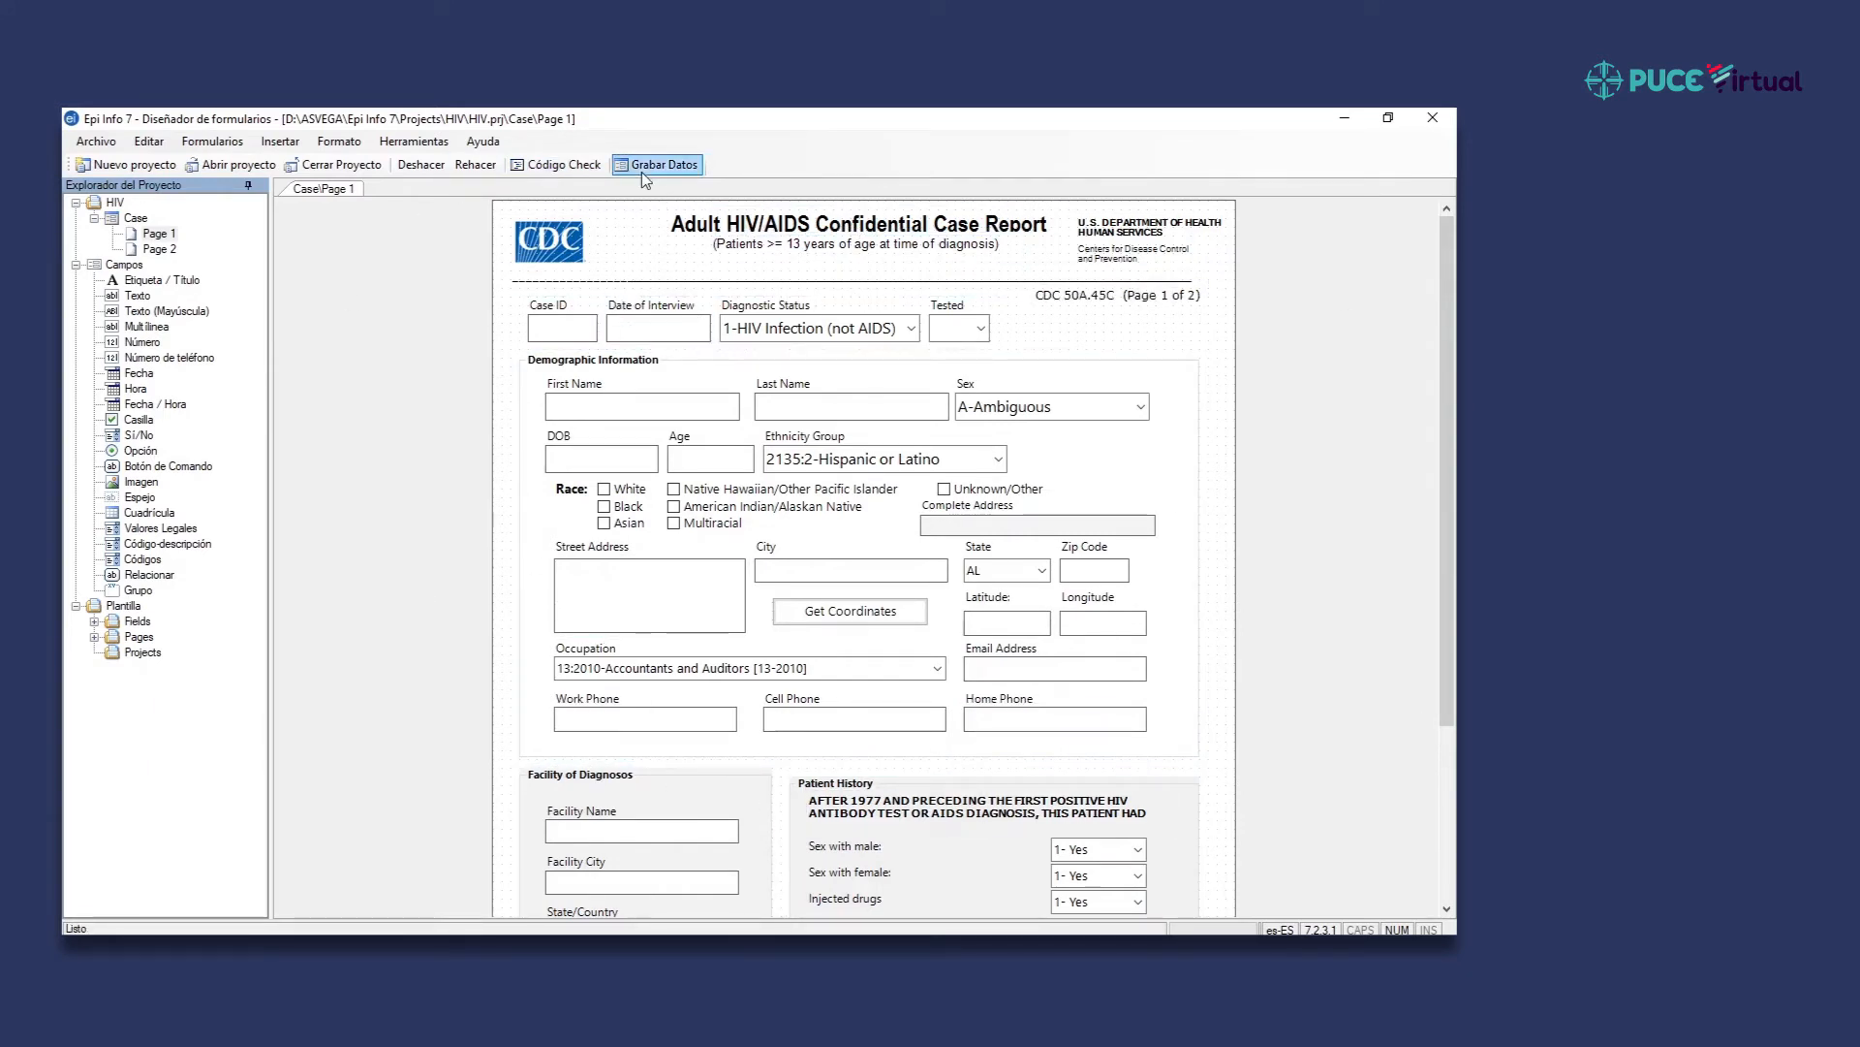
Open the check code of the Case form and examine the GetCoordinates block, especially its IF condition on PatientAddress, City and State.
left_click(568, 167)
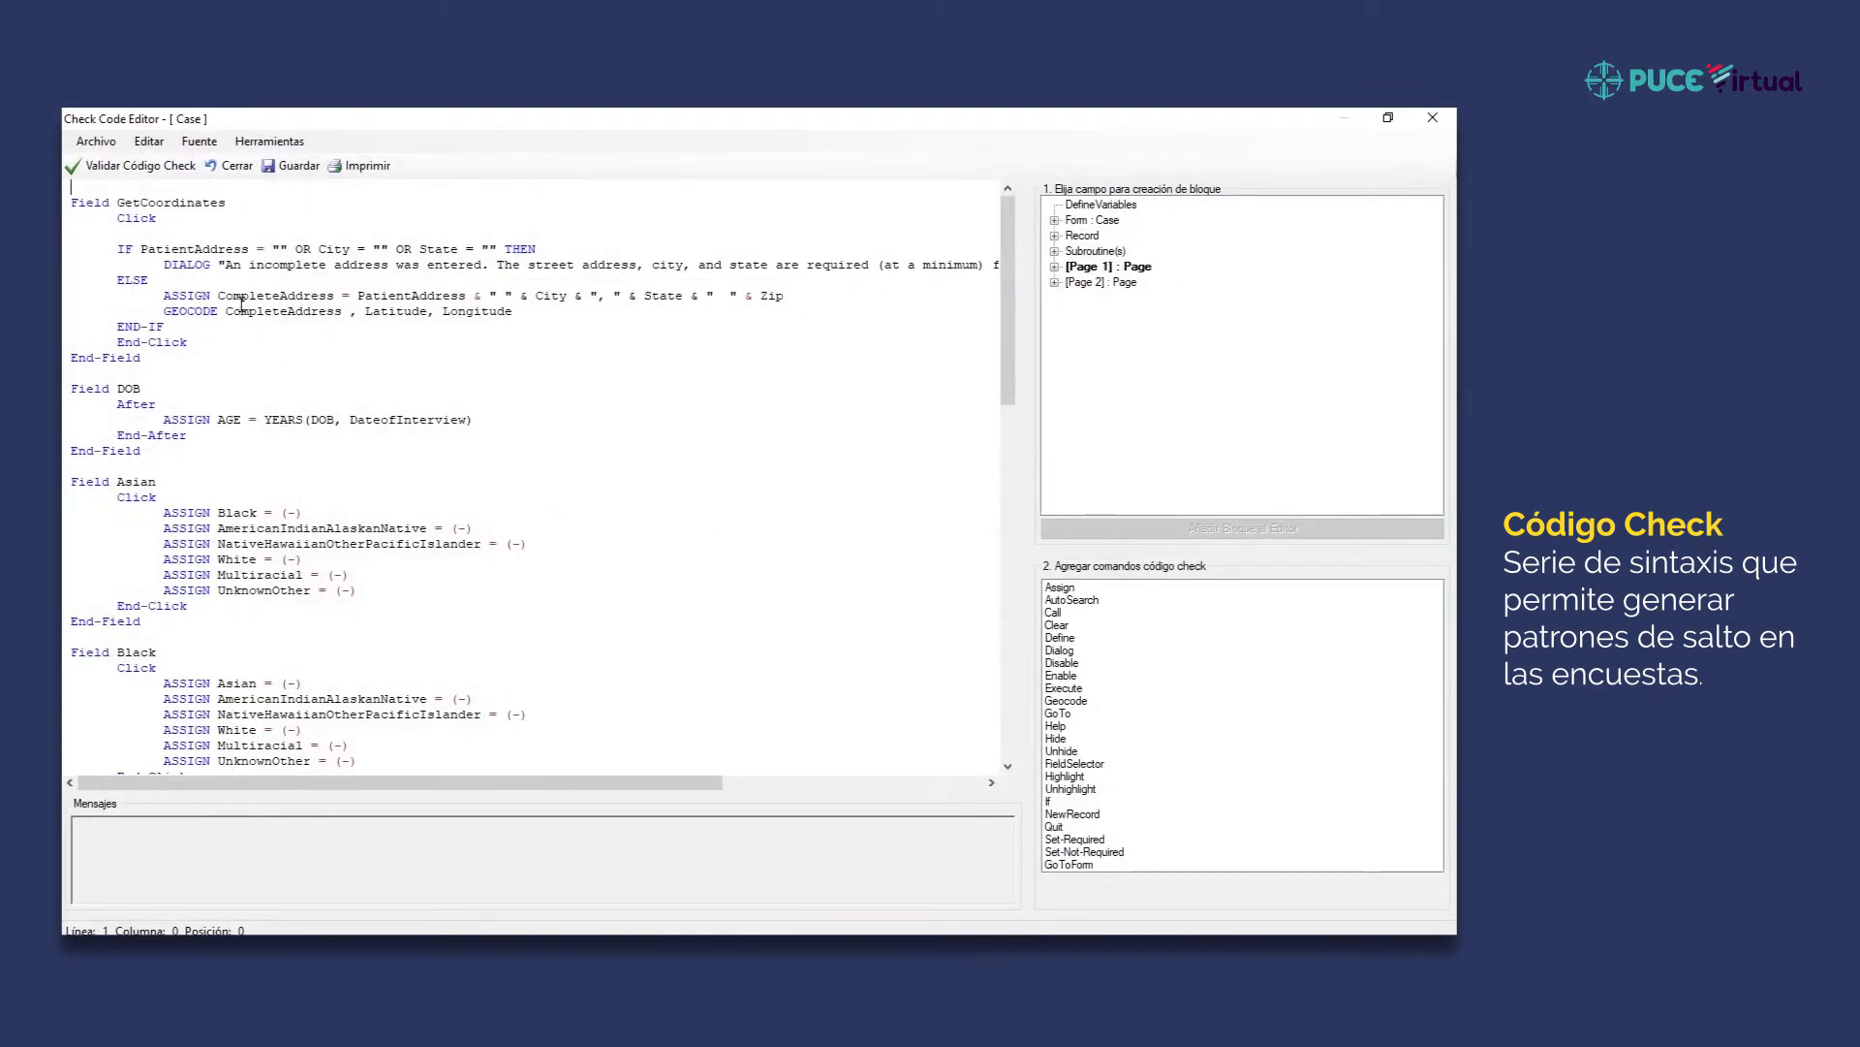
scroll(483, 423, "down", 1)
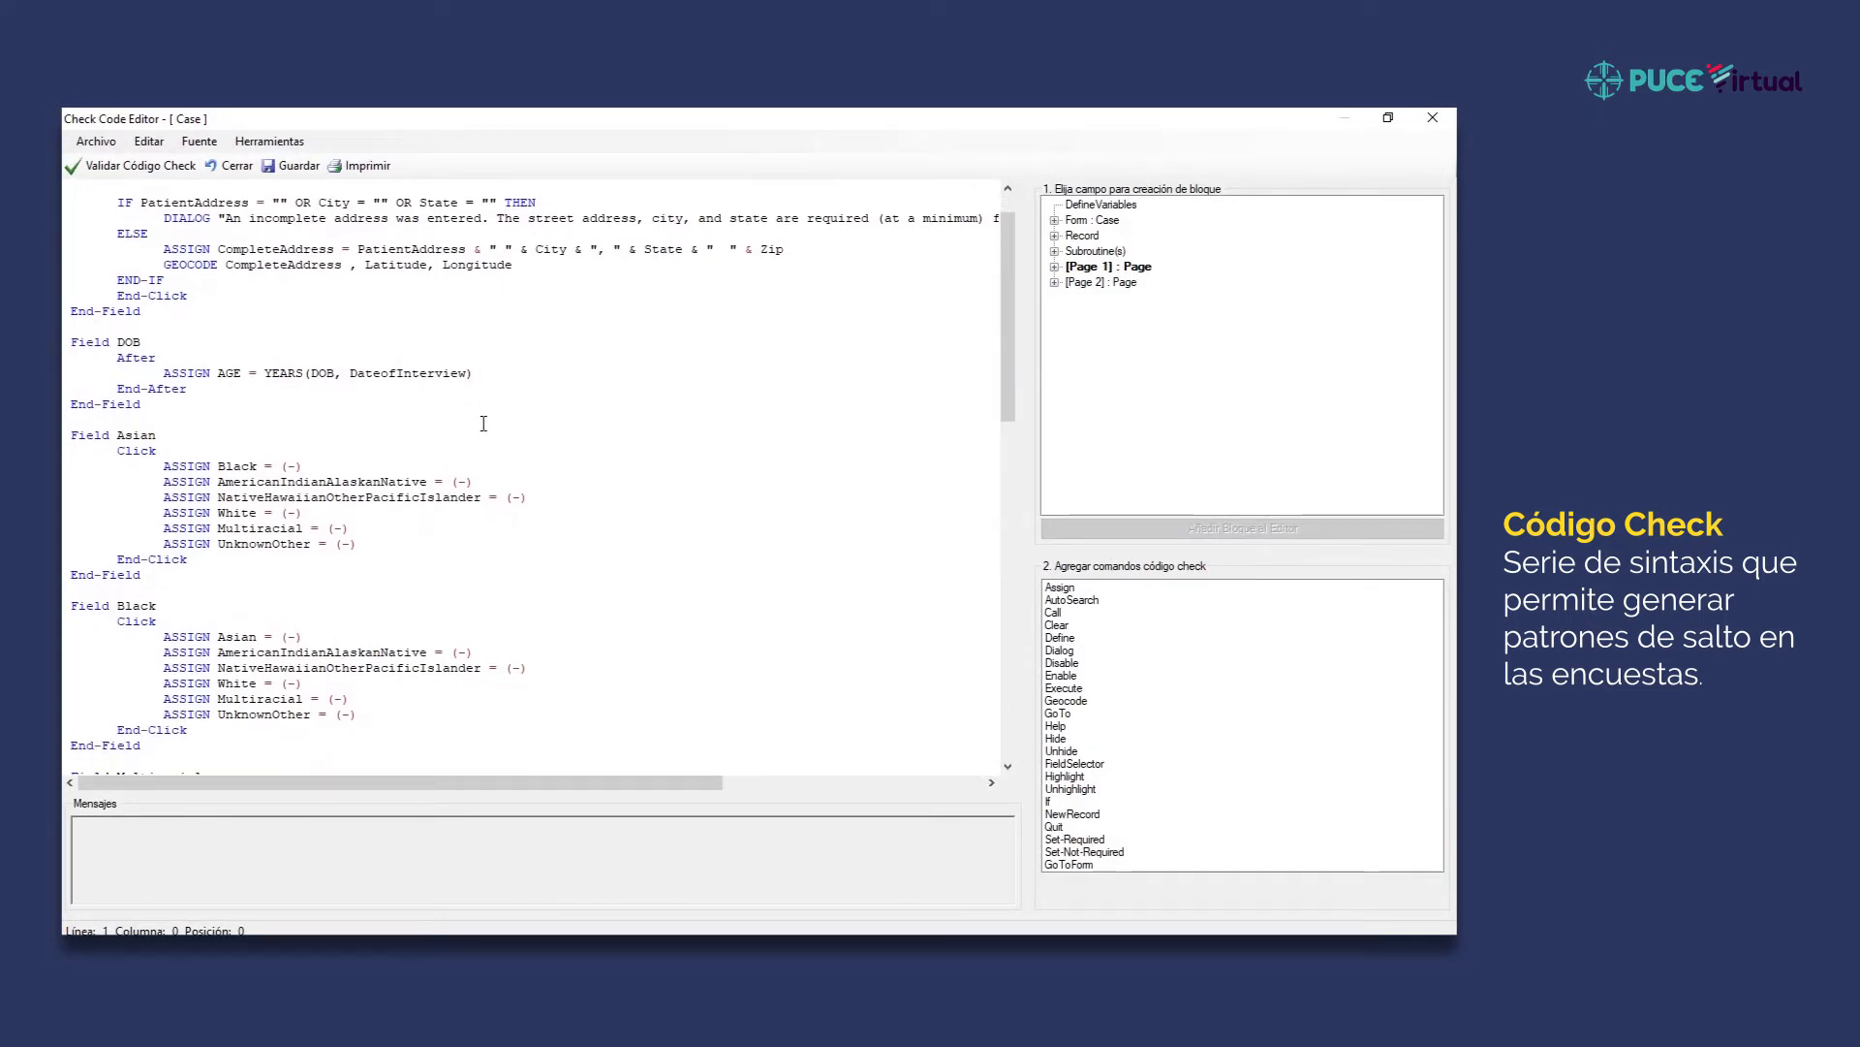
scroll(484, 424, "up", 1)
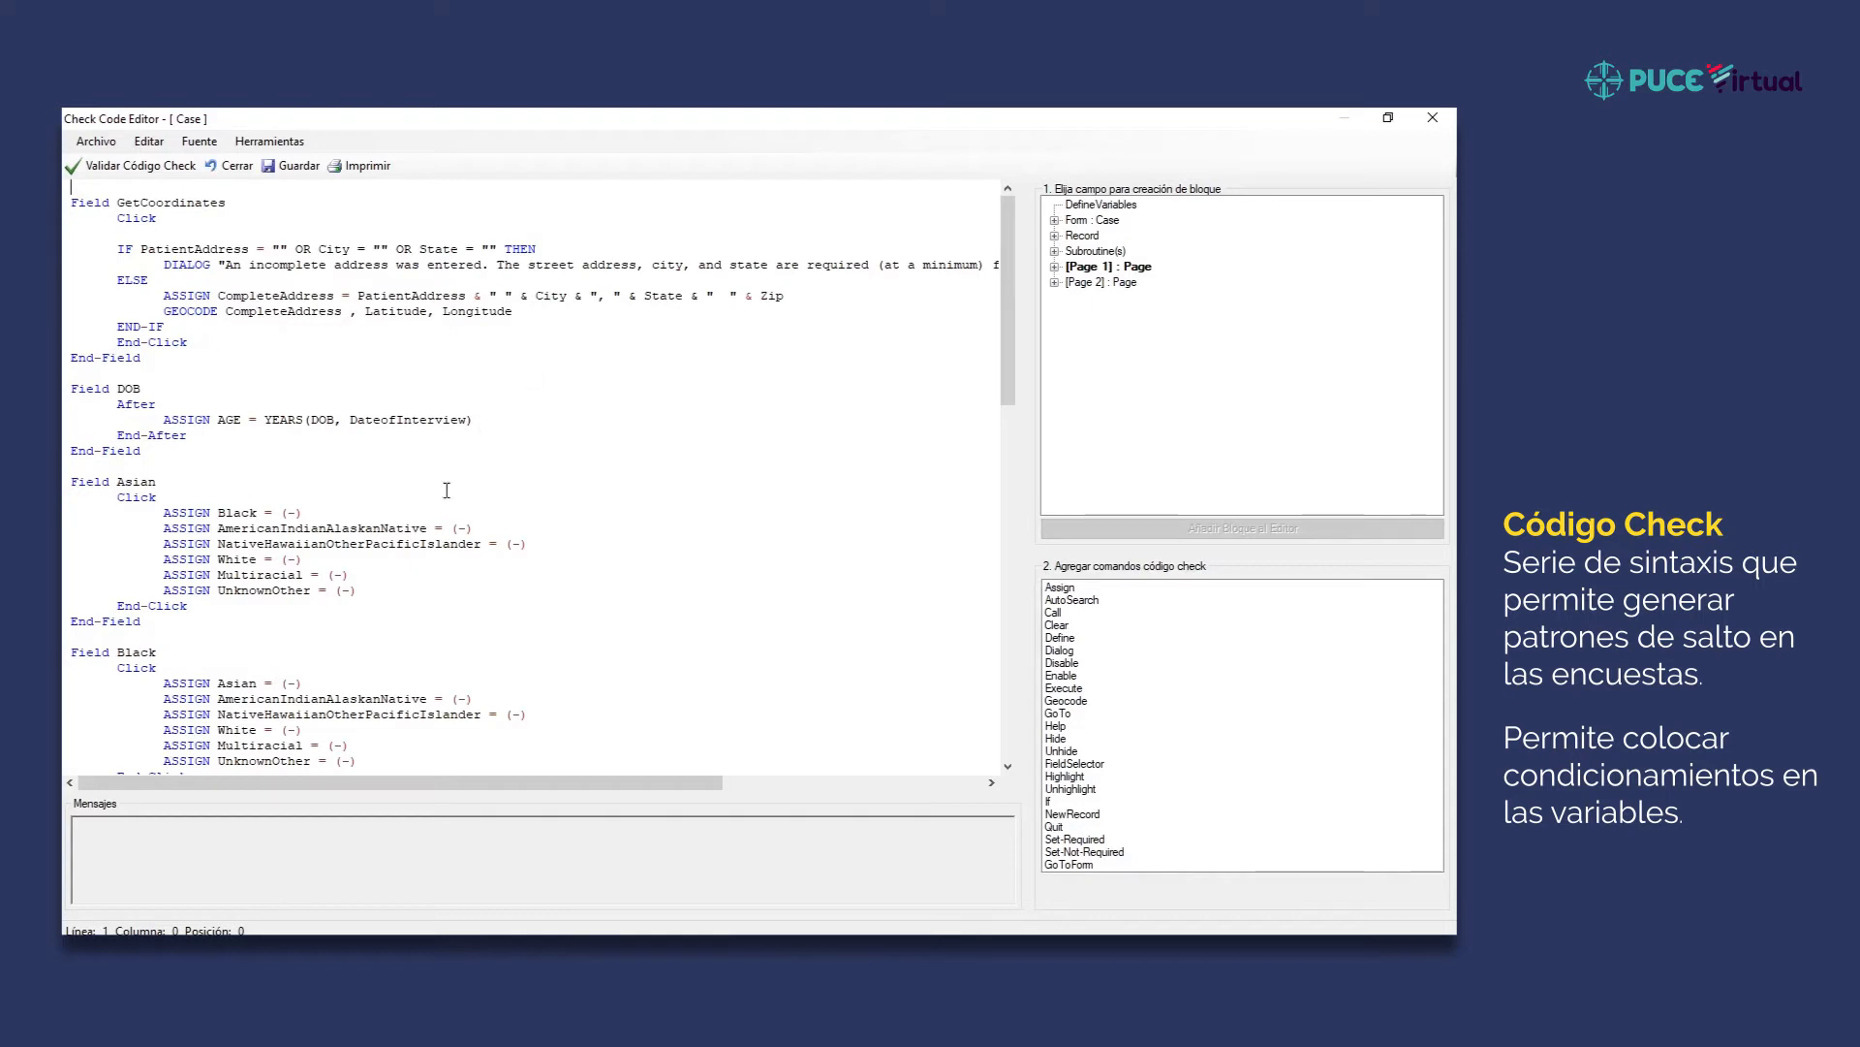
left_click(488, 415)
scroll(489, 417, "down", 4)
scroll(489, 425, "up", 4)
left_click_drag(118, 249, 643, 245)
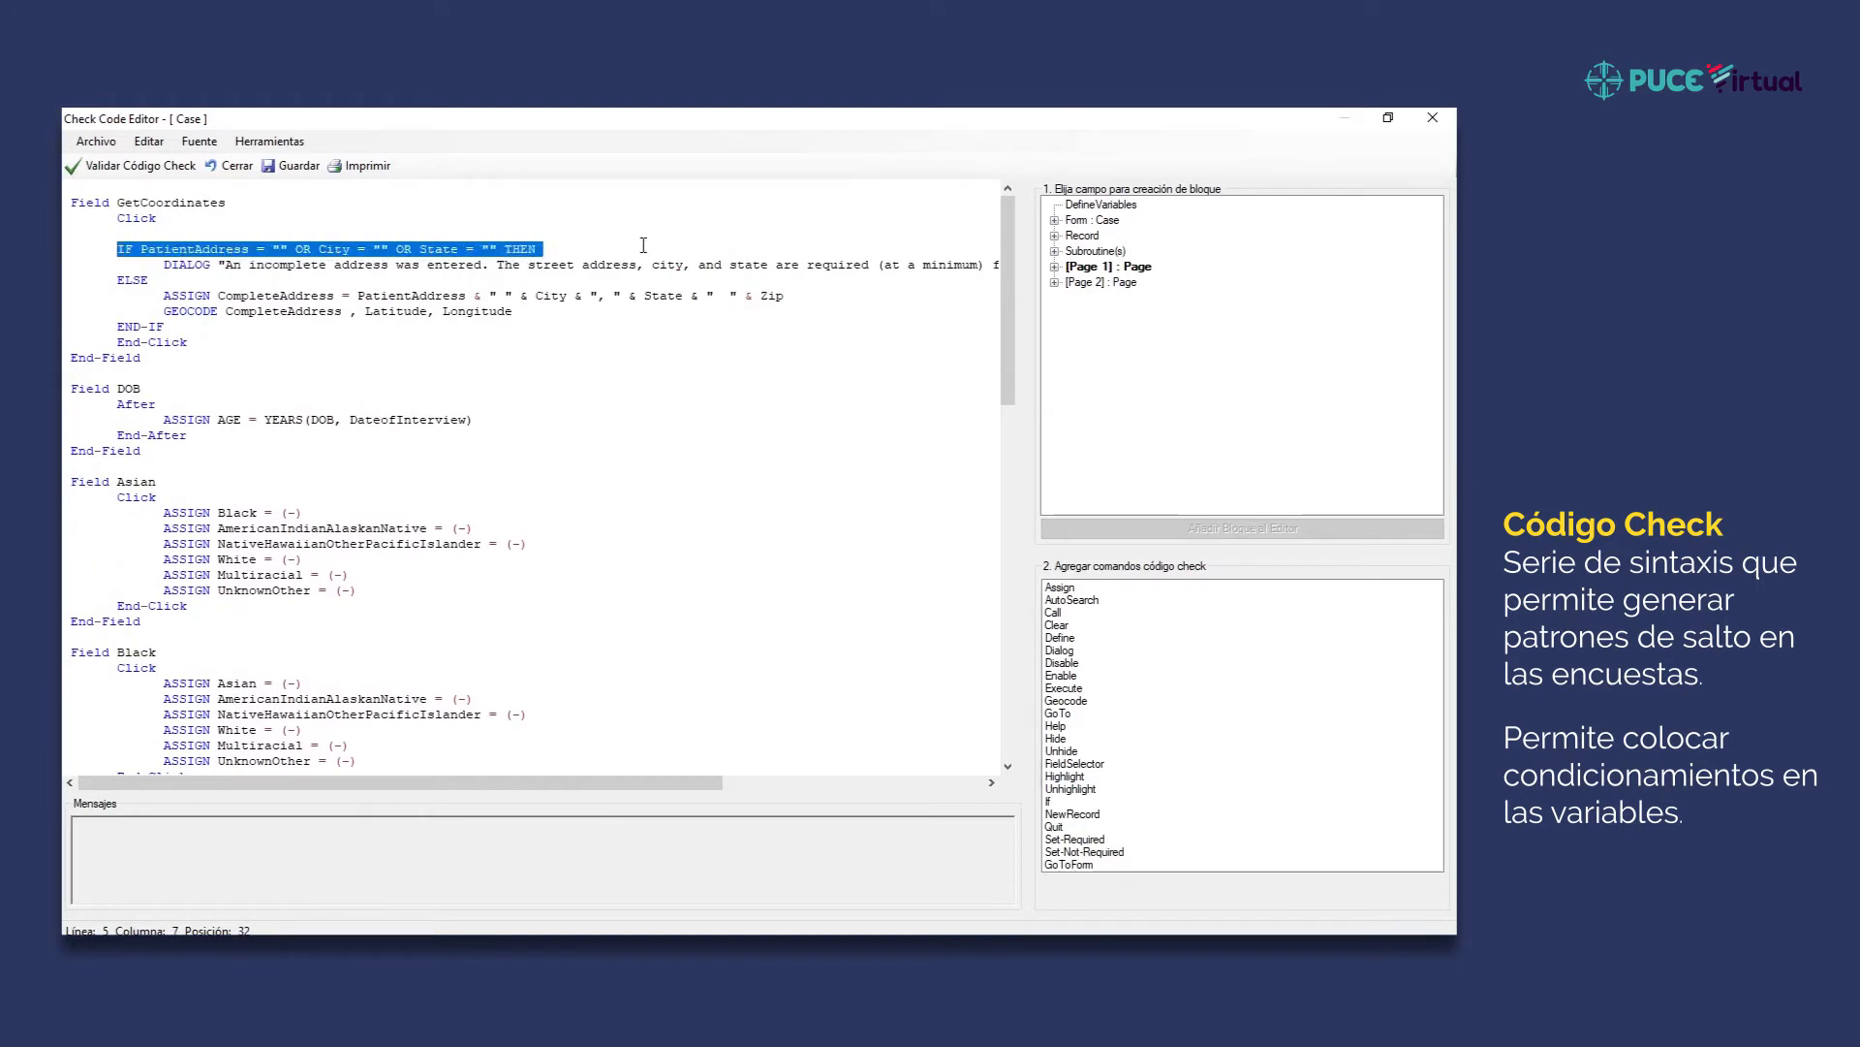
left_click_drag(115, 249, 284, 242)
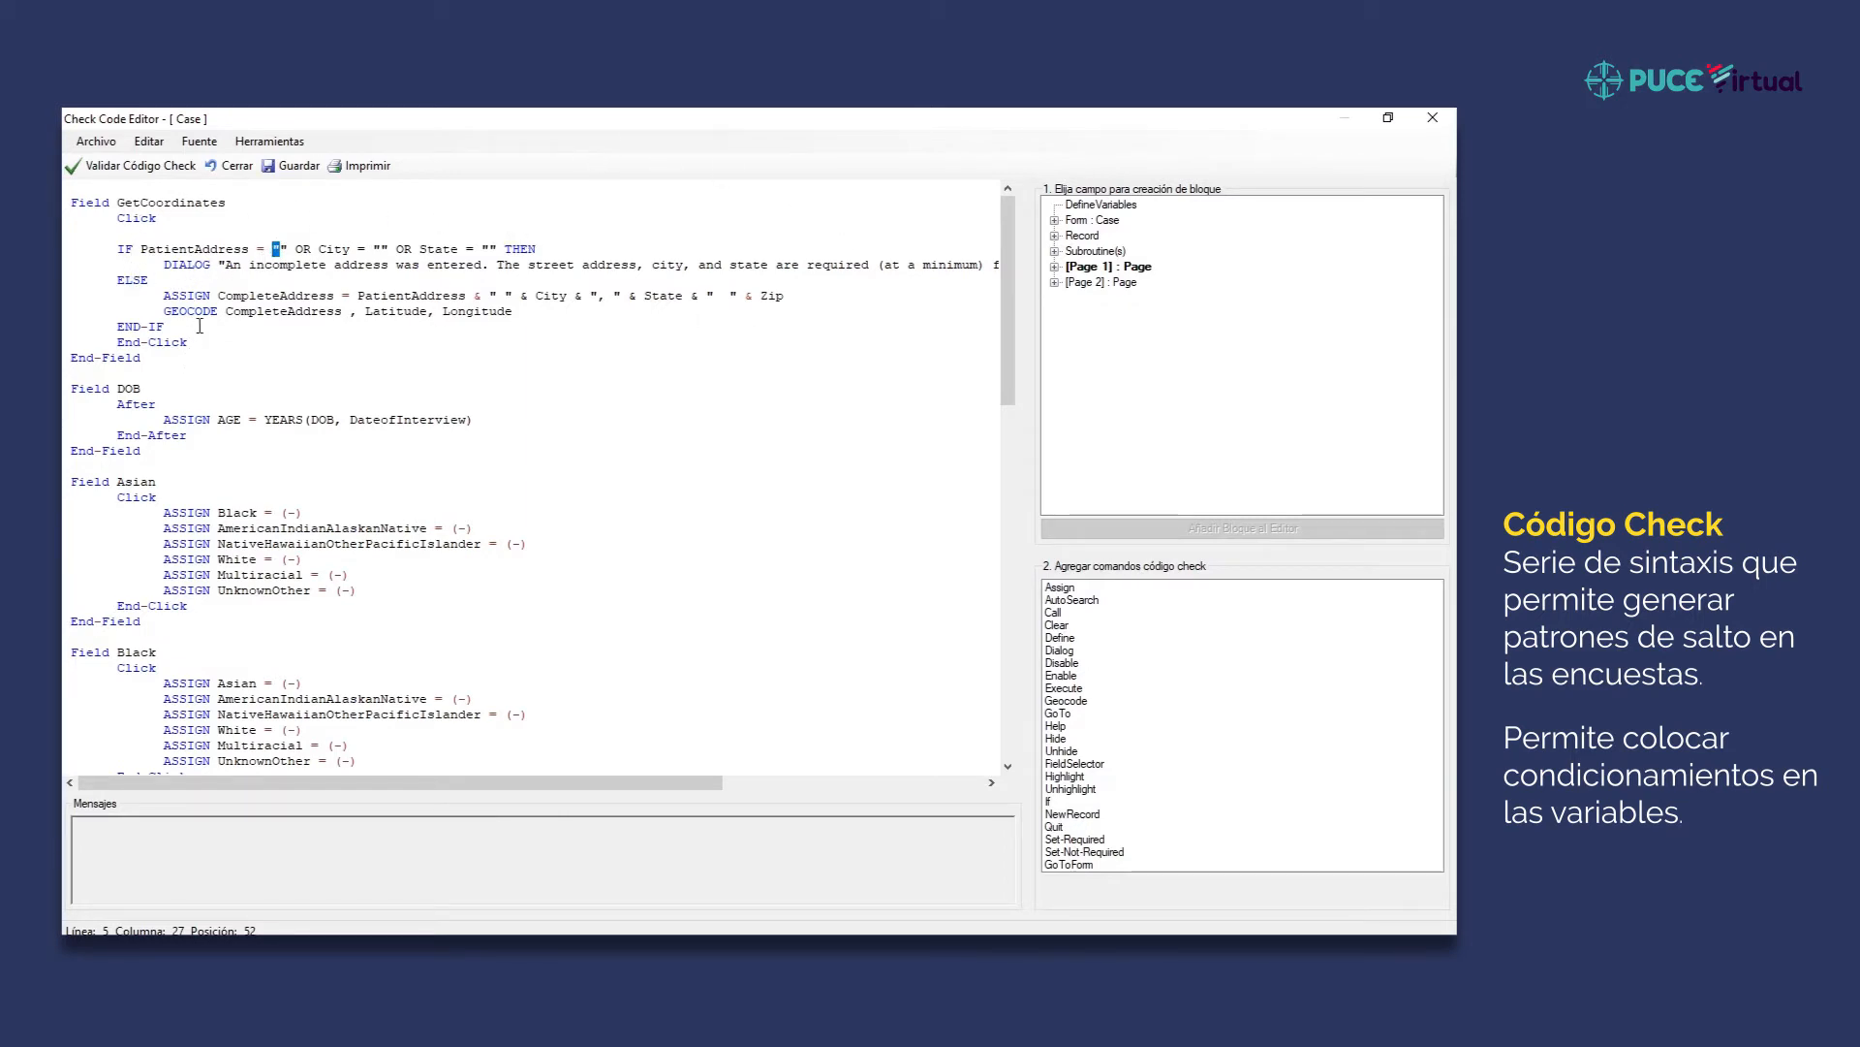
left_click(295, 374)
Read through the check code for the DOB and race fields, including the ASSIGN commands of the Multiracial block.
scroll(298, 381, "down", 2)
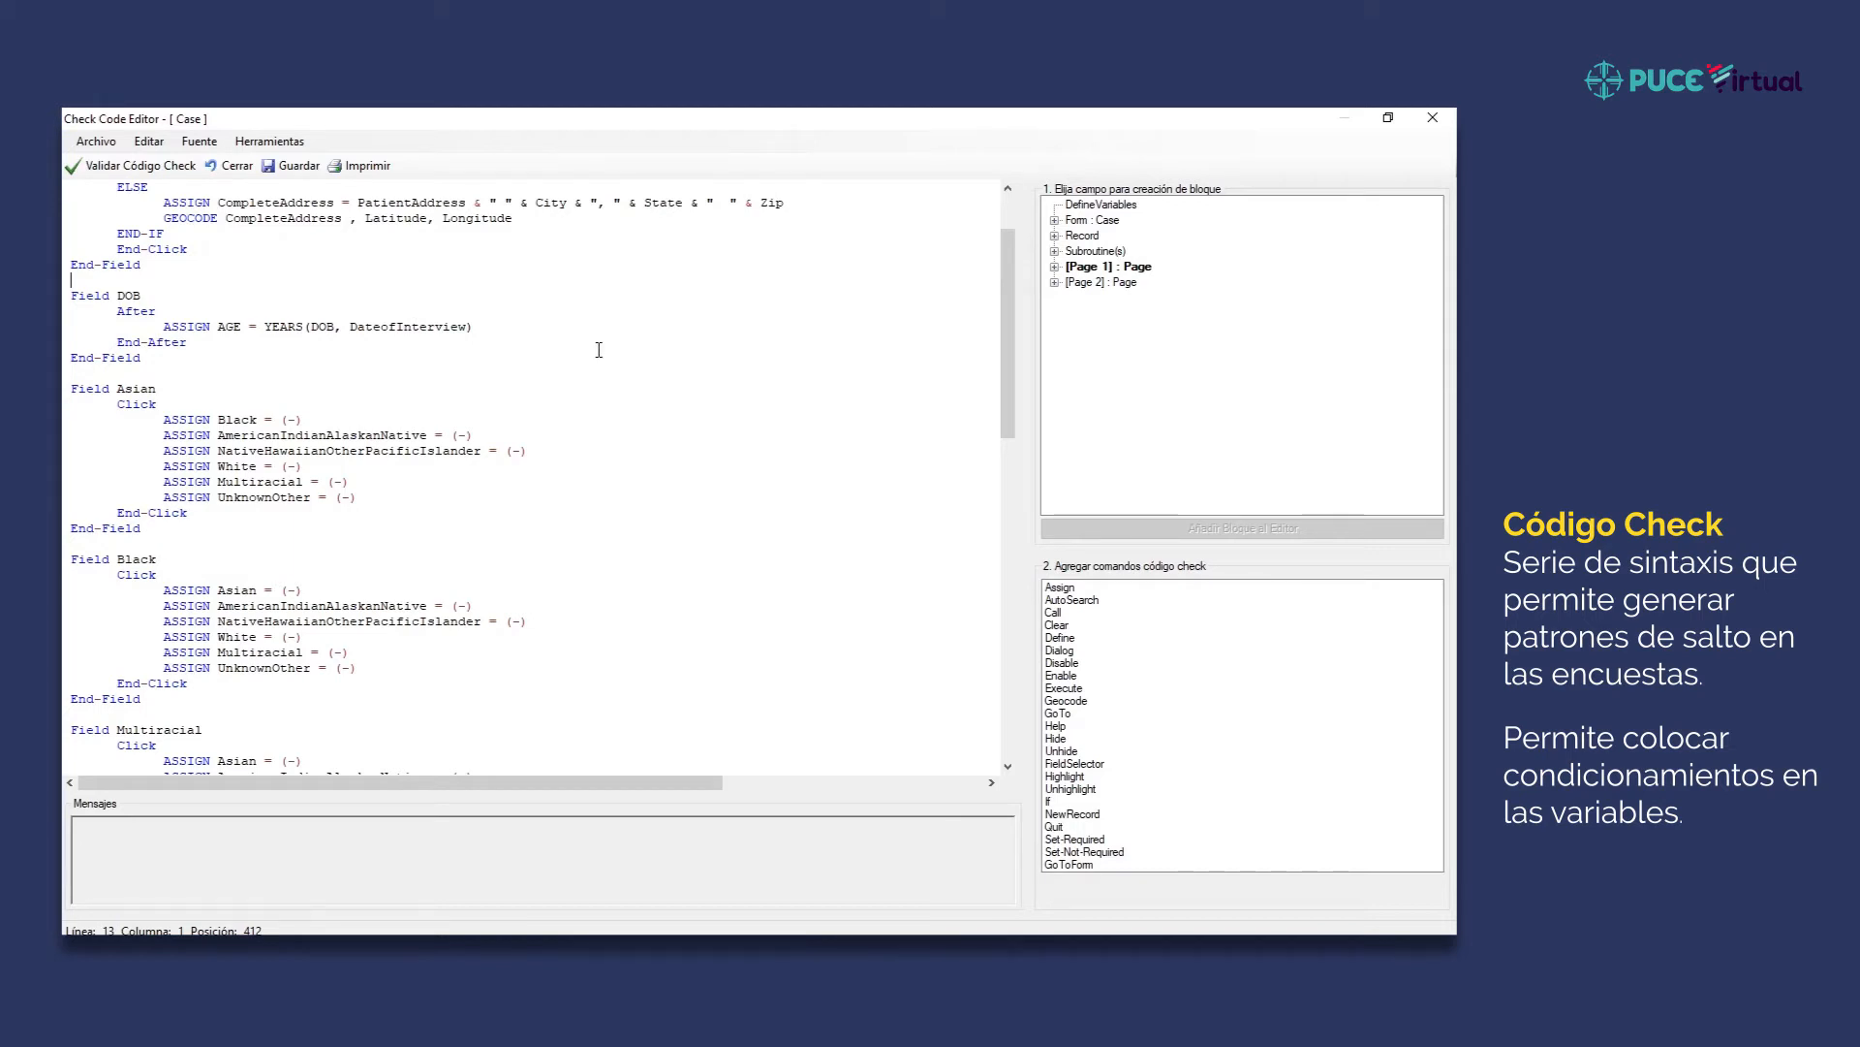
scroll(598, 350, "down", 2)
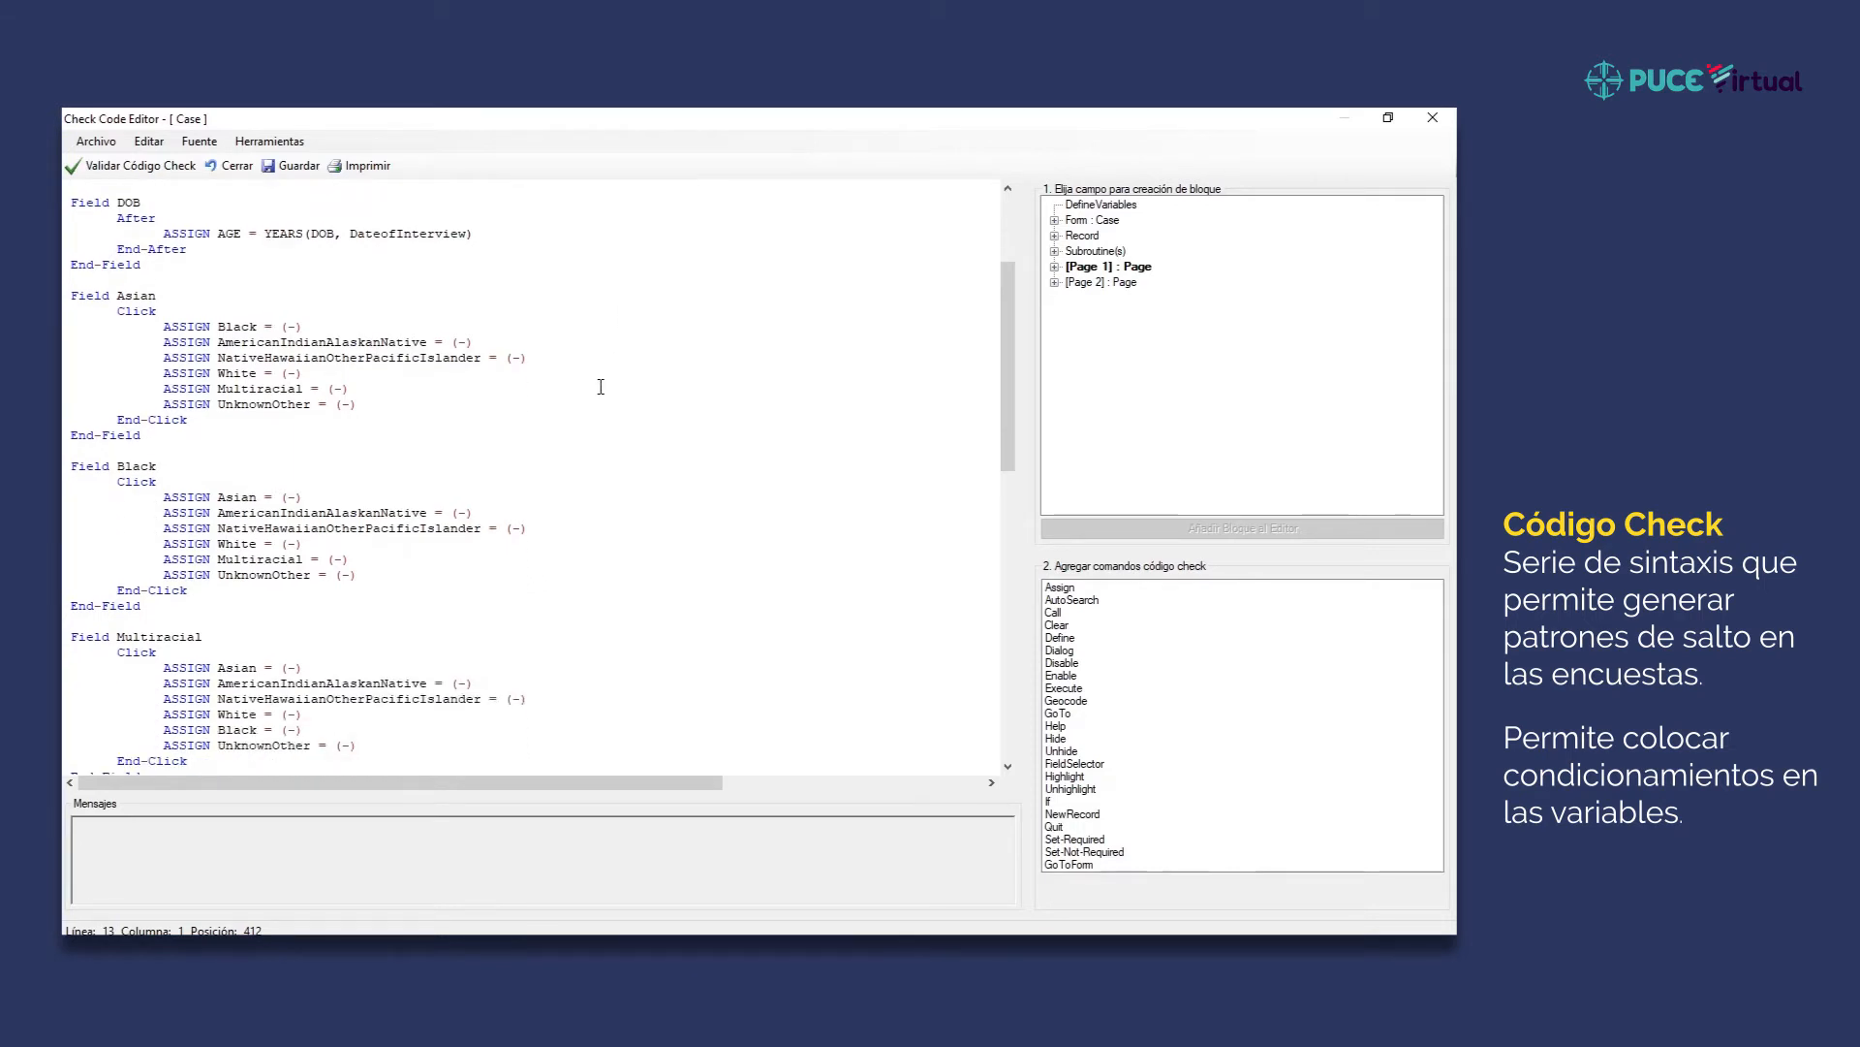
scroll(601, 387, "down", 3)
scroll(593, 421, "down", 2)
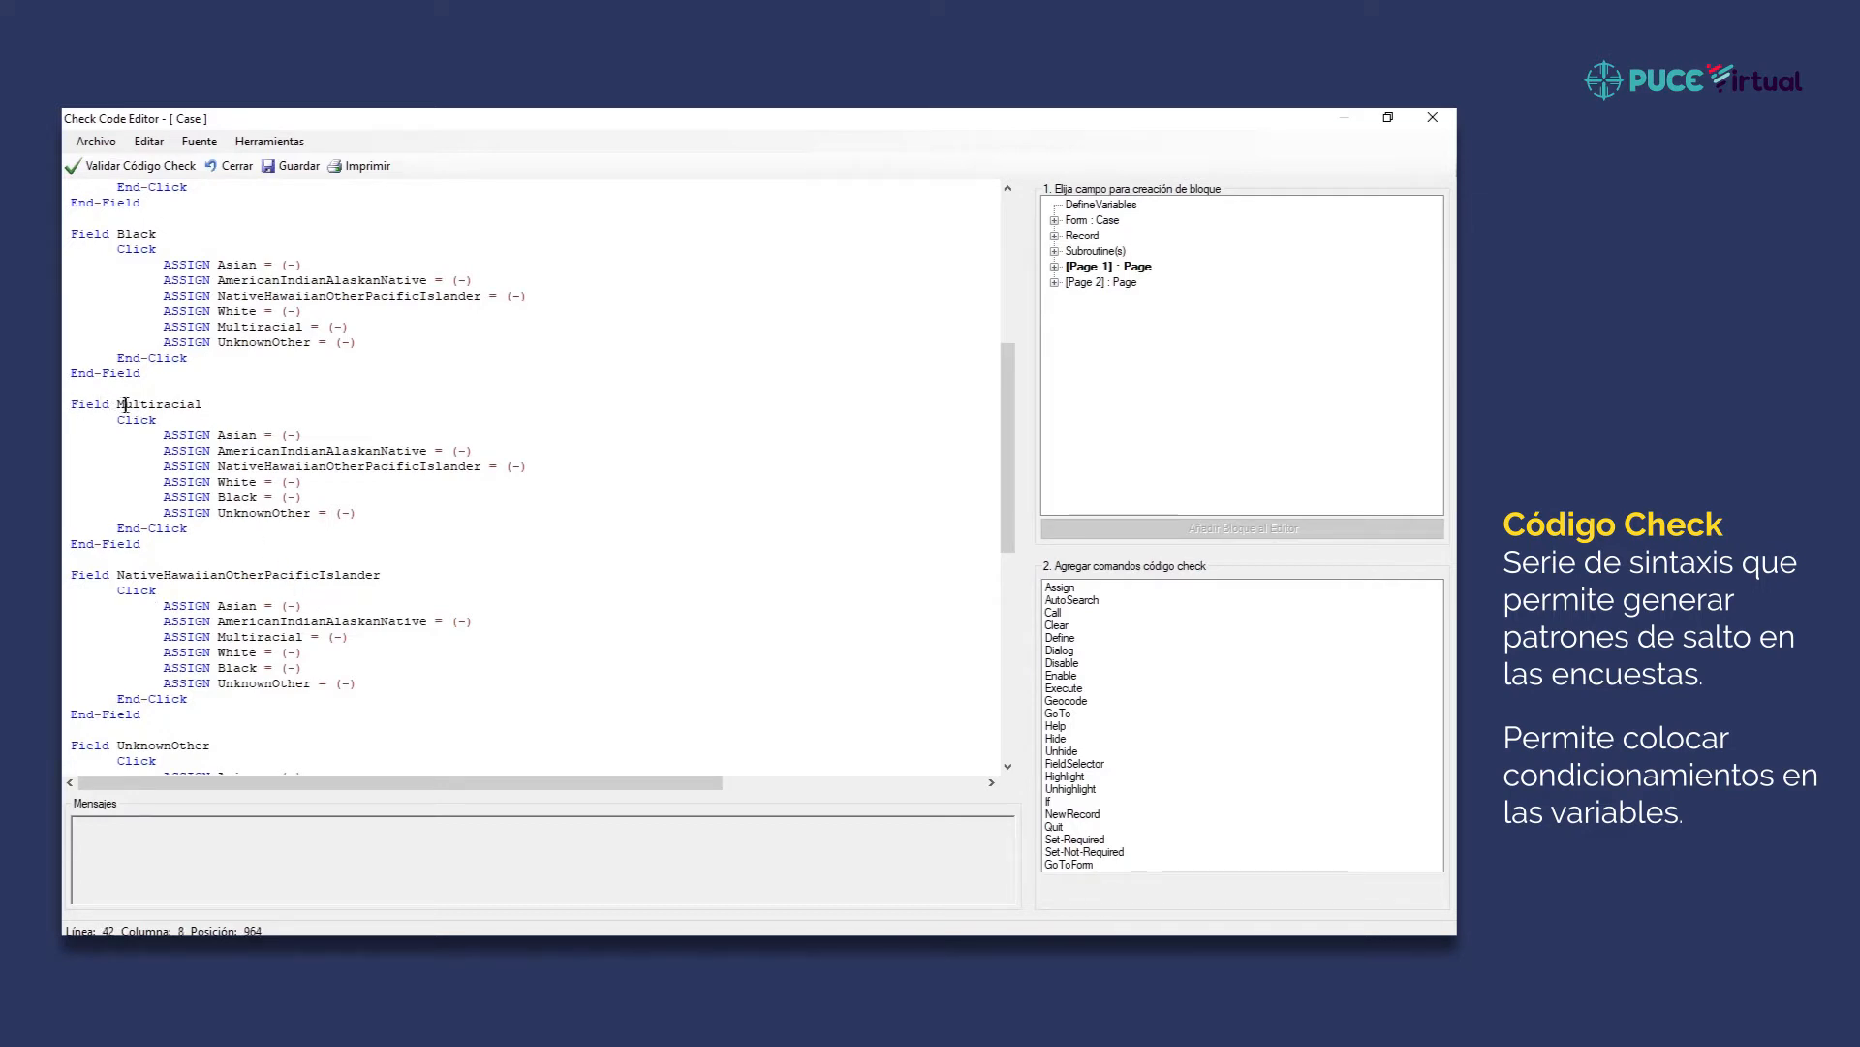
left_click_drag(124, 405, 224, 397)
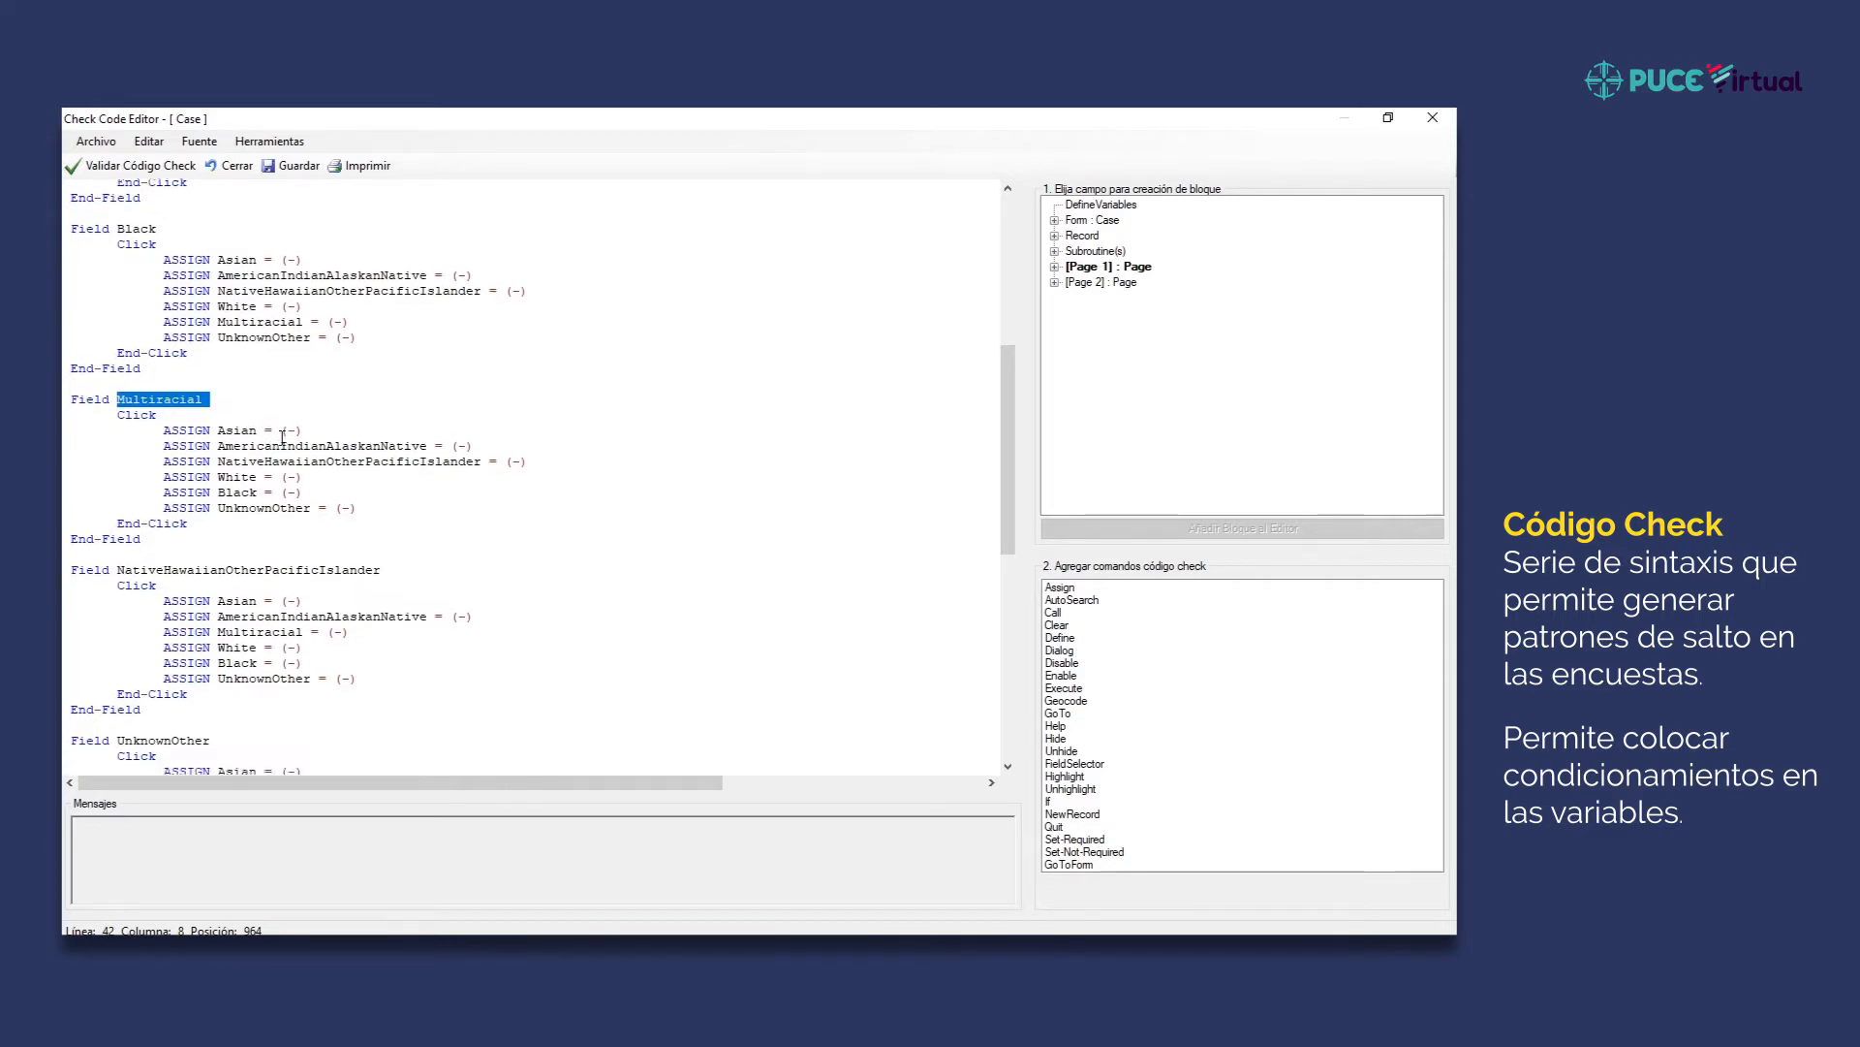
scroll(282, 438, "down", 1)
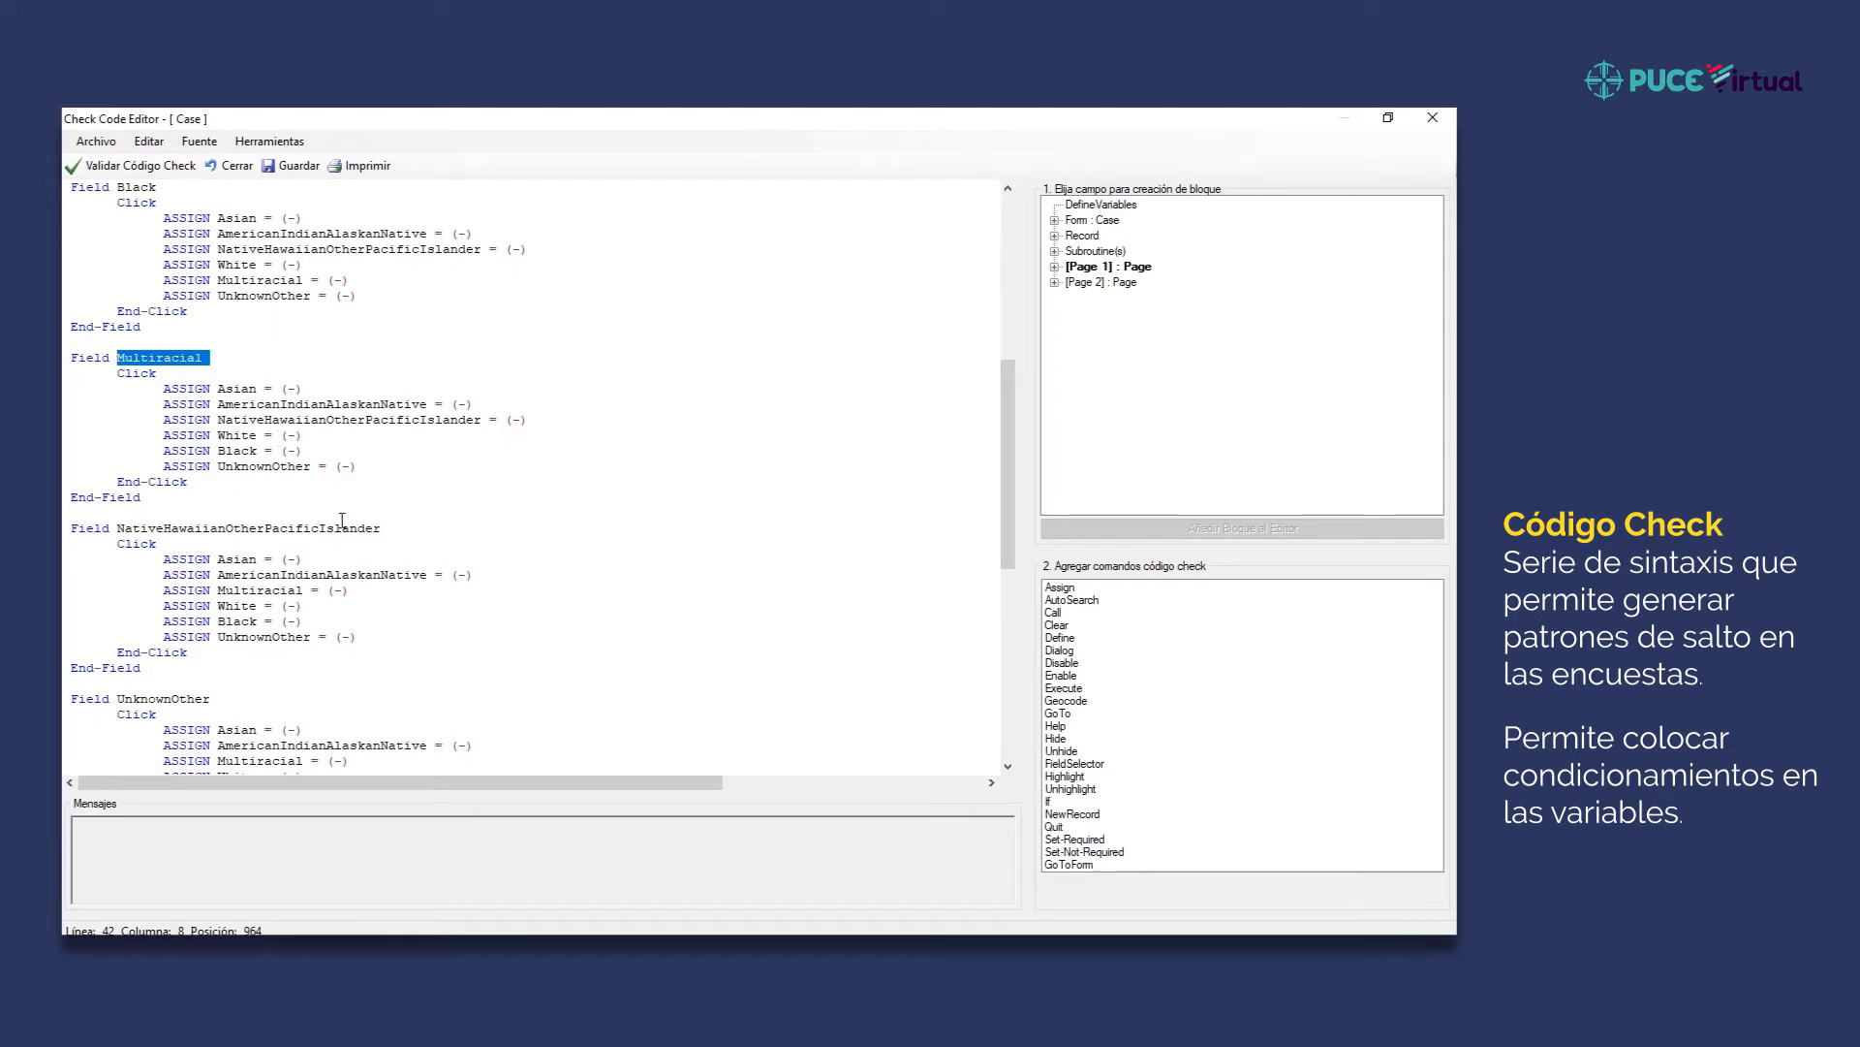
scroll(342, 521, "down", 6)
scroll(342, 520, "down", 3)
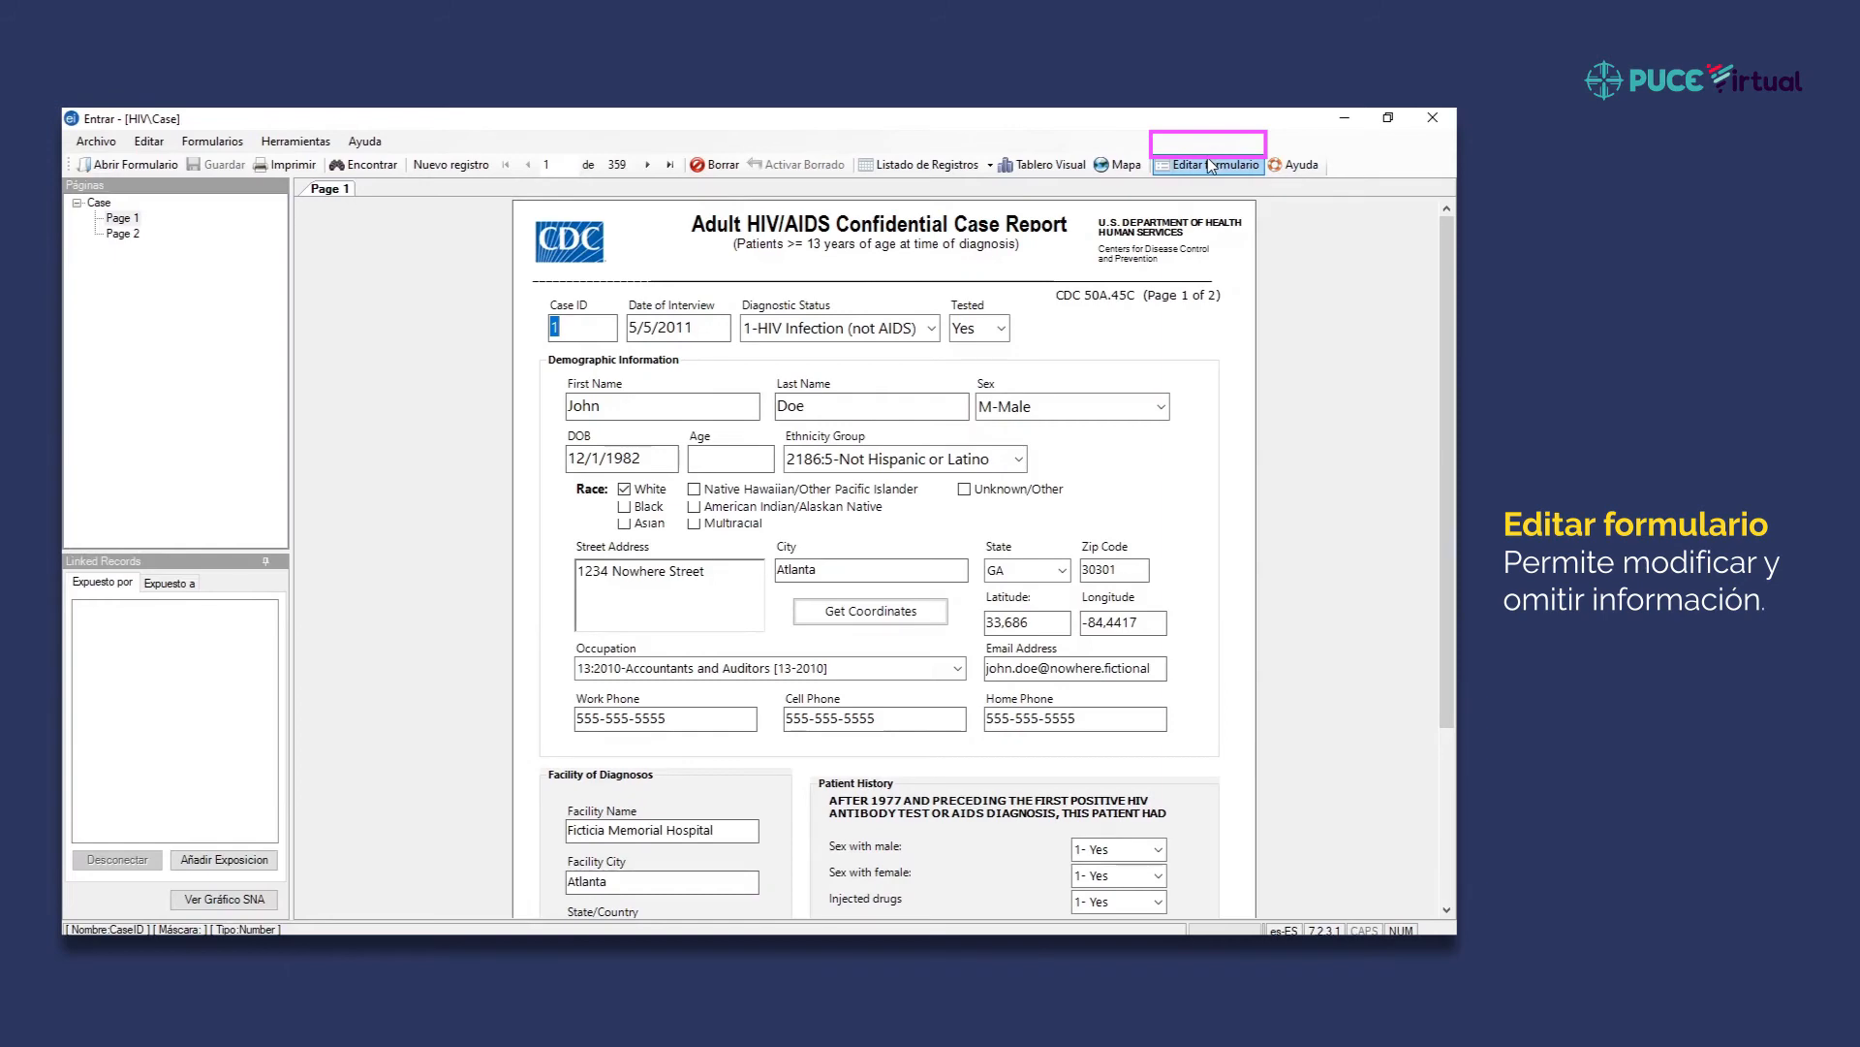
Switch from data entry to editing the Case form and delete the Case ID and Date of Interview fields from Page 1.
left_click(1209, 164)
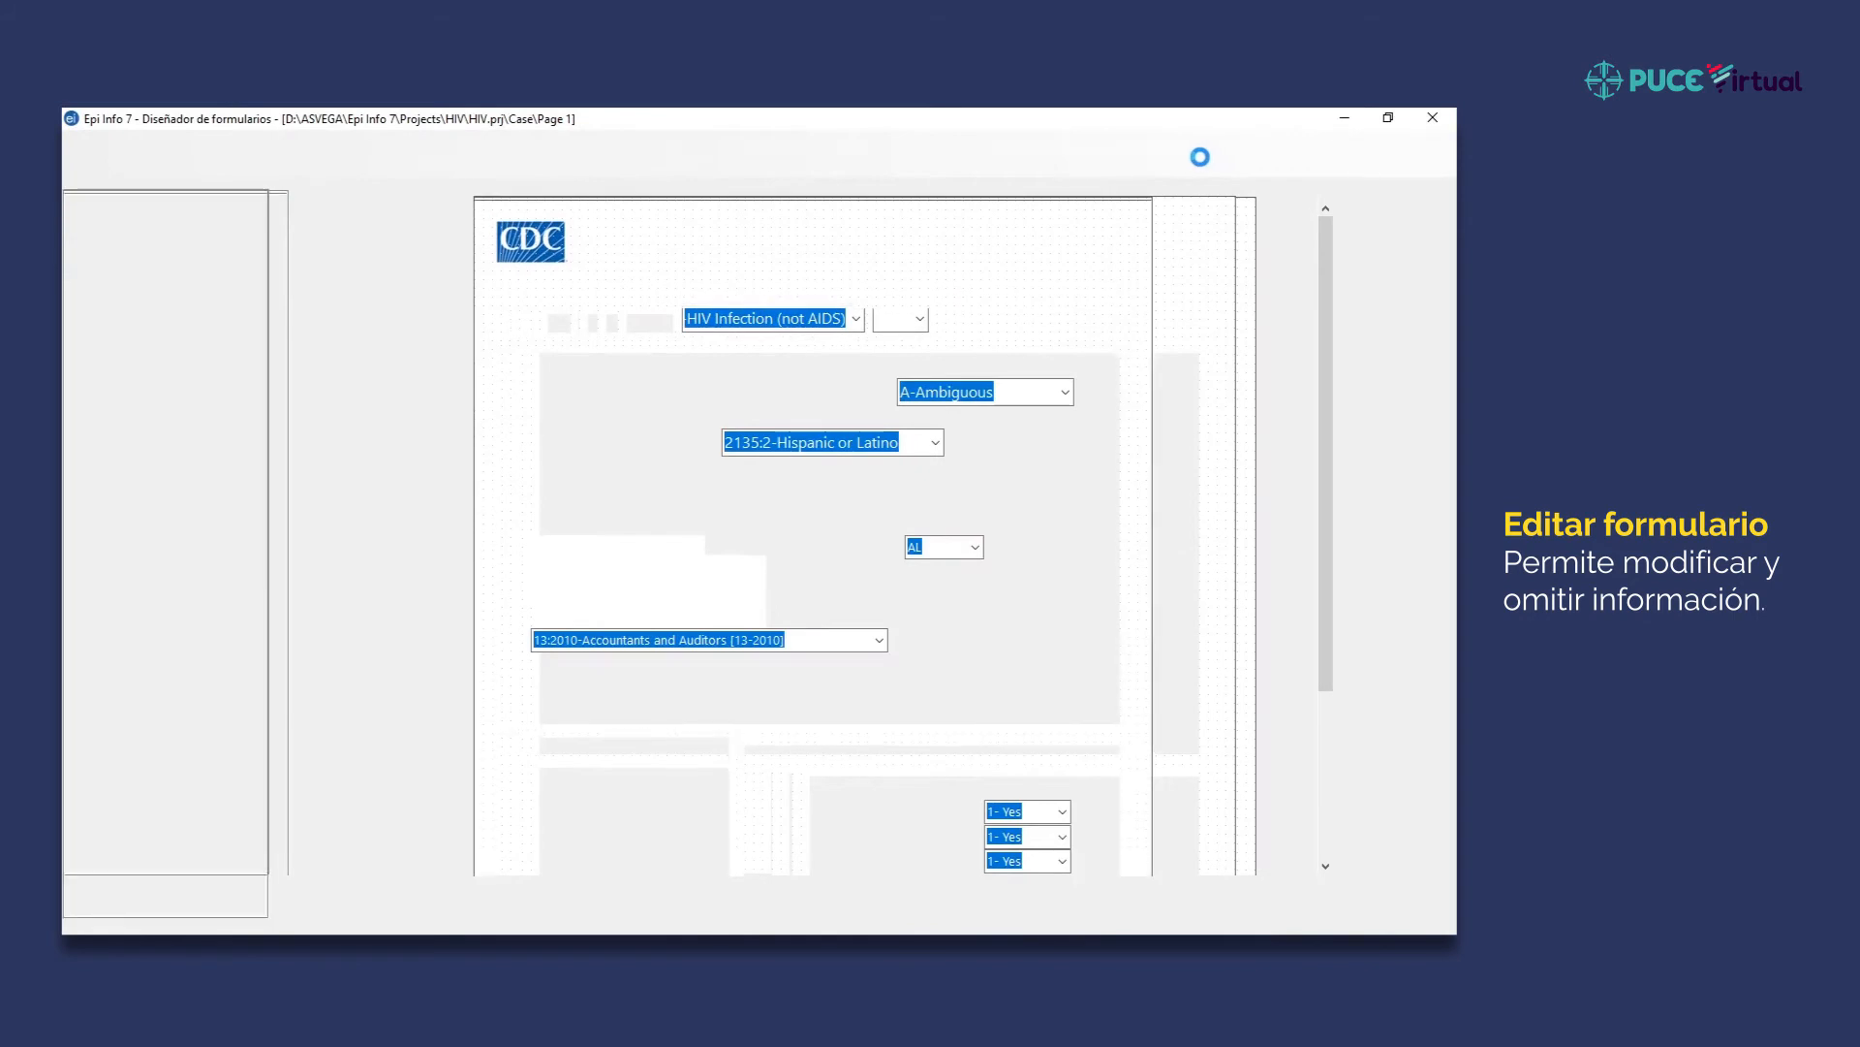
left_click(1064, 363)
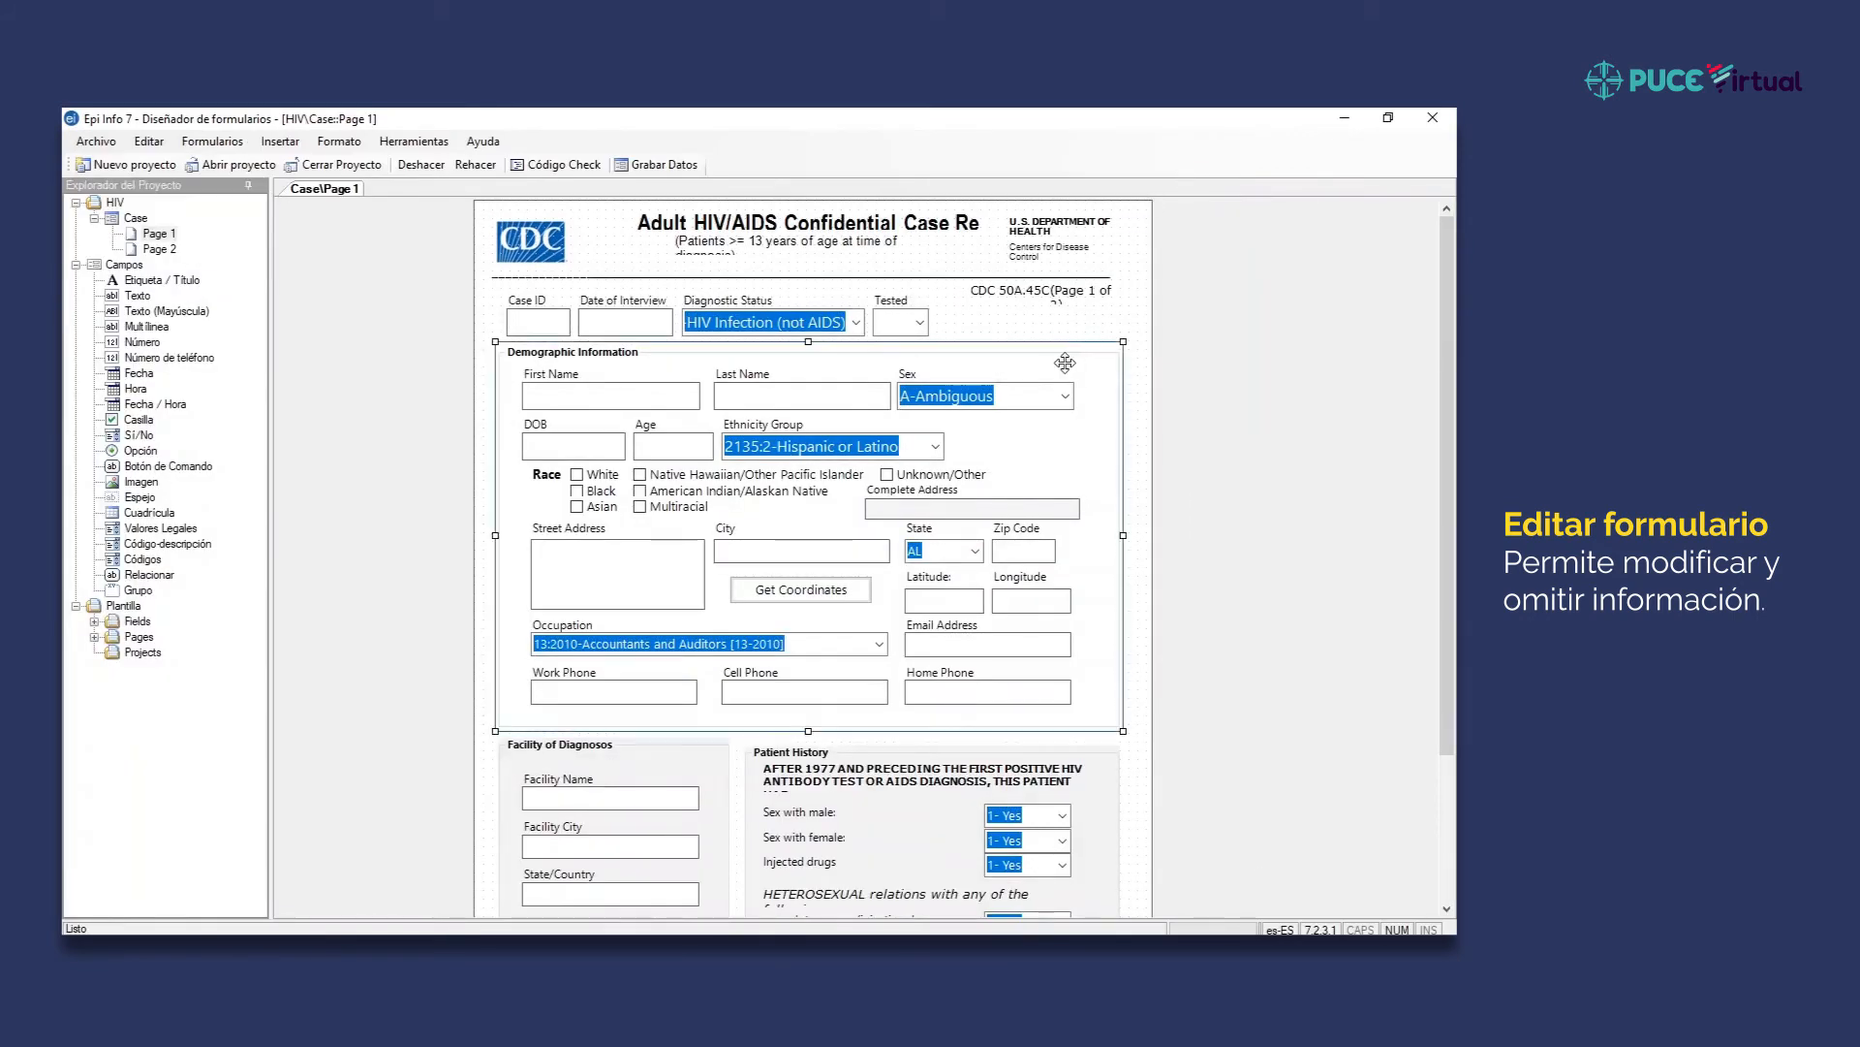
right_click(545, 321)
left_click(545, 322)
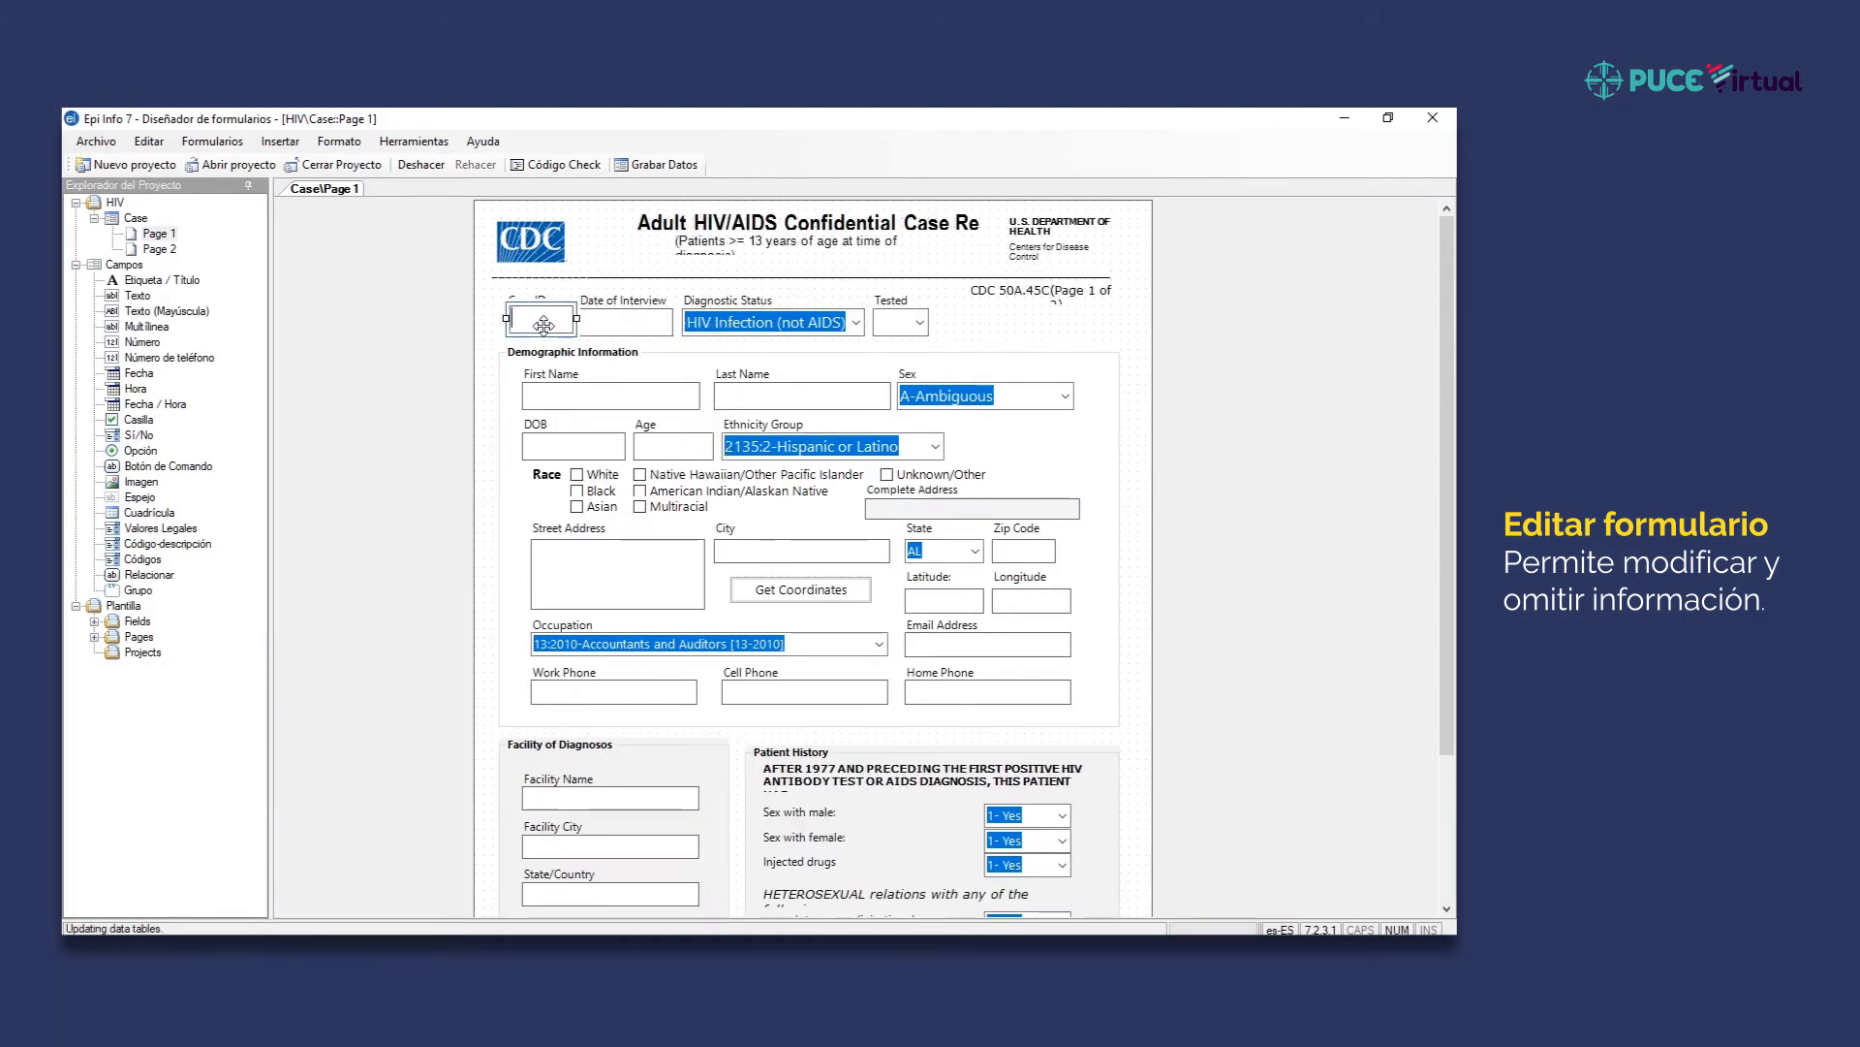
right_click(543, 324)
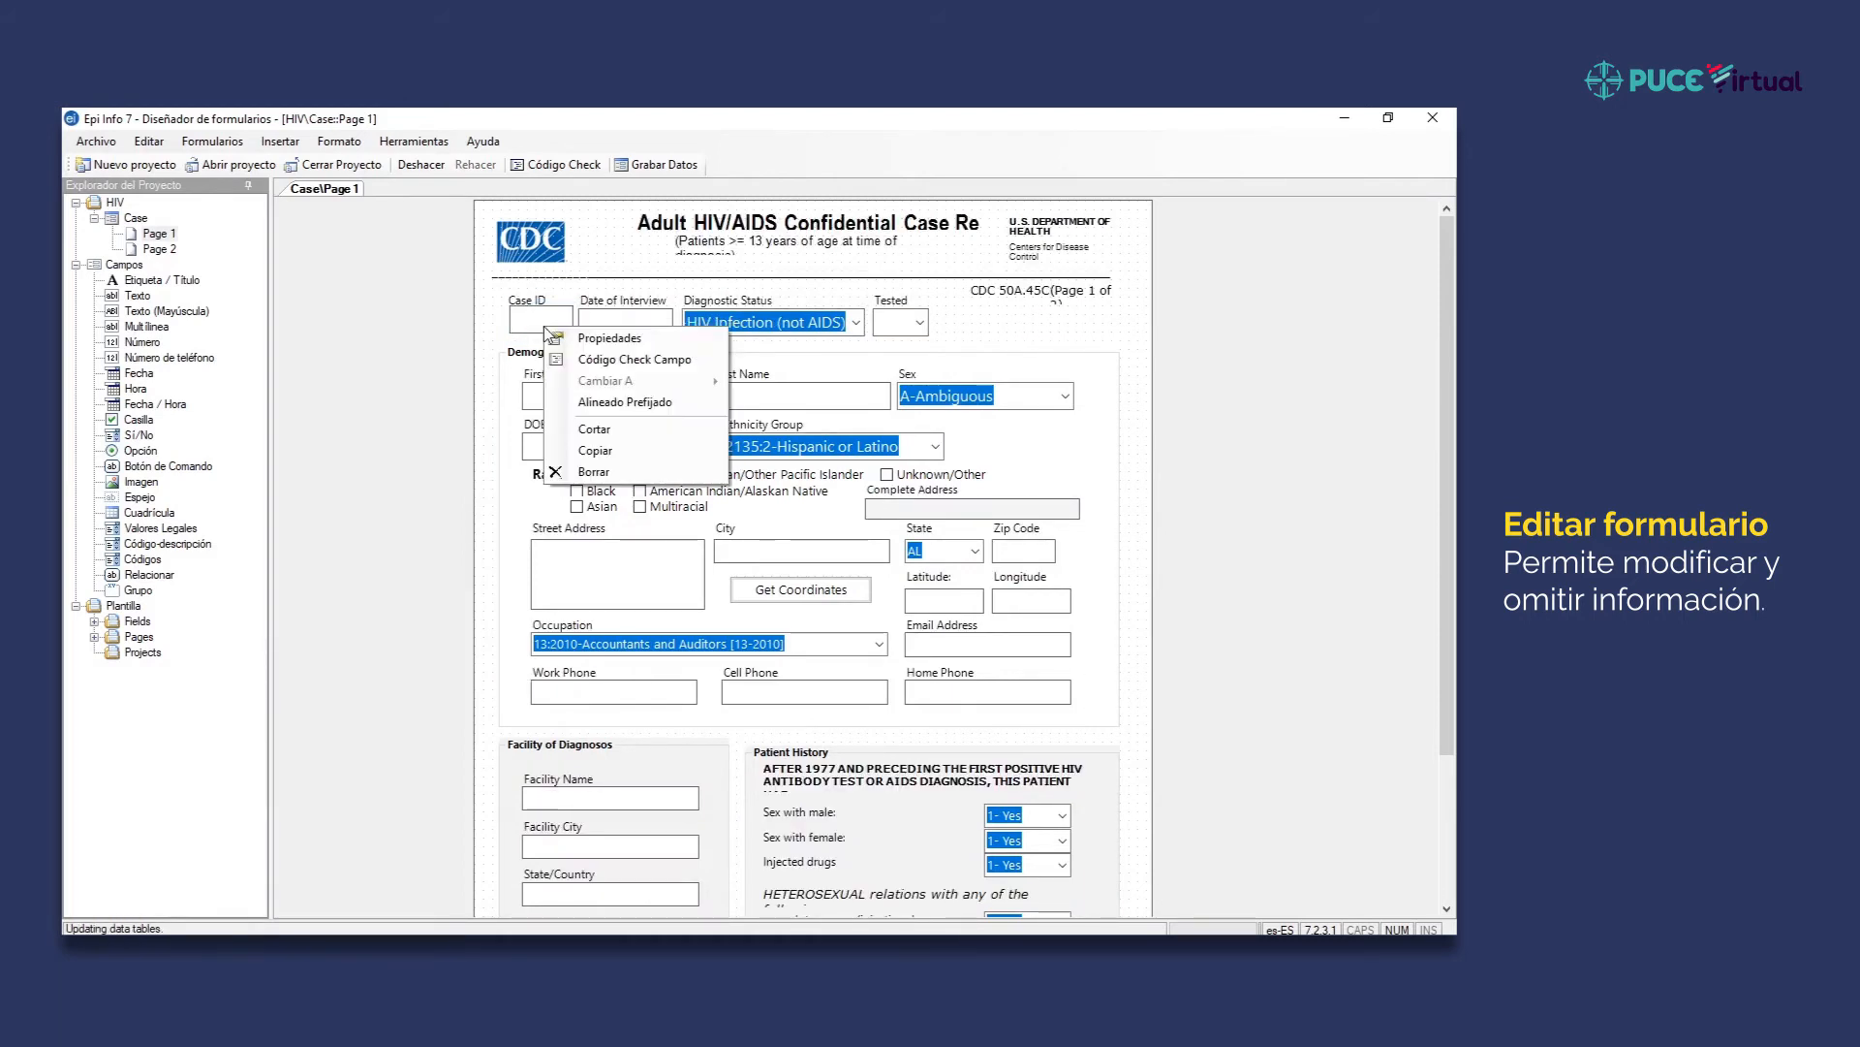
left_click(606, 473)
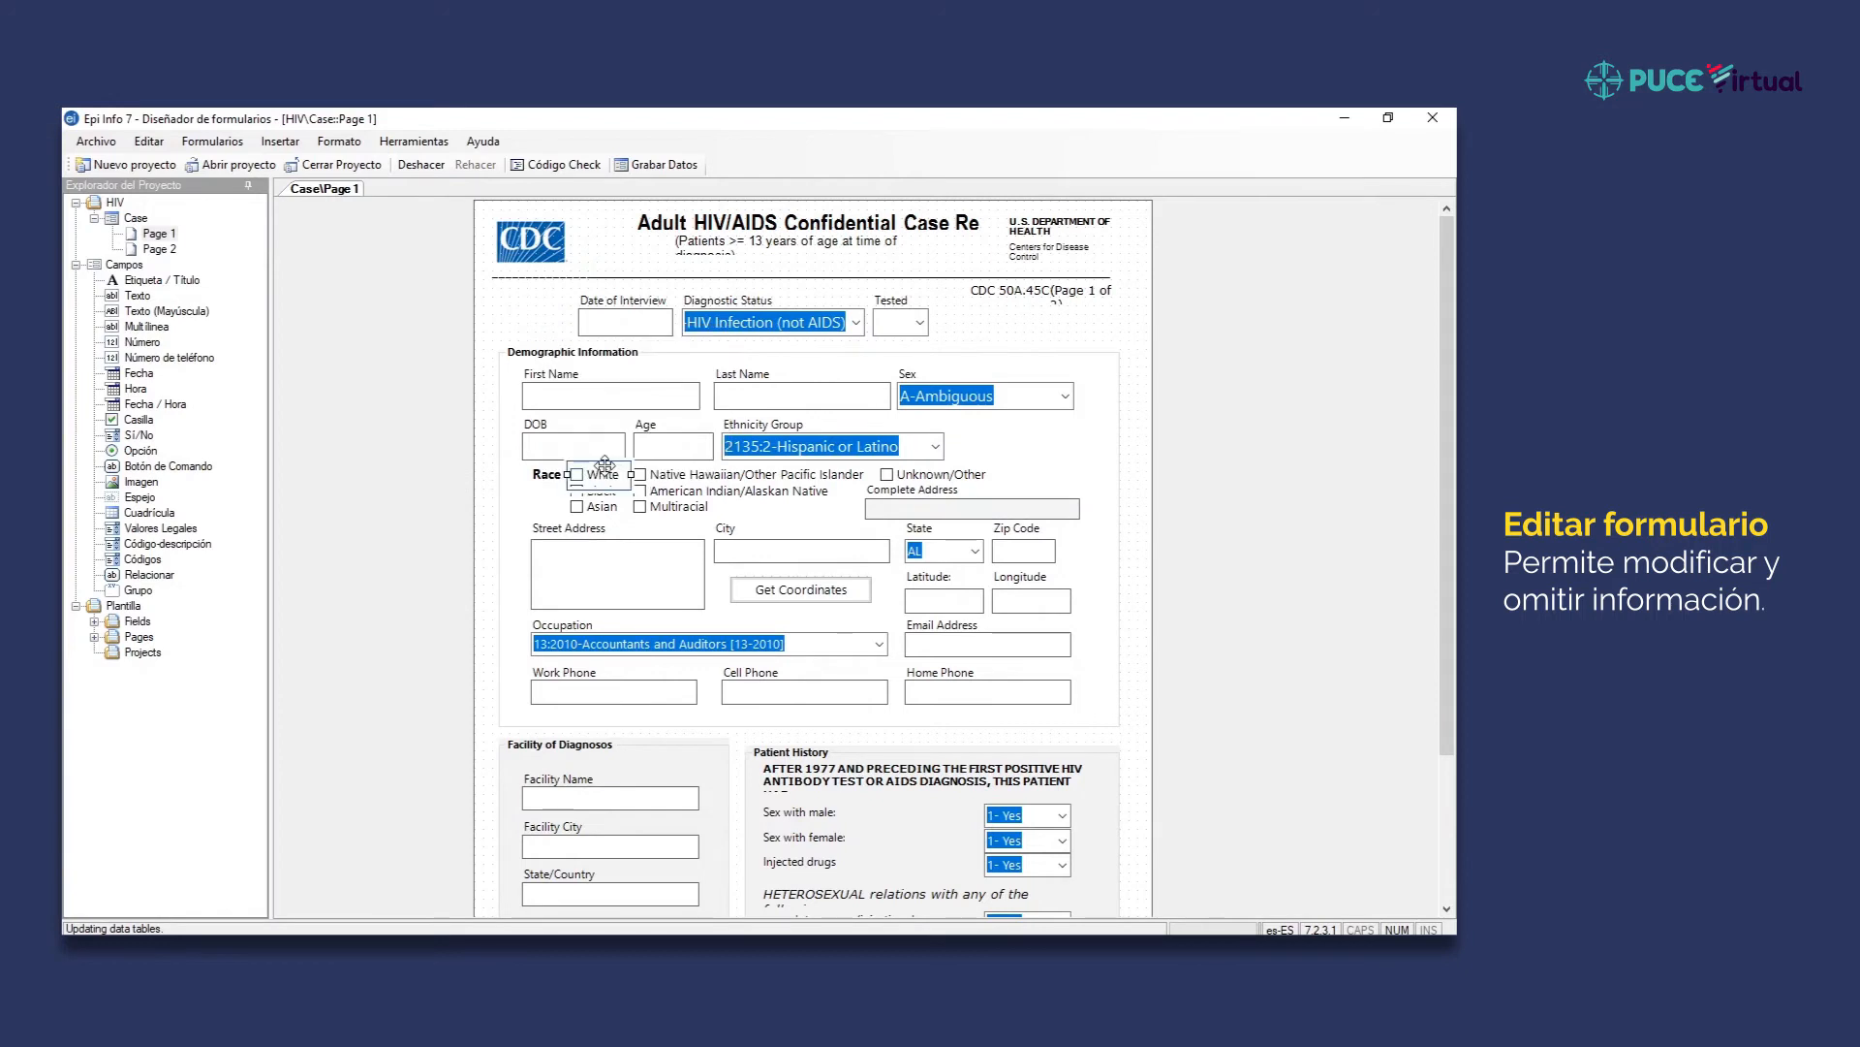
right_click(591, 323)
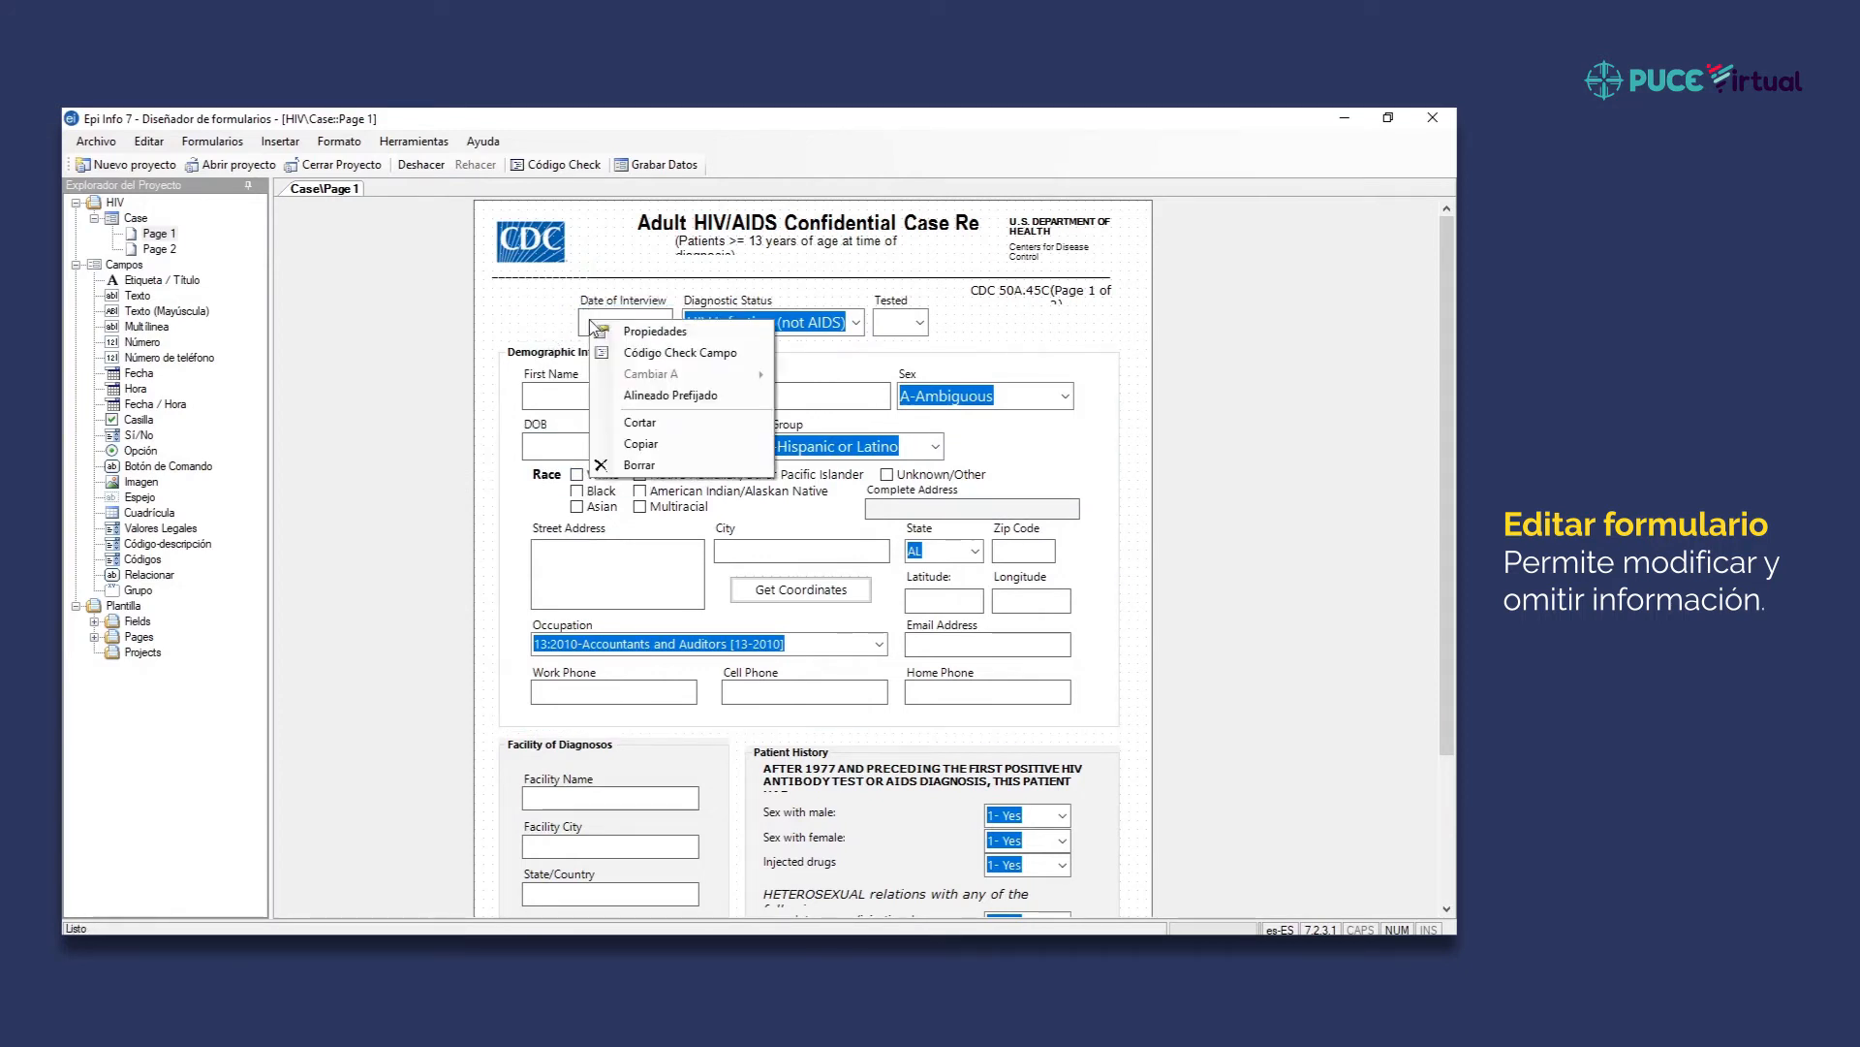
left_click(630, 465)
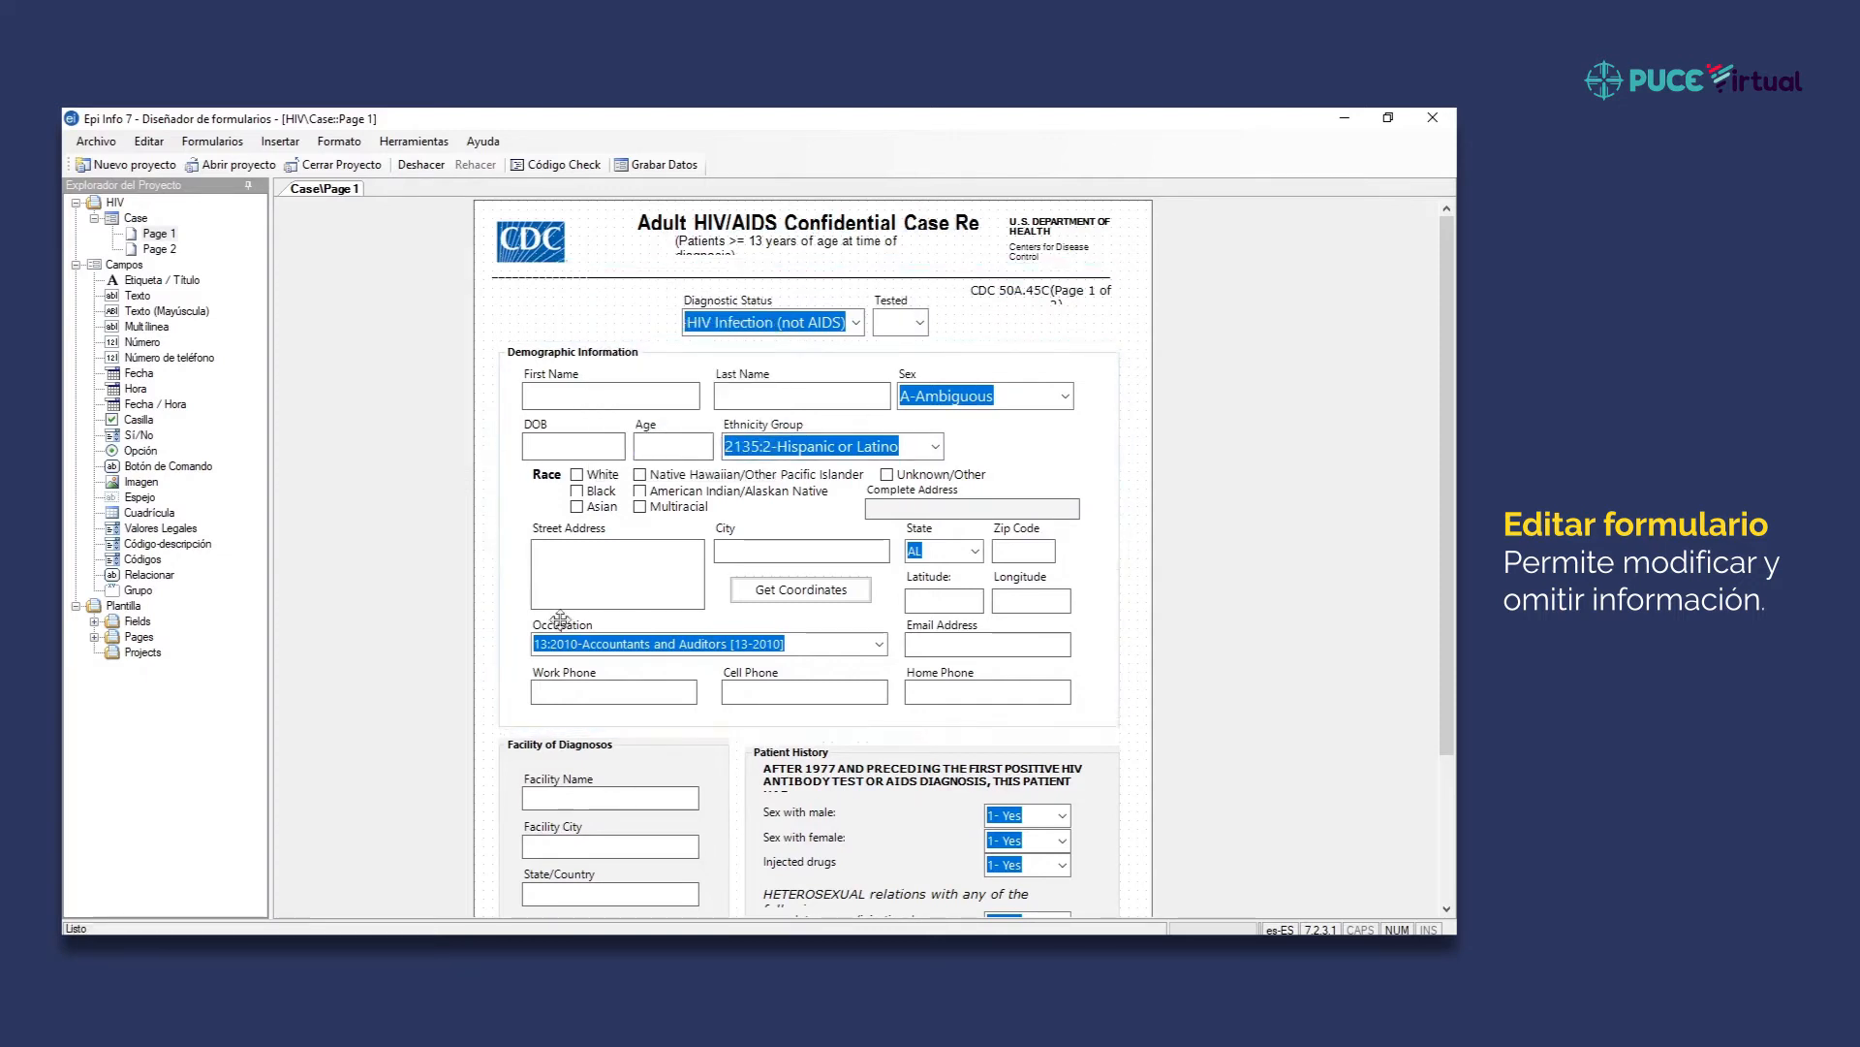
Look over the rest of Page 1 and close the HIV project.
scroll(1004, 455, "down", 2)
left_click(990, 458)
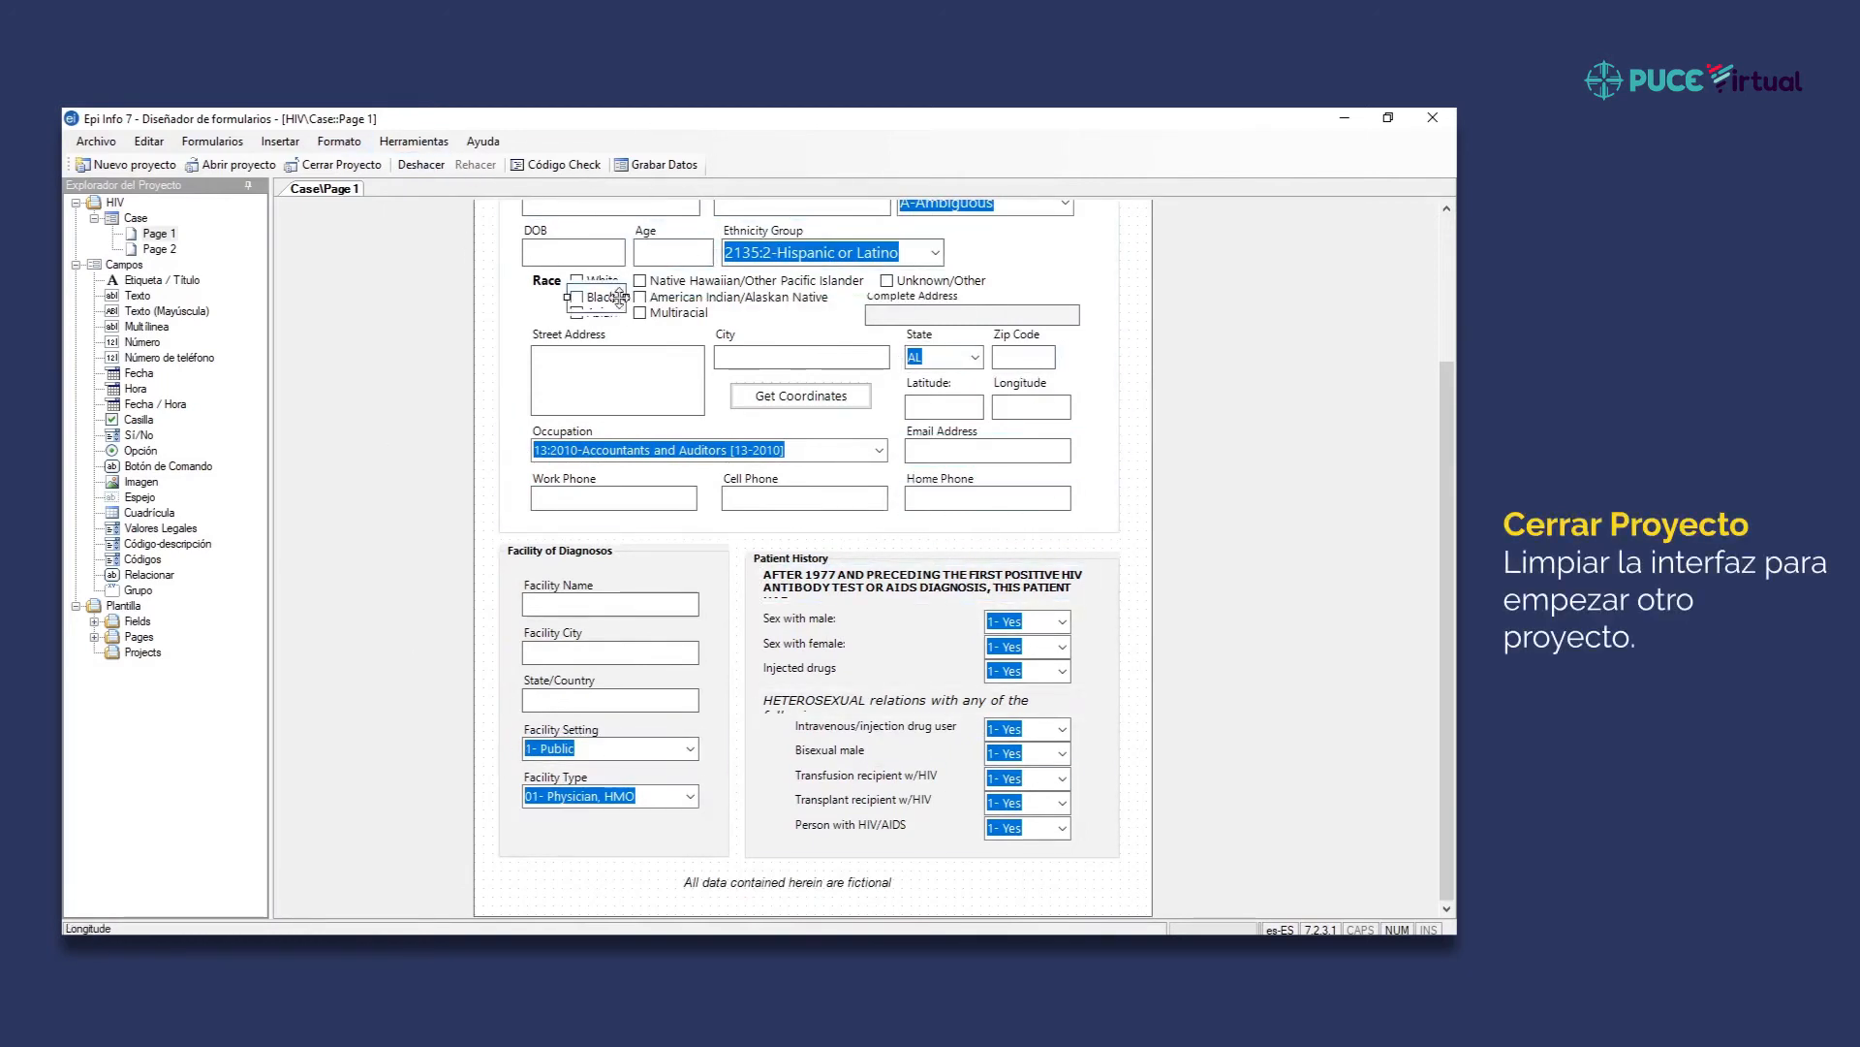
left_click(182, 230)
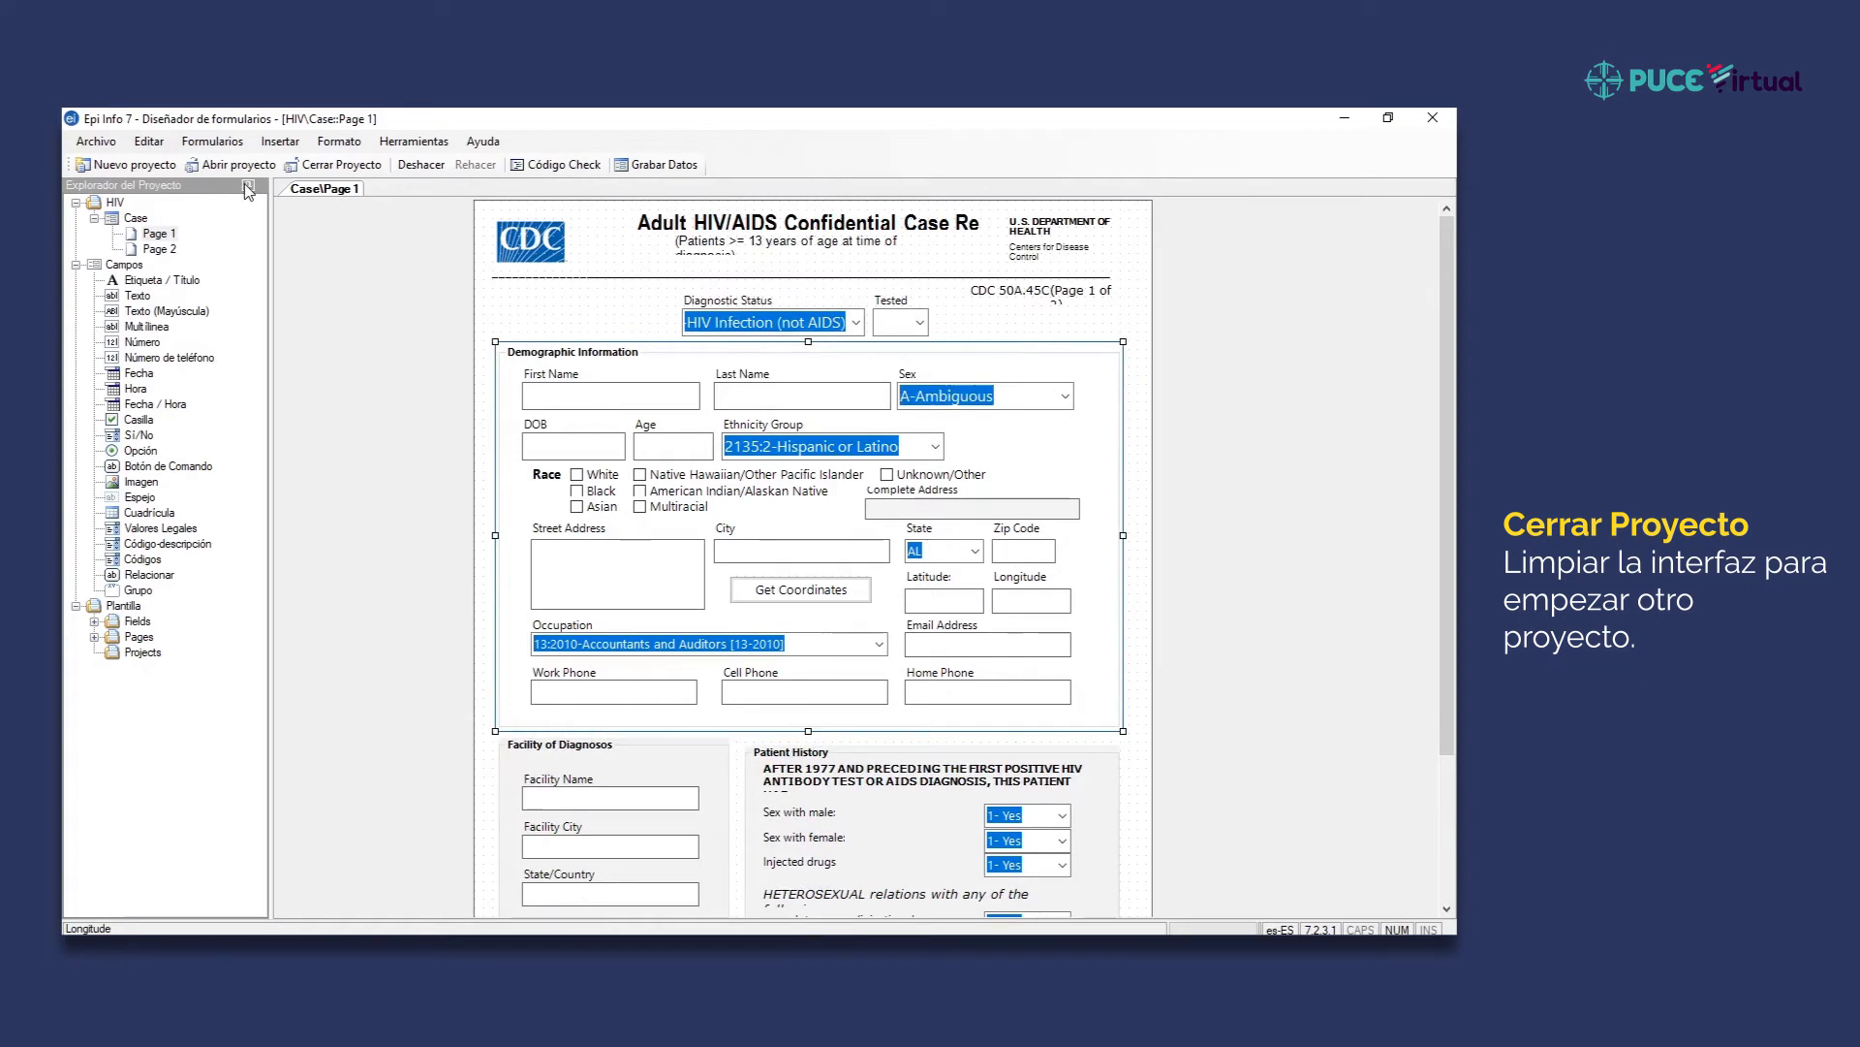
left_click(305, 174)
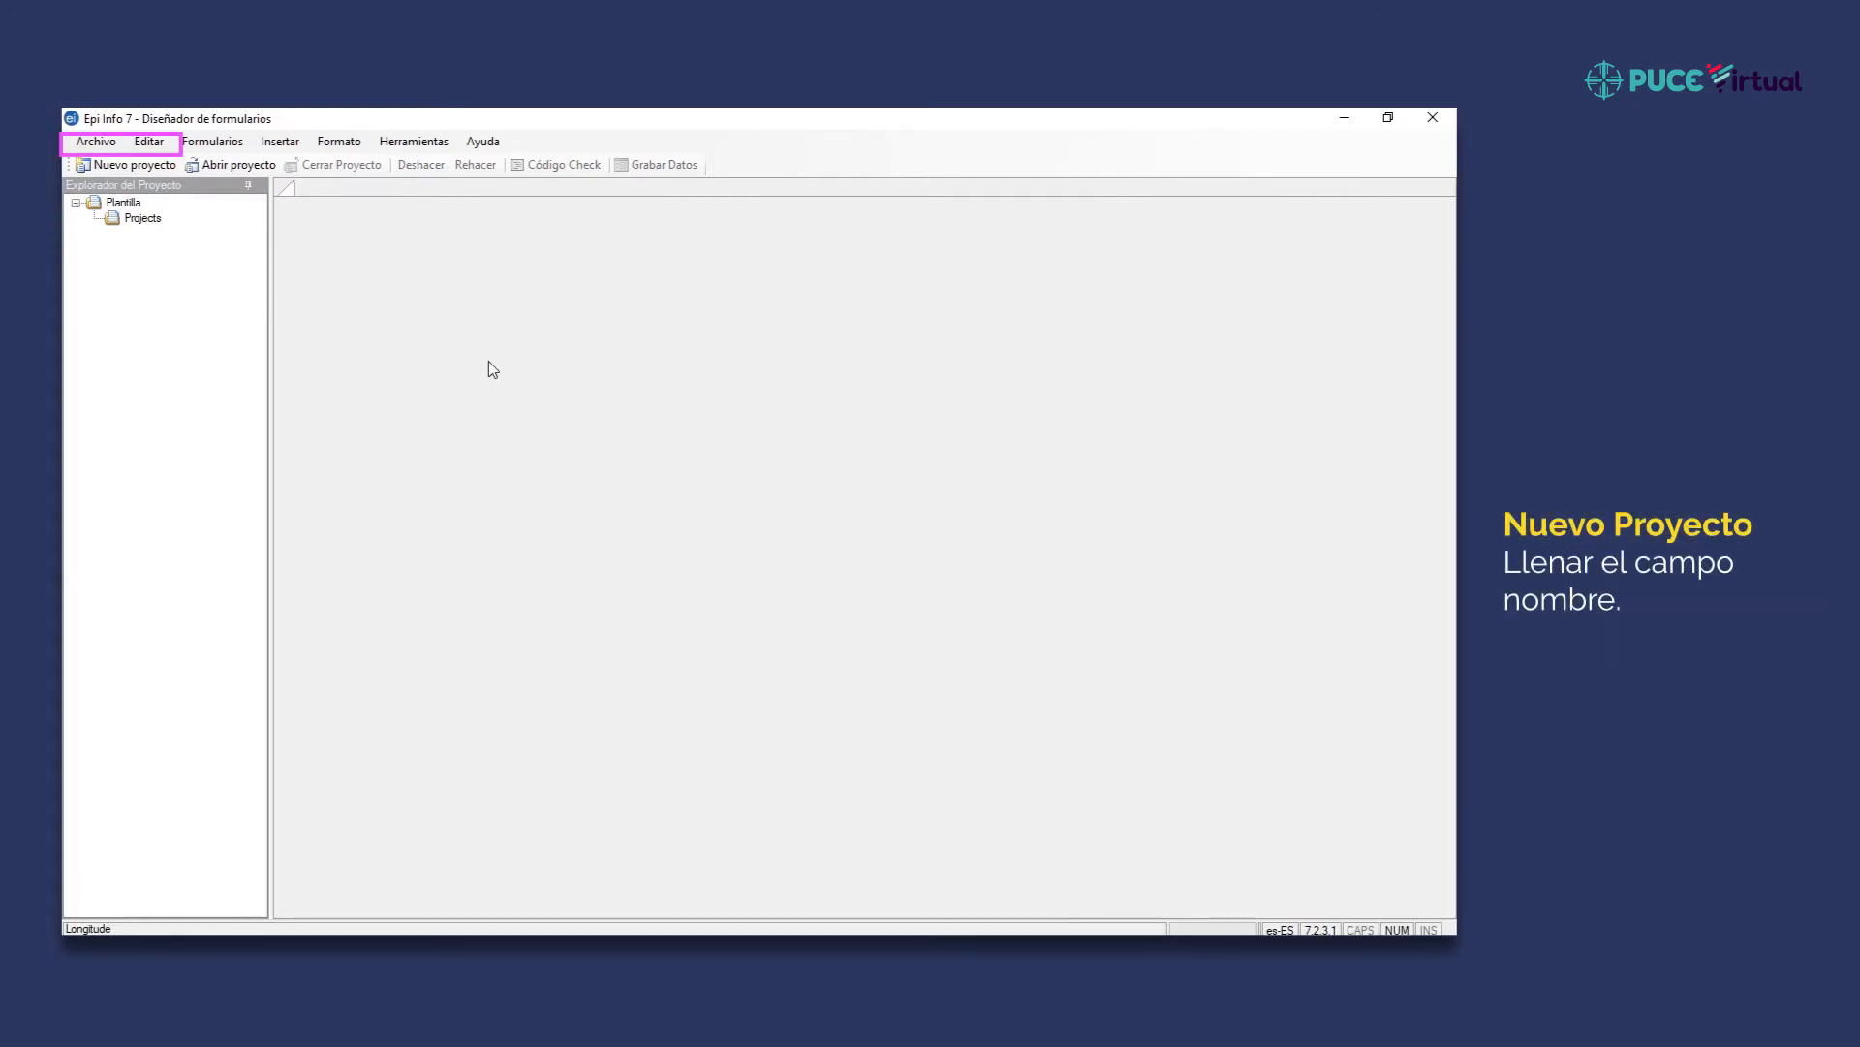
Start a new project named BROTE1 and set its location to the EPI INFO folder in Documentos.
left_click(152, 166)
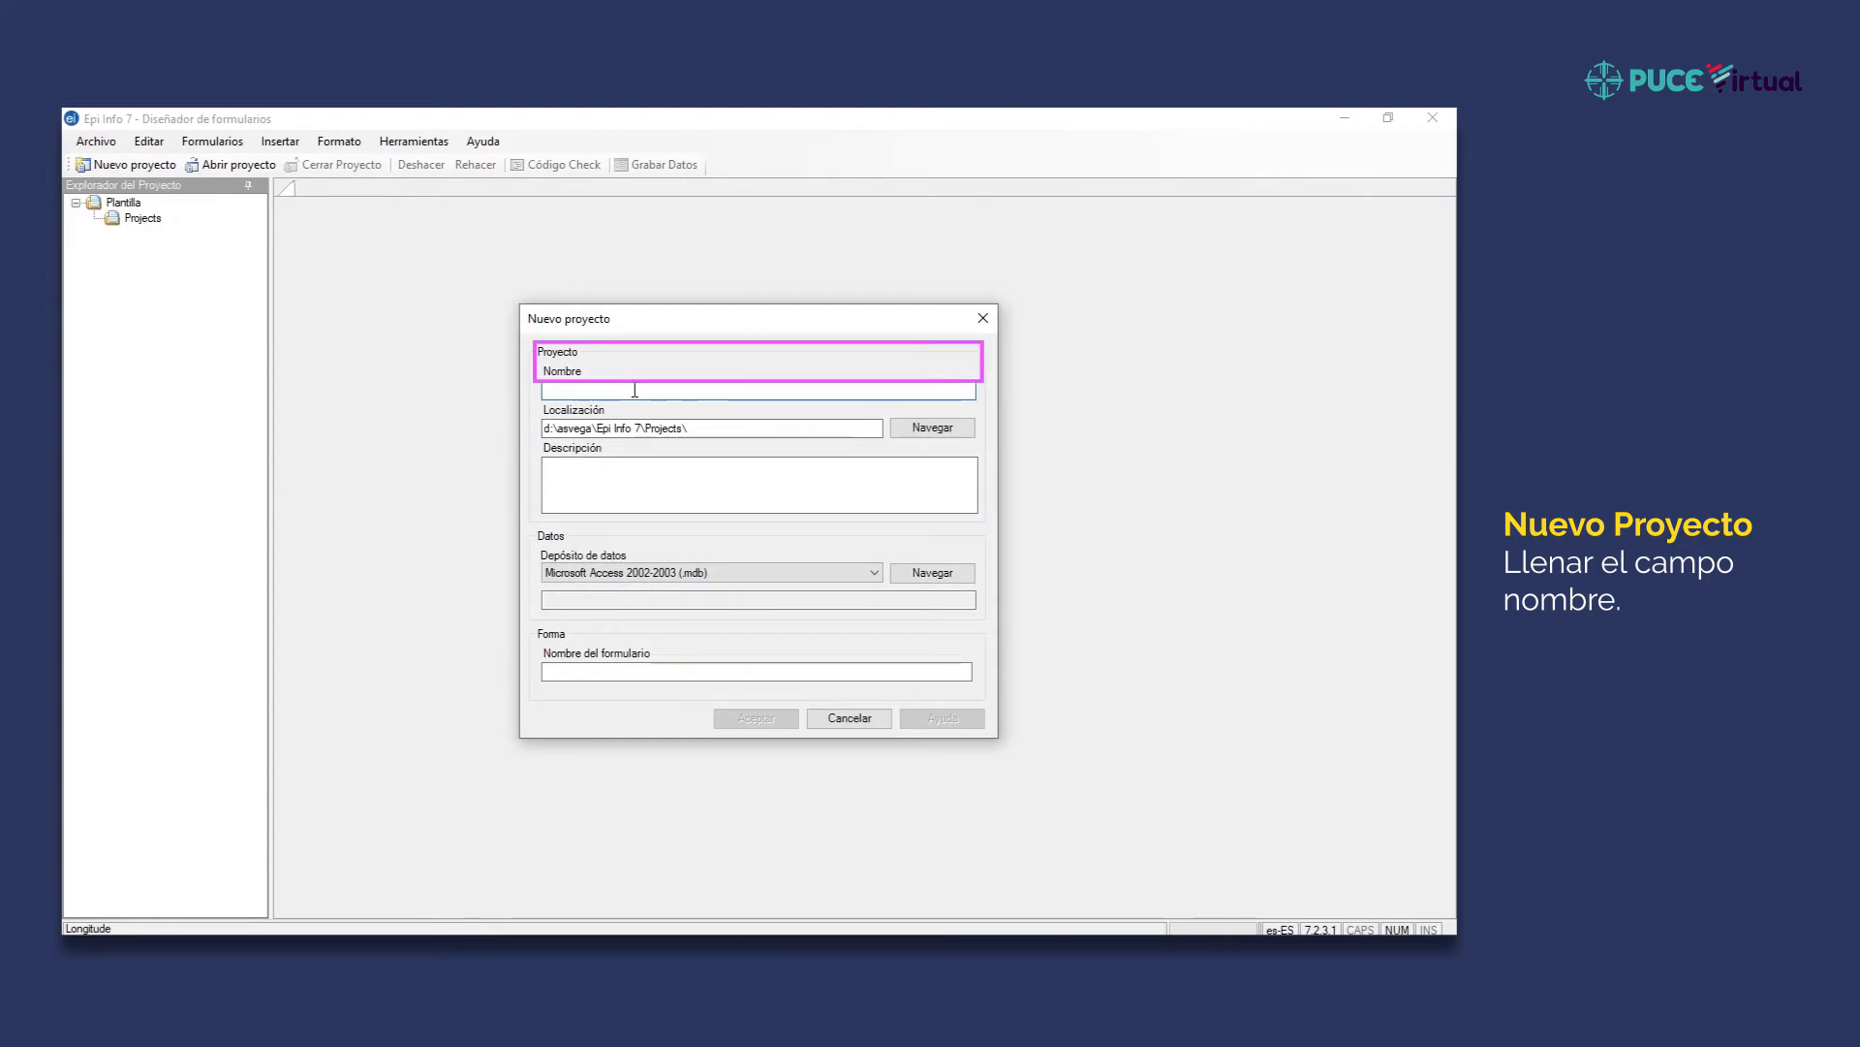
type("BROTE1")
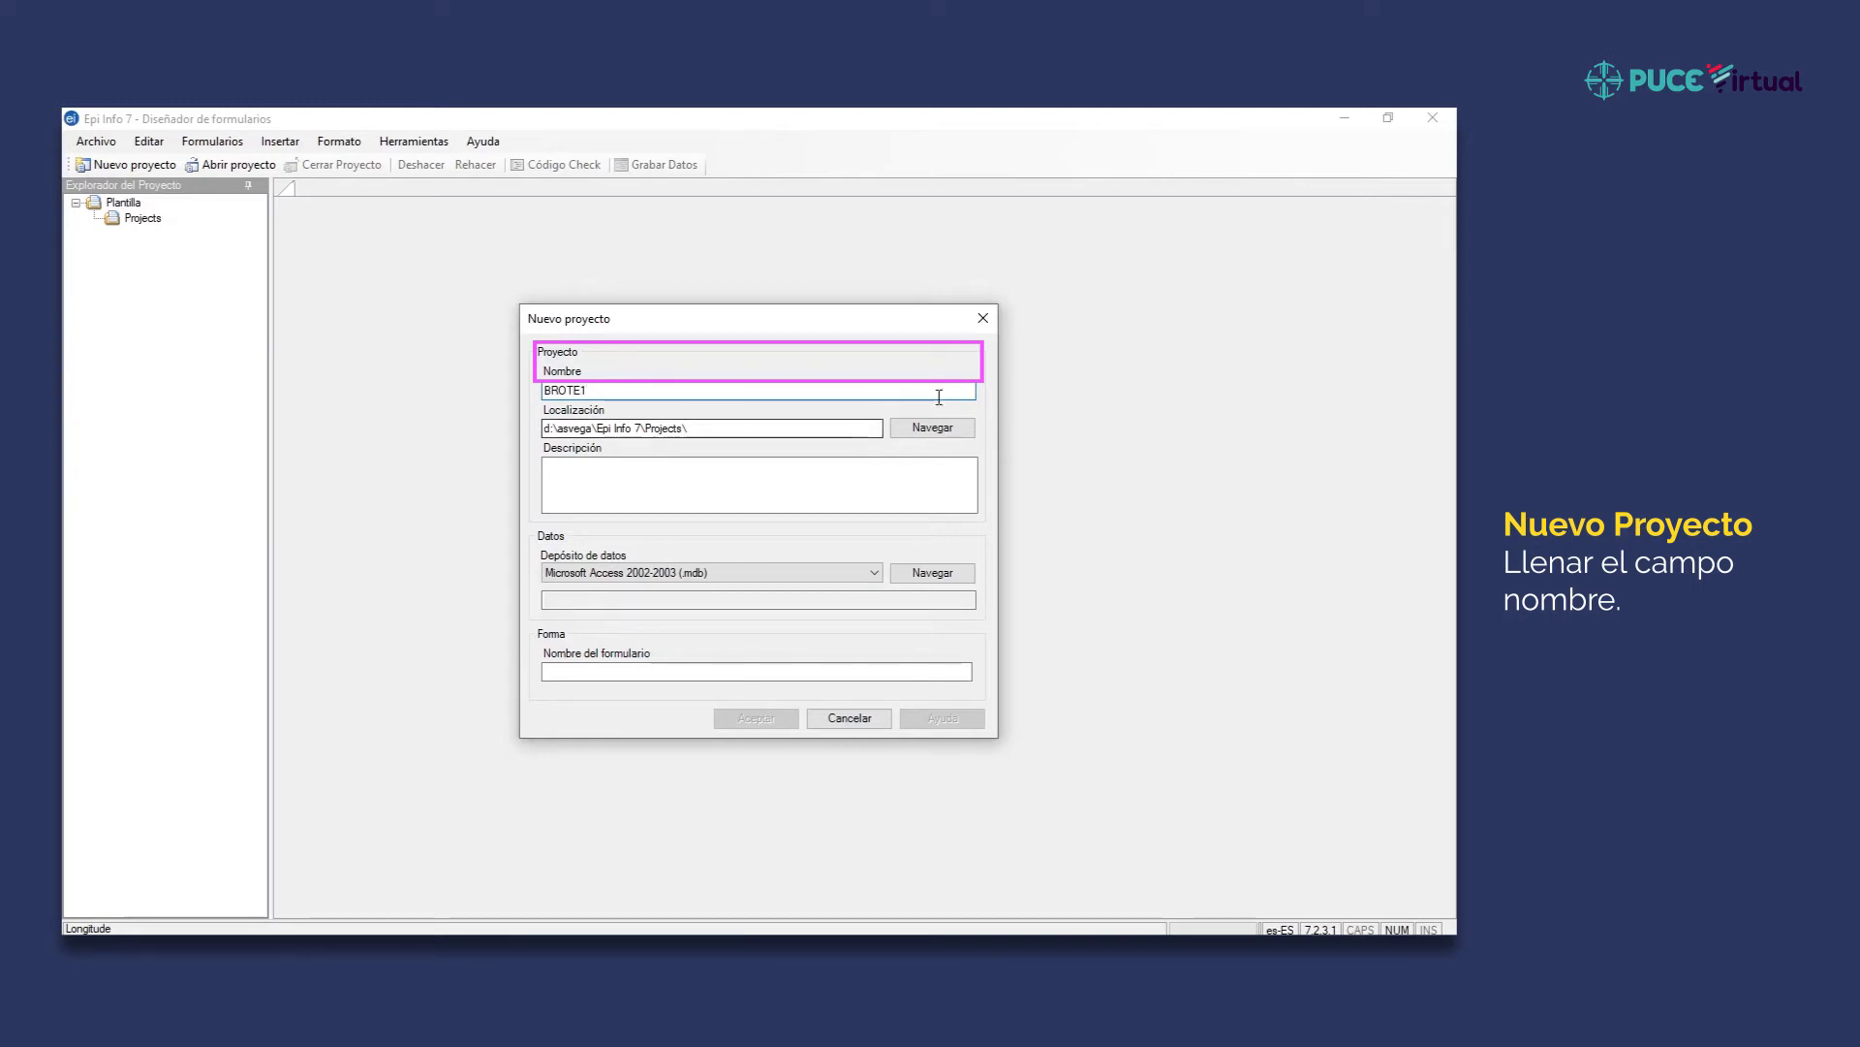
left_click(902, 428)
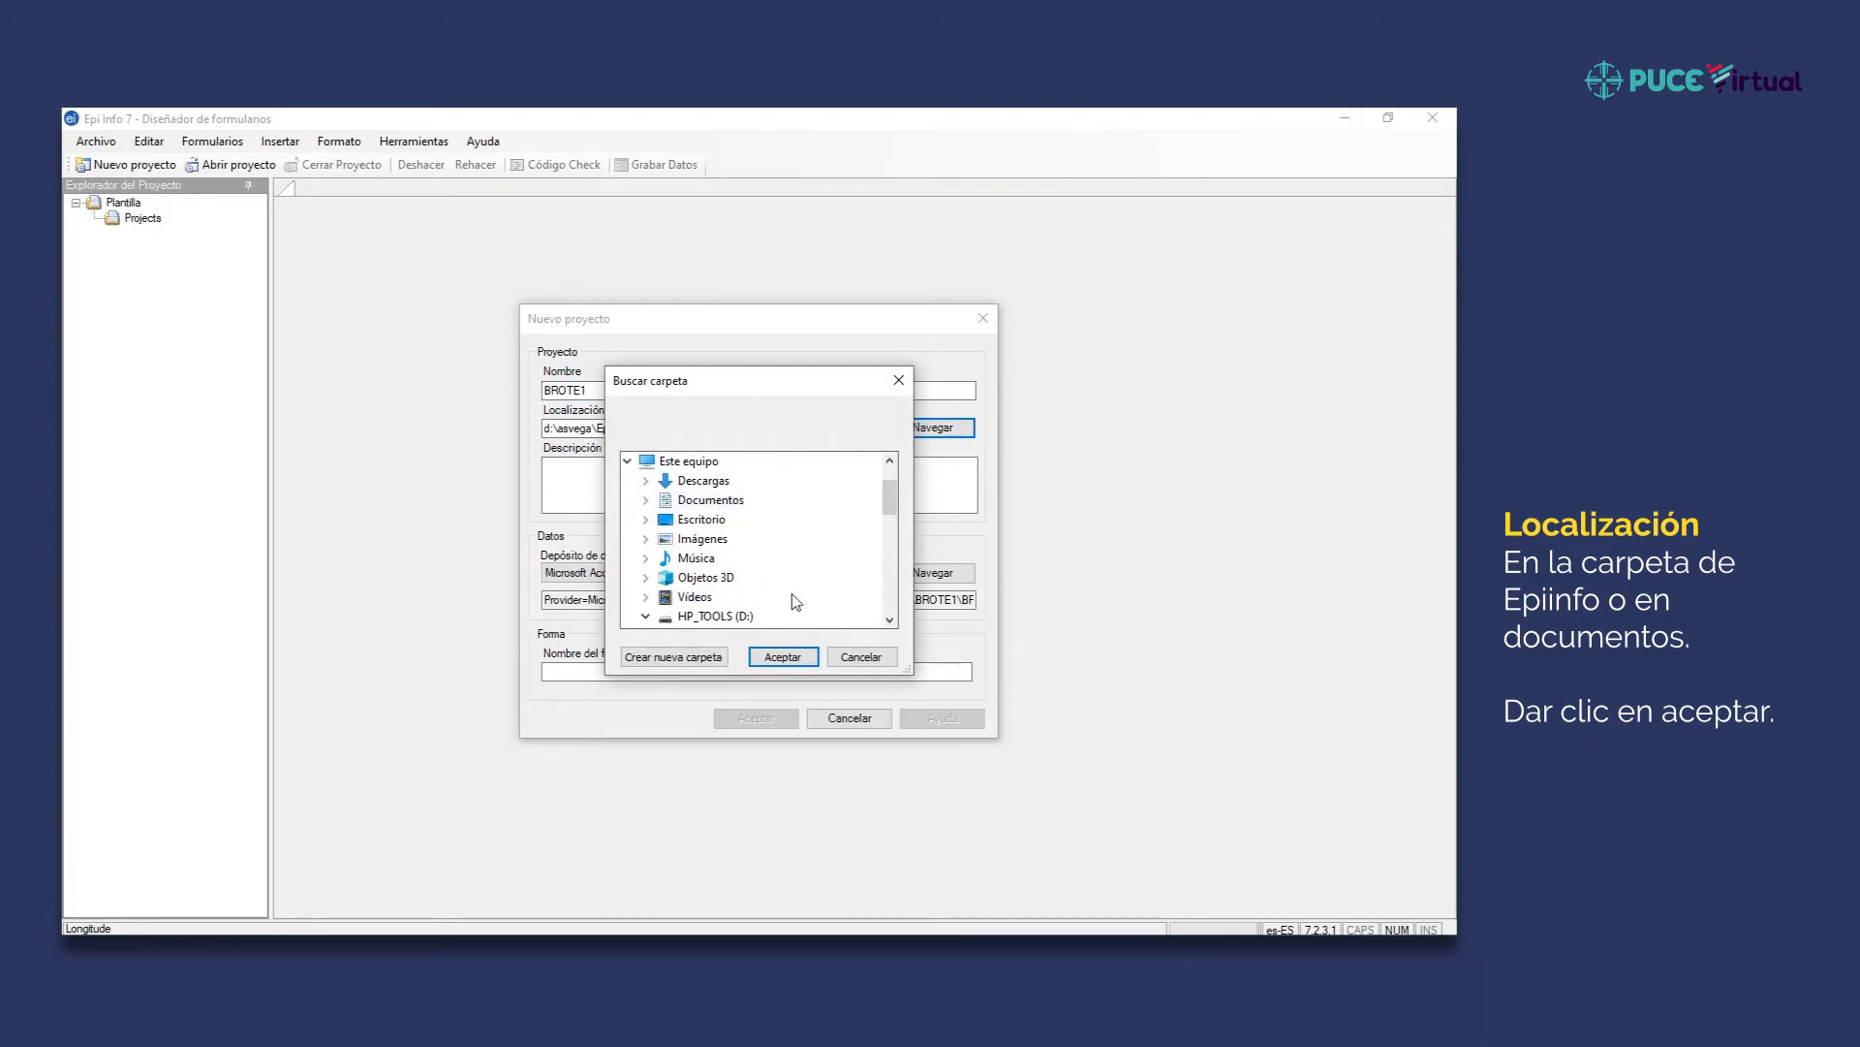
left_click(708, 502)
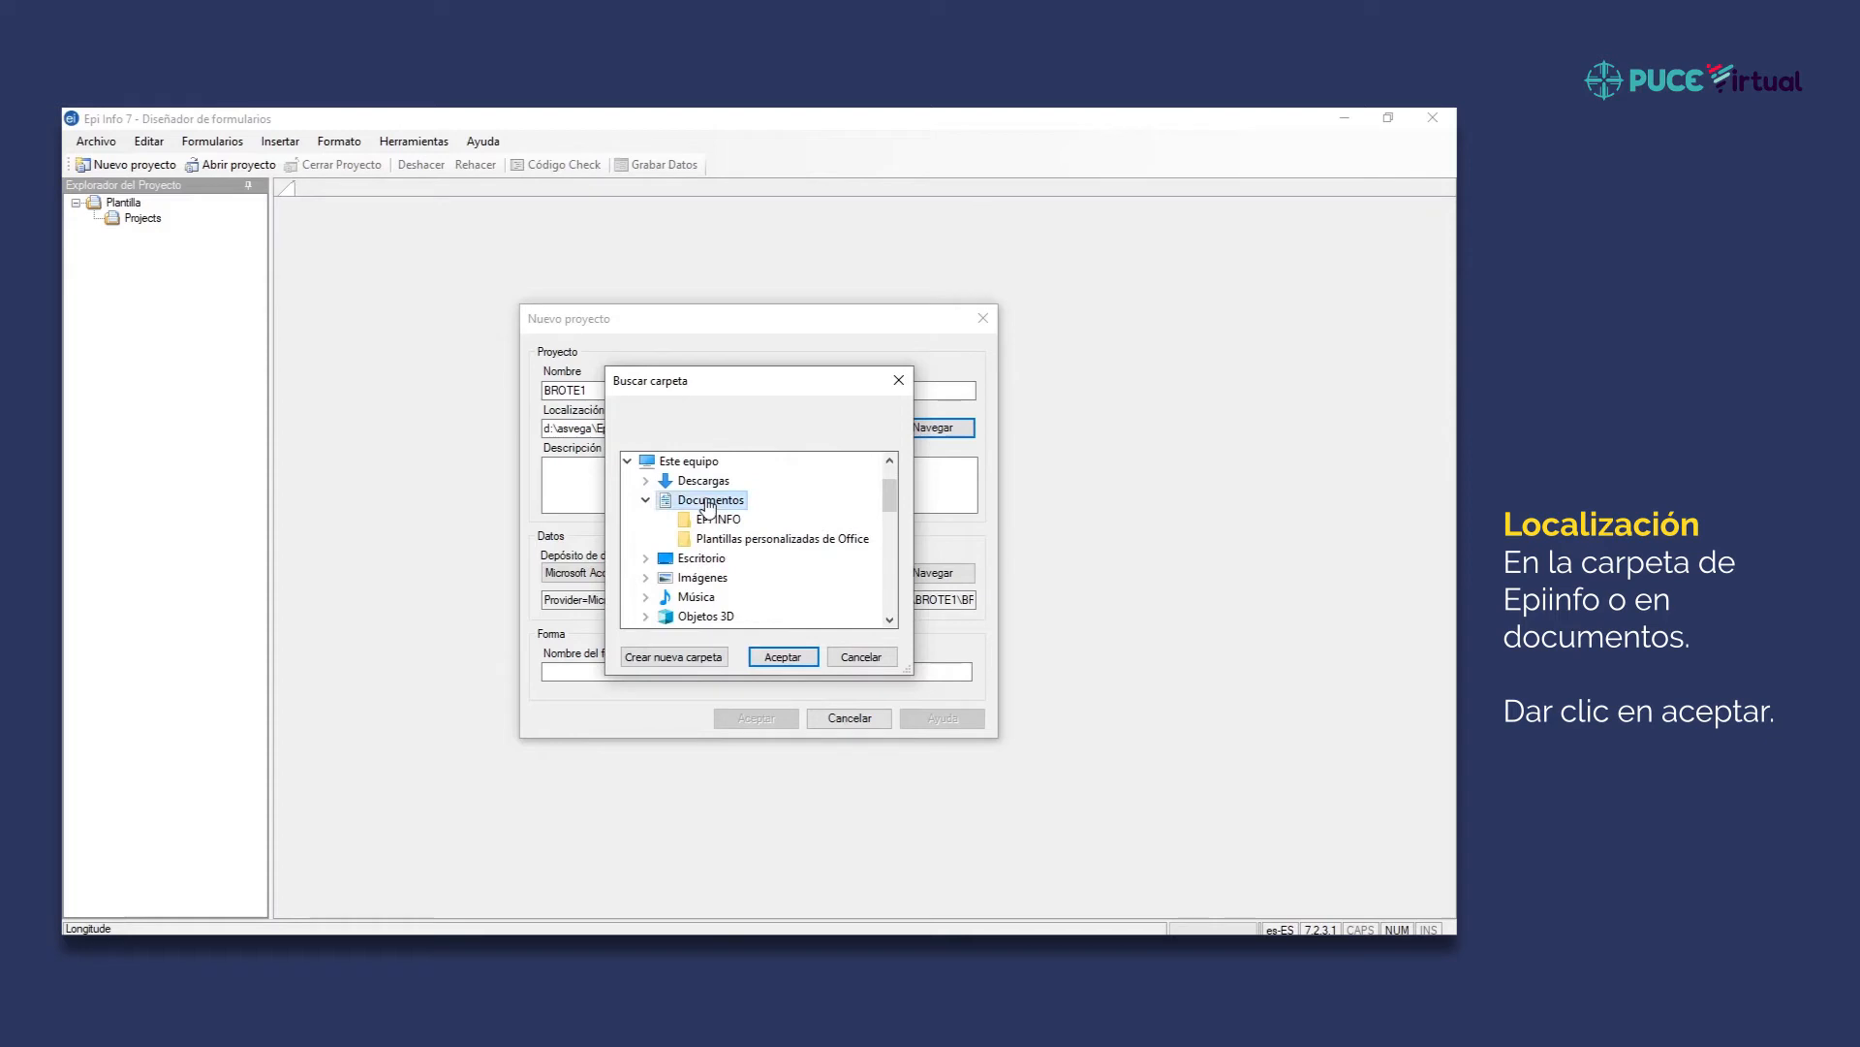
left_click(717, 520)
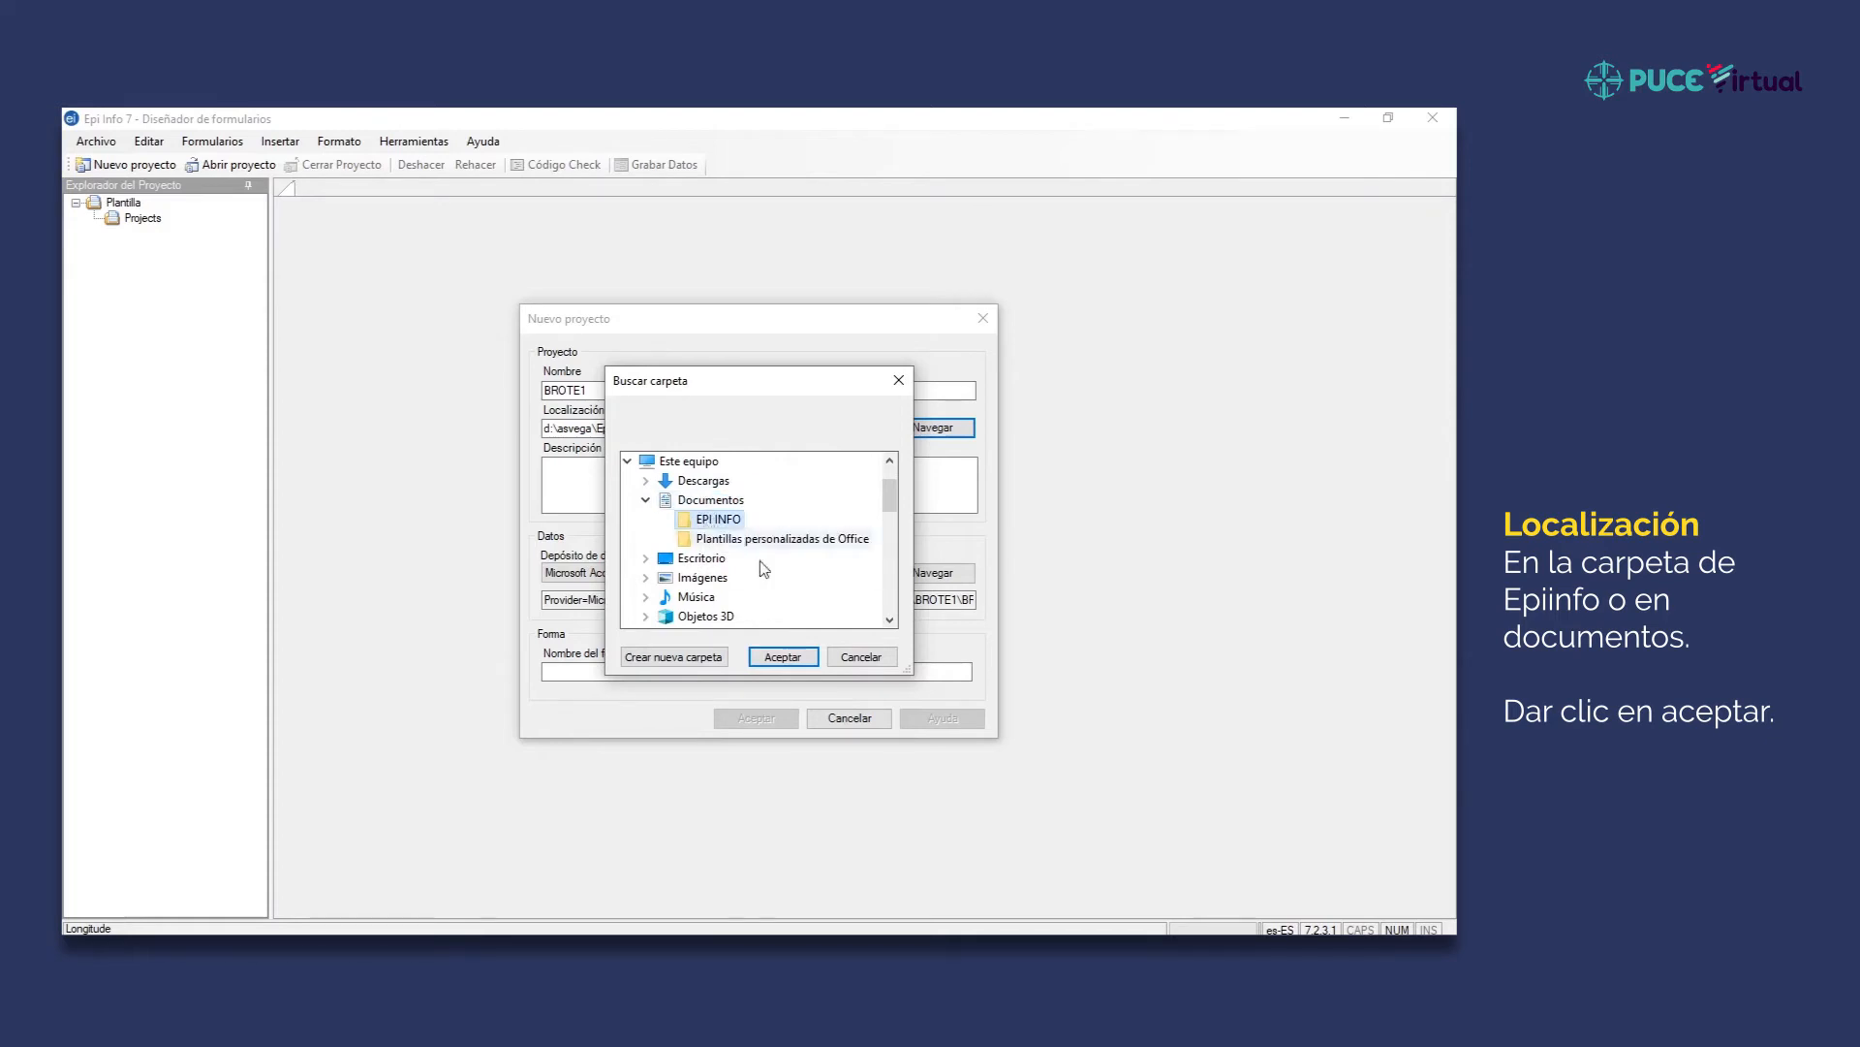
left_click(763, 661)
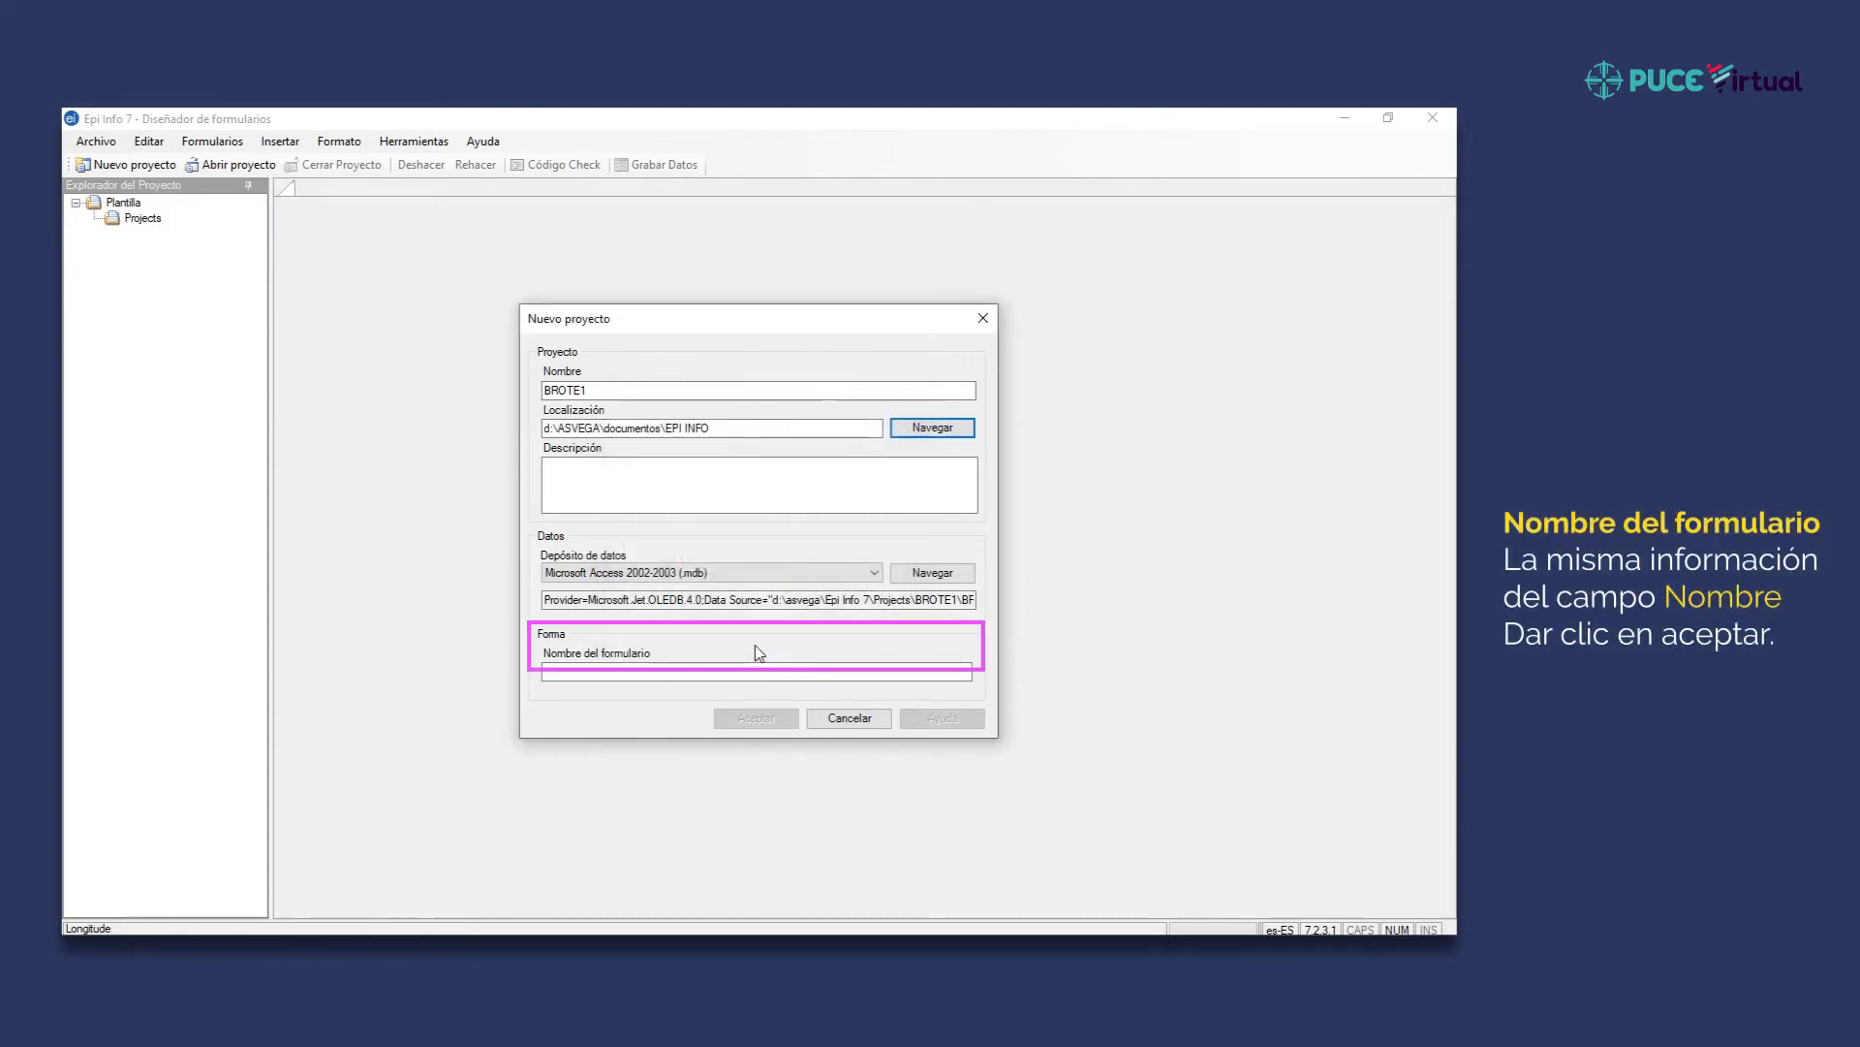
Name the new project's form BROTE1 and create the project.
left_click(707, 671)
type("BROTE1")
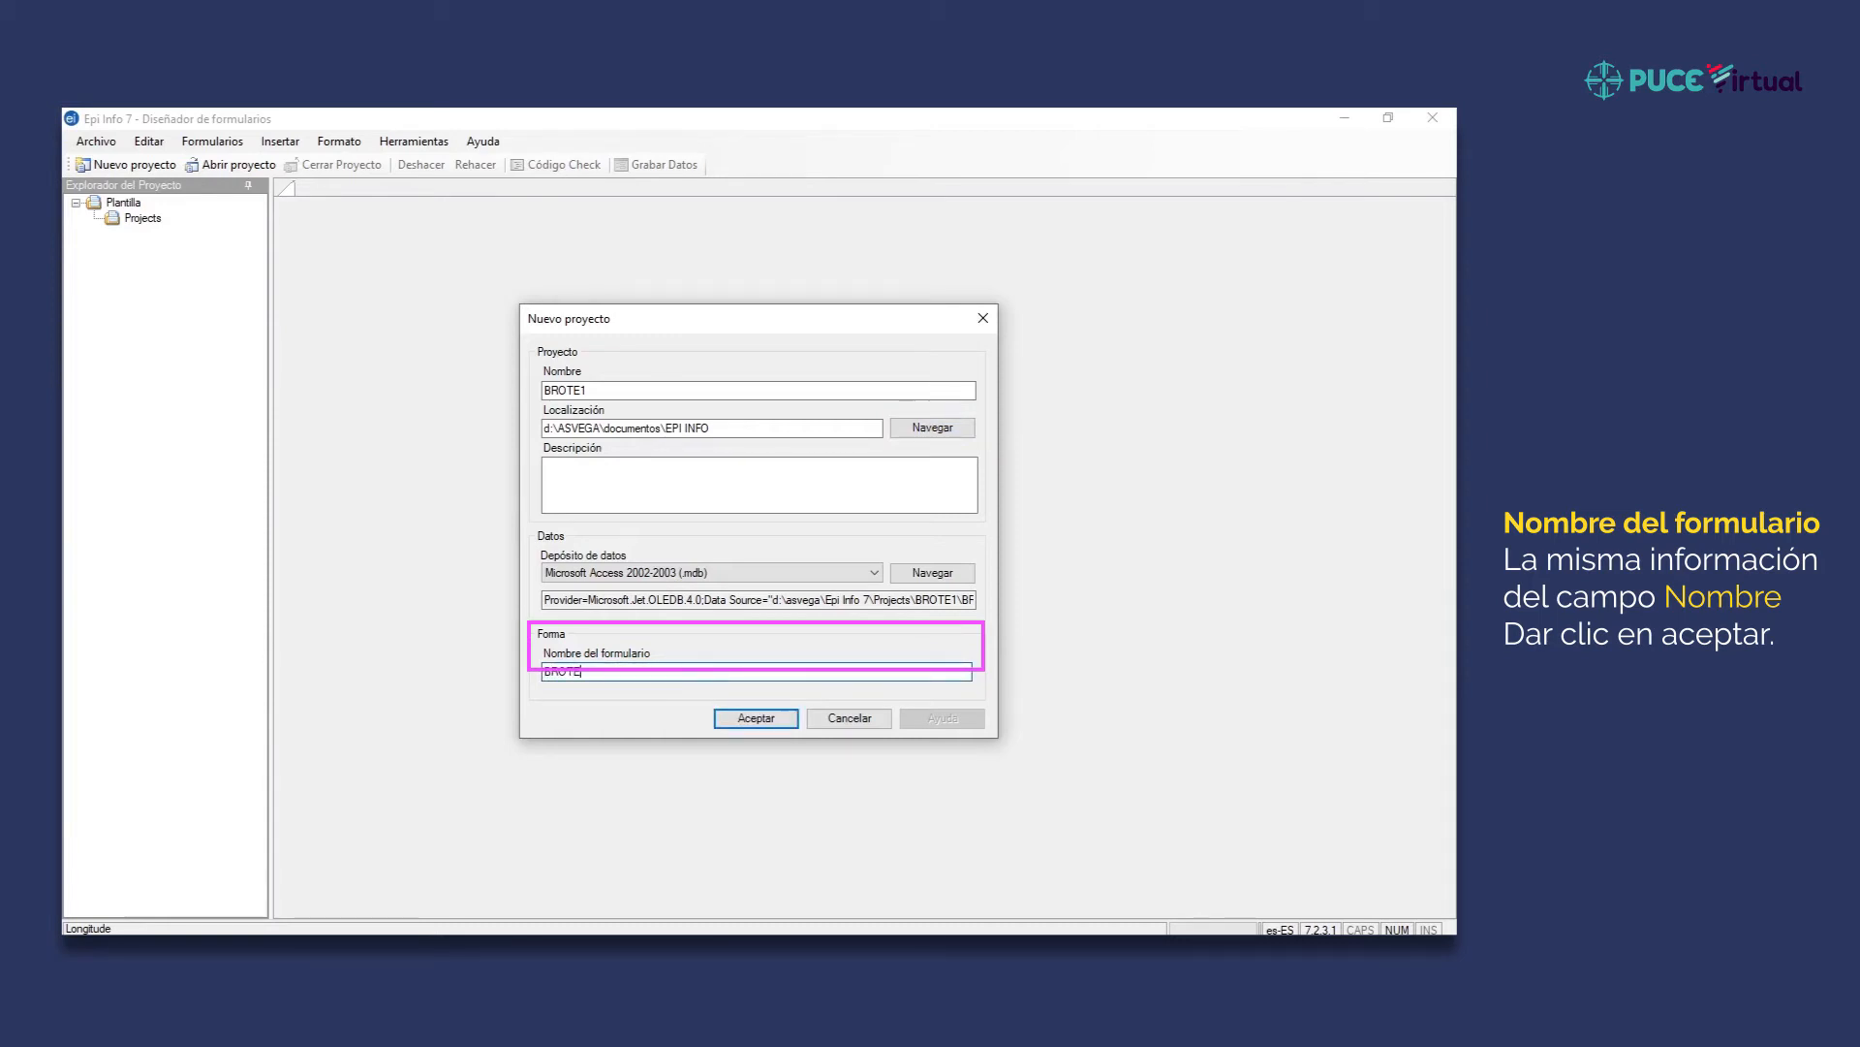
left_click(775, 718)
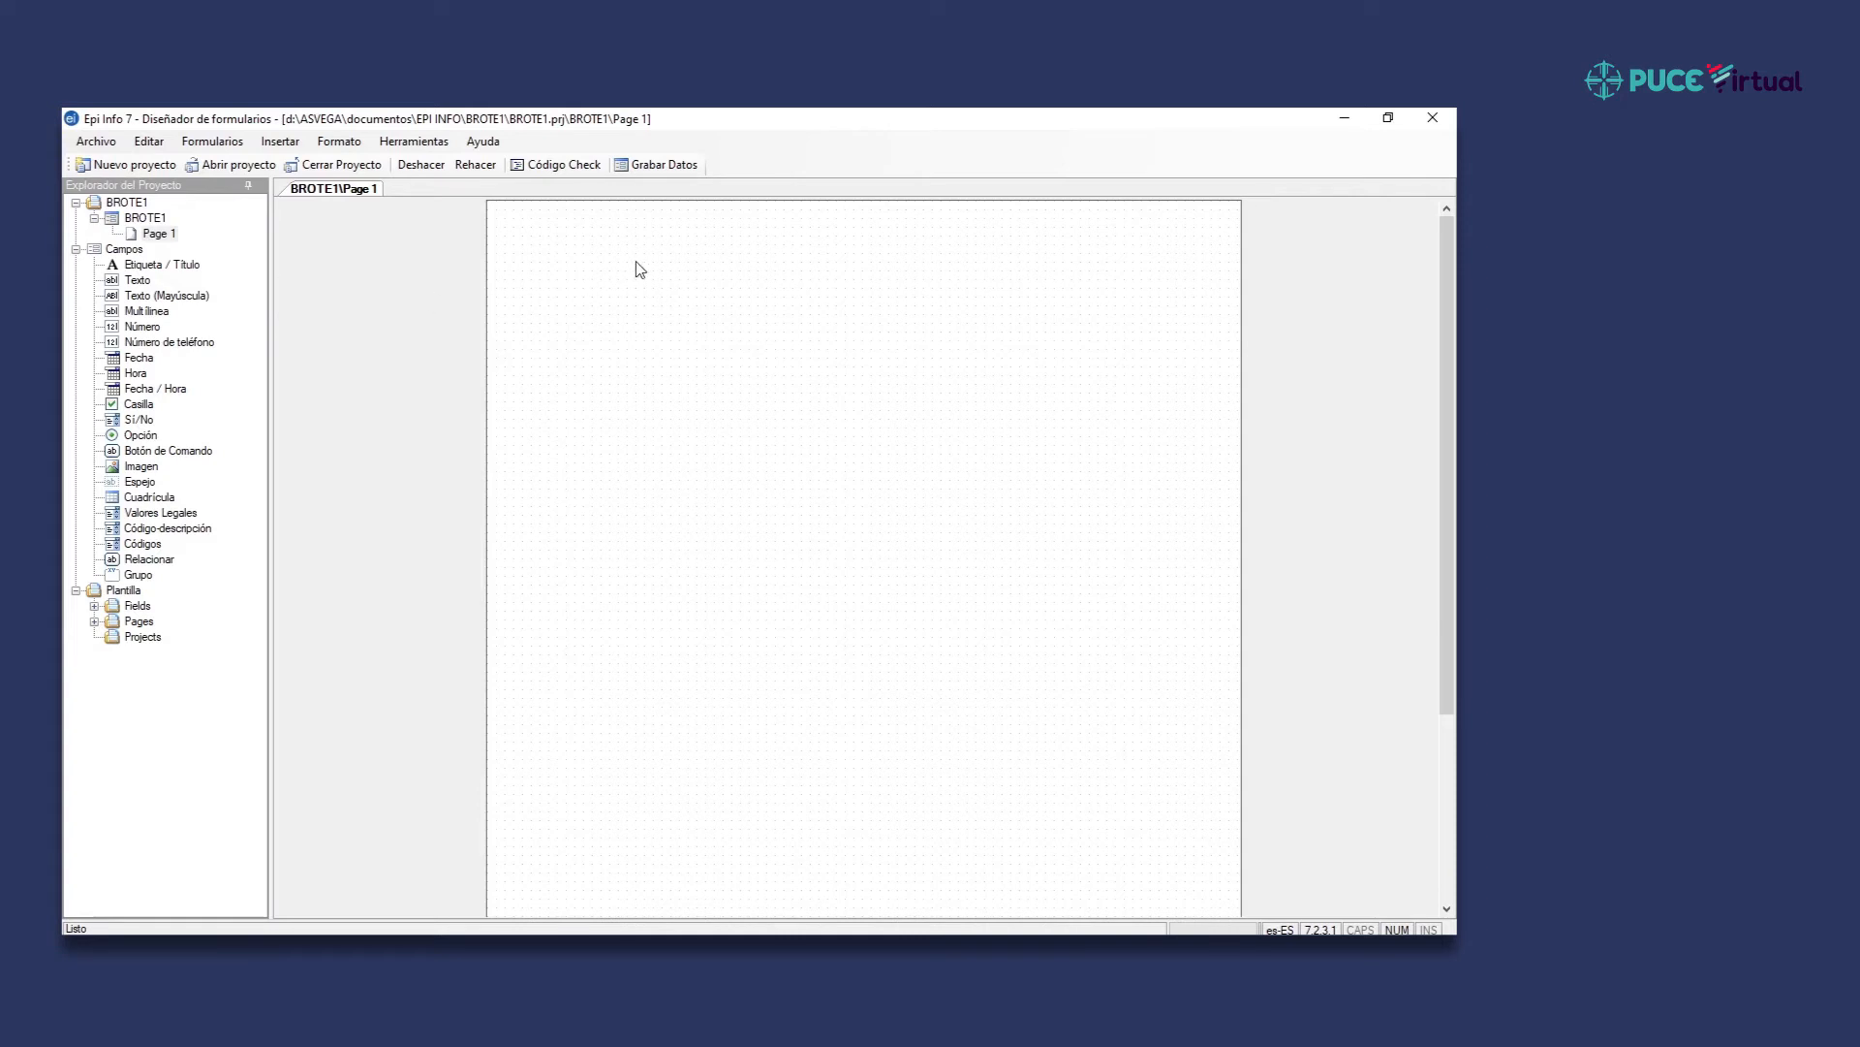
Add a label/title field to Page 1 with the text BROTE1 and the field name BROTE1.
right_click(868, 350)
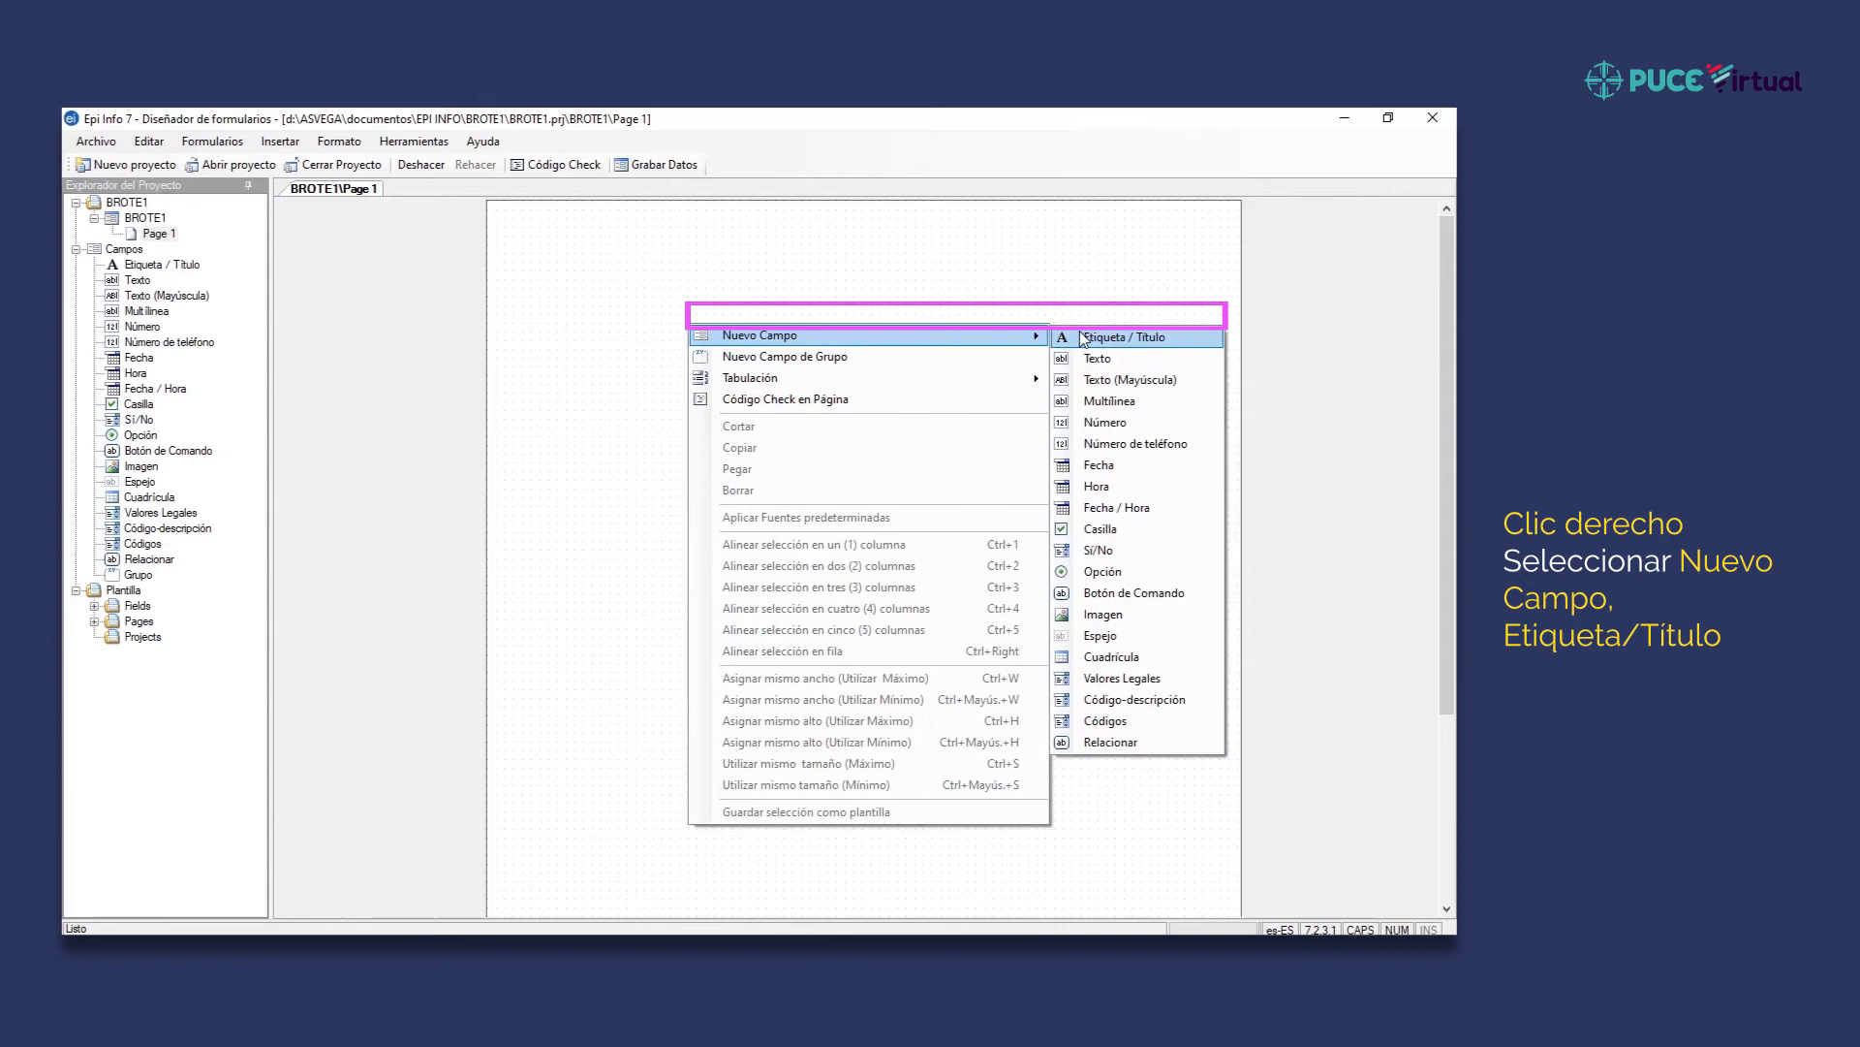
left_click(1082, 338)
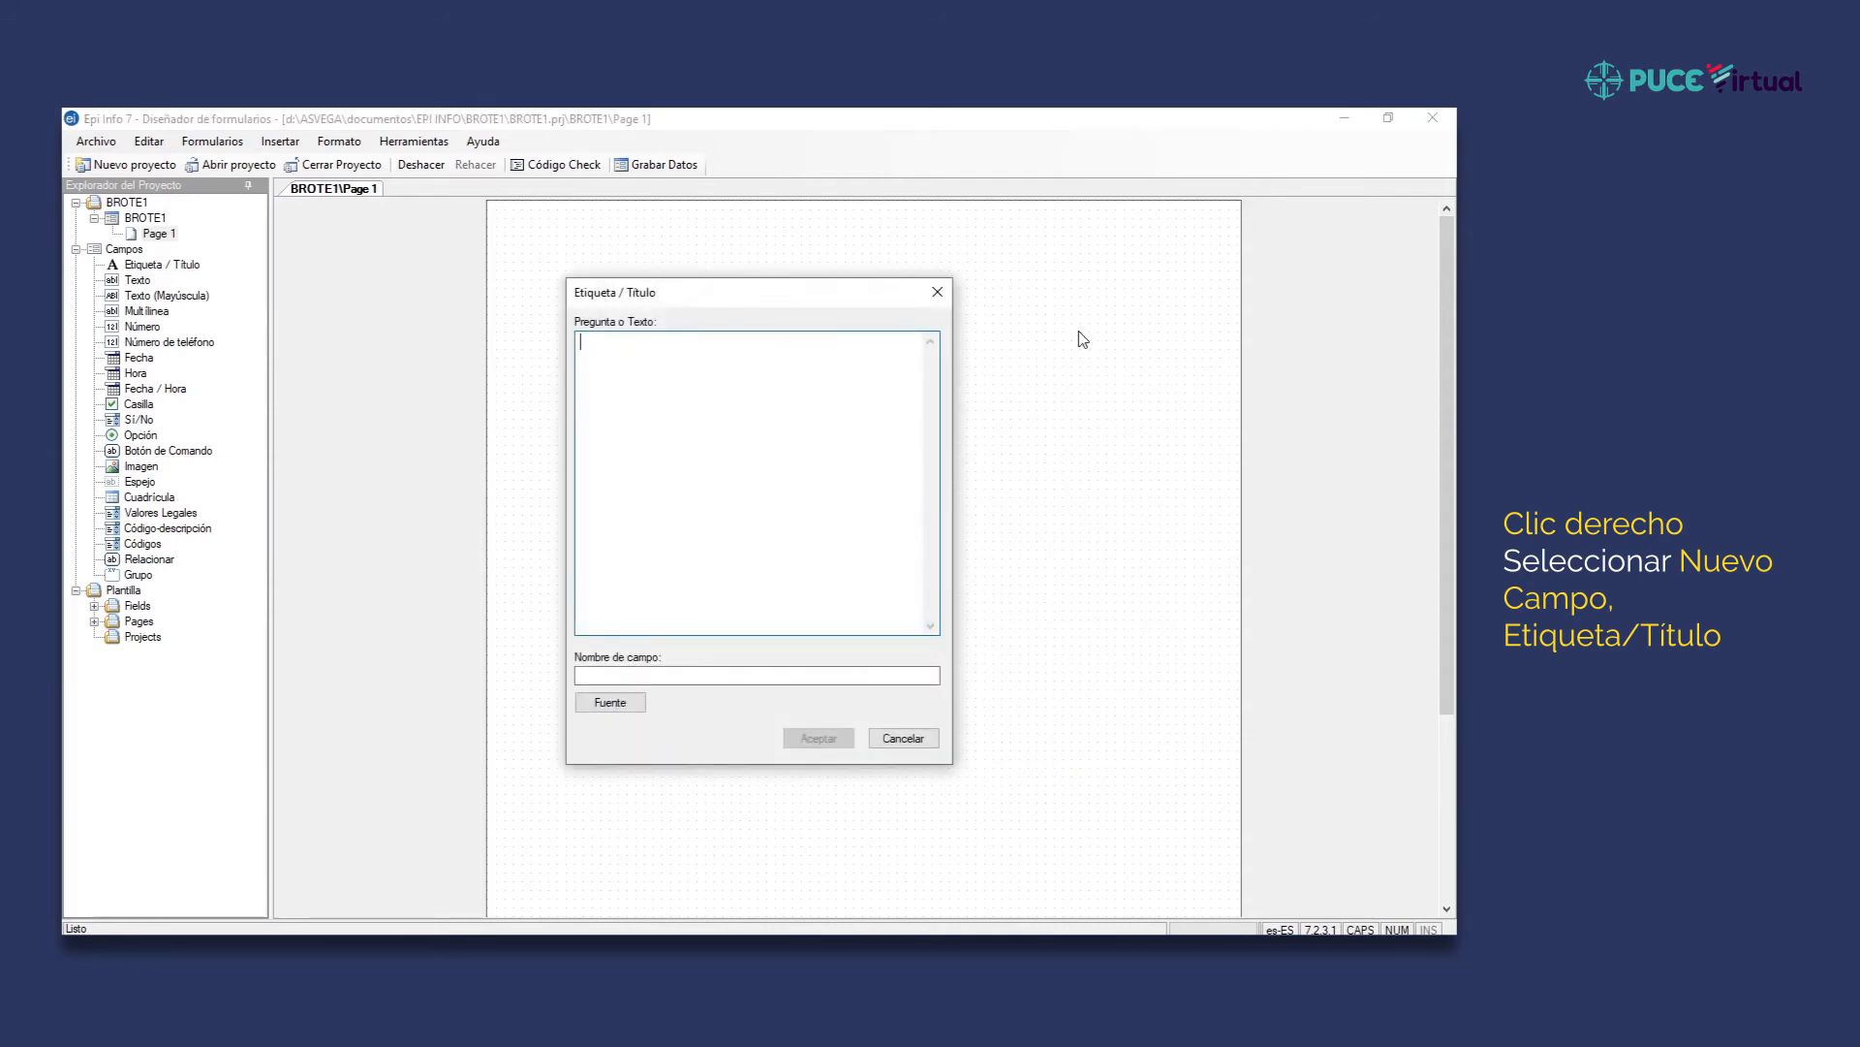
type("BROTE")
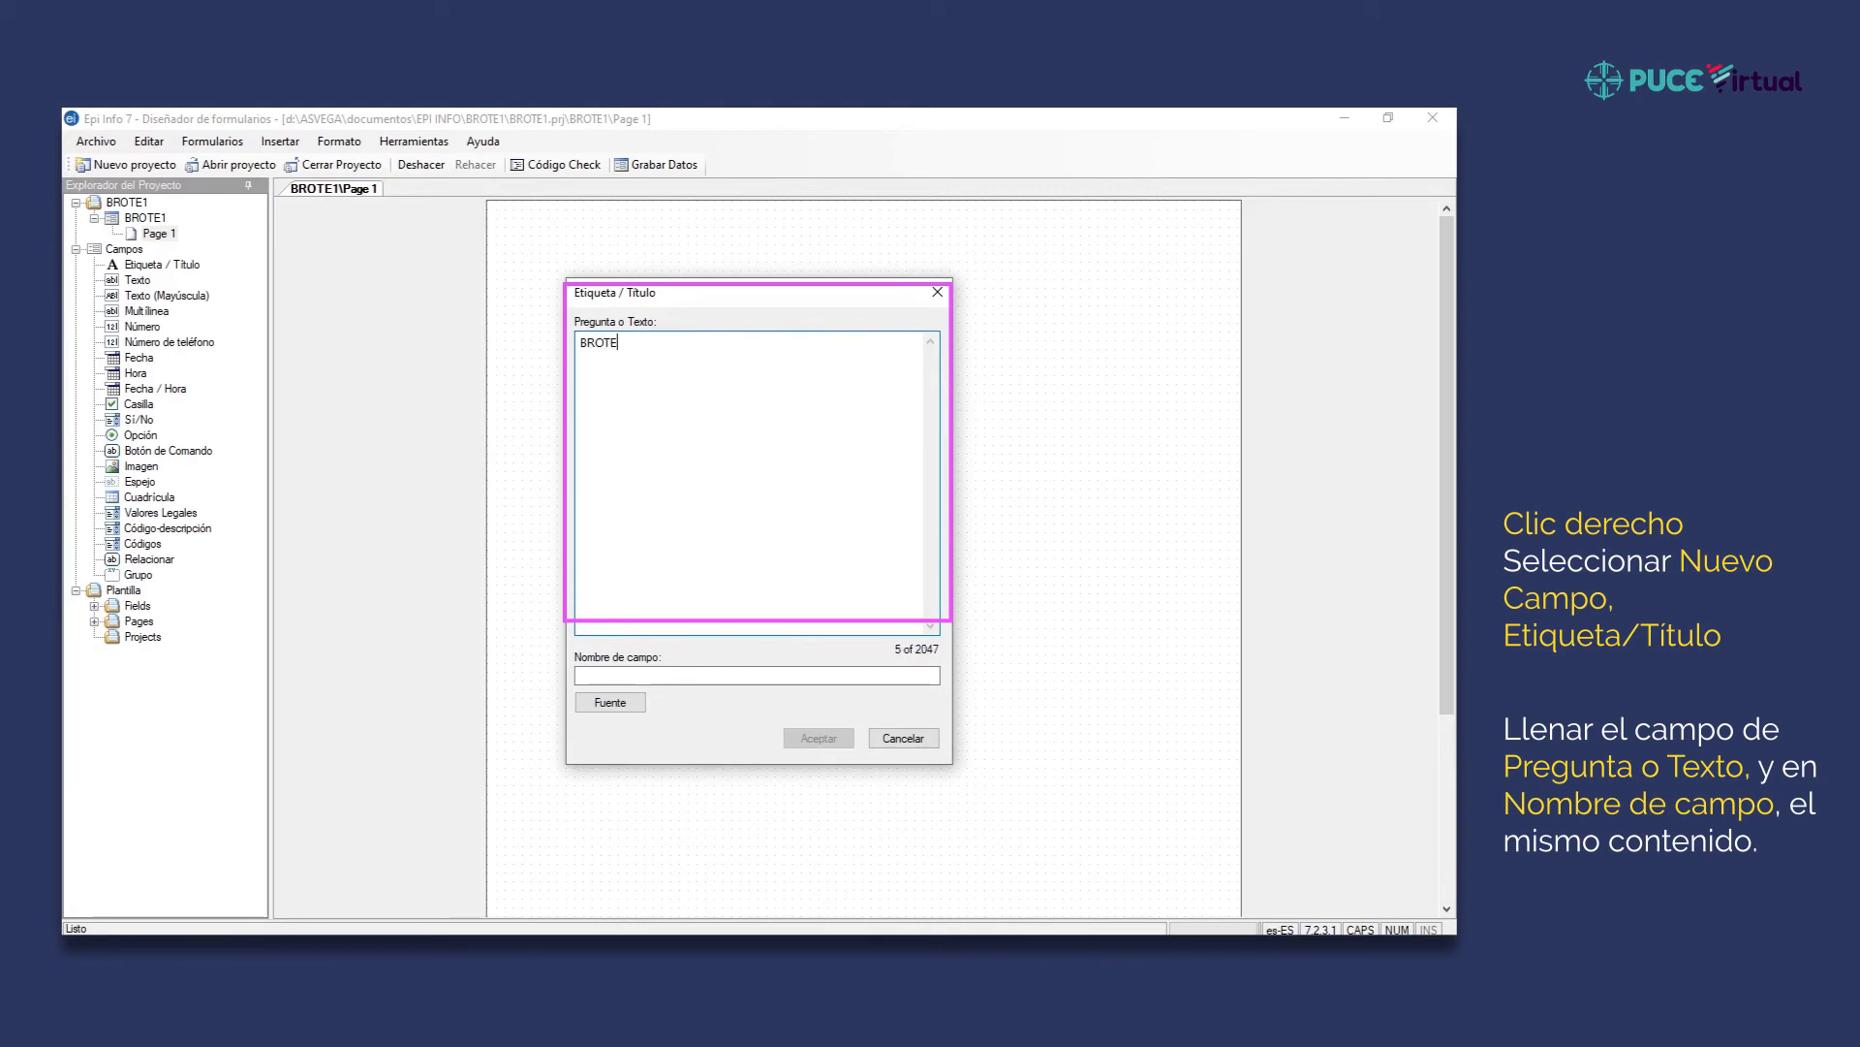
left_click(861, 676)
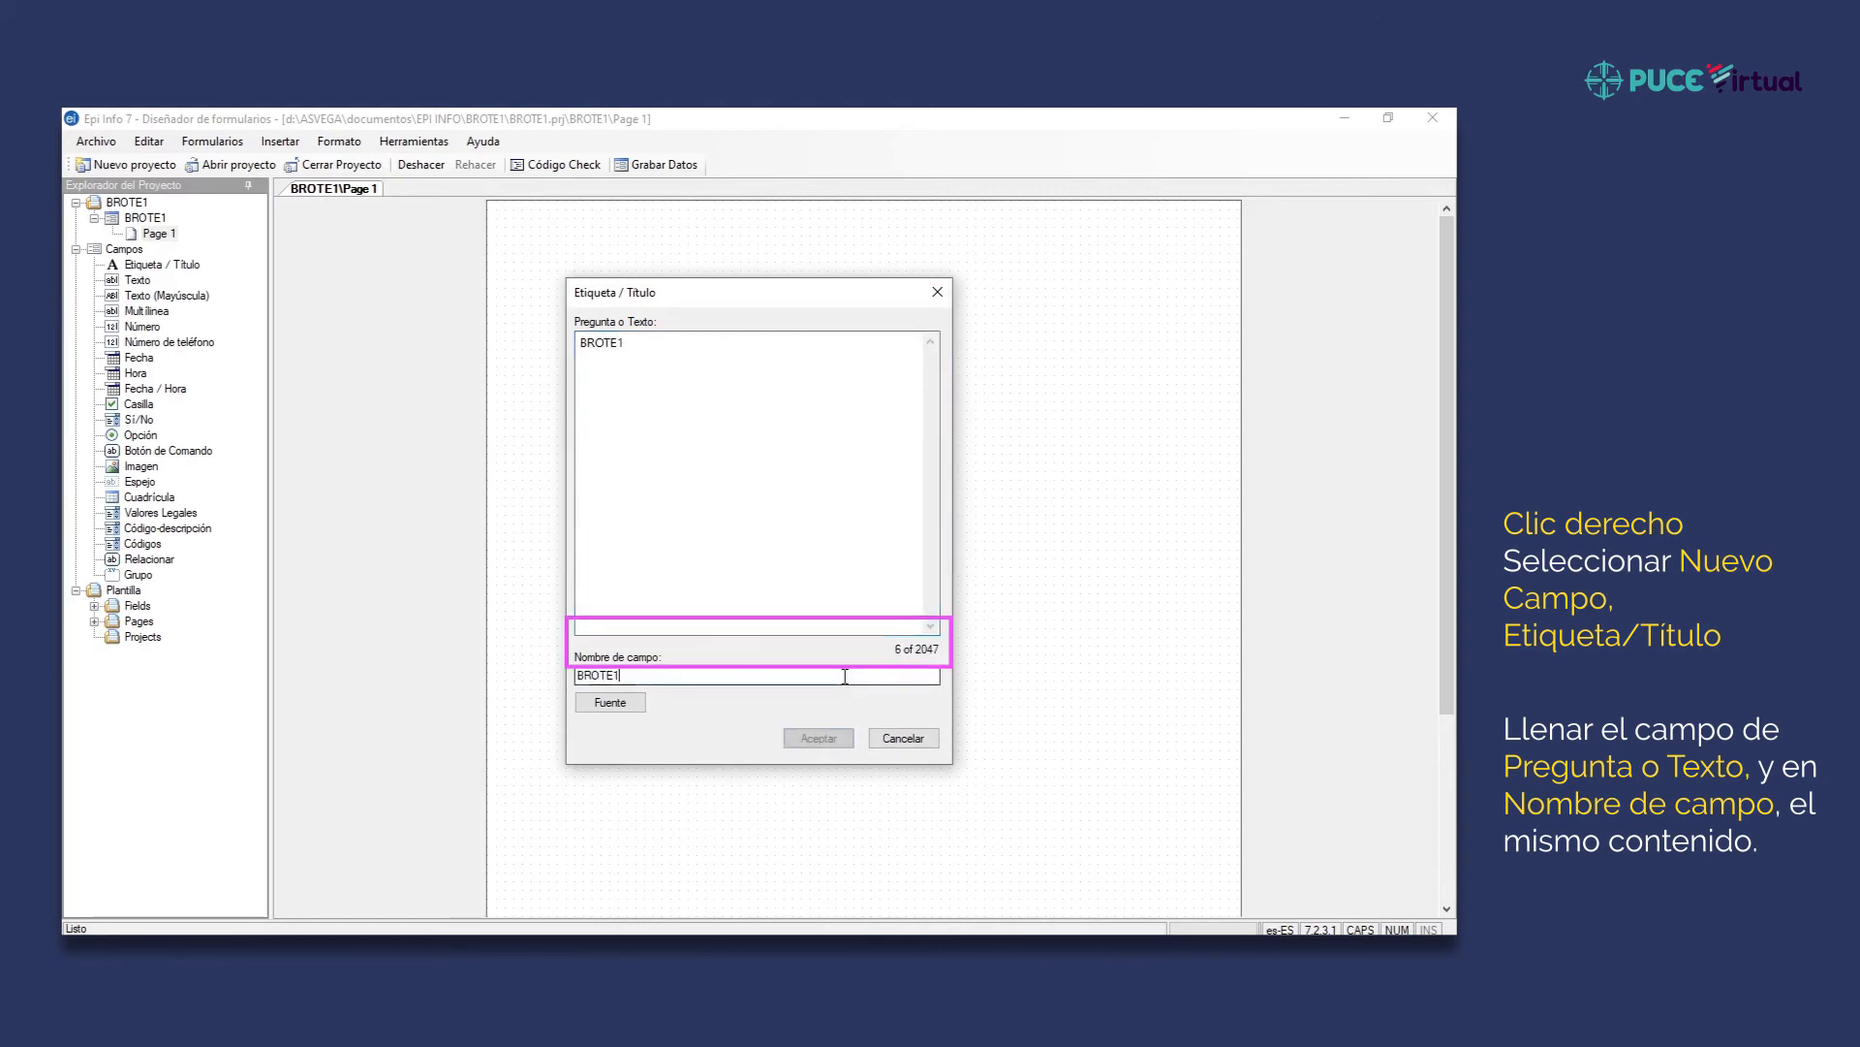
Set the title's font to Gill Sans Extranegrita, size 16, and place it centred at the head of the page.
left_click(637, 701)
mouse_move(692, 406)
left_mouse_down()
mouse_move(694, 370)
mouse_move(702, 392)
left_mouse_up()
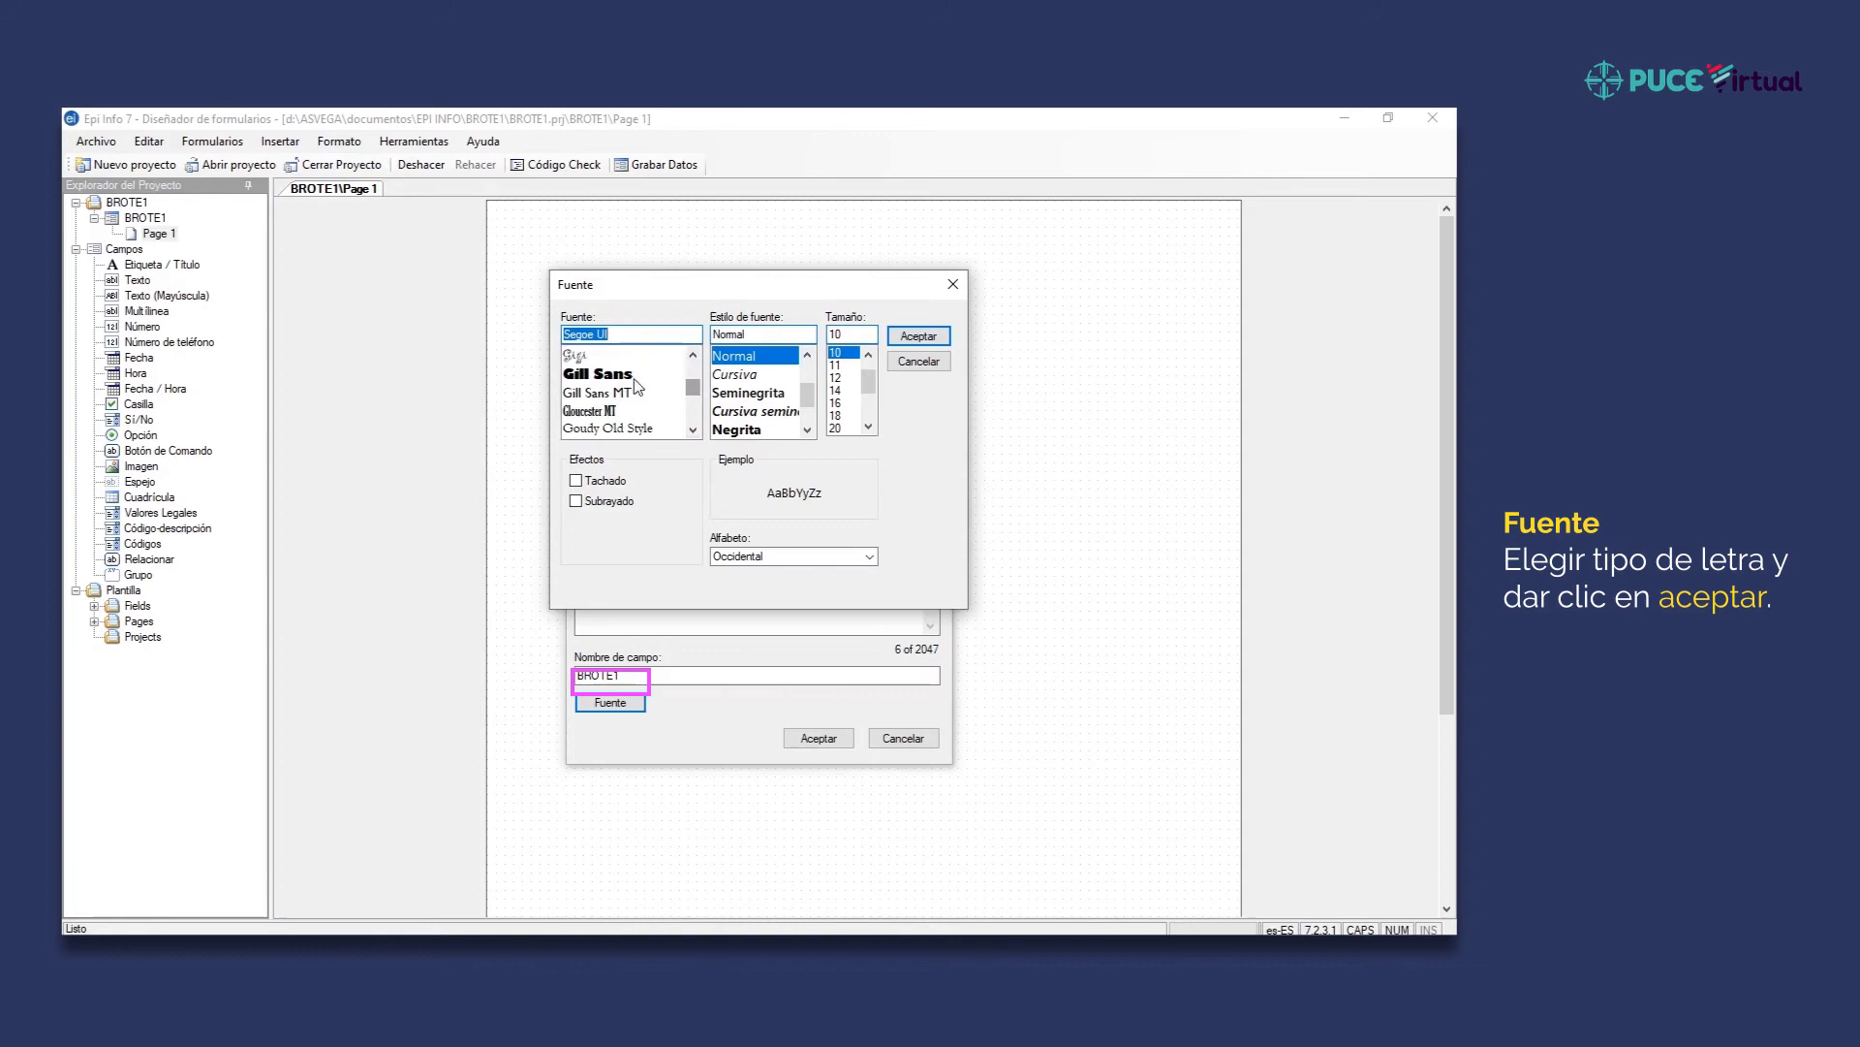
left_click(649, 376)
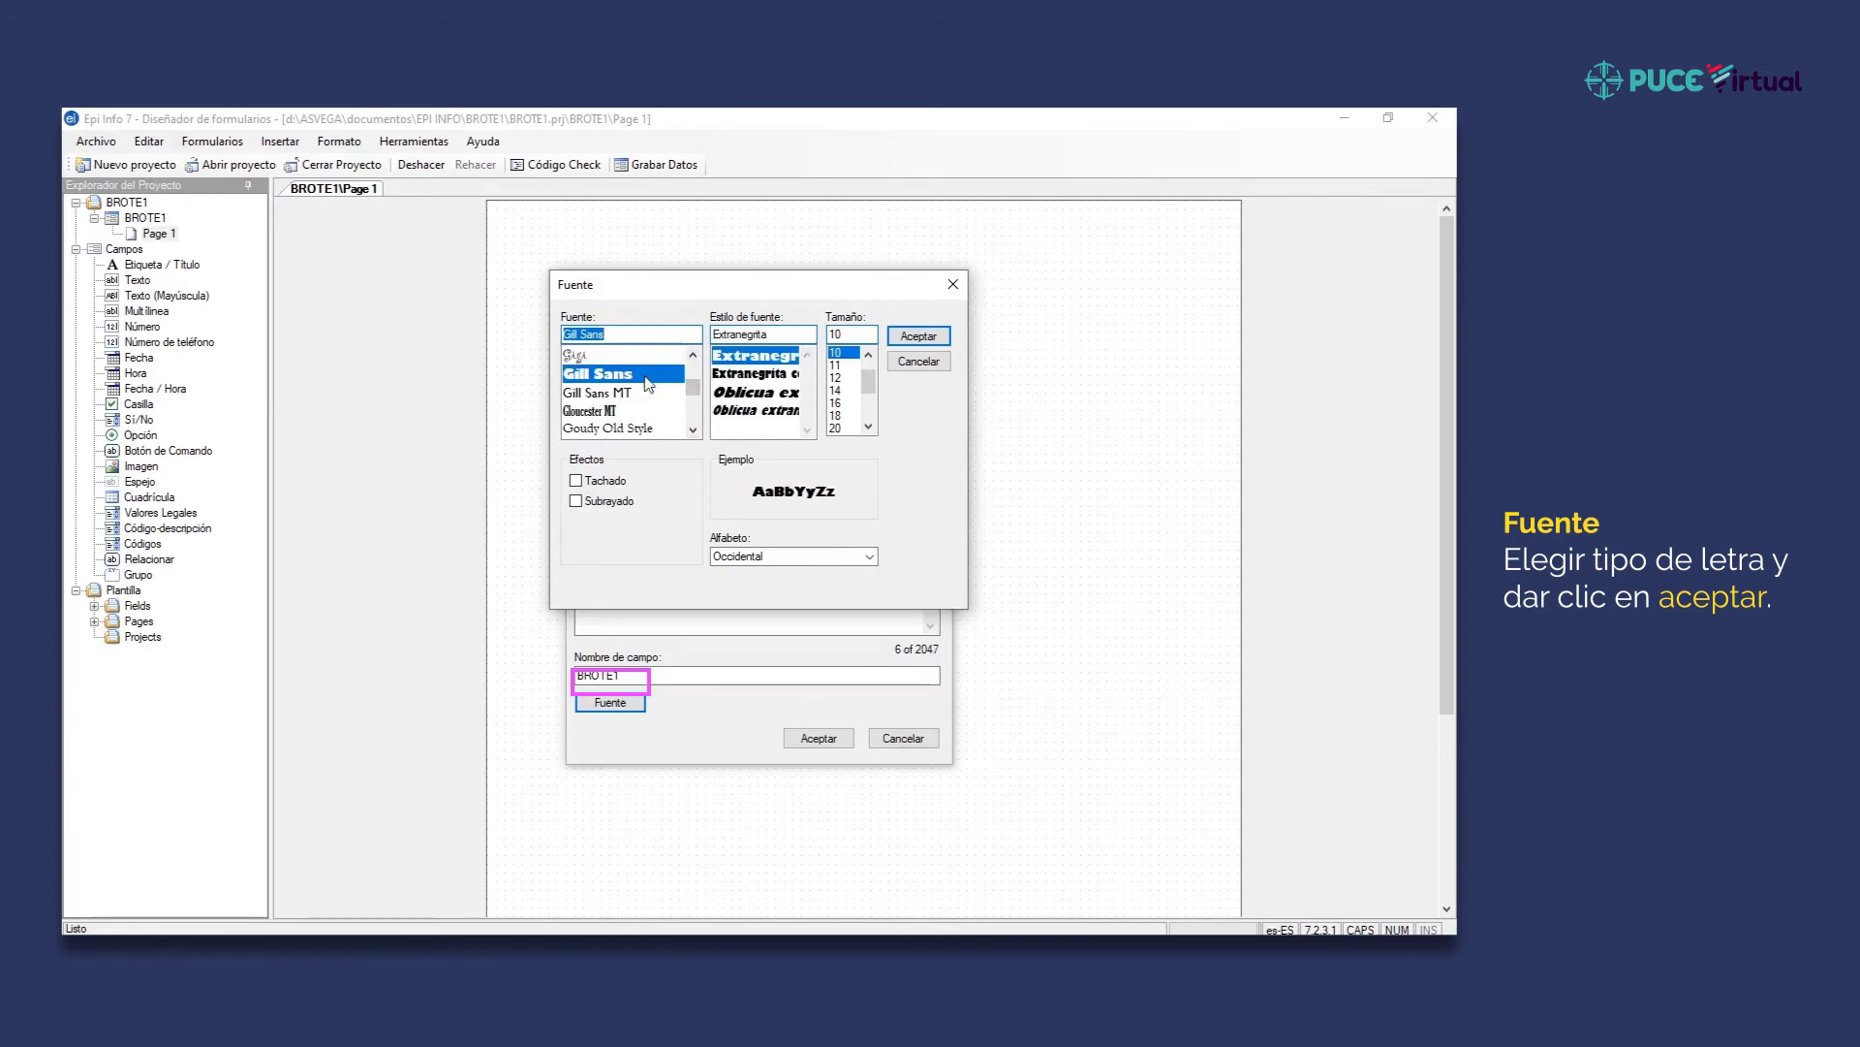
left_click(841, 403)
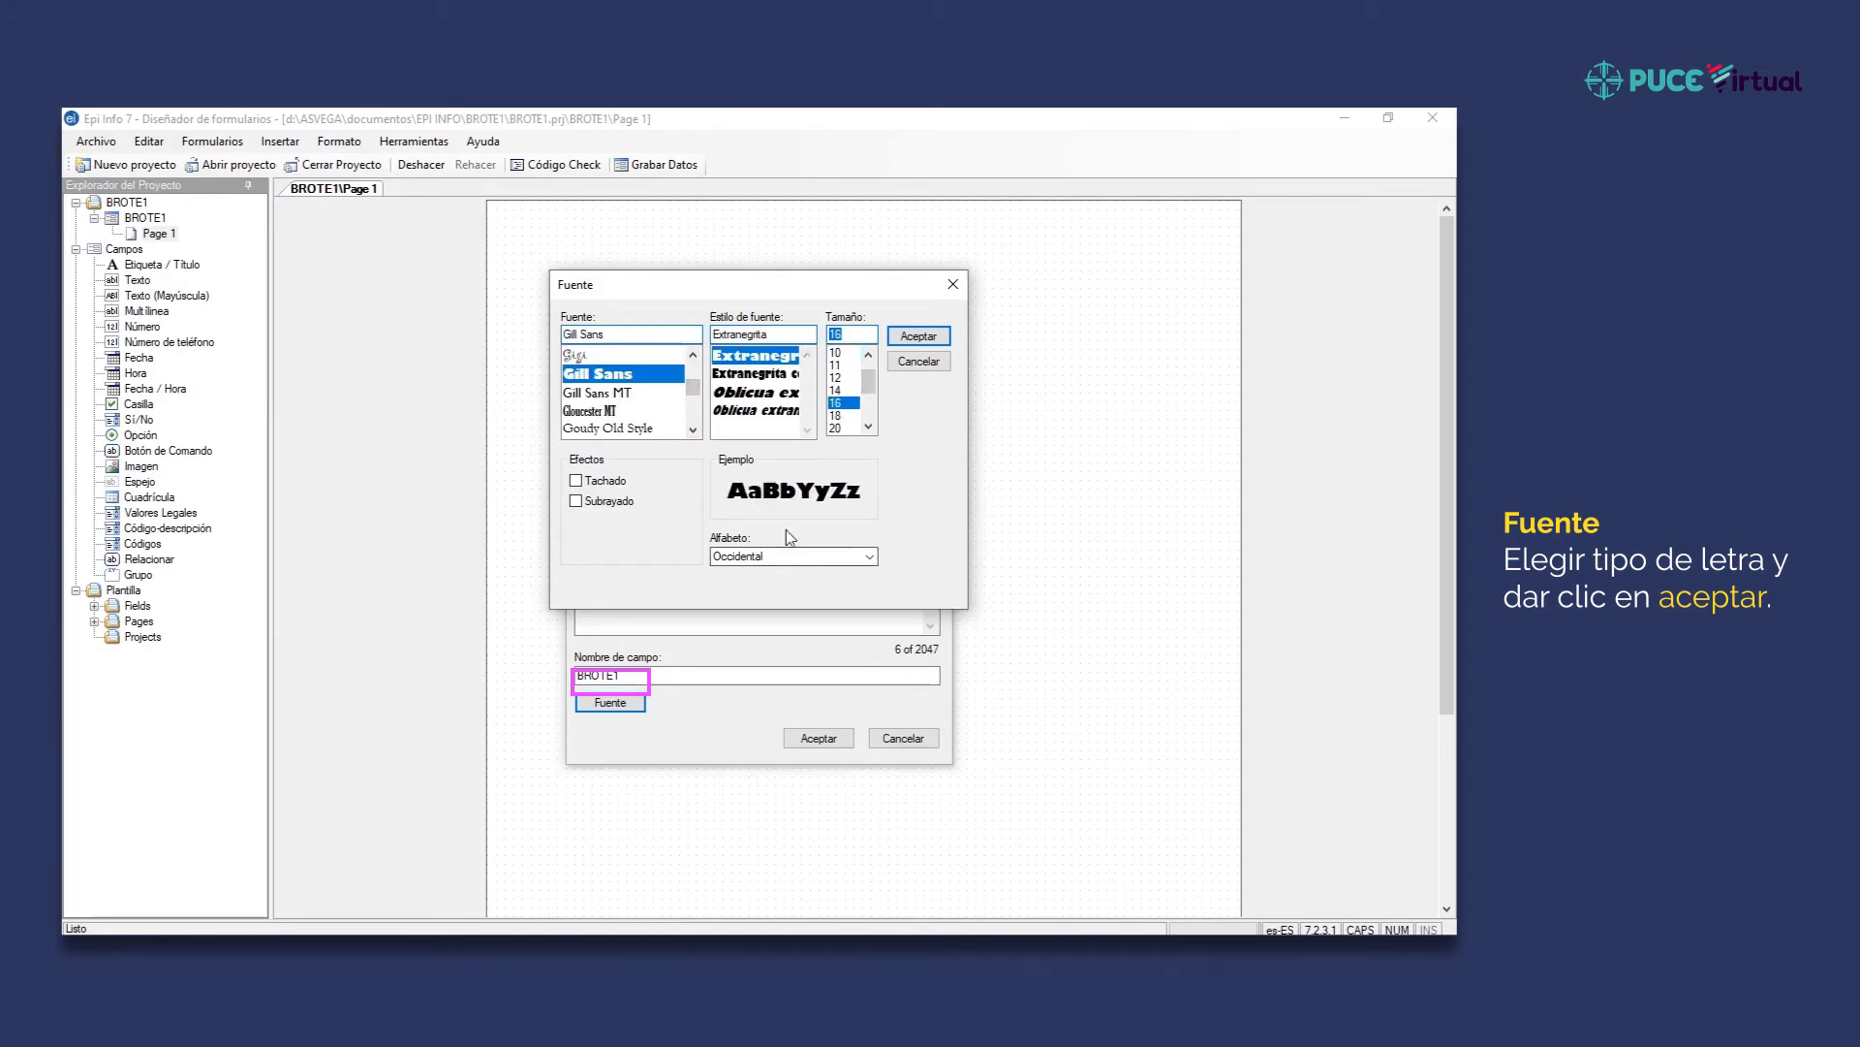
key("Return")
left_click(819, 741)
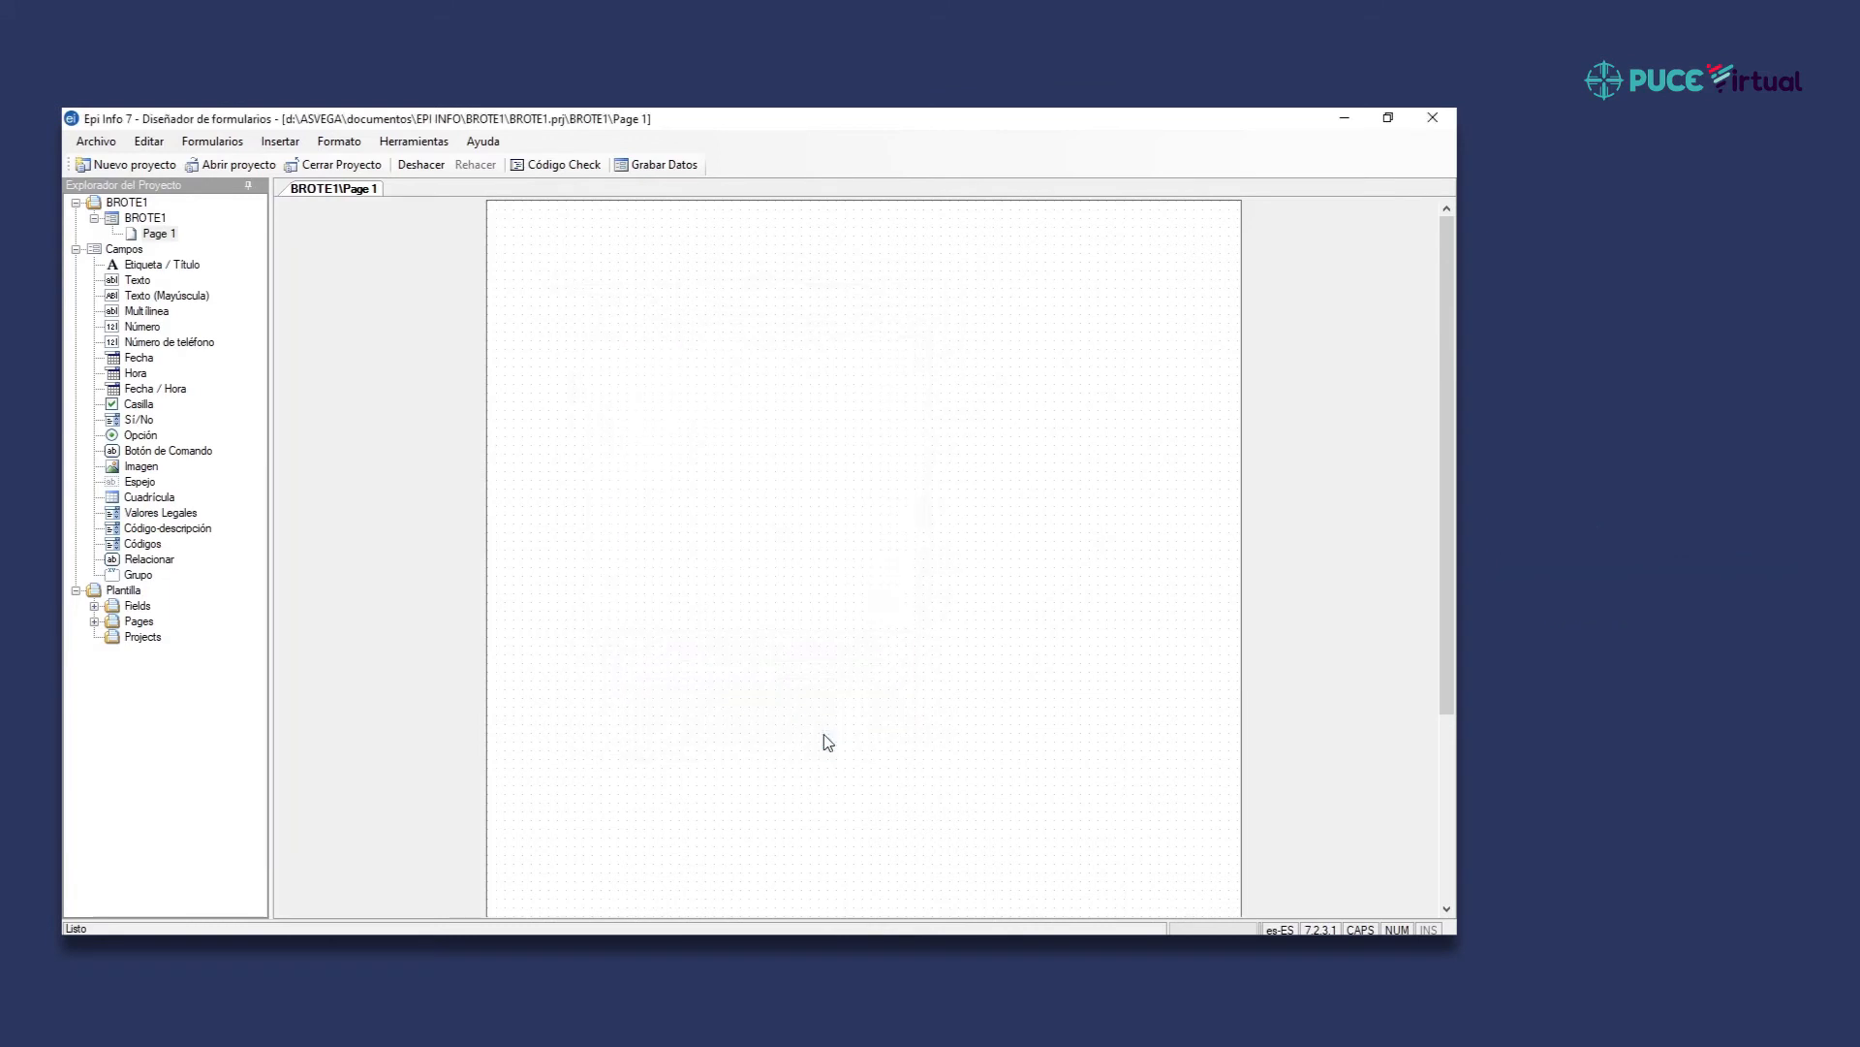
left_click(771, 339)
left_click_drag(770, 339, 879, 248)
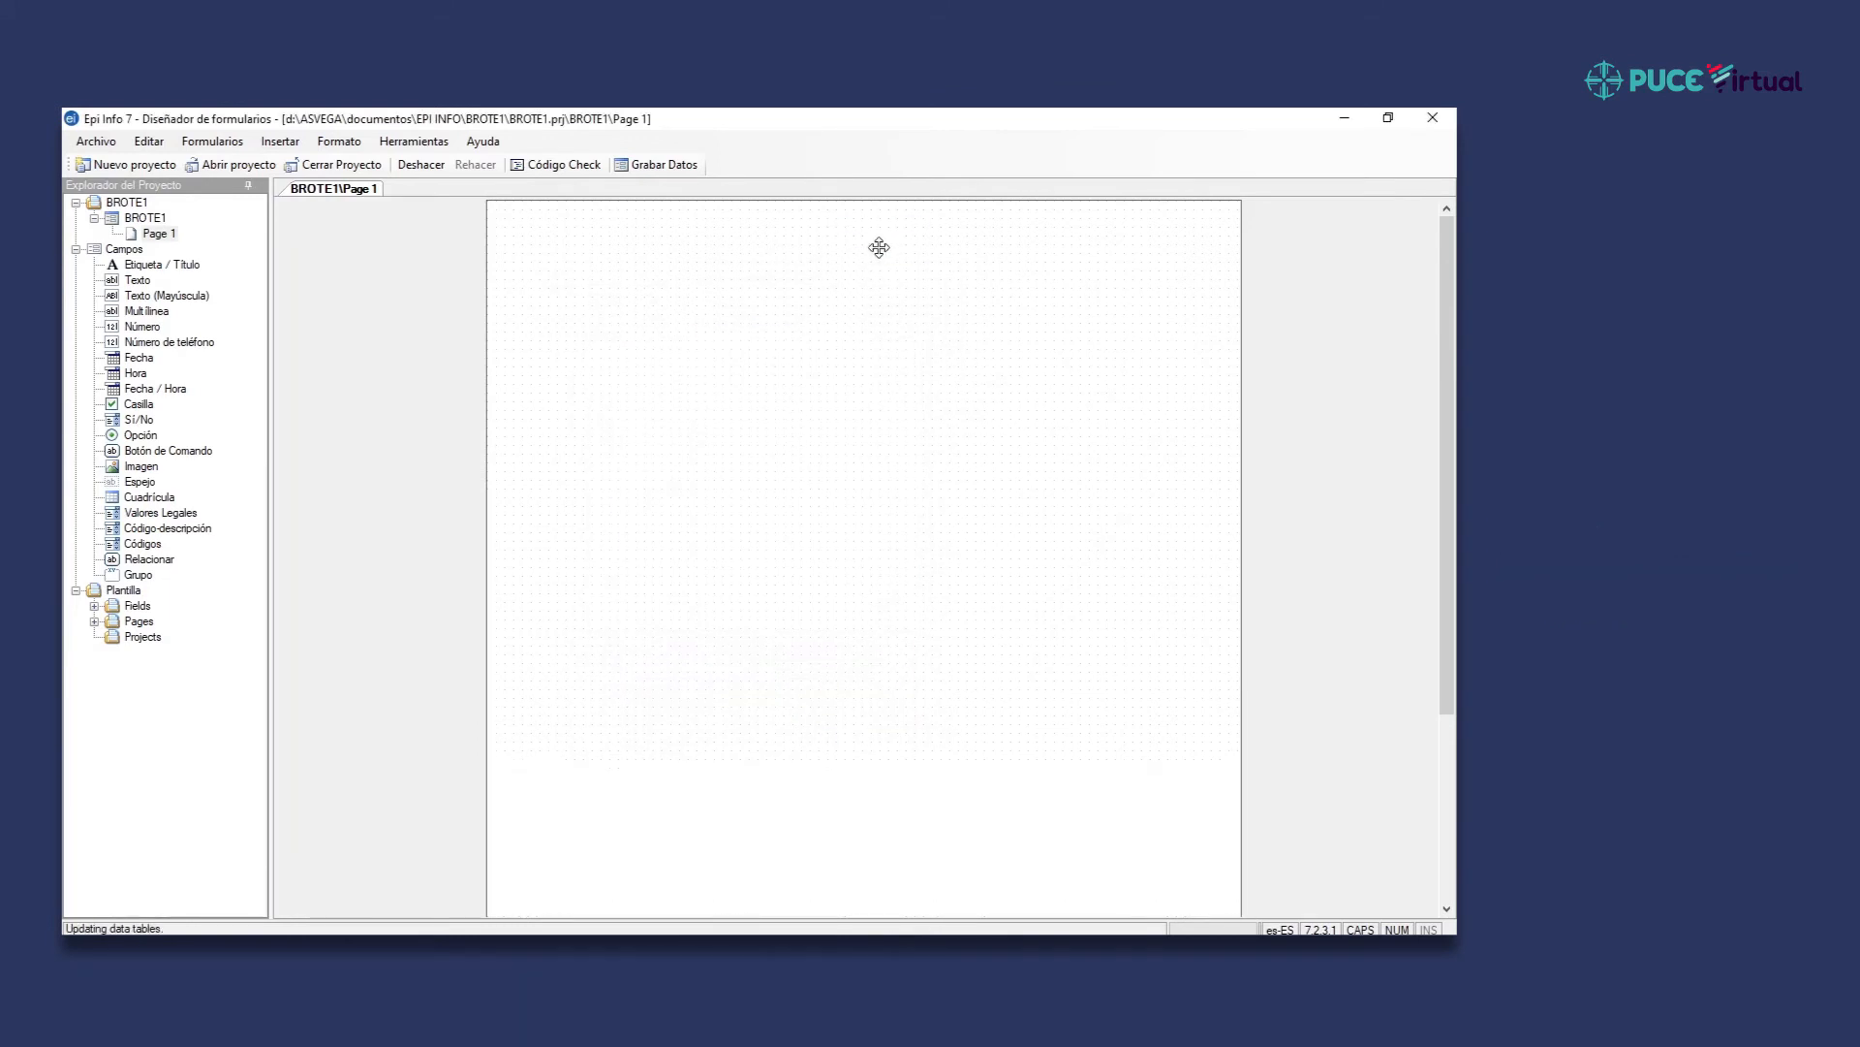
Add a text field with the prompt SEXO DEL PACIENTE, the field name SEXO and a maximum of 12 characters.
right_click(728, 318)
mouse_move(775, 332)
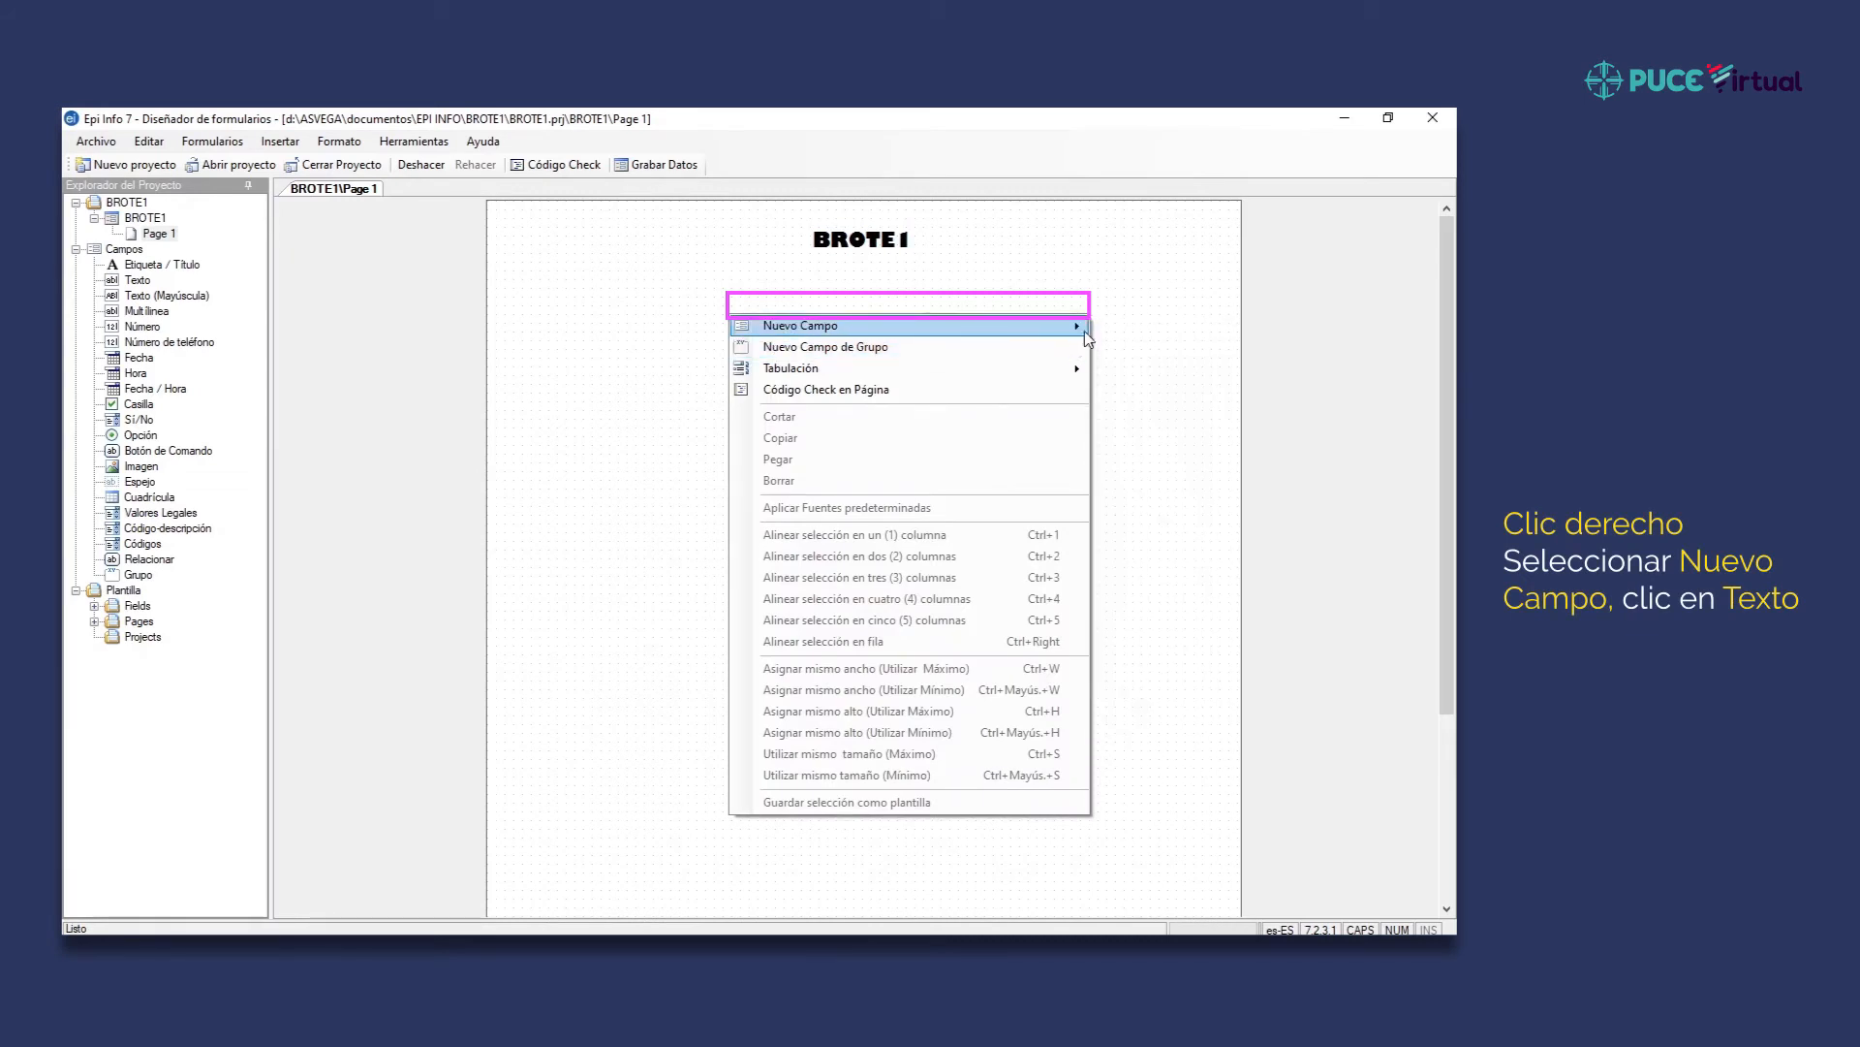
left_click(1142, 353)
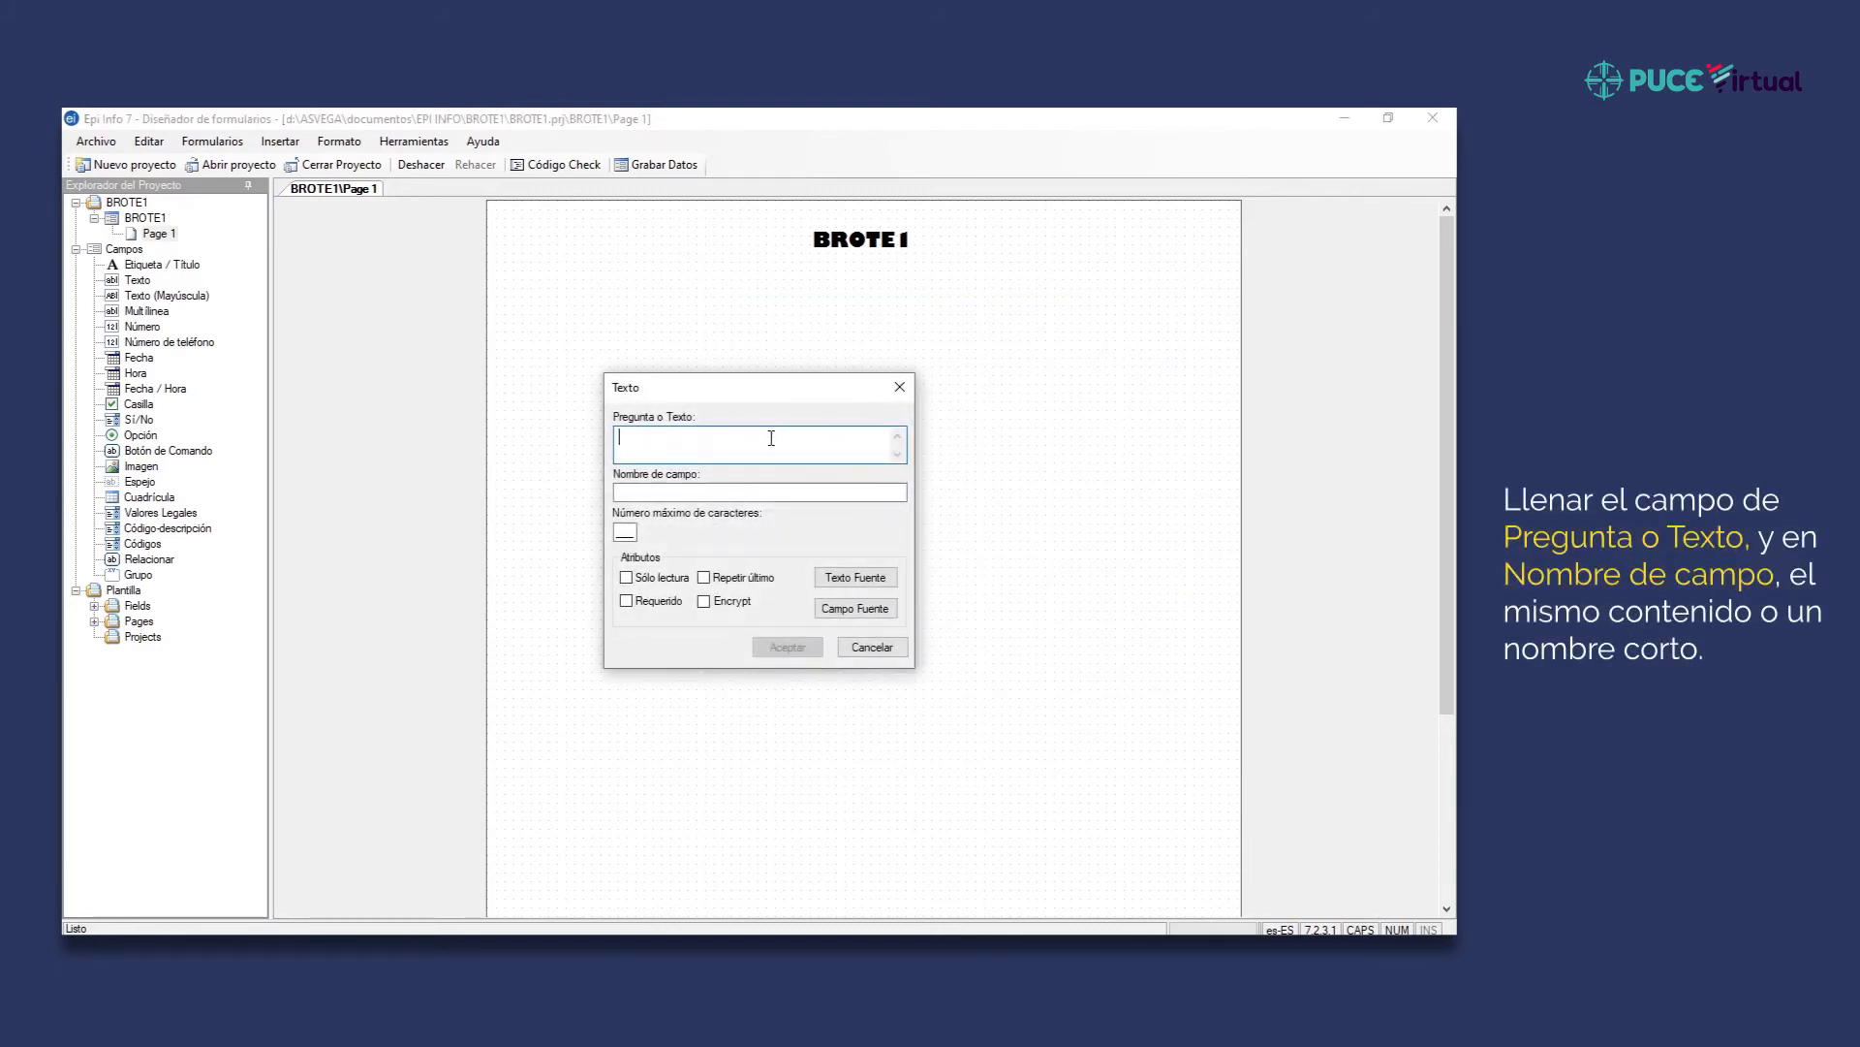
type("SEXO DEL PACIENTE")
left_click(690, 491)
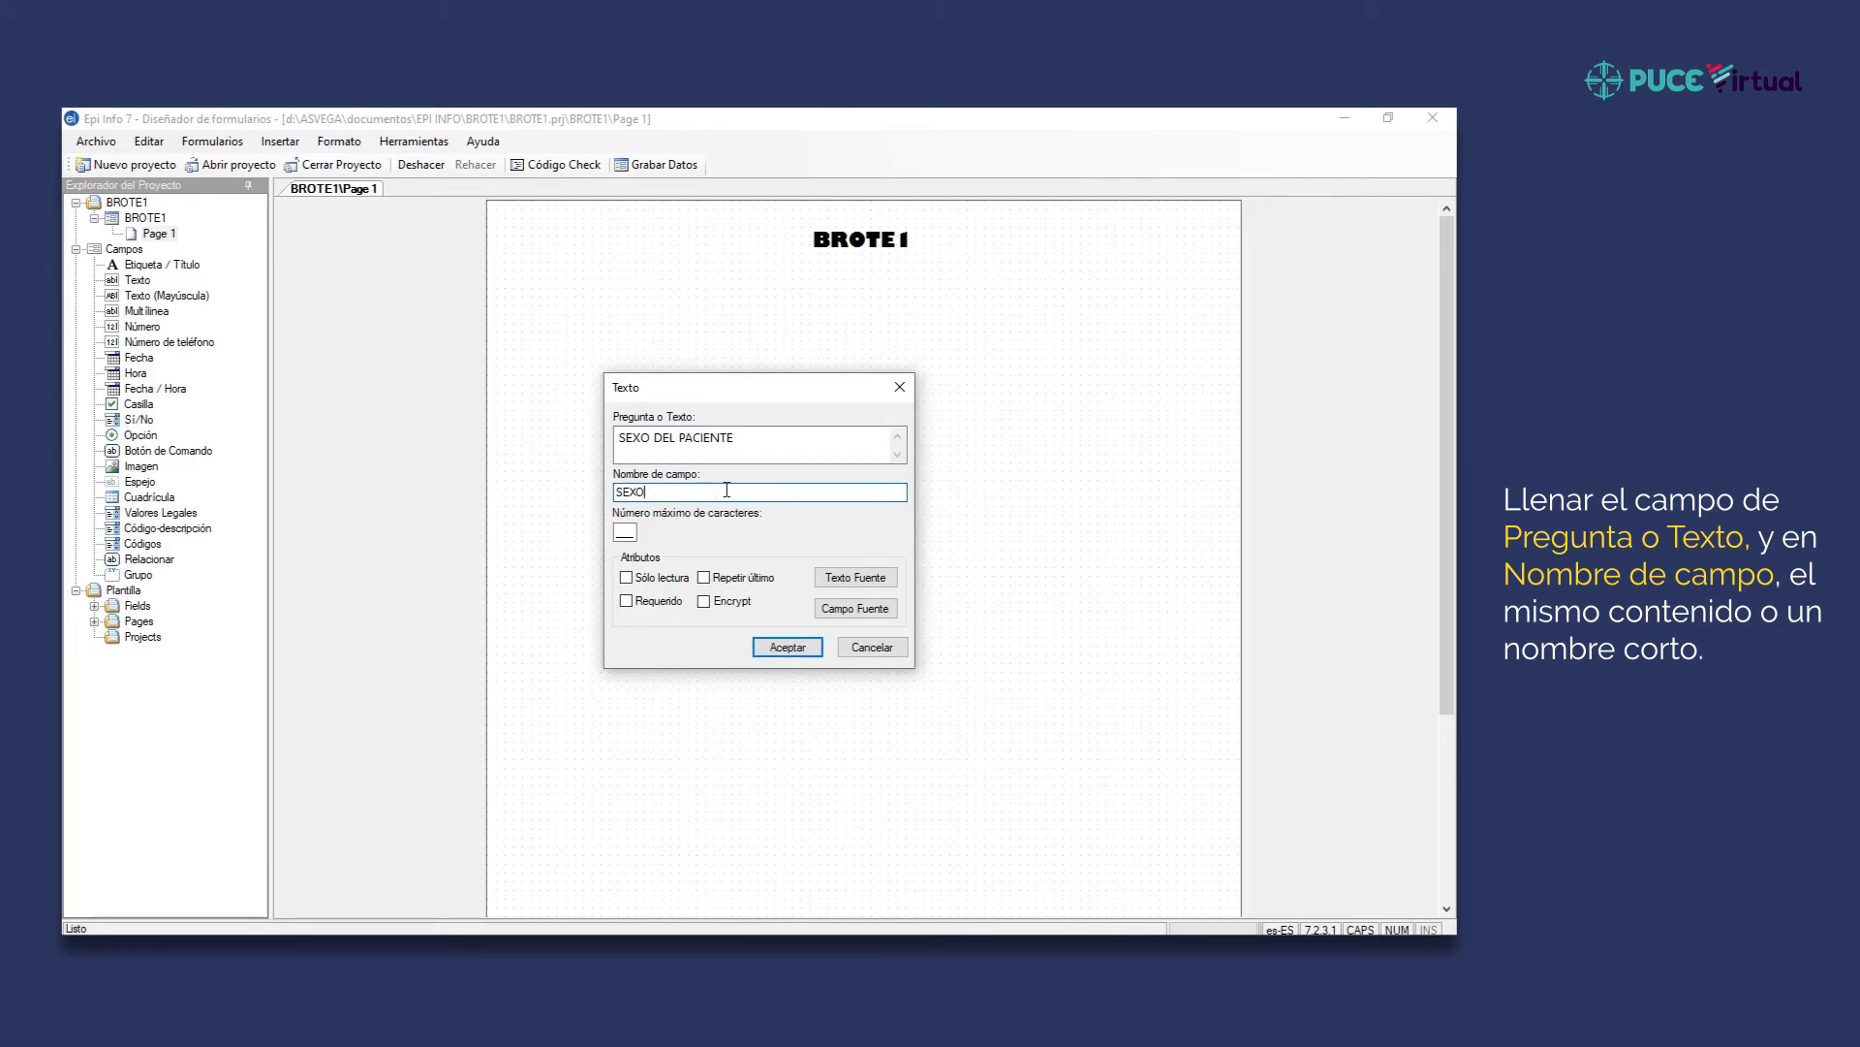
left_click(625, 532)
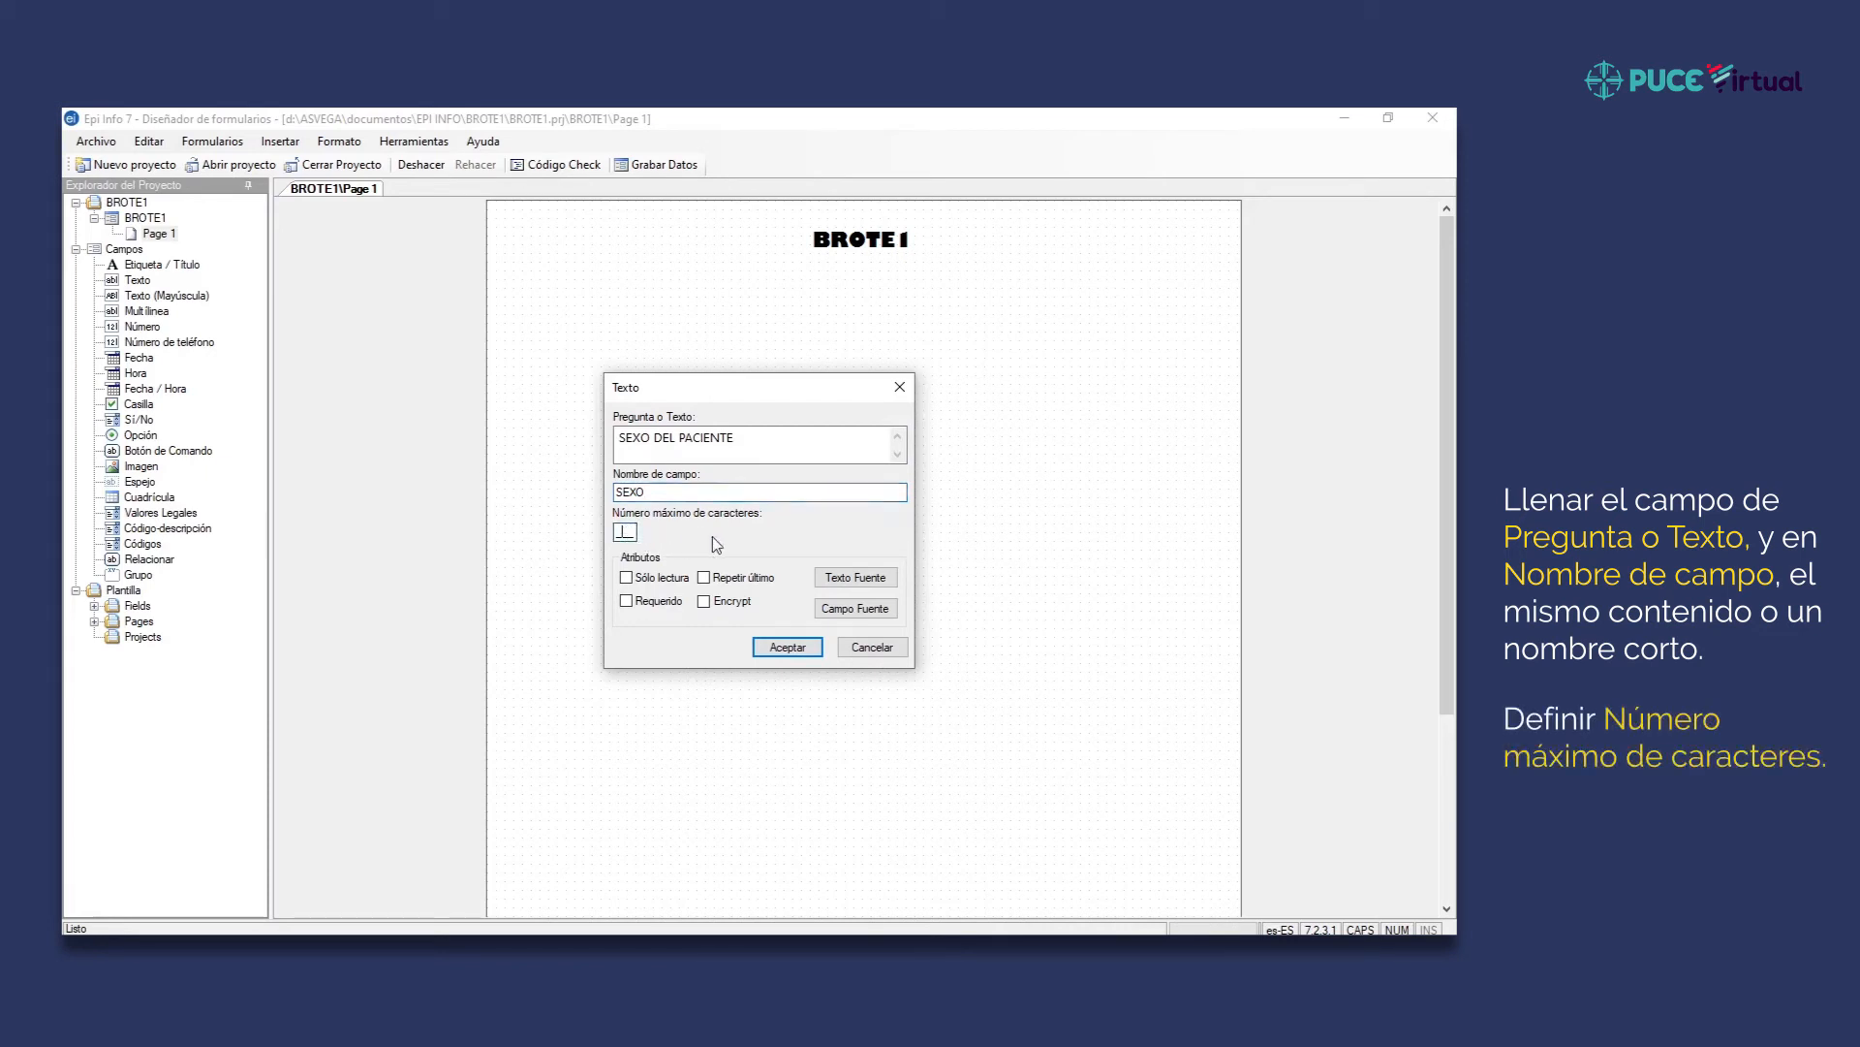
type("12")
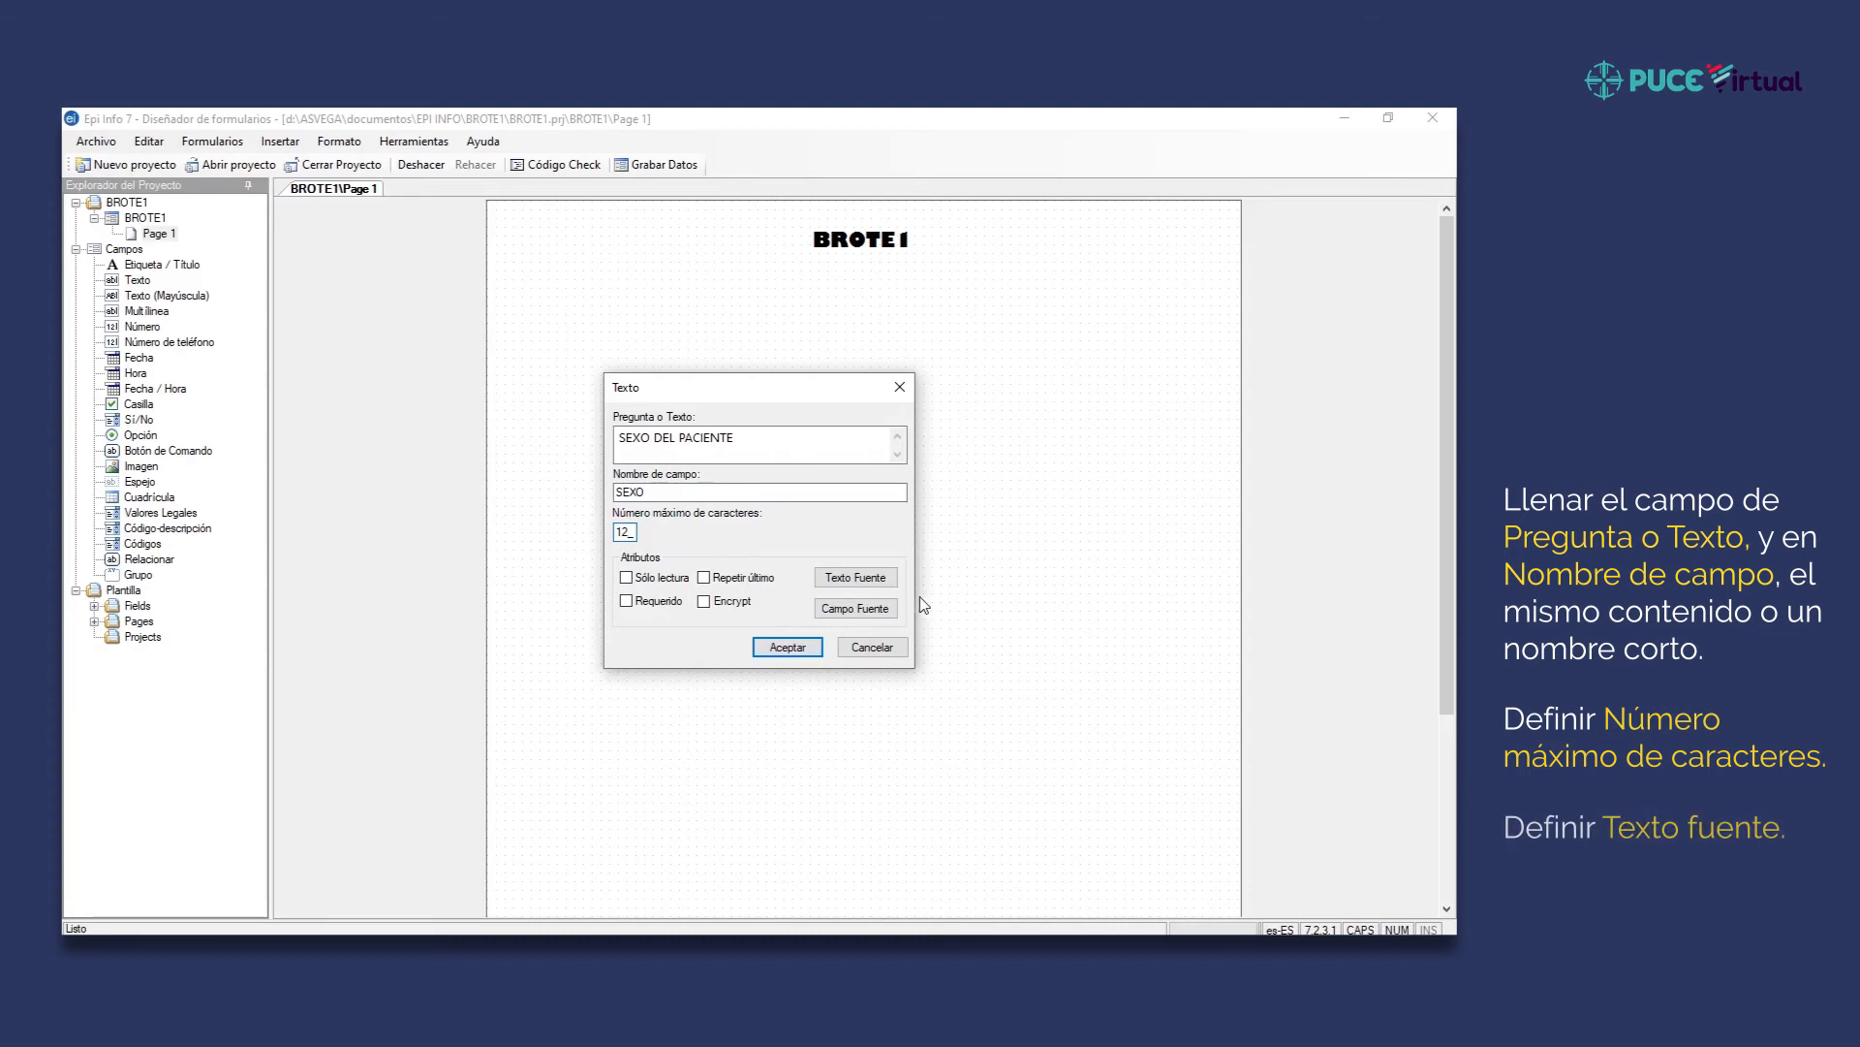
Set the prompt font to Segoe UI Emoji Normal, size 11, and place the SEXO field on the page.
left_click(868, 582)
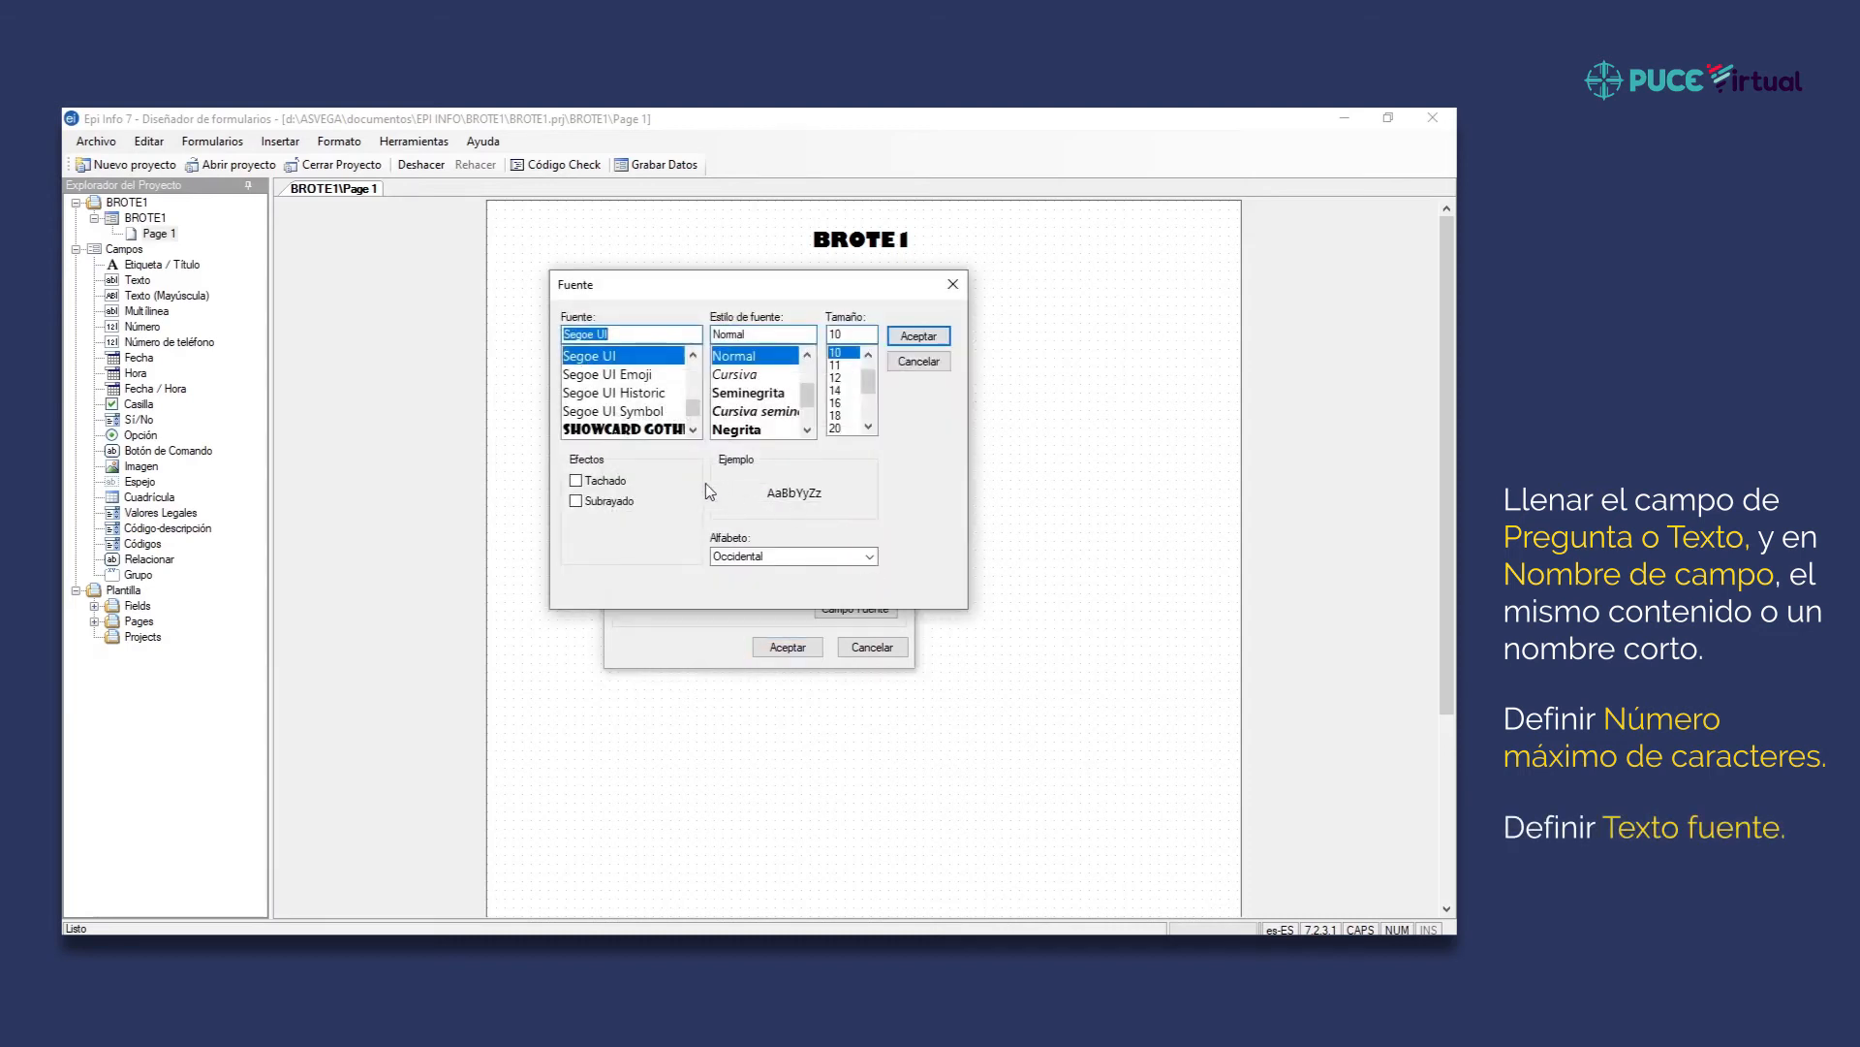
left_click(632, 379)
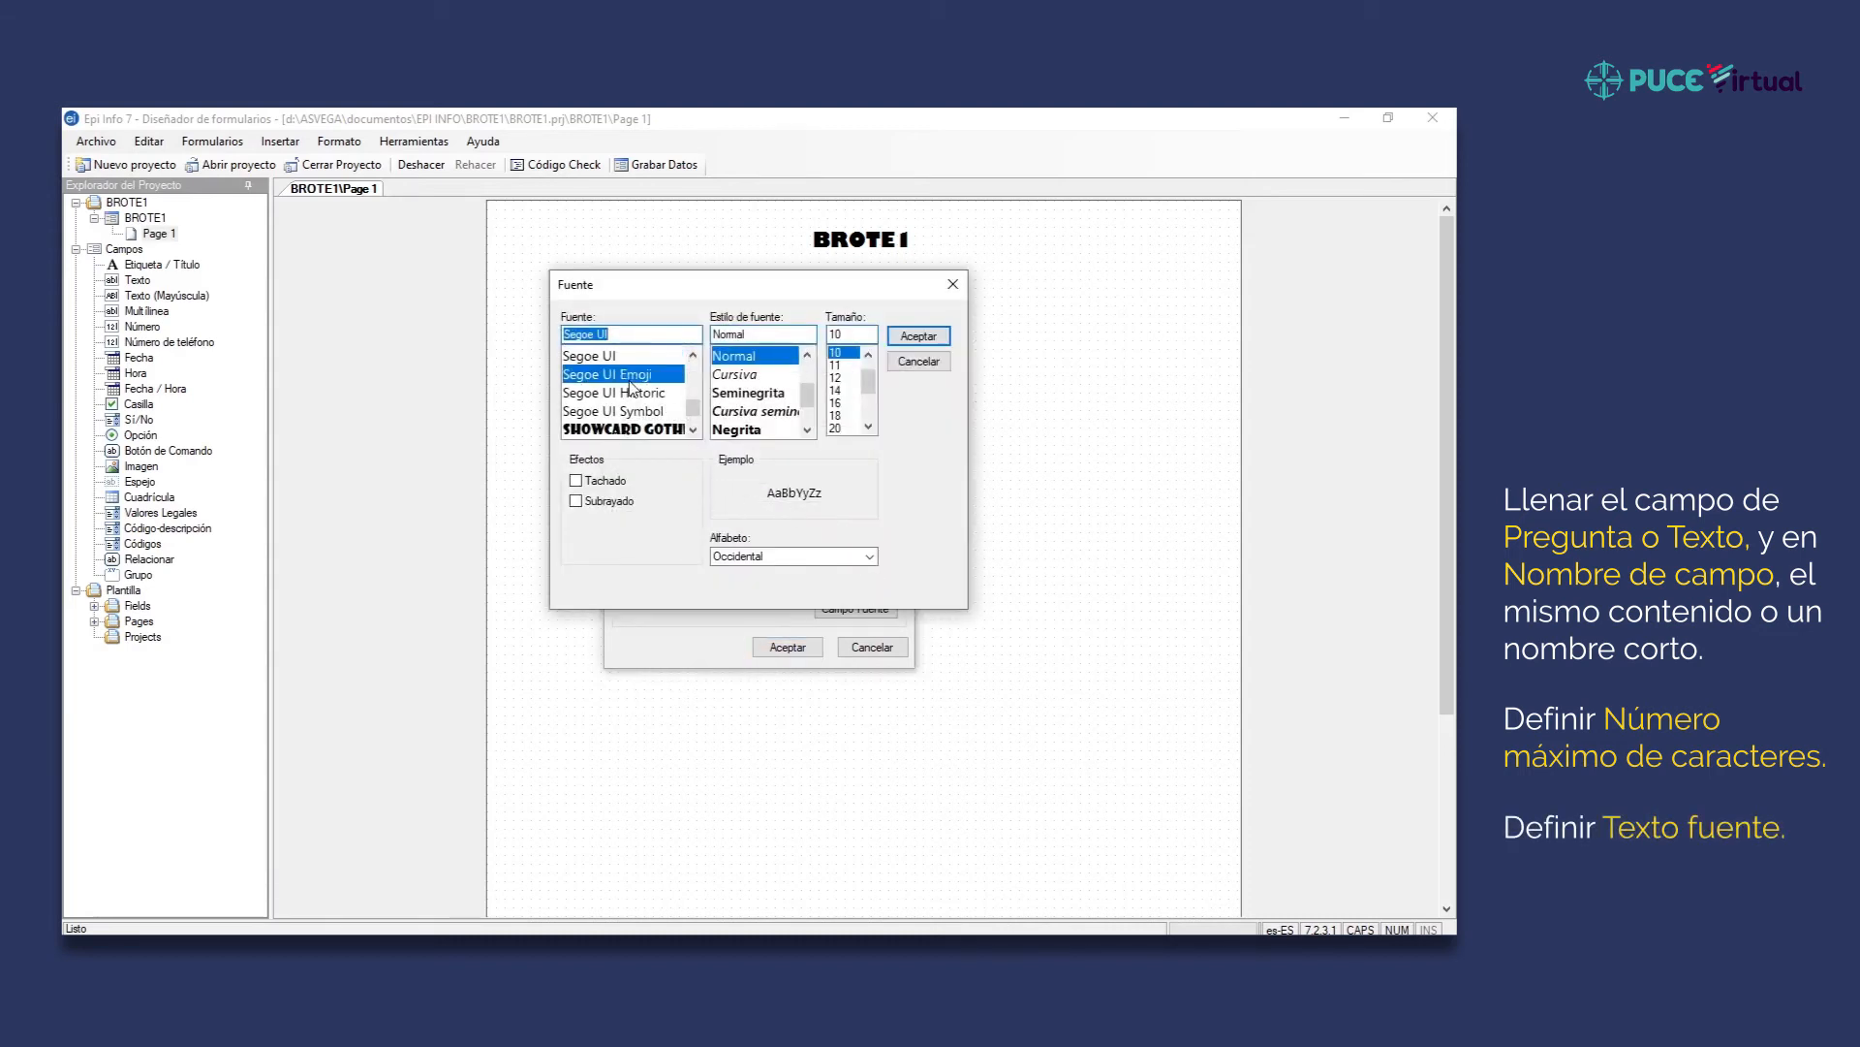
left_click(841, 365)
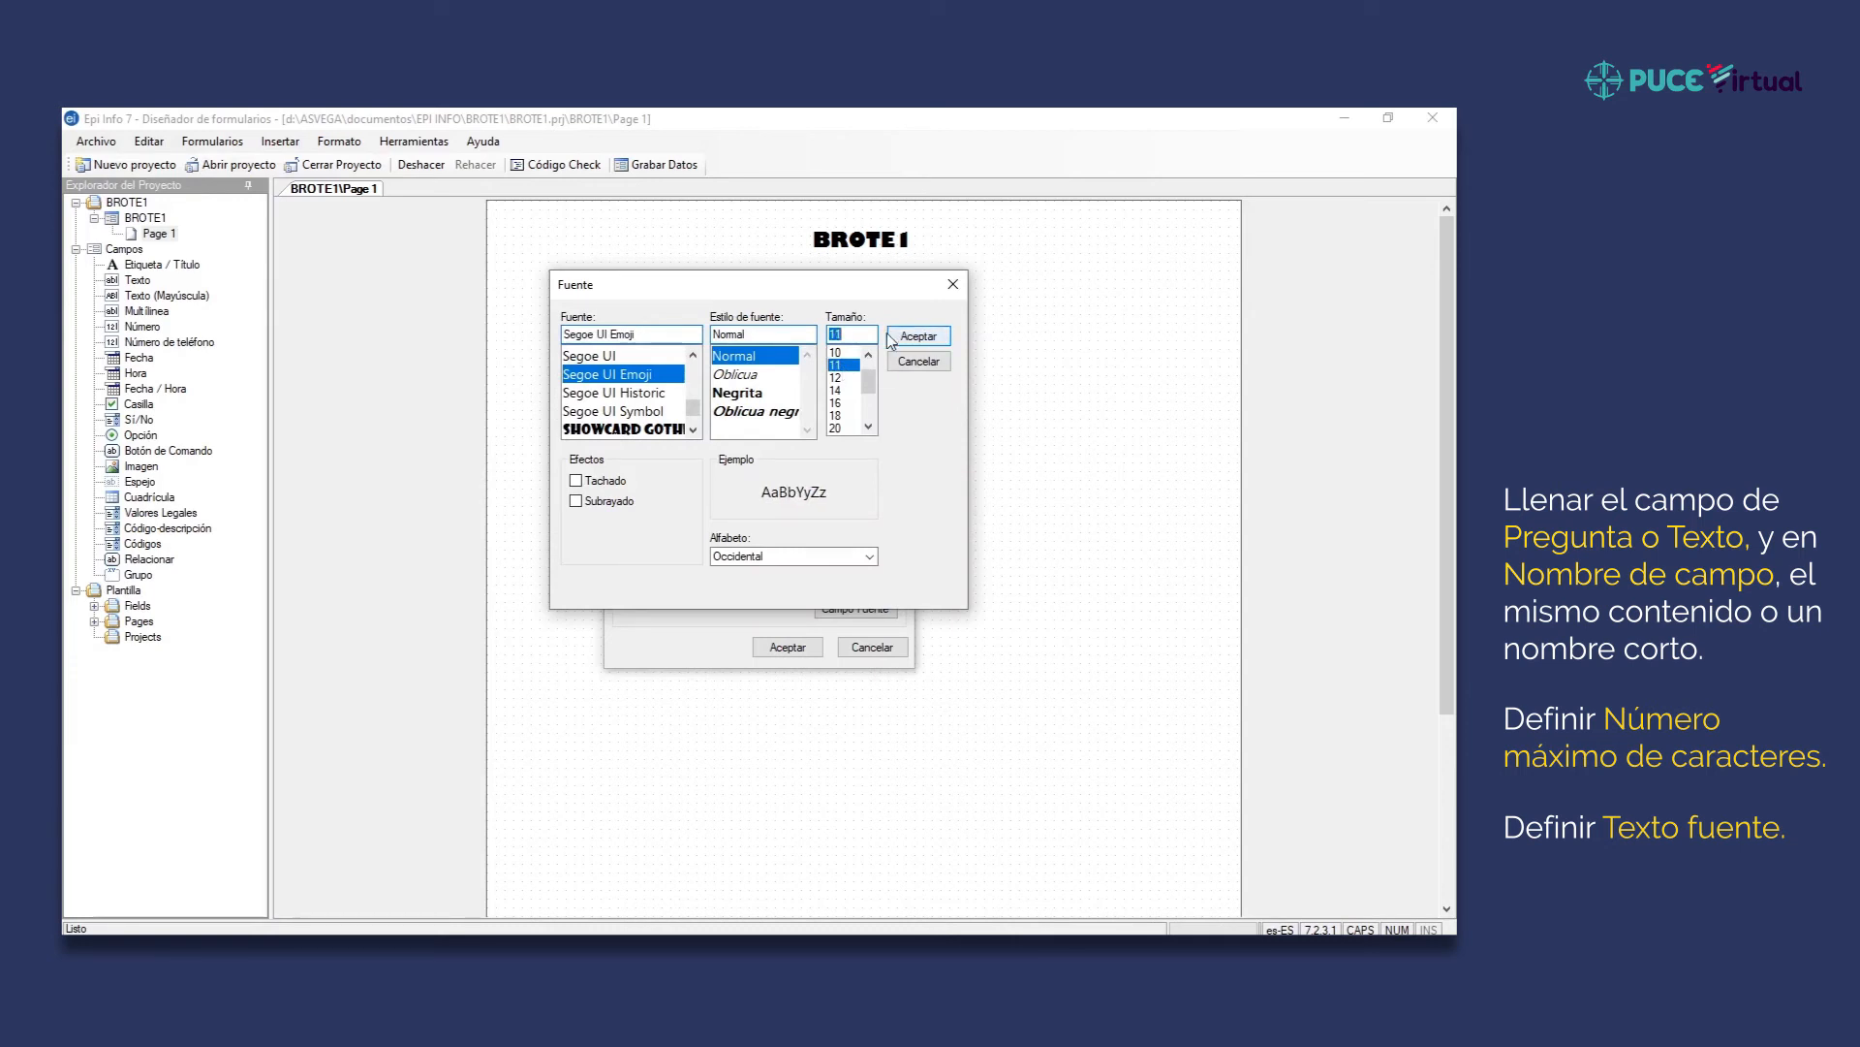
left_click(917, 336)
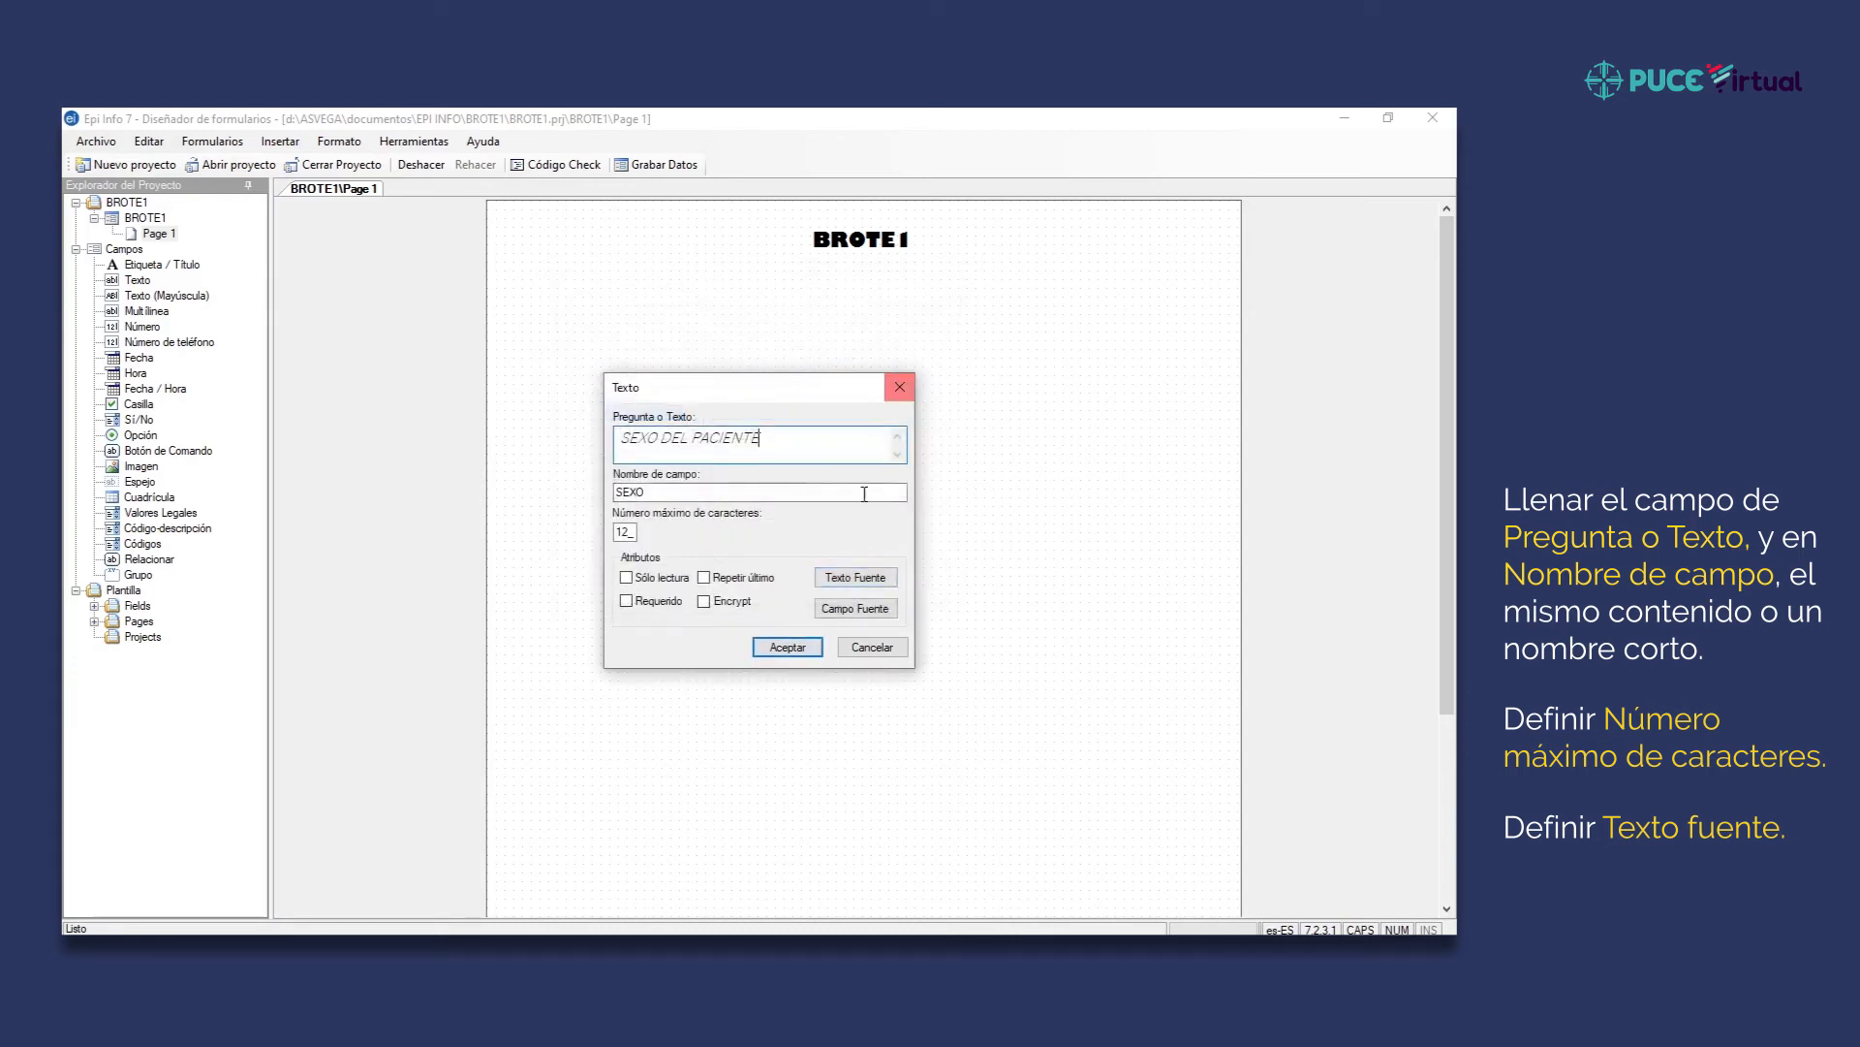
left_click(788, 646)
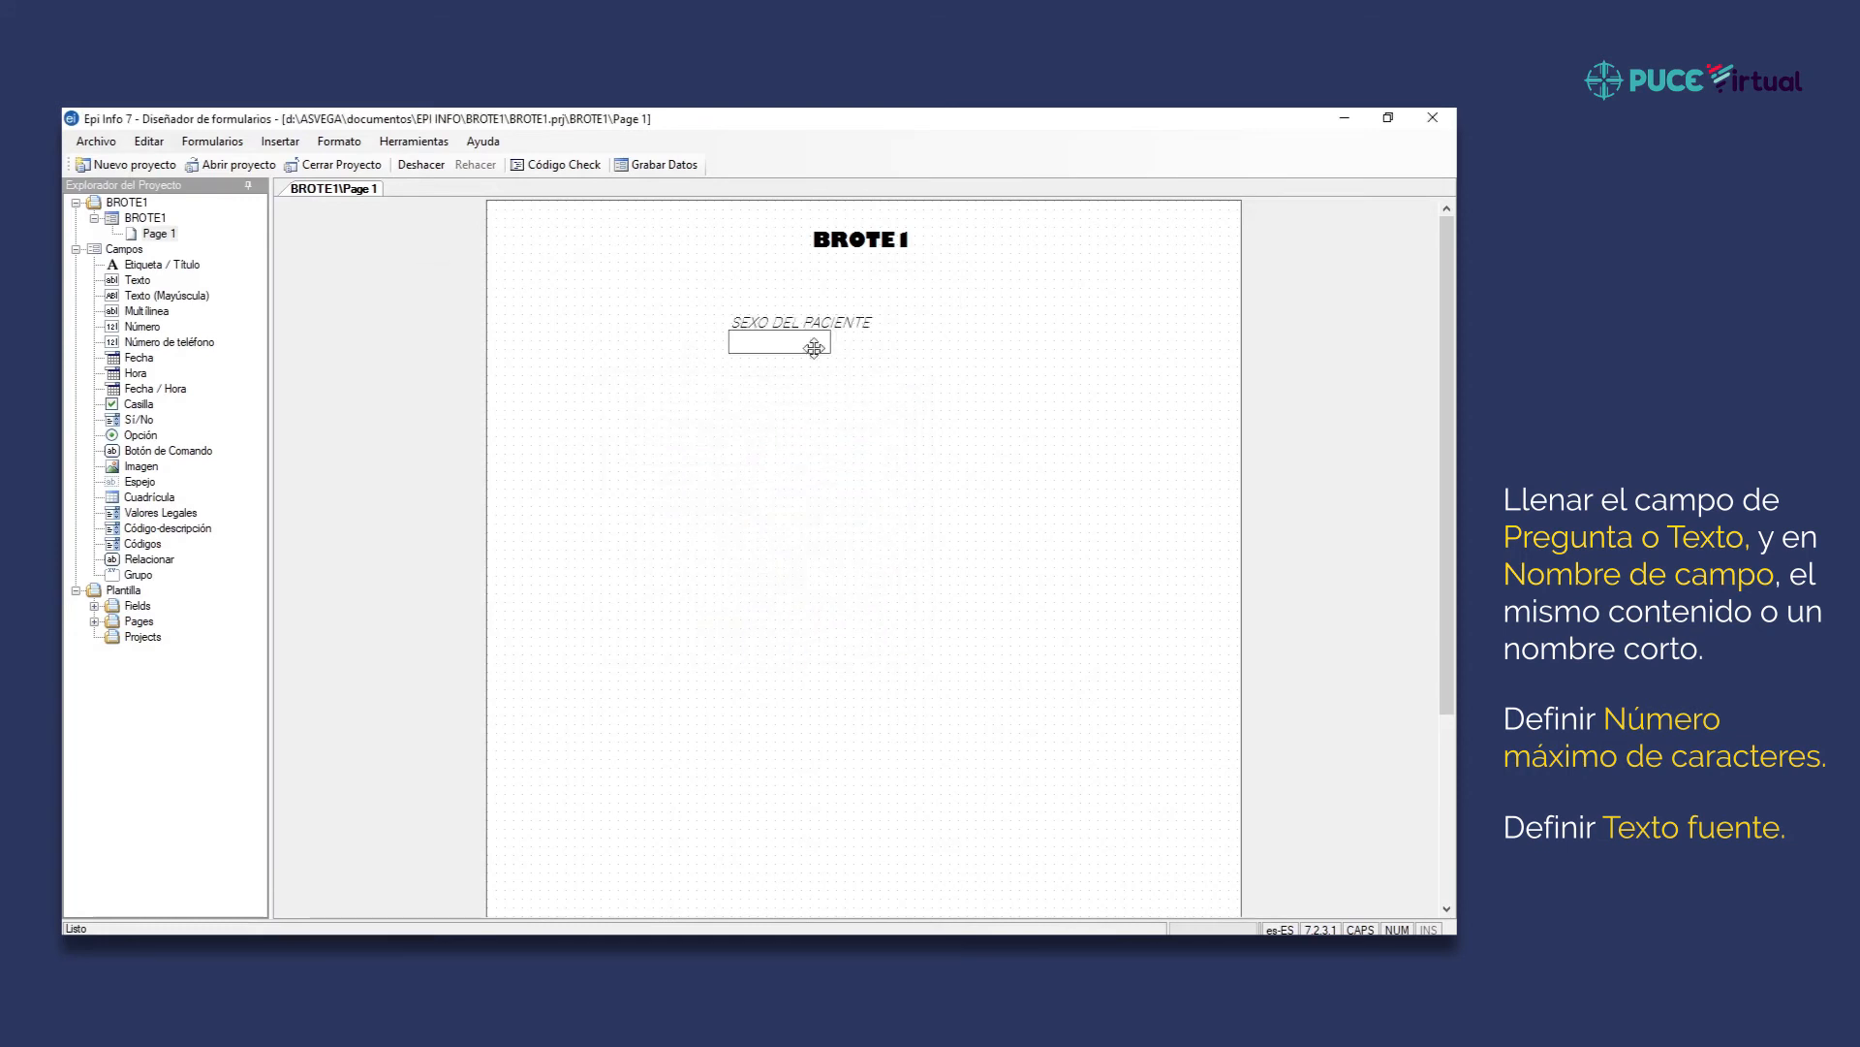
Reposition the SEXO field below the title, with its input box near the page's left margin and the prompt beside it.
left_click_drag(814, 348, 719, 312)
left_click(579, 307)
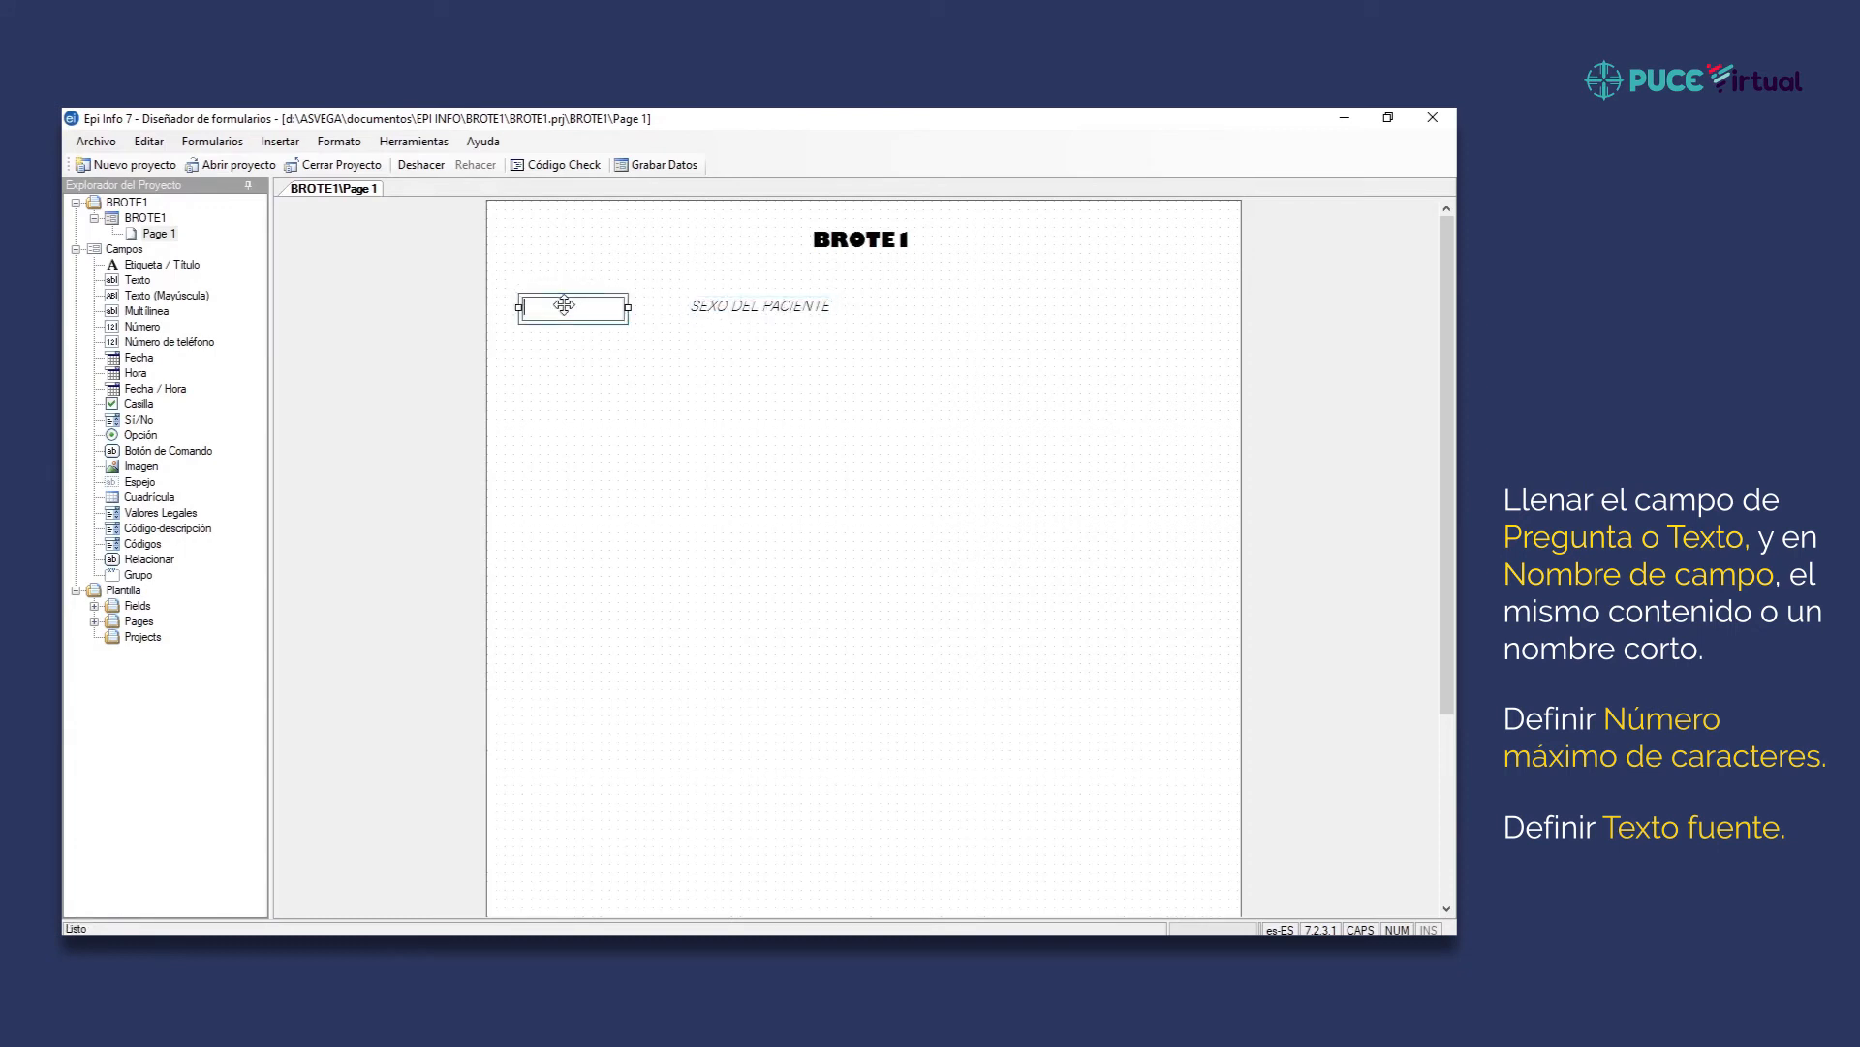
left_click(611, 410)
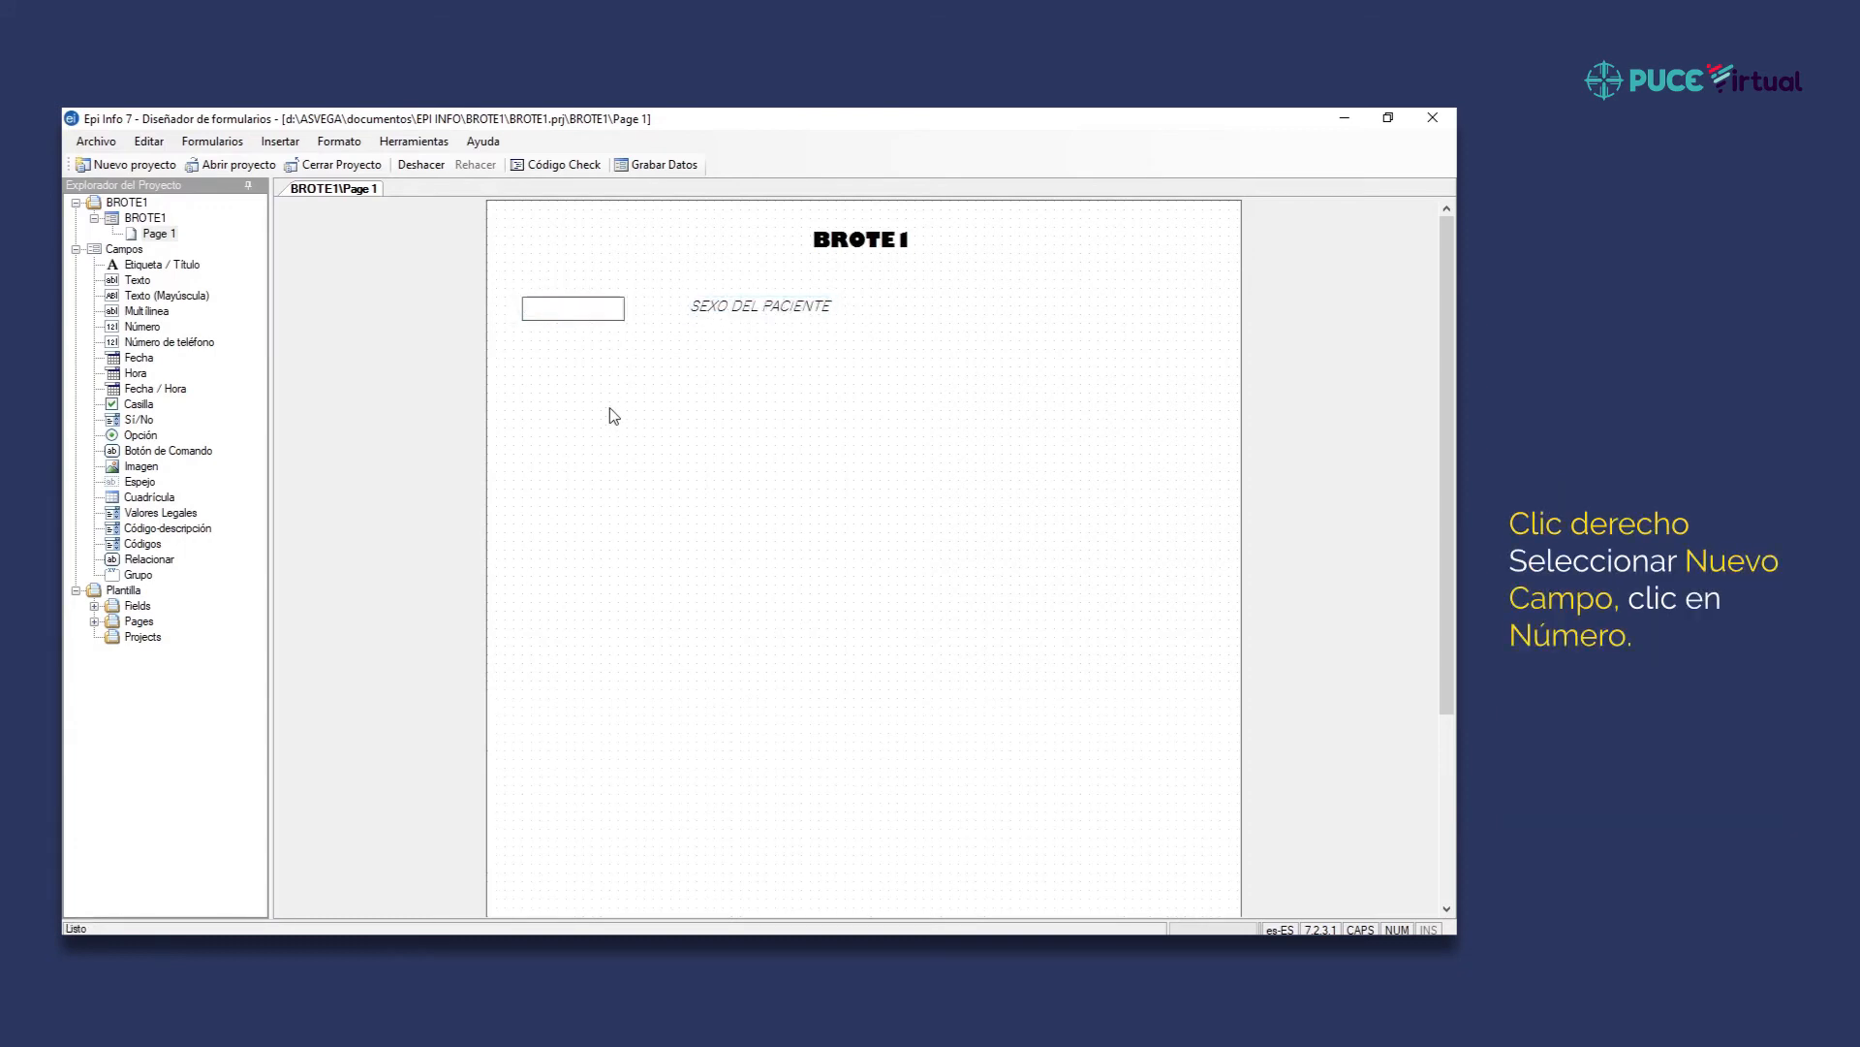
Start a new number field below the SEXO field with the prompt ¿CUÁNTOS AÑOS TIENE?
right_click(610, 411)
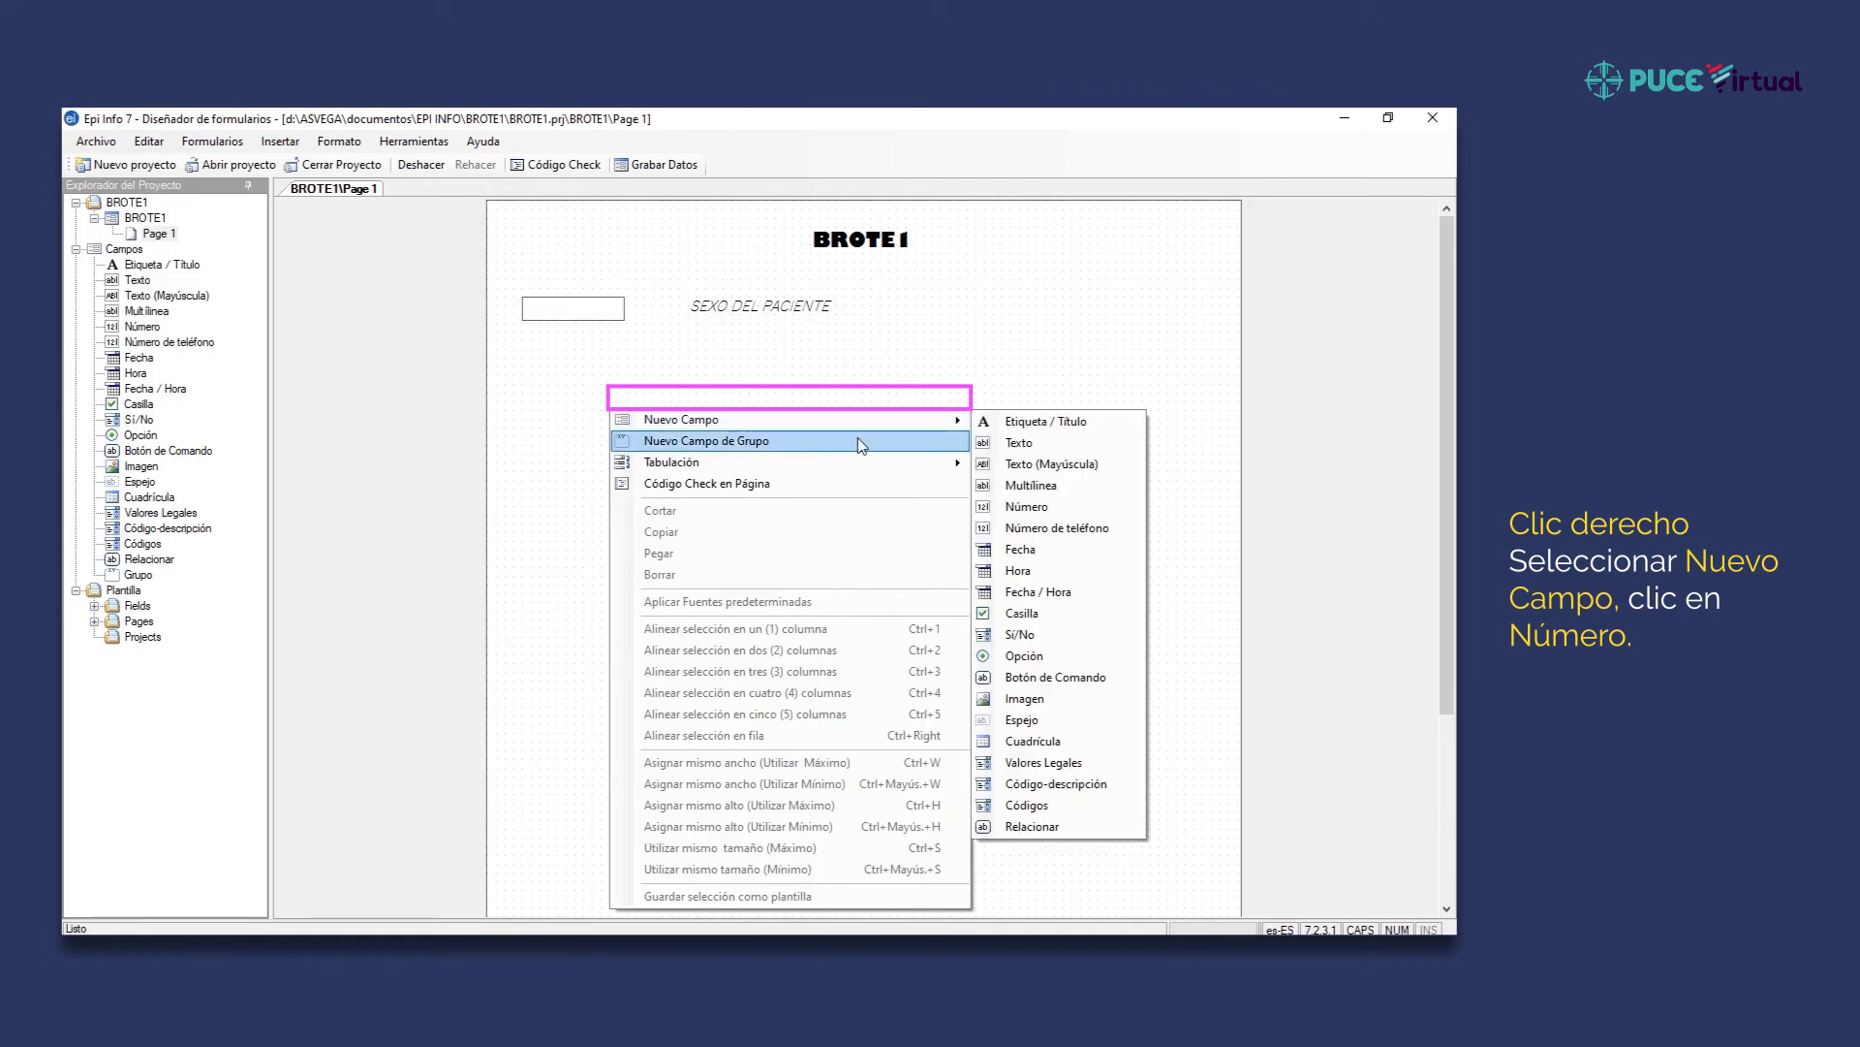
mouse_move(967, 426)
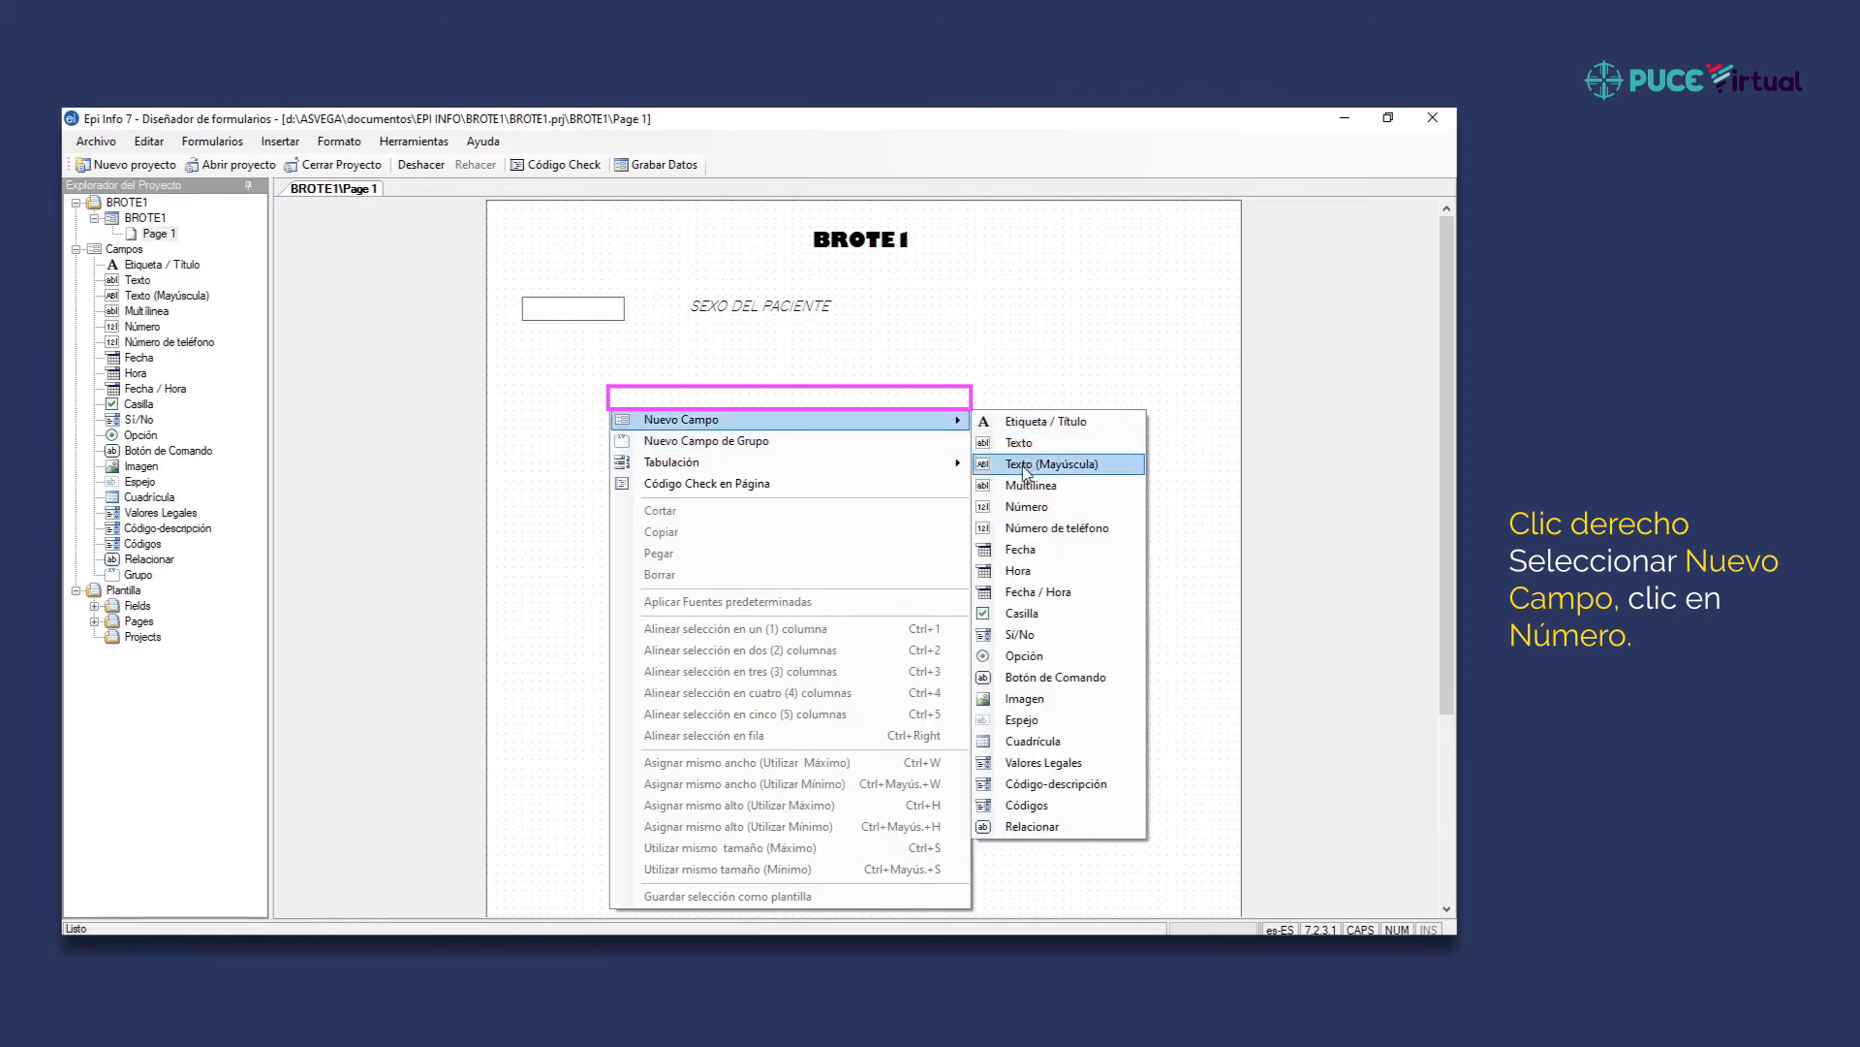
left_click(1019, 510)
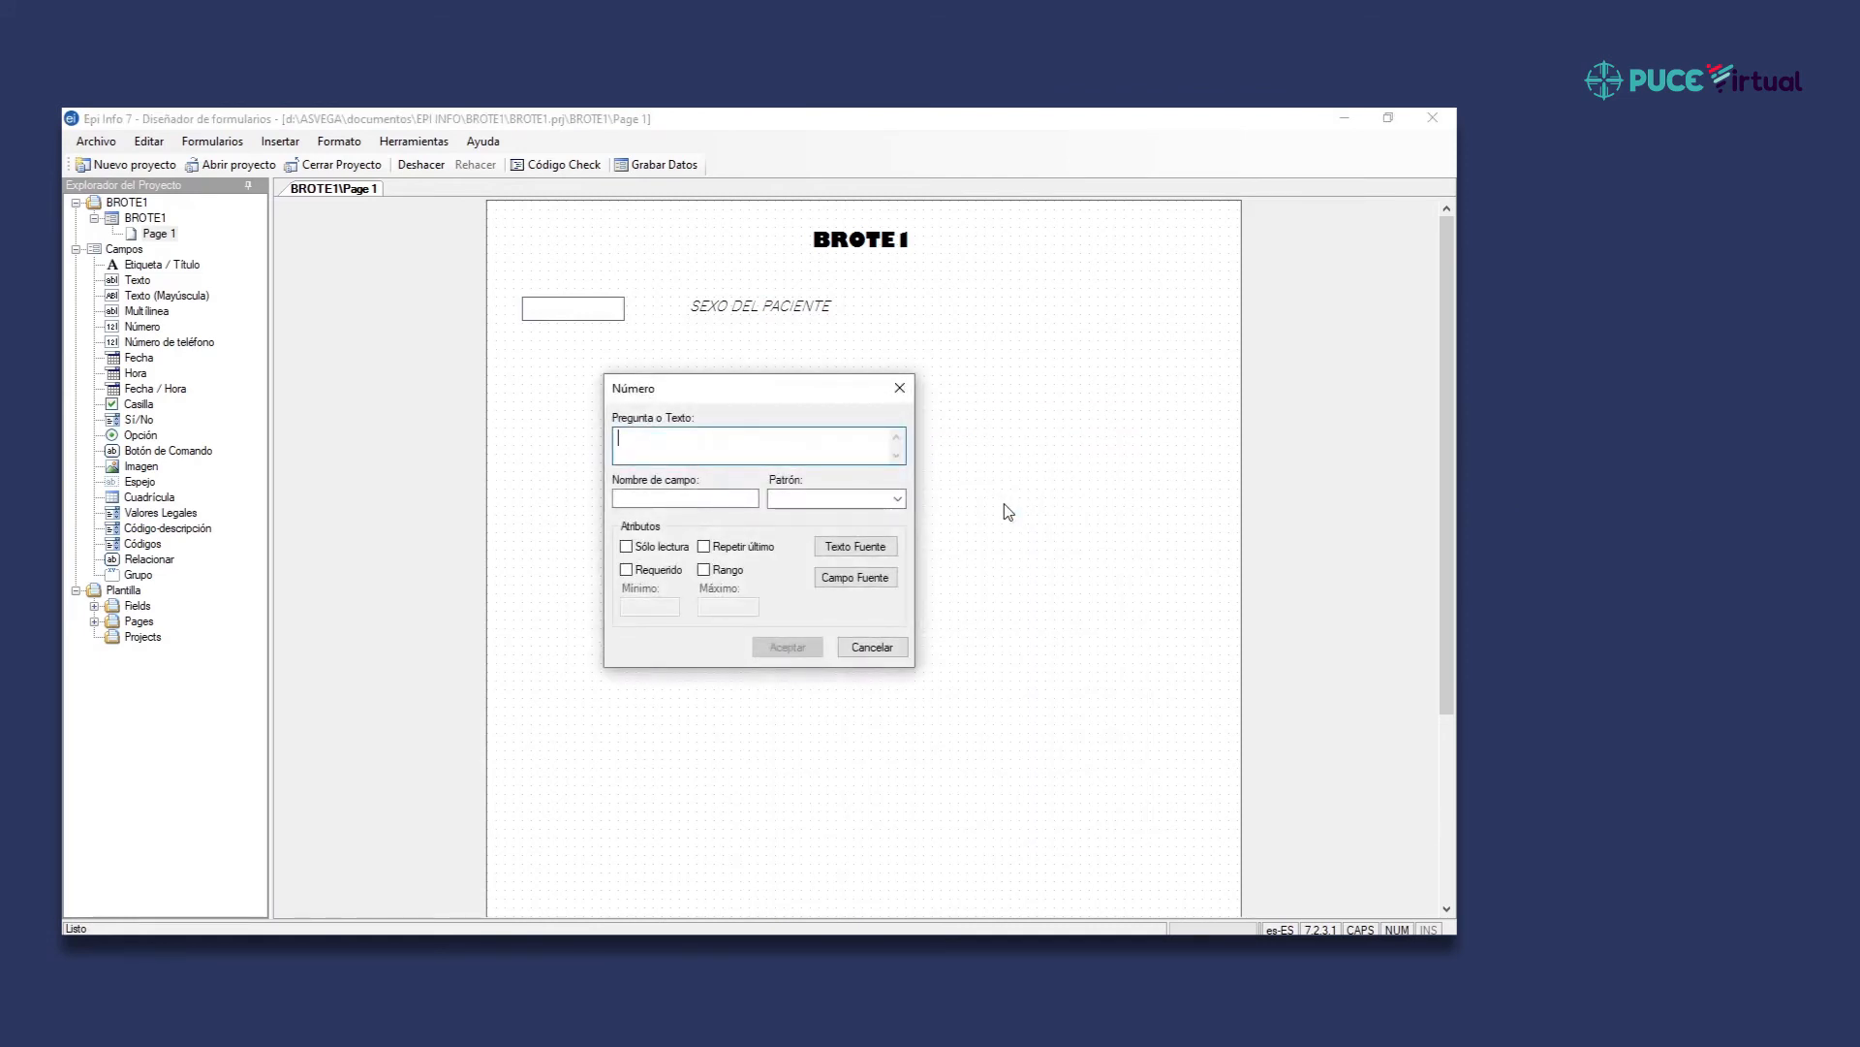
type("¿CU")
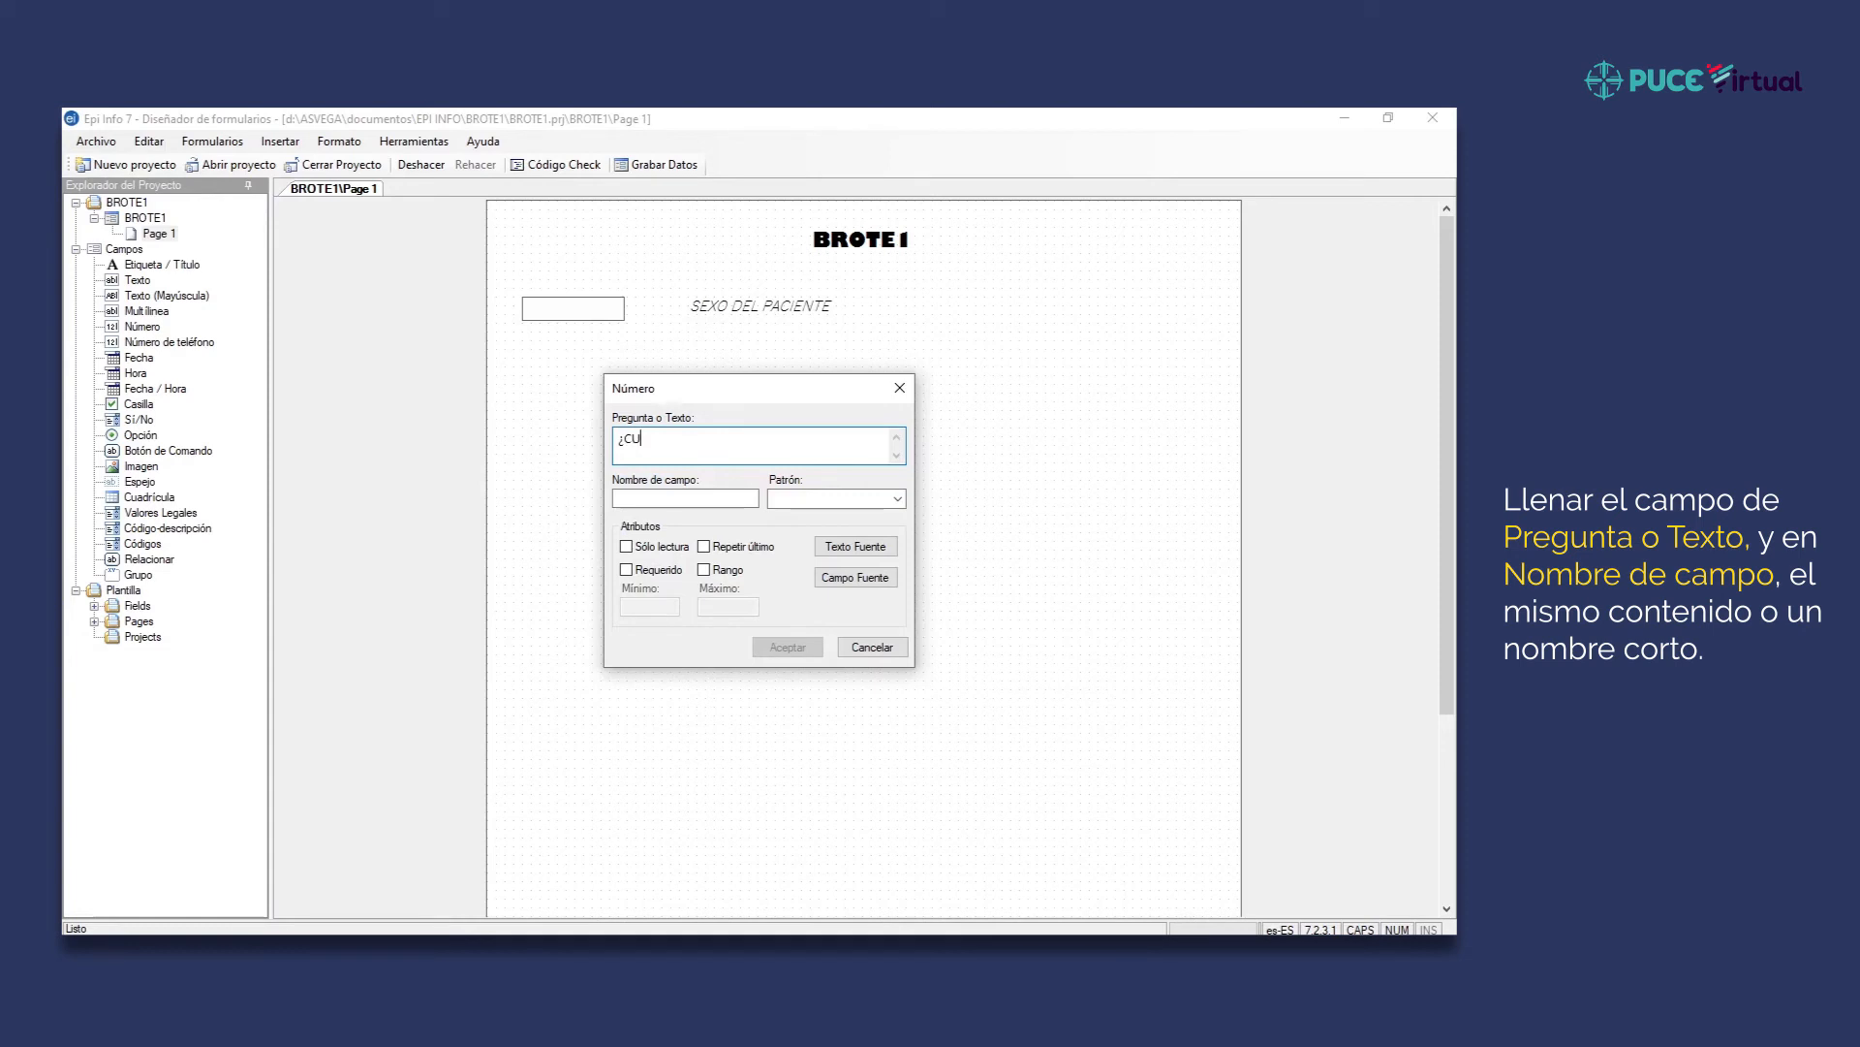
type("ÁNTOS AÑOS TIENE?")
left_click(709, 497)
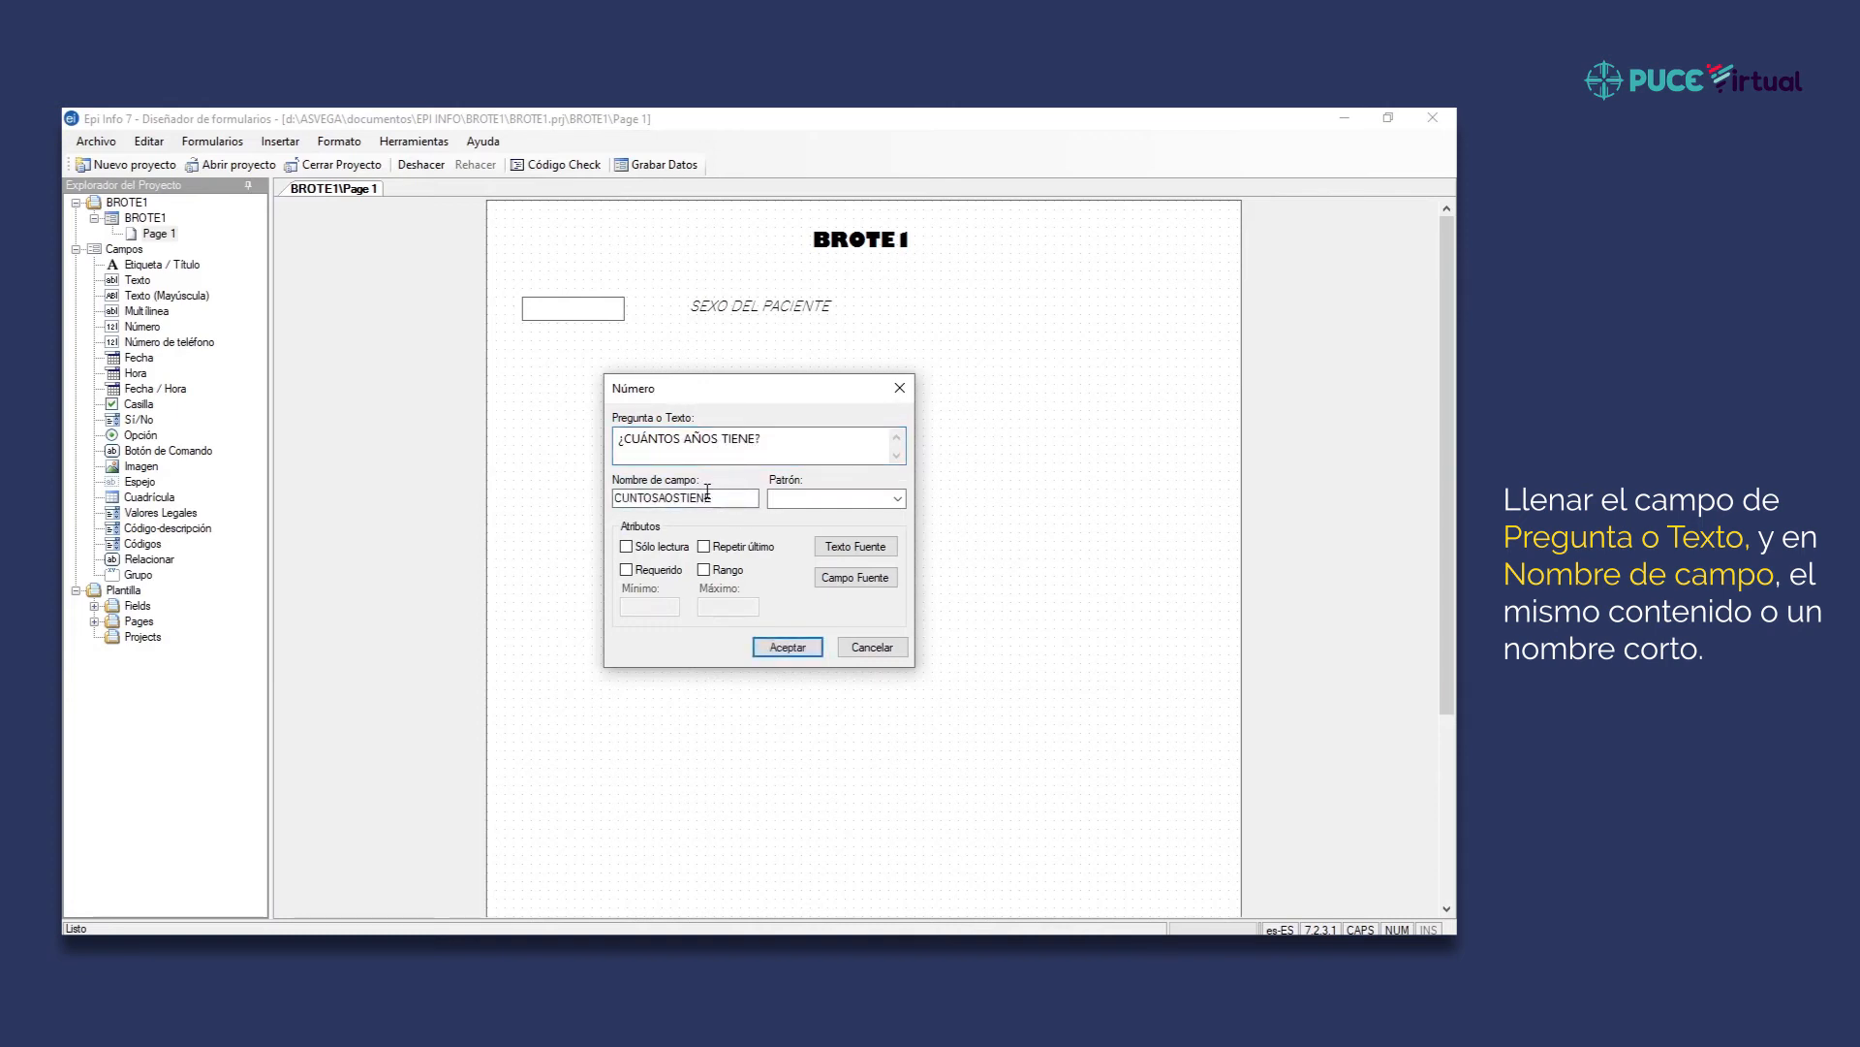
Replace the number field's suggested name with EDAD and set its pattern to ####.
key("BackSpace")
key("BackSpace")
key("BackSpace")
key("BackSpace")
key("BackSpace")
key("BackSpace")
key("BackSpace")
key("BackSpace")
key("BackSpace")
key("BackSpace")
key("BackSpace")
key("BackSpace")
type("EDA")
left_click(898, 498)
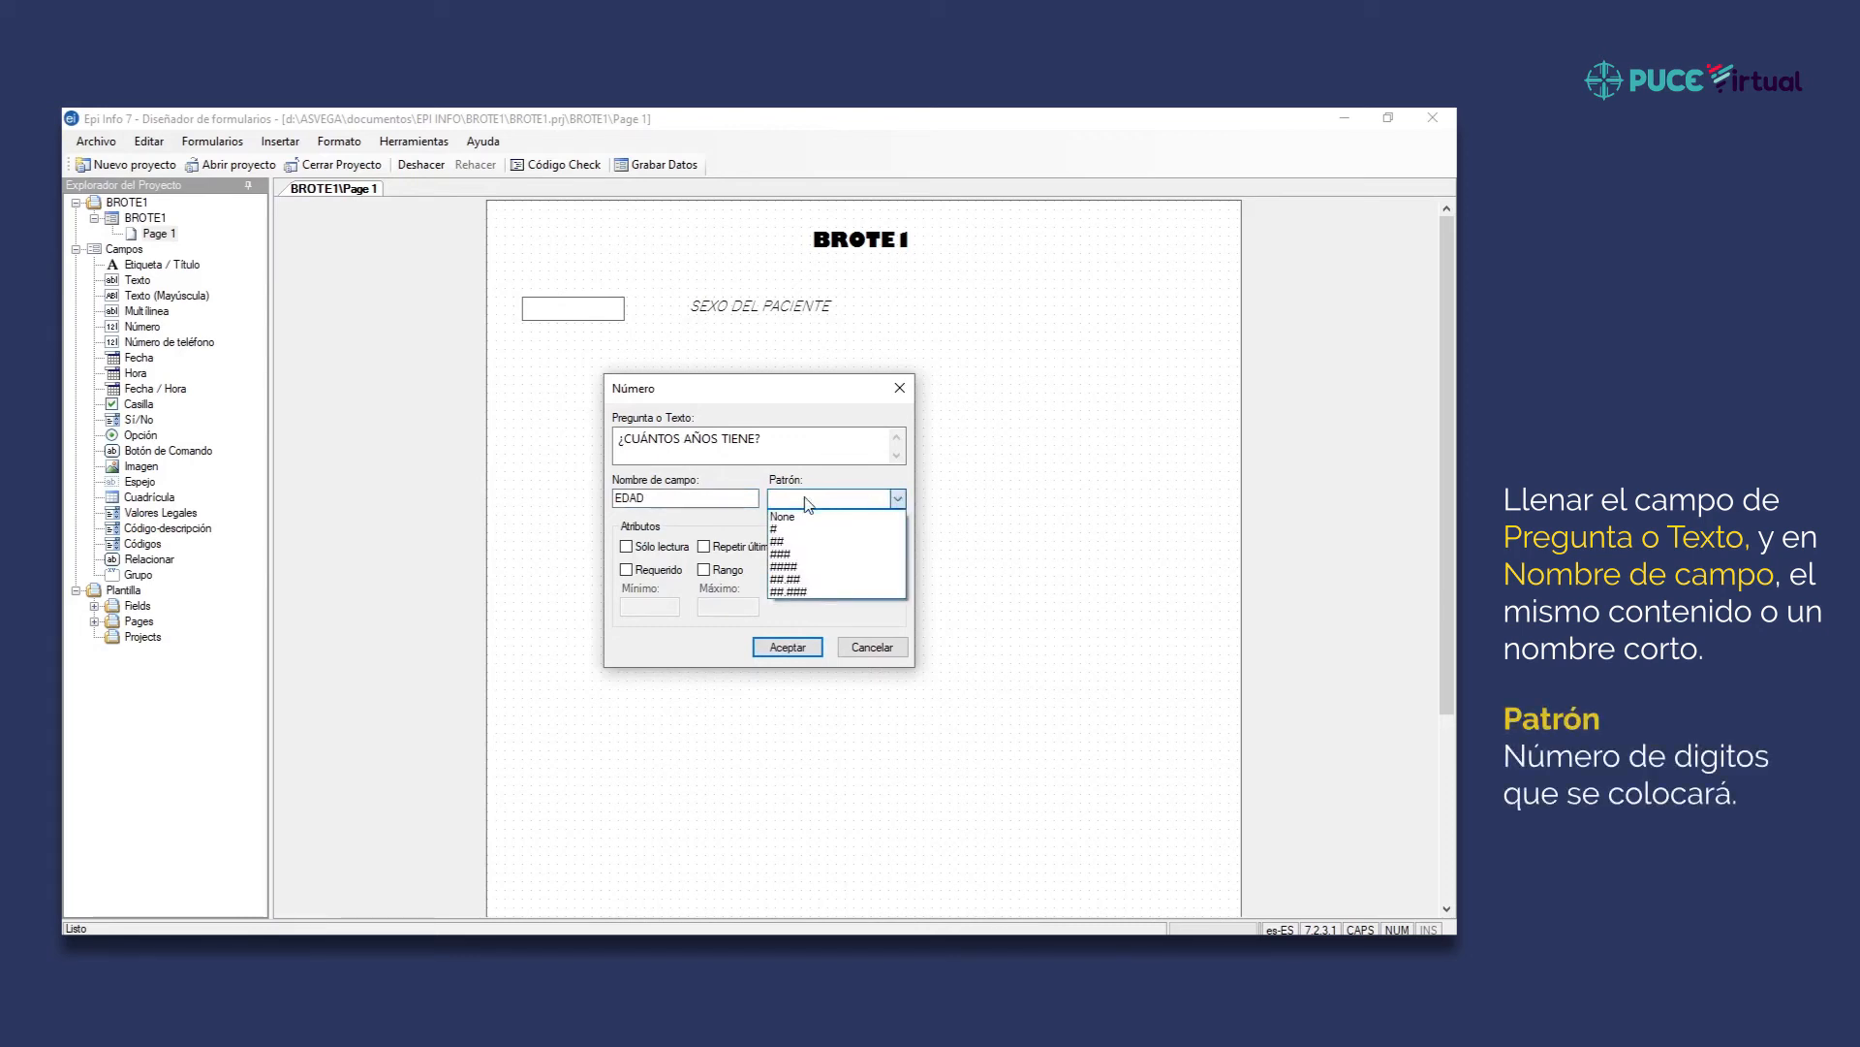
left_click(800, 567)
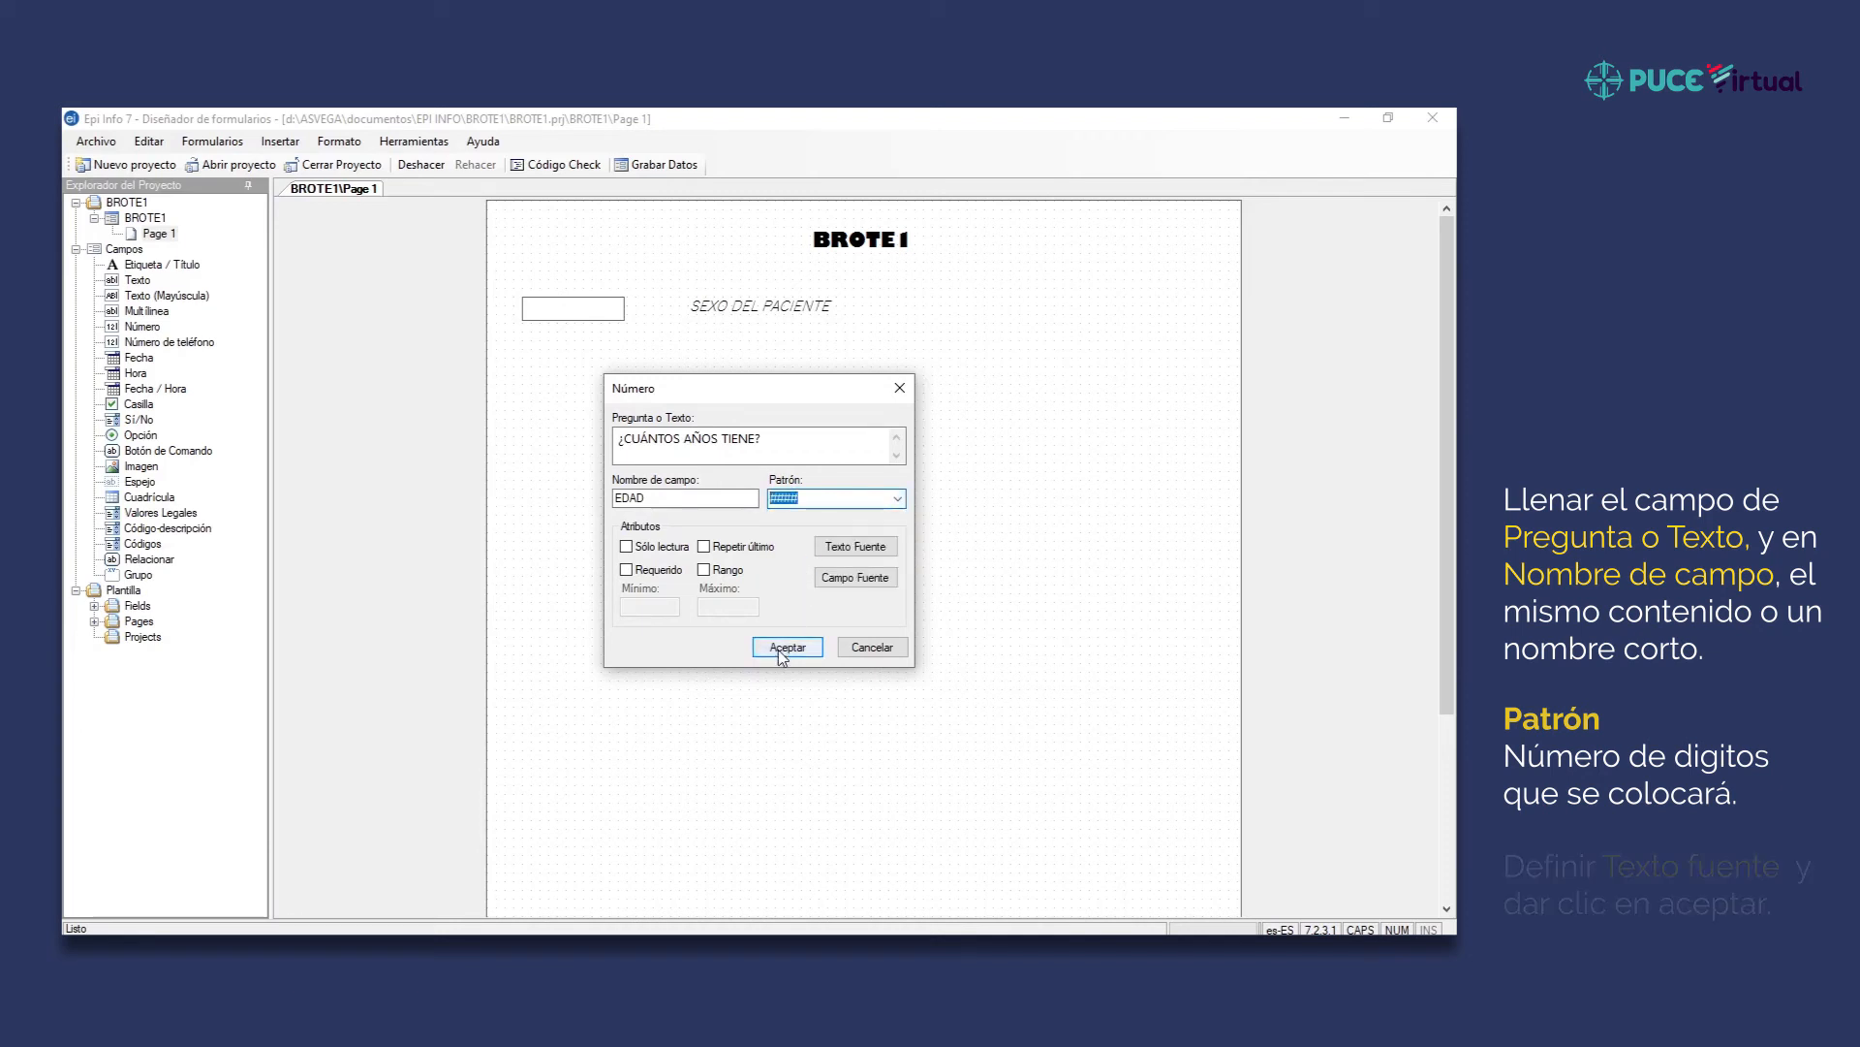
Set the age field's prompt font to Impact, size 11, and place the field on the page.
left_click(841, 547)
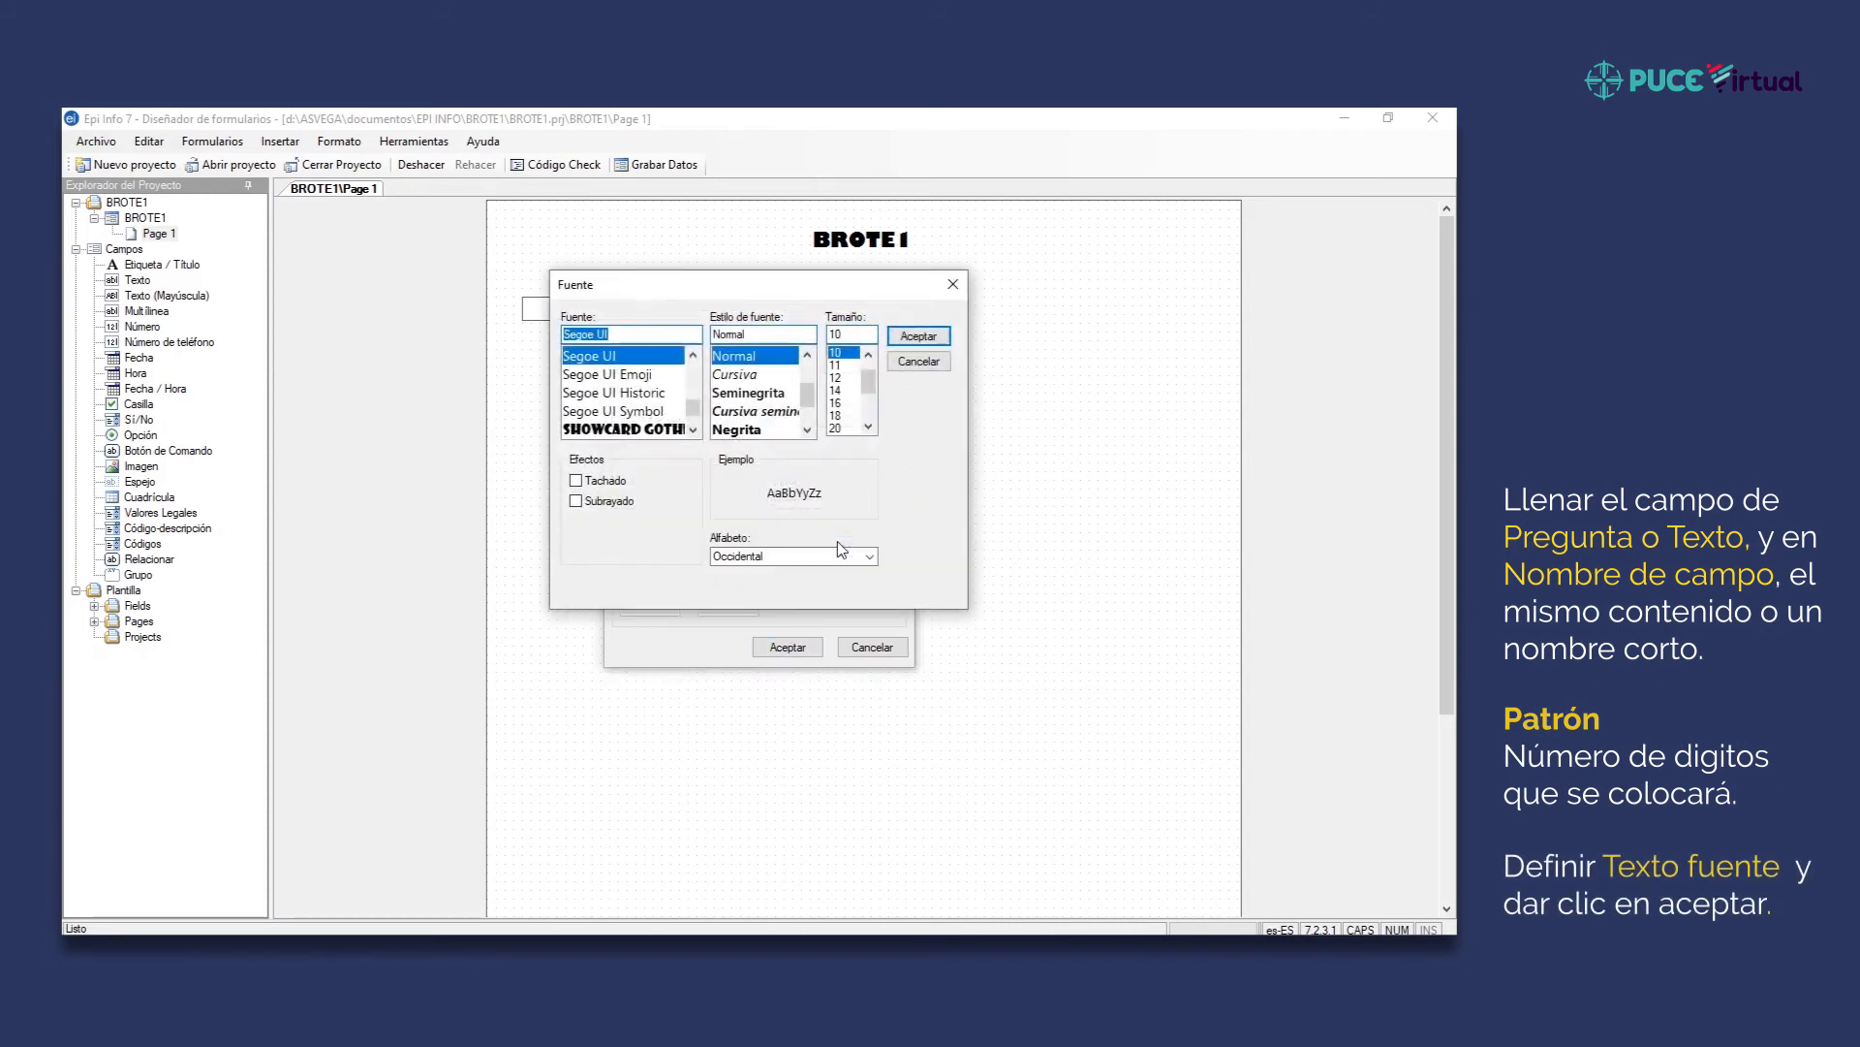
left_click_drag(694, 408, 699, 417)
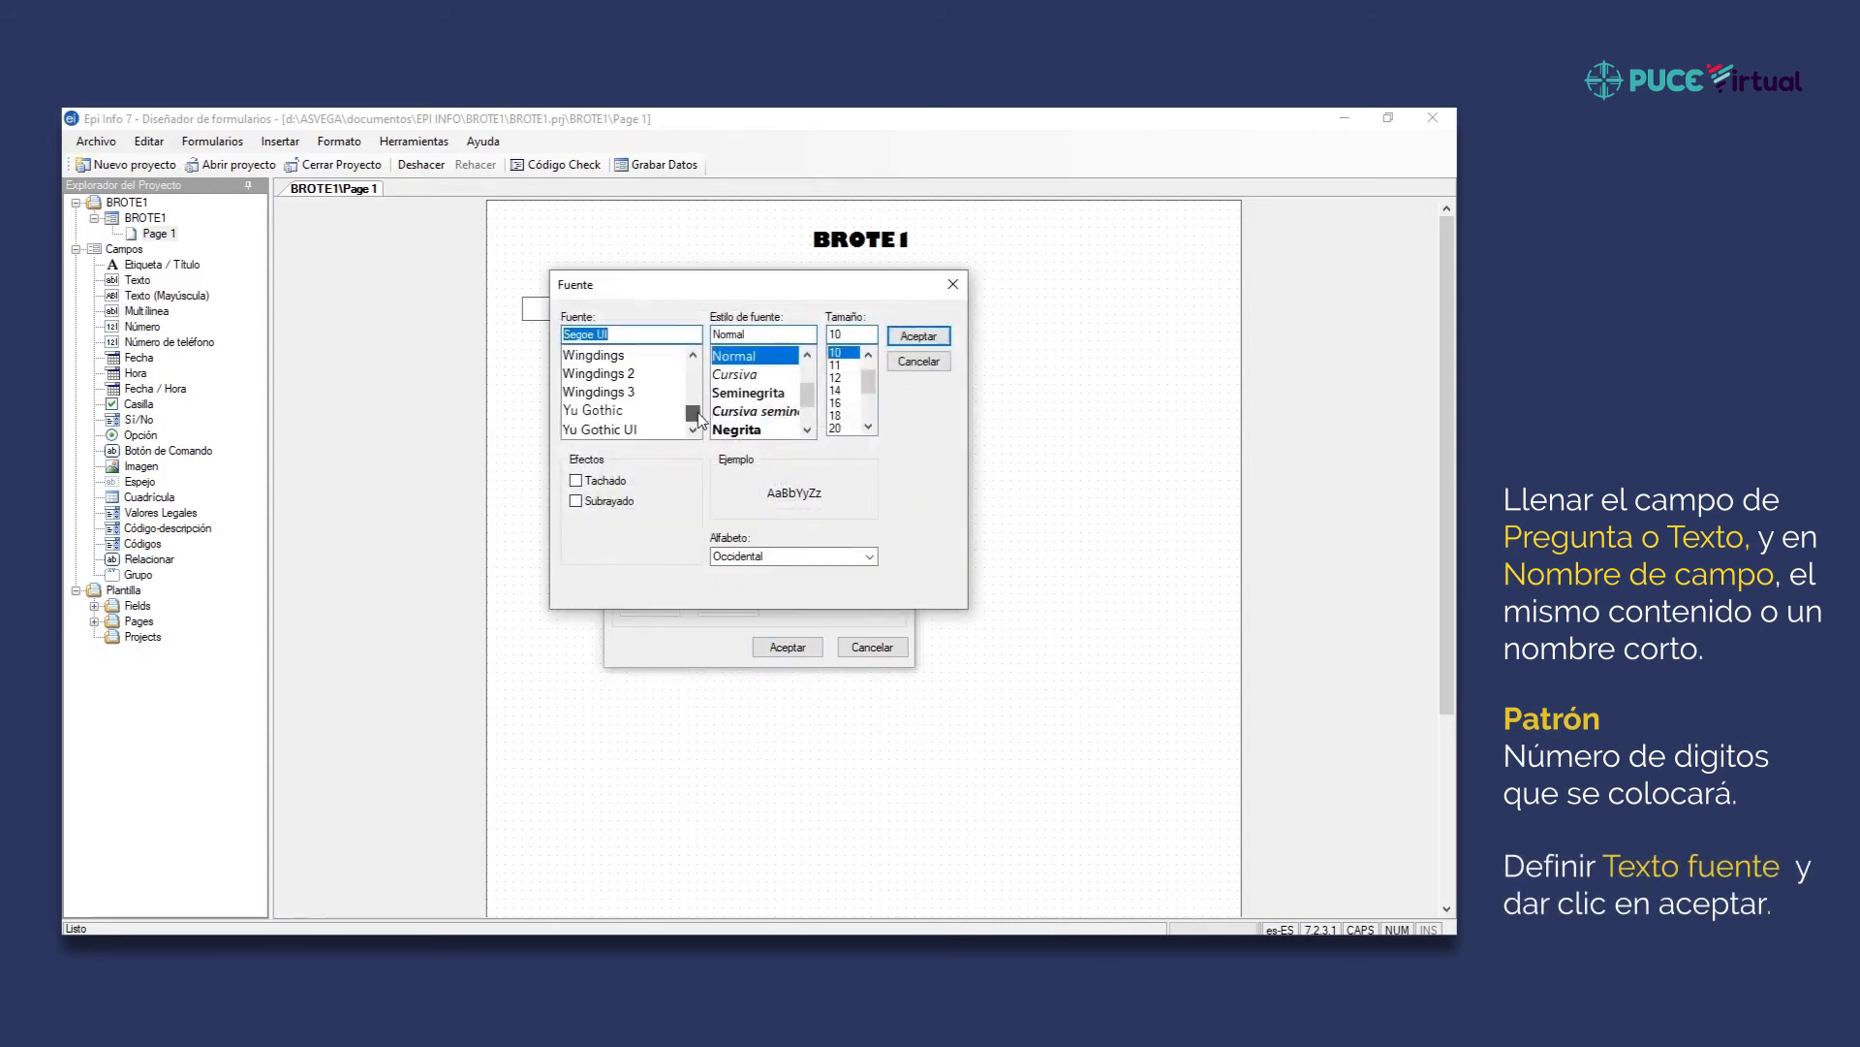
left_click(603, 361)
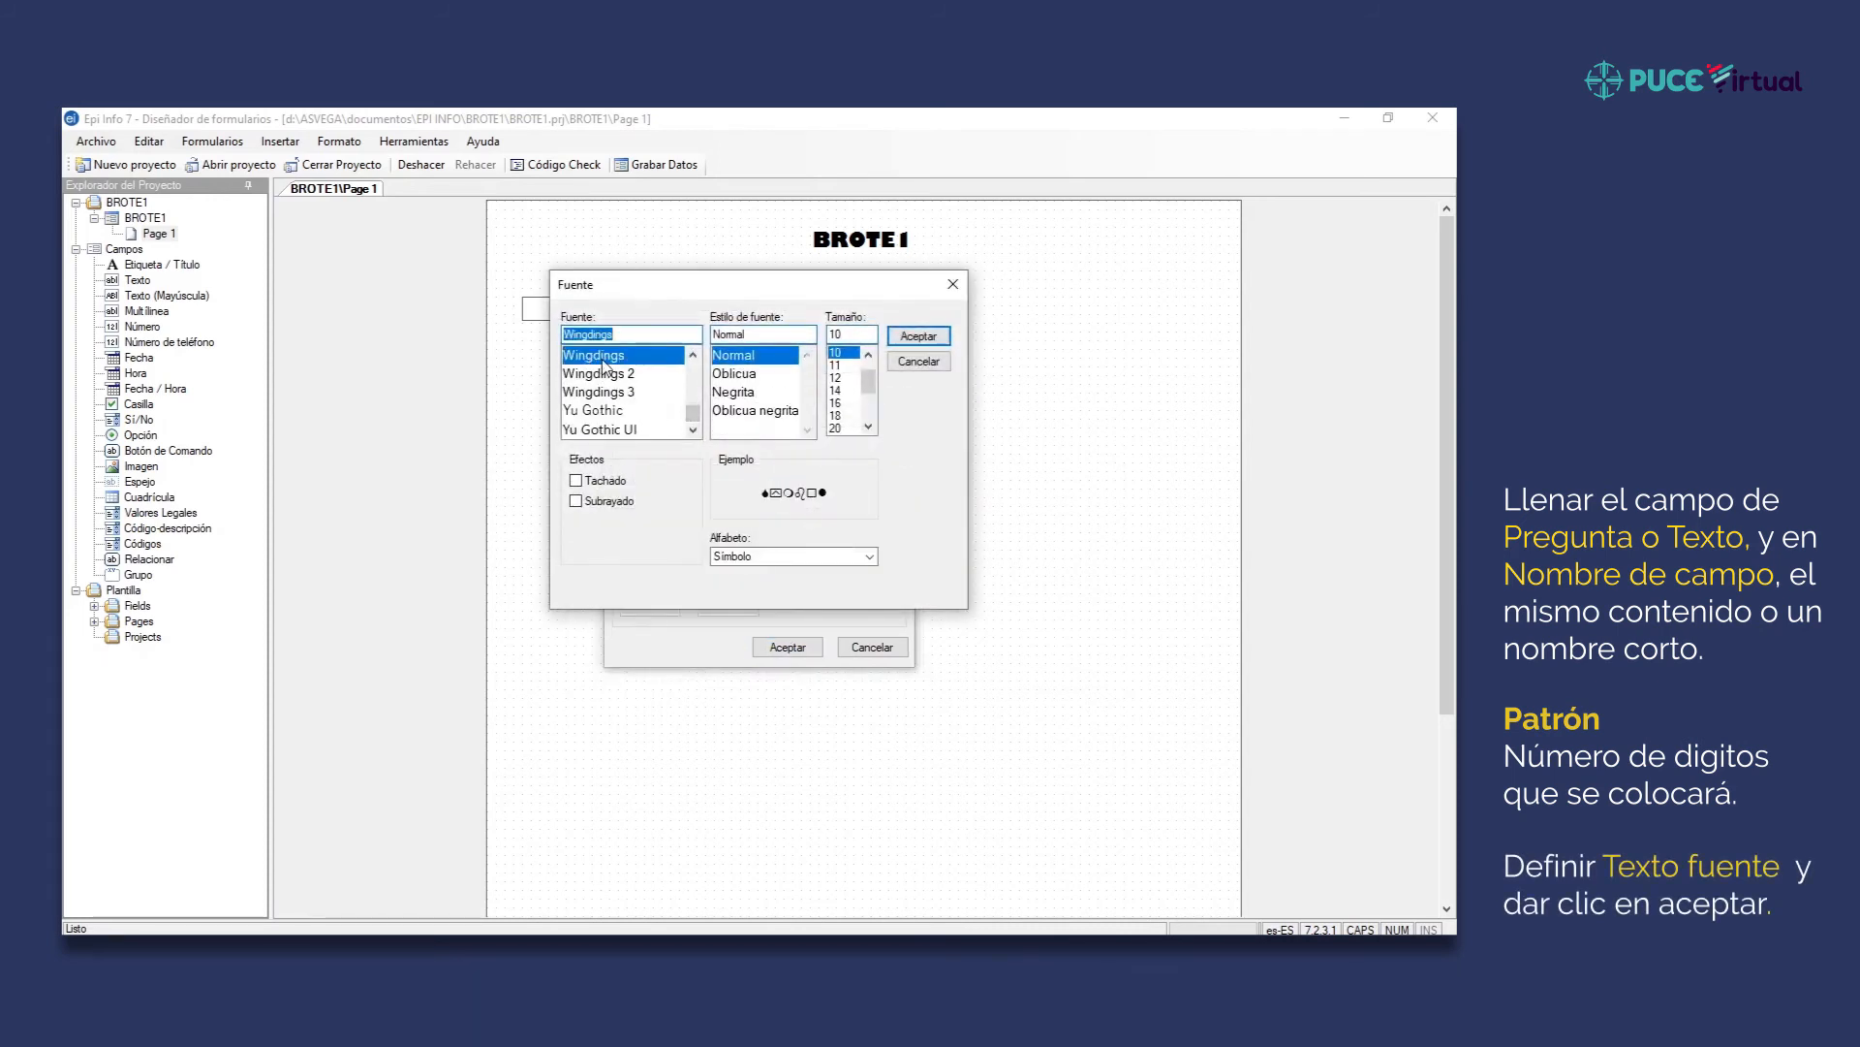
left_click(765, 374)
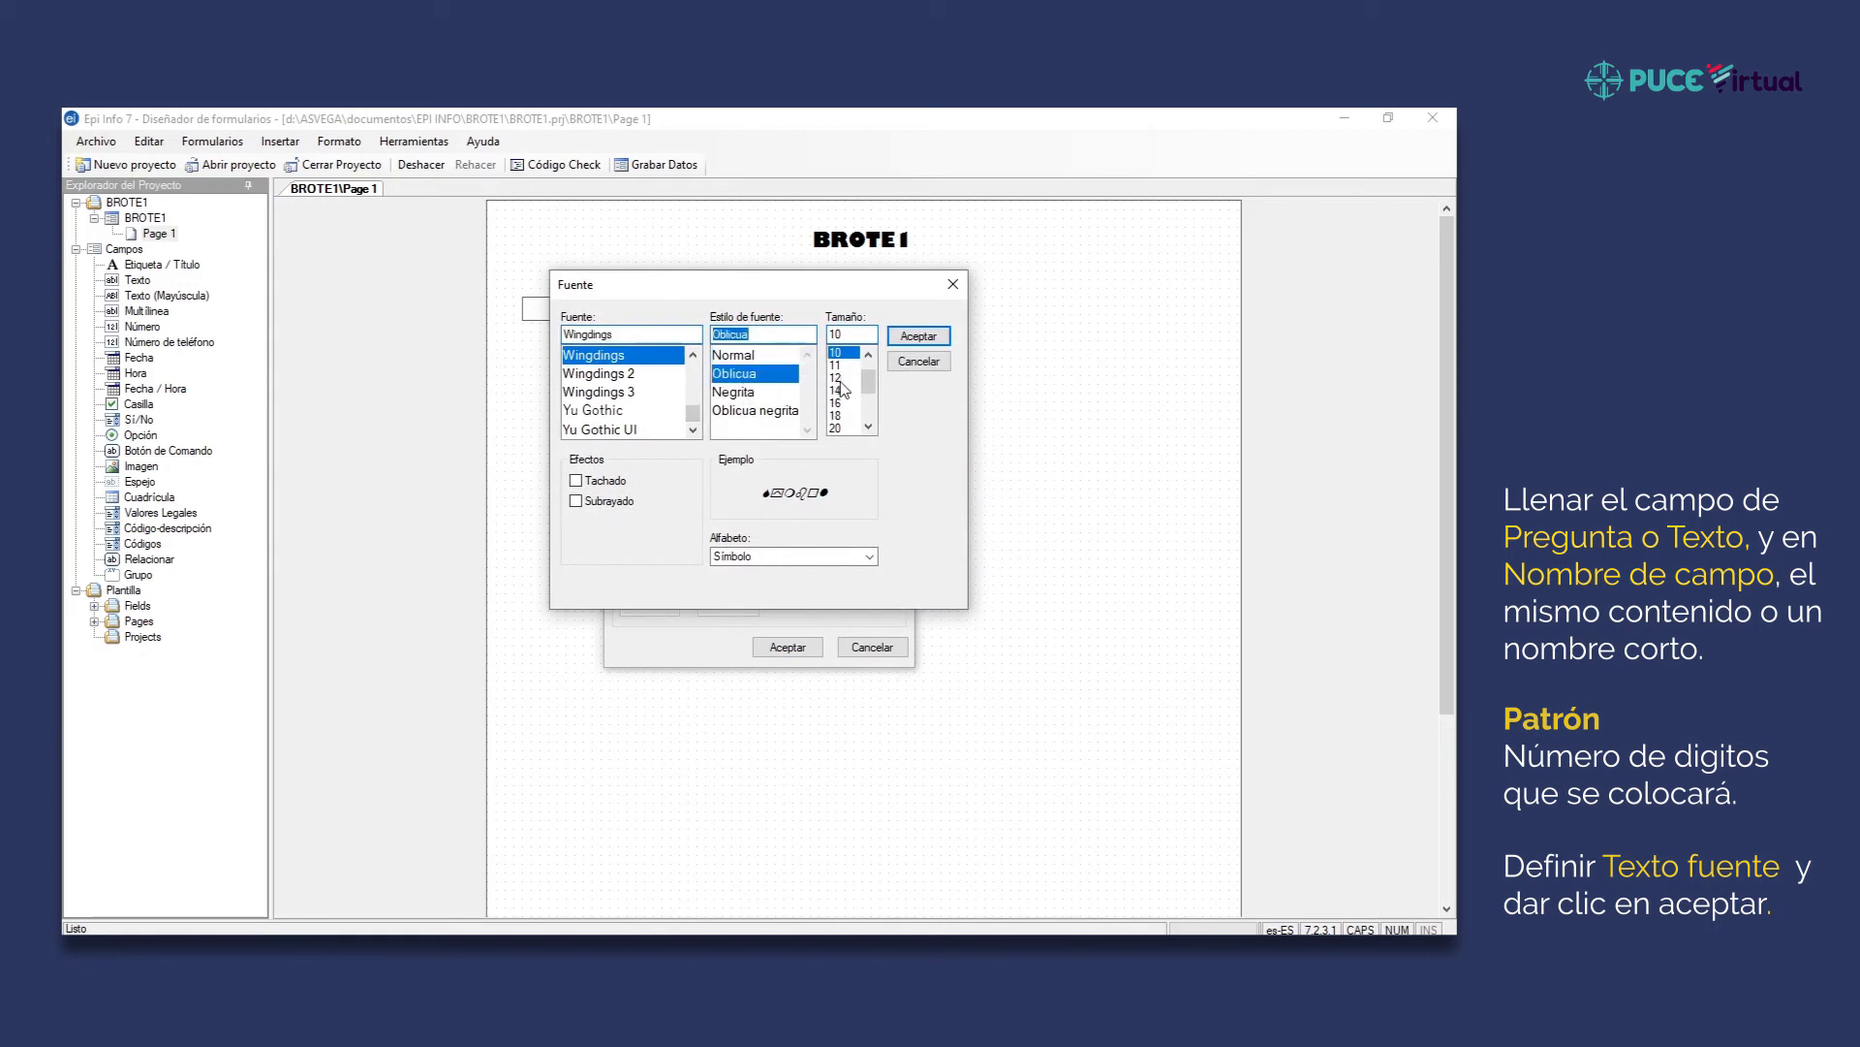
left_click(744, 356)
left_click_drag(694, 413, 695, 388)
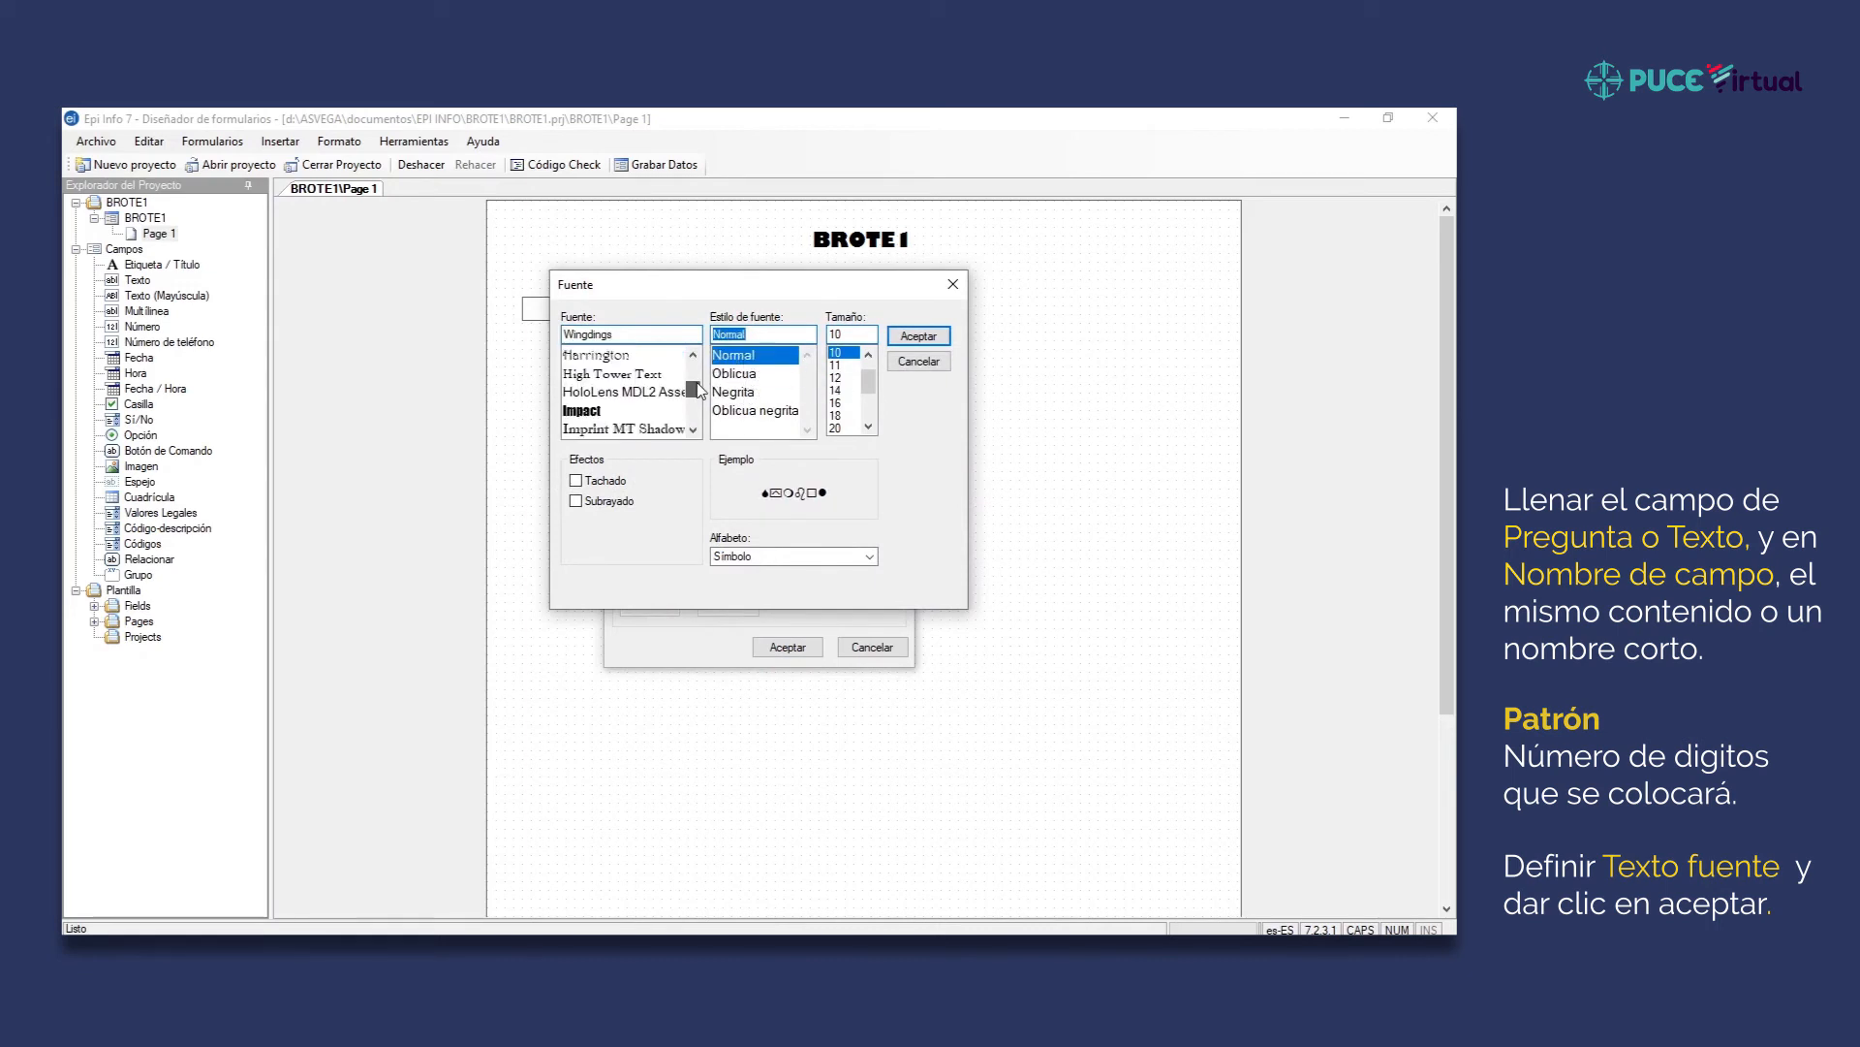
left_click(625, 413)
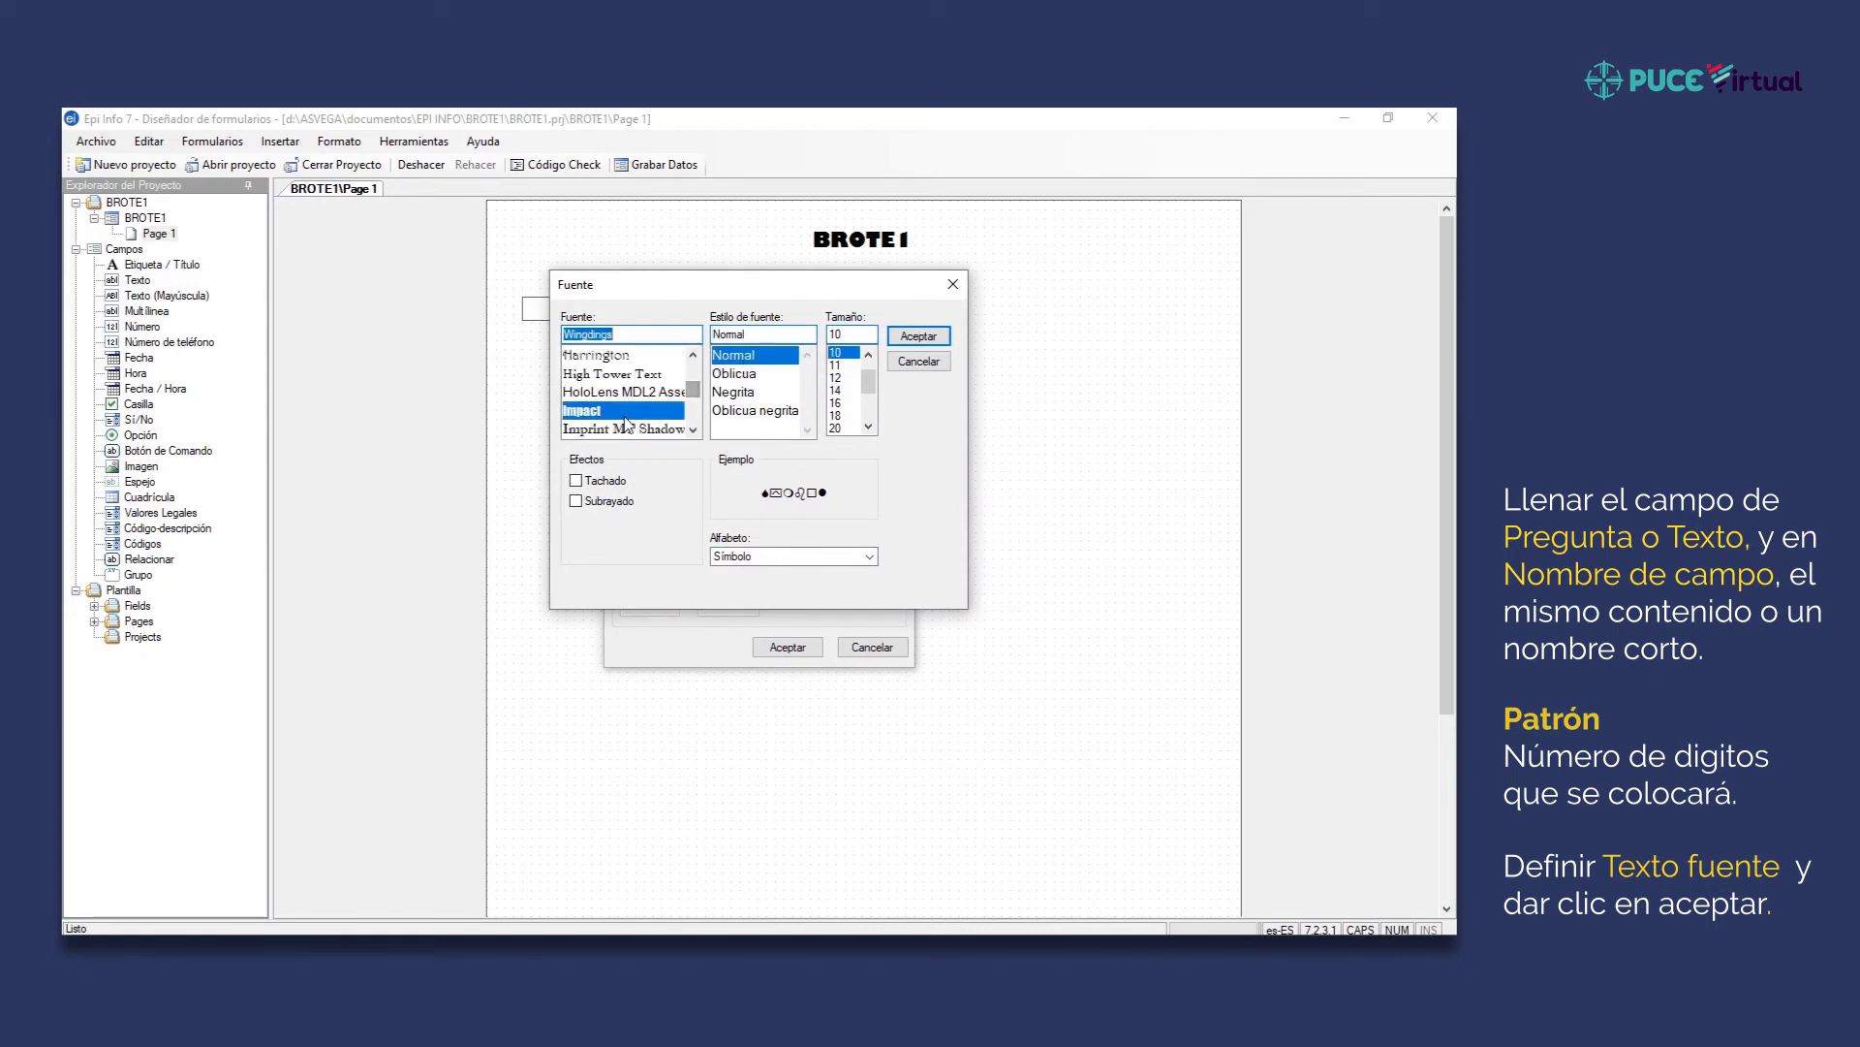
left_click(836, 378)
left_click(836, 367)
left_click(917, 336)
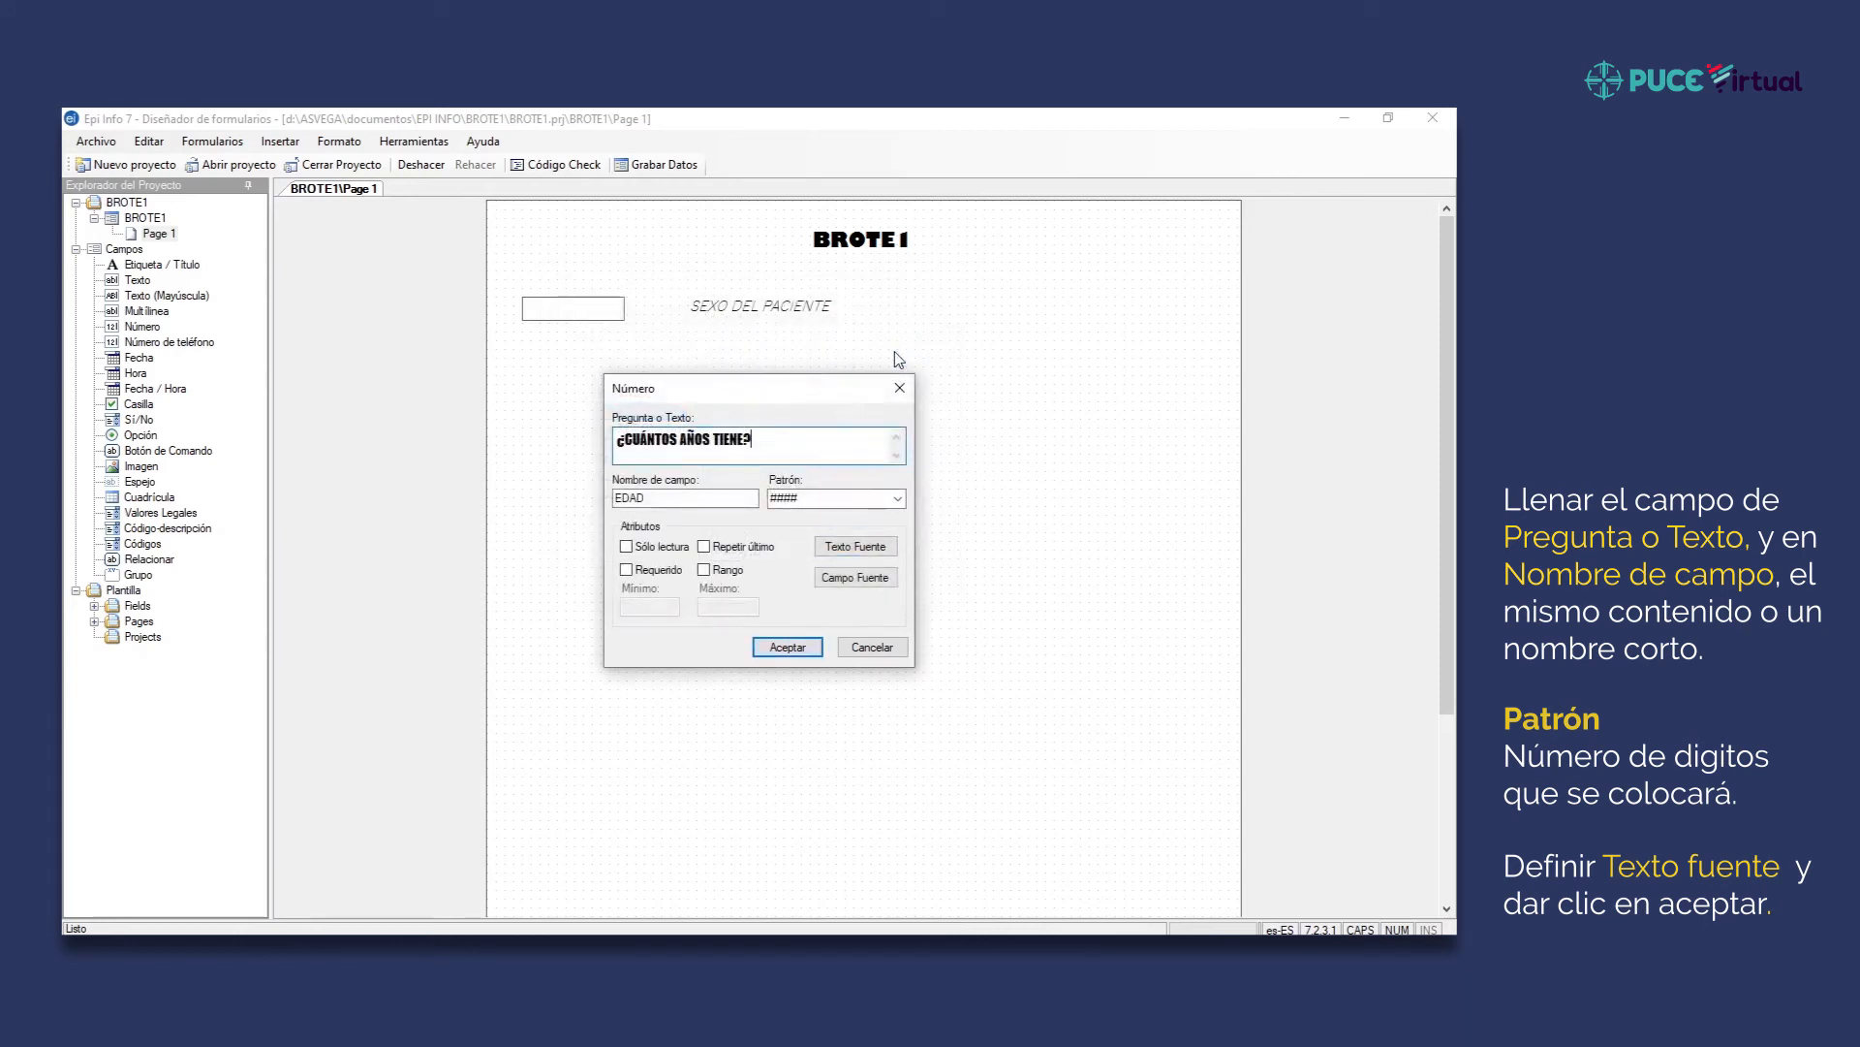
left_click(786, 646)
Move the age field's input box and prompt to the right of the SEXO DEL PACIENTE prompt.
left_click(629, 432)
left_click_drag(630, 433, 1007, 302)
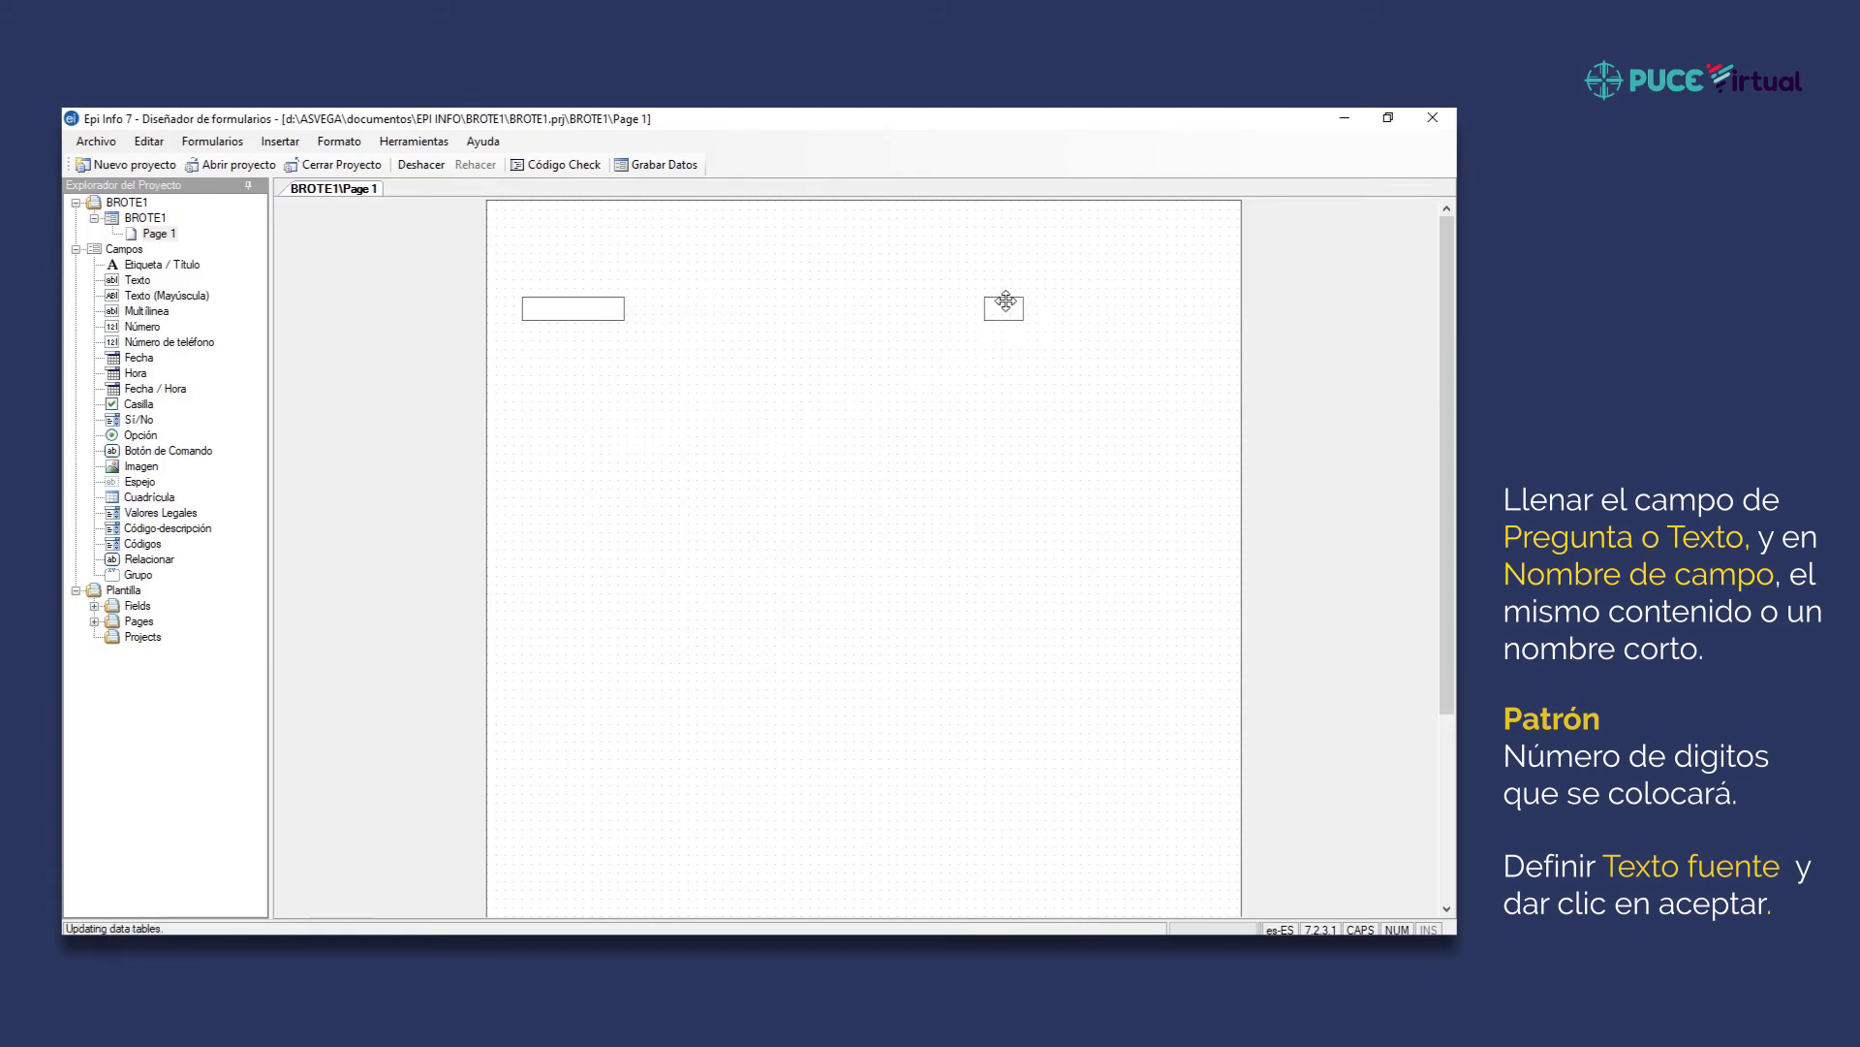
left_click(719, 415)
left_click_drag(715, 407, 1043, 318)
Start a new date field below the existing fields with the prompt FECHA DE LA ENTREVISTA.
right_click(632, 477)
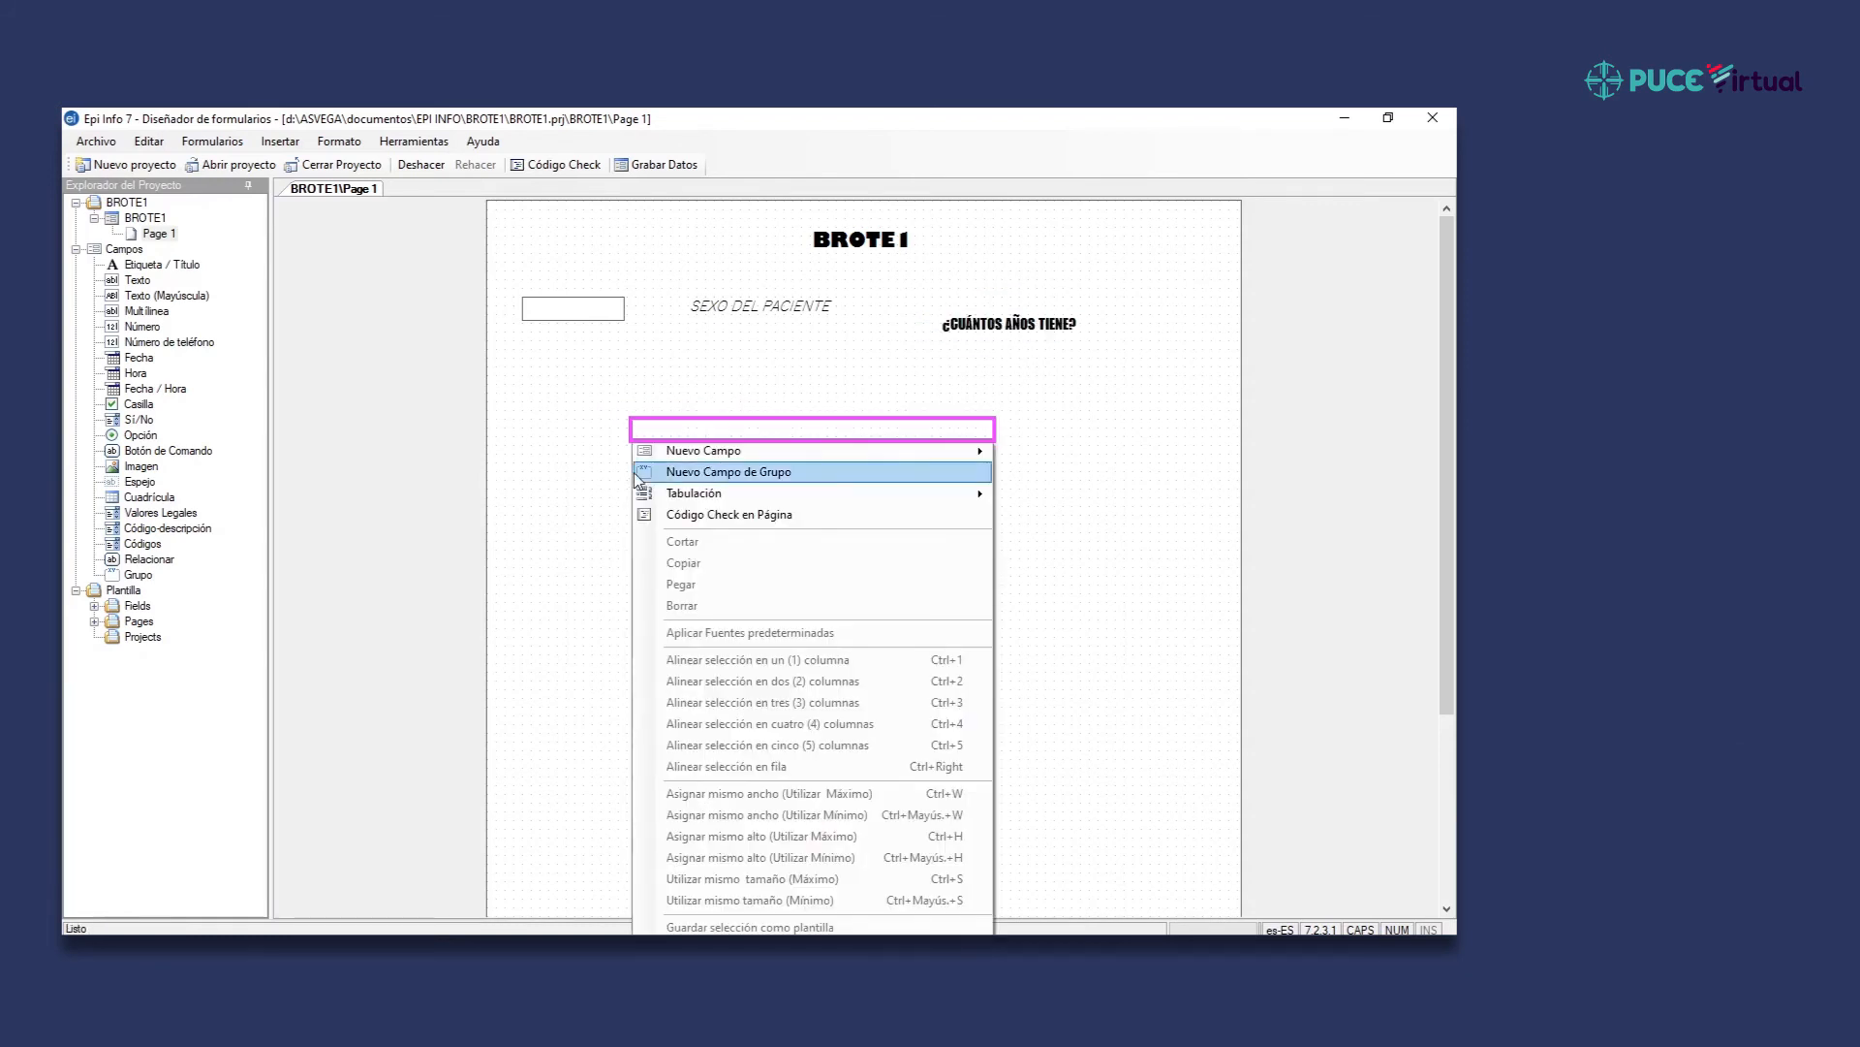
mouse_move(725, 454)
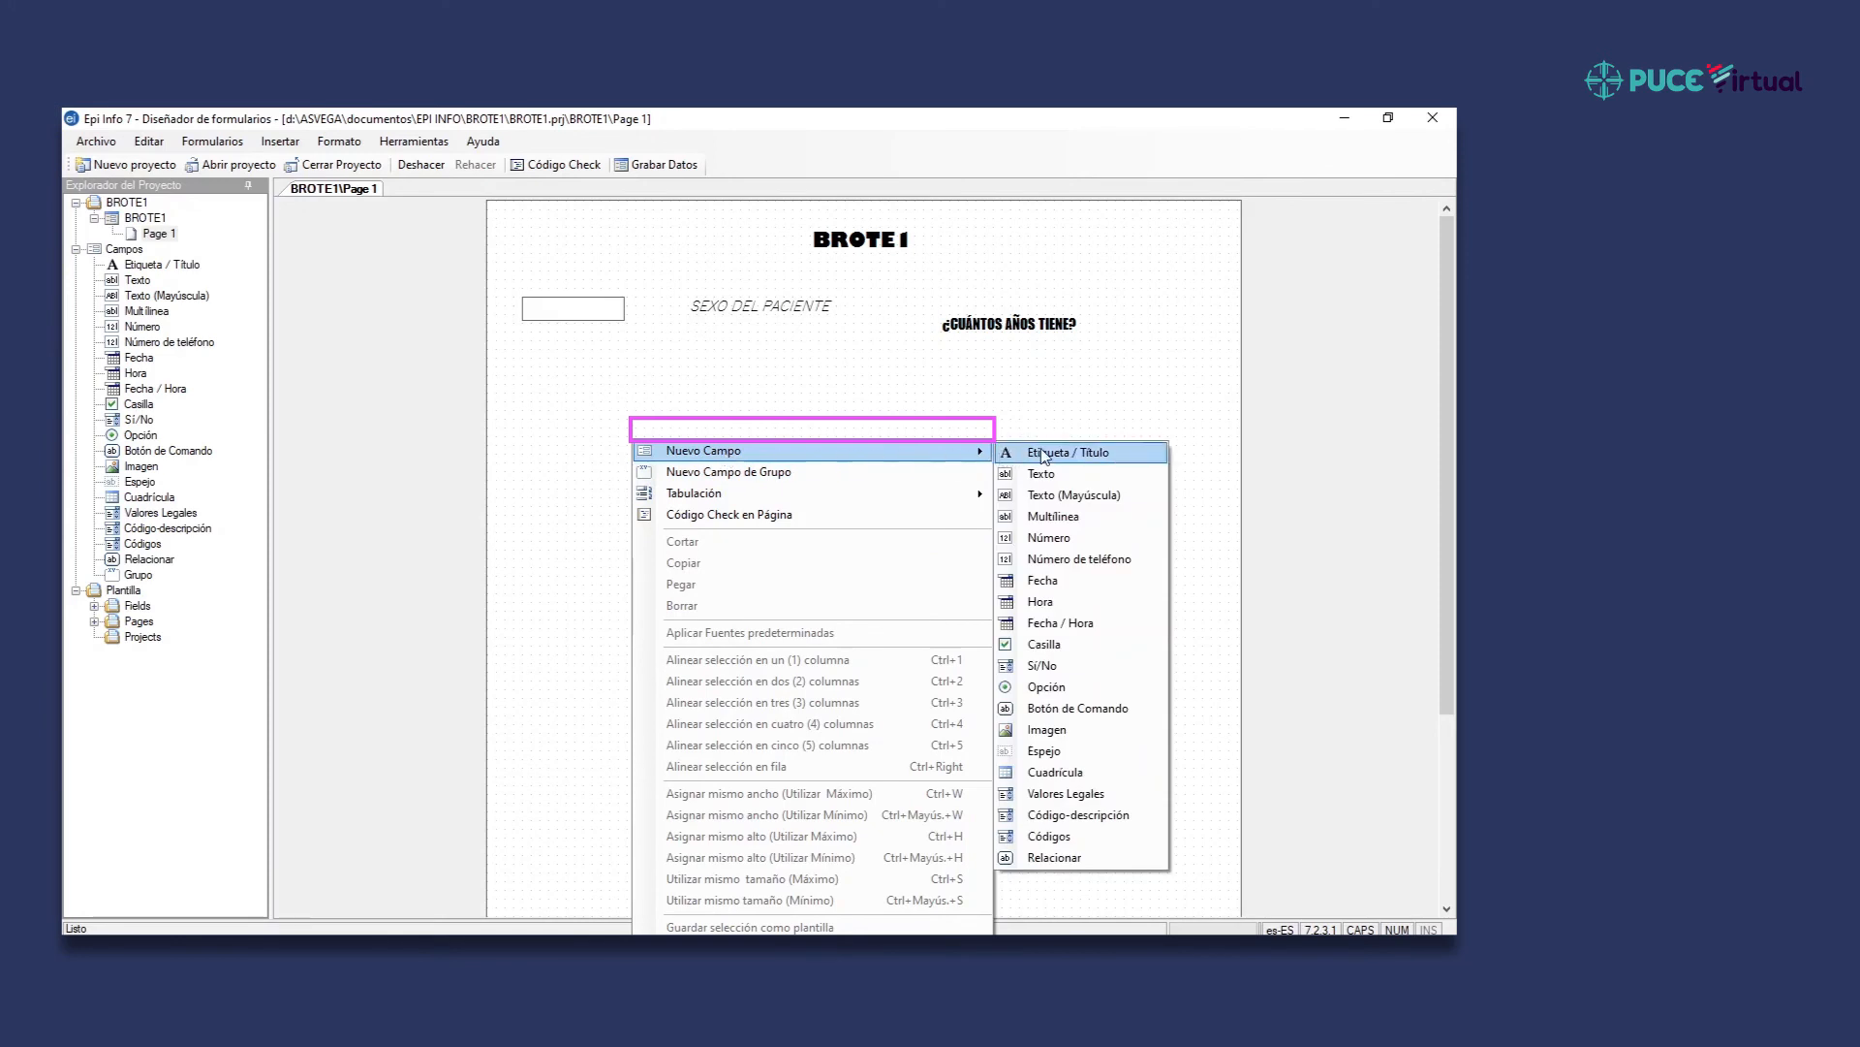
left_click(1034, 581)
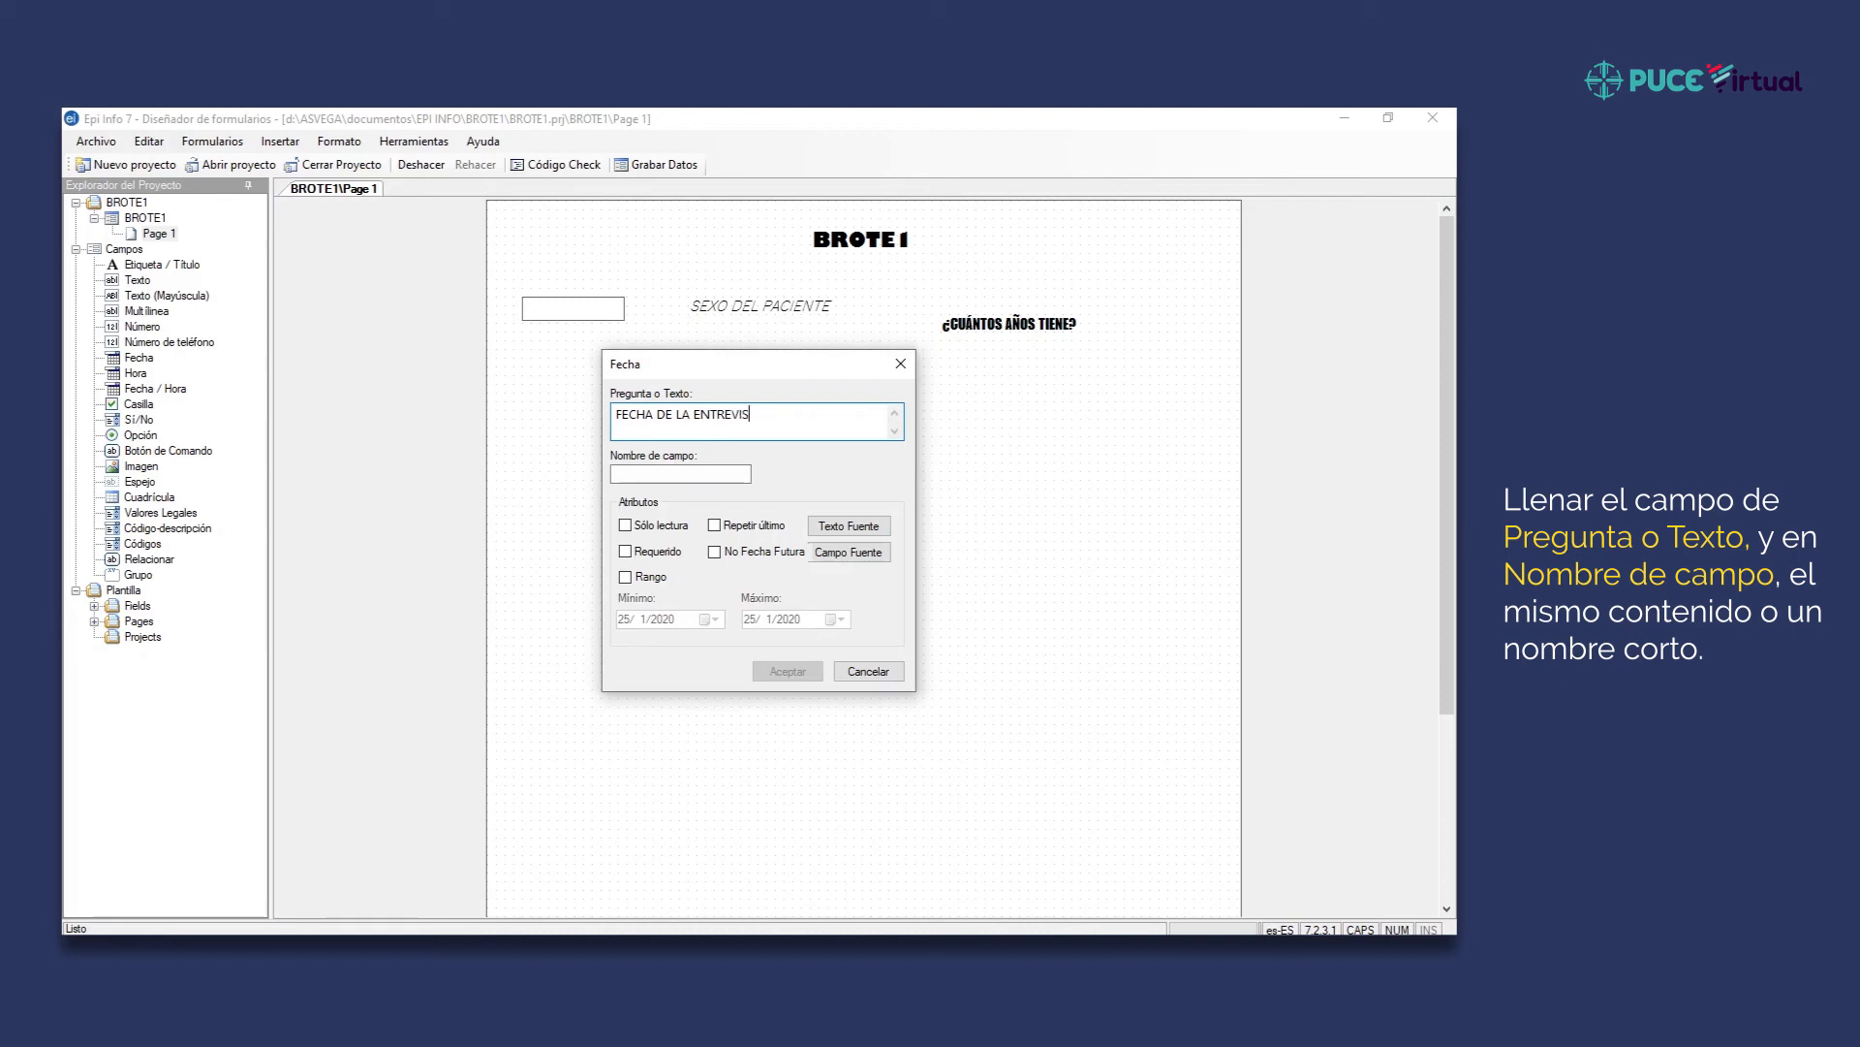
Set the date field's prompt font to Arial Cursiva and place the field on the page.
left_click(835, 526)
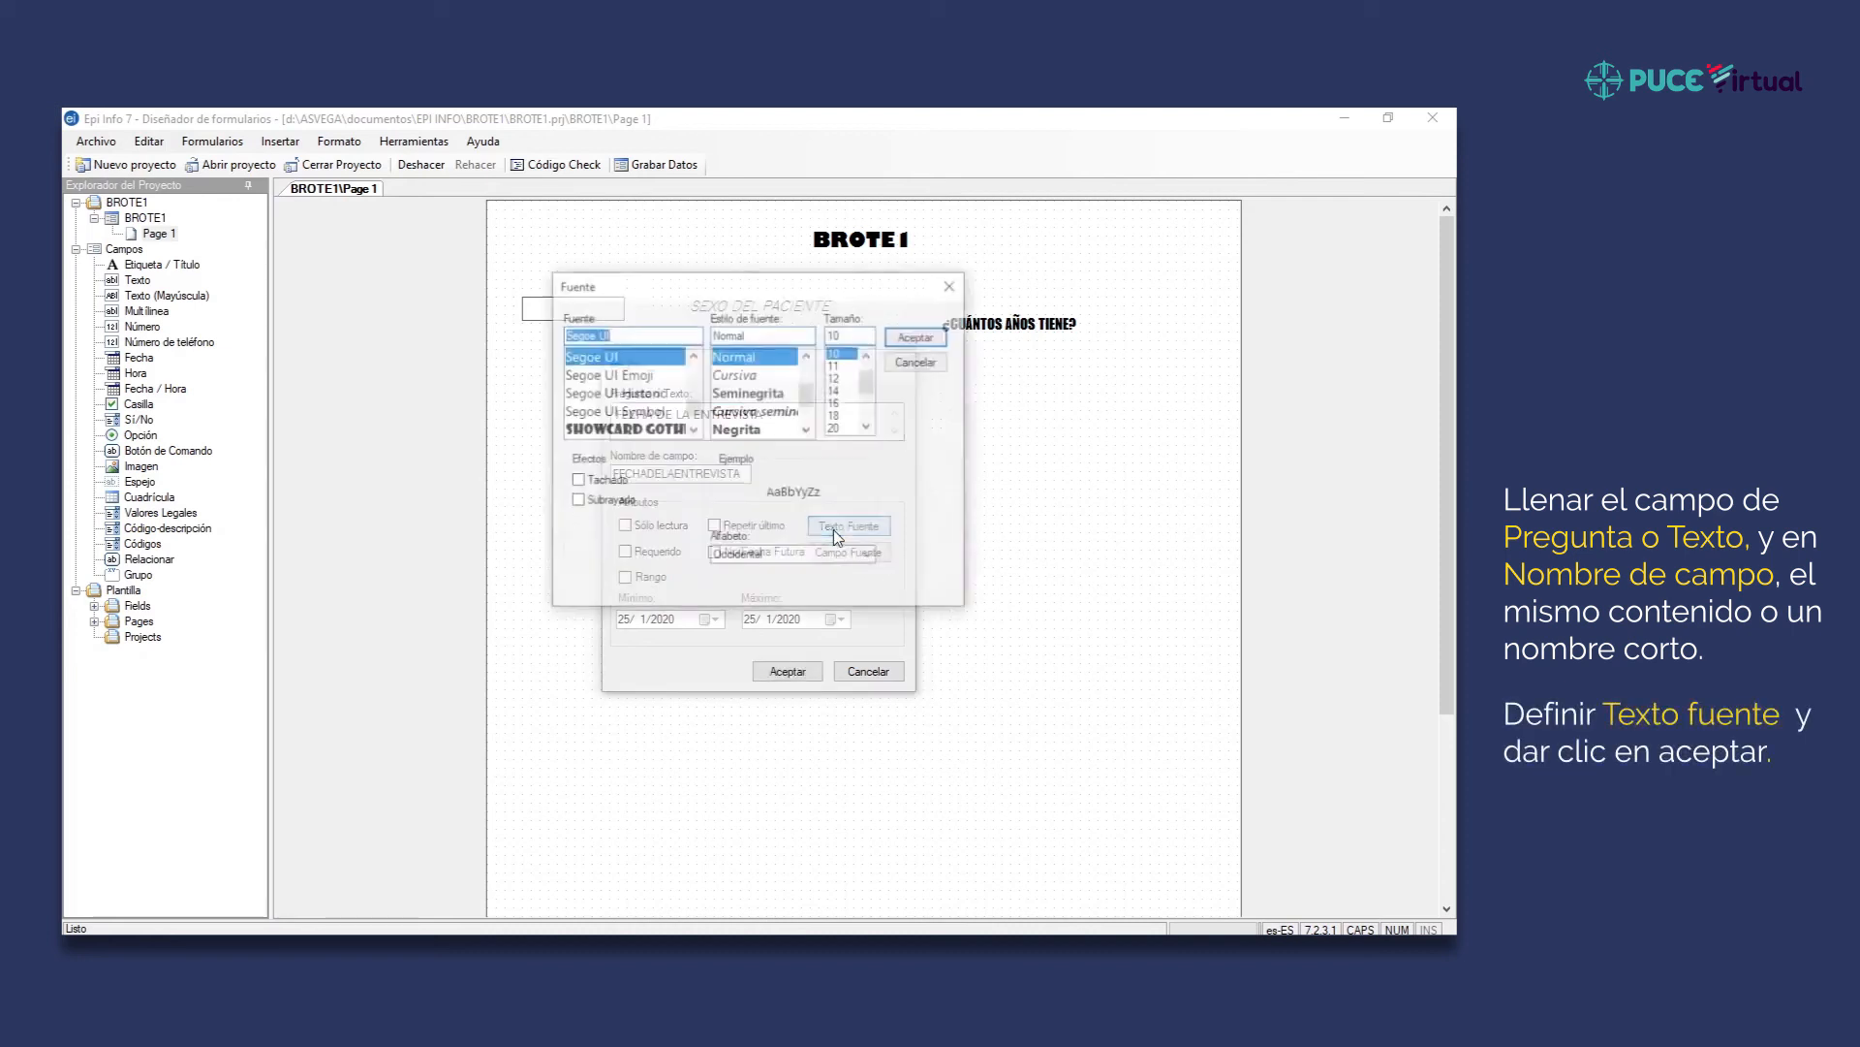
left_click_drag(692, 405, 685, 376)
left_click(629, 376)
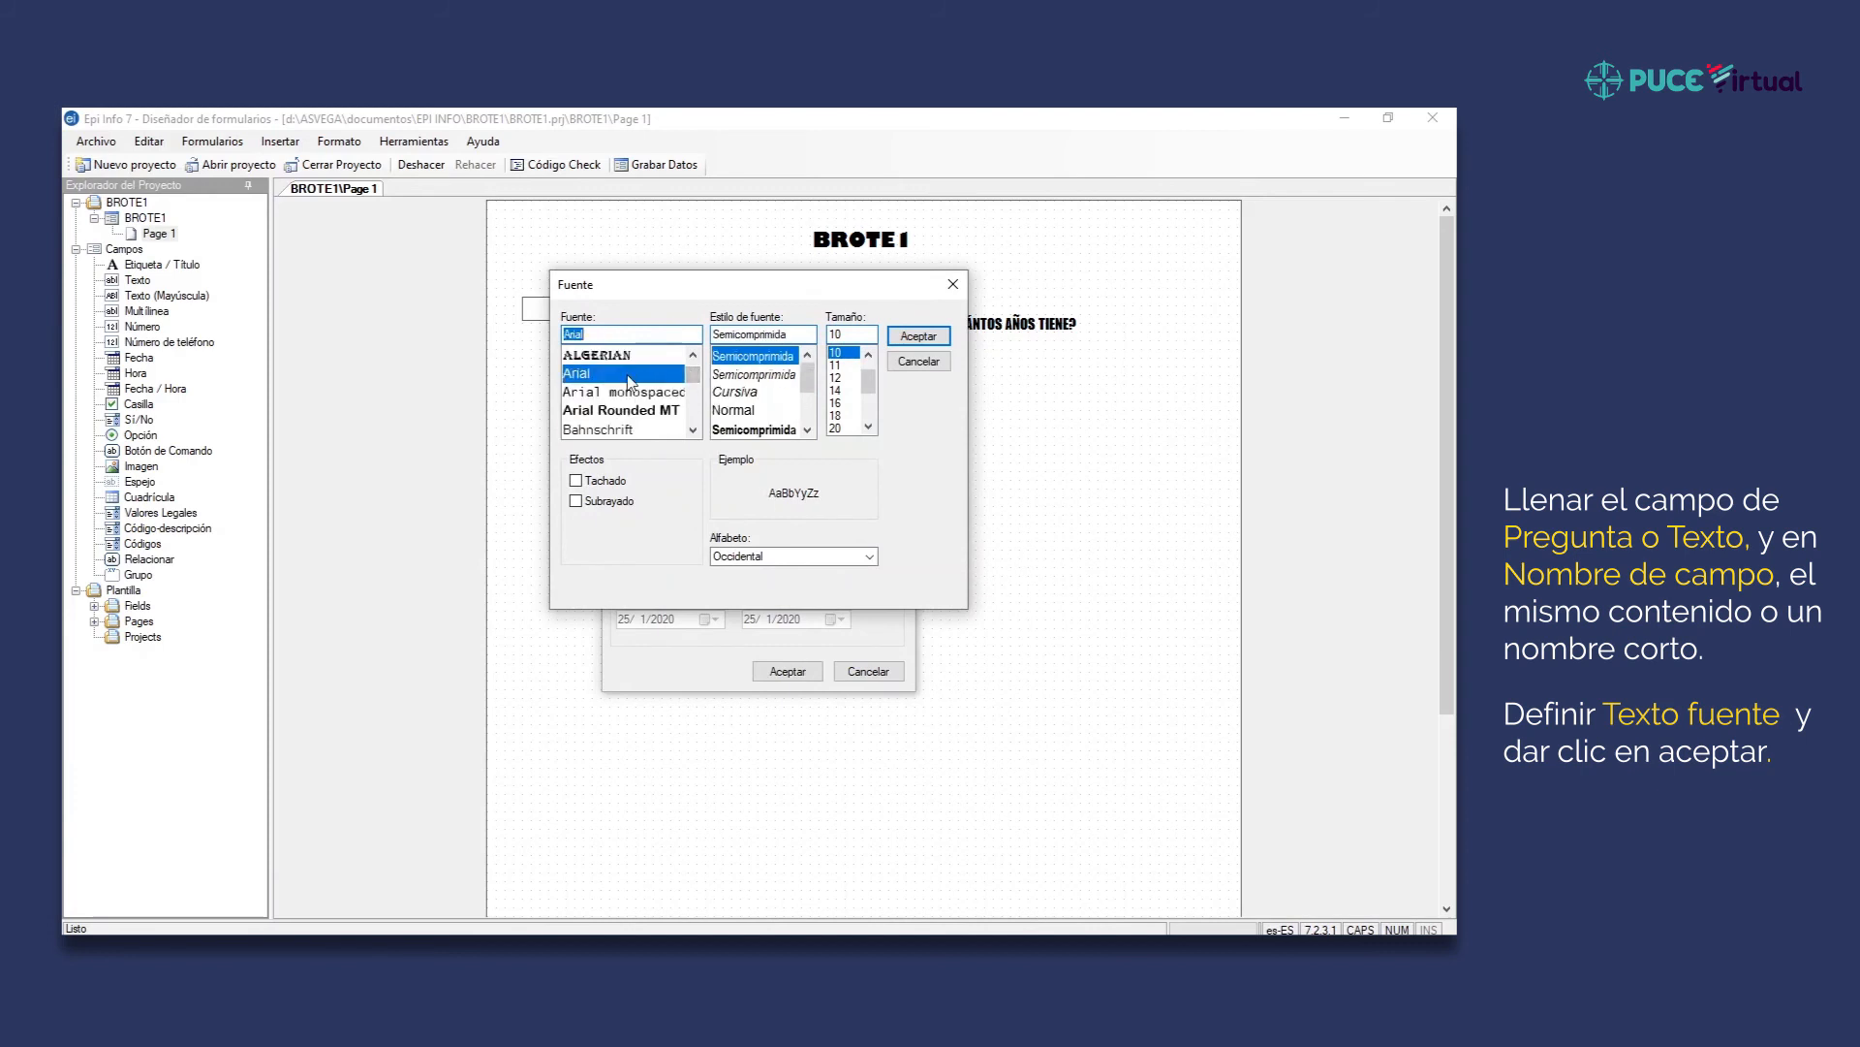
left_click(756, 392)
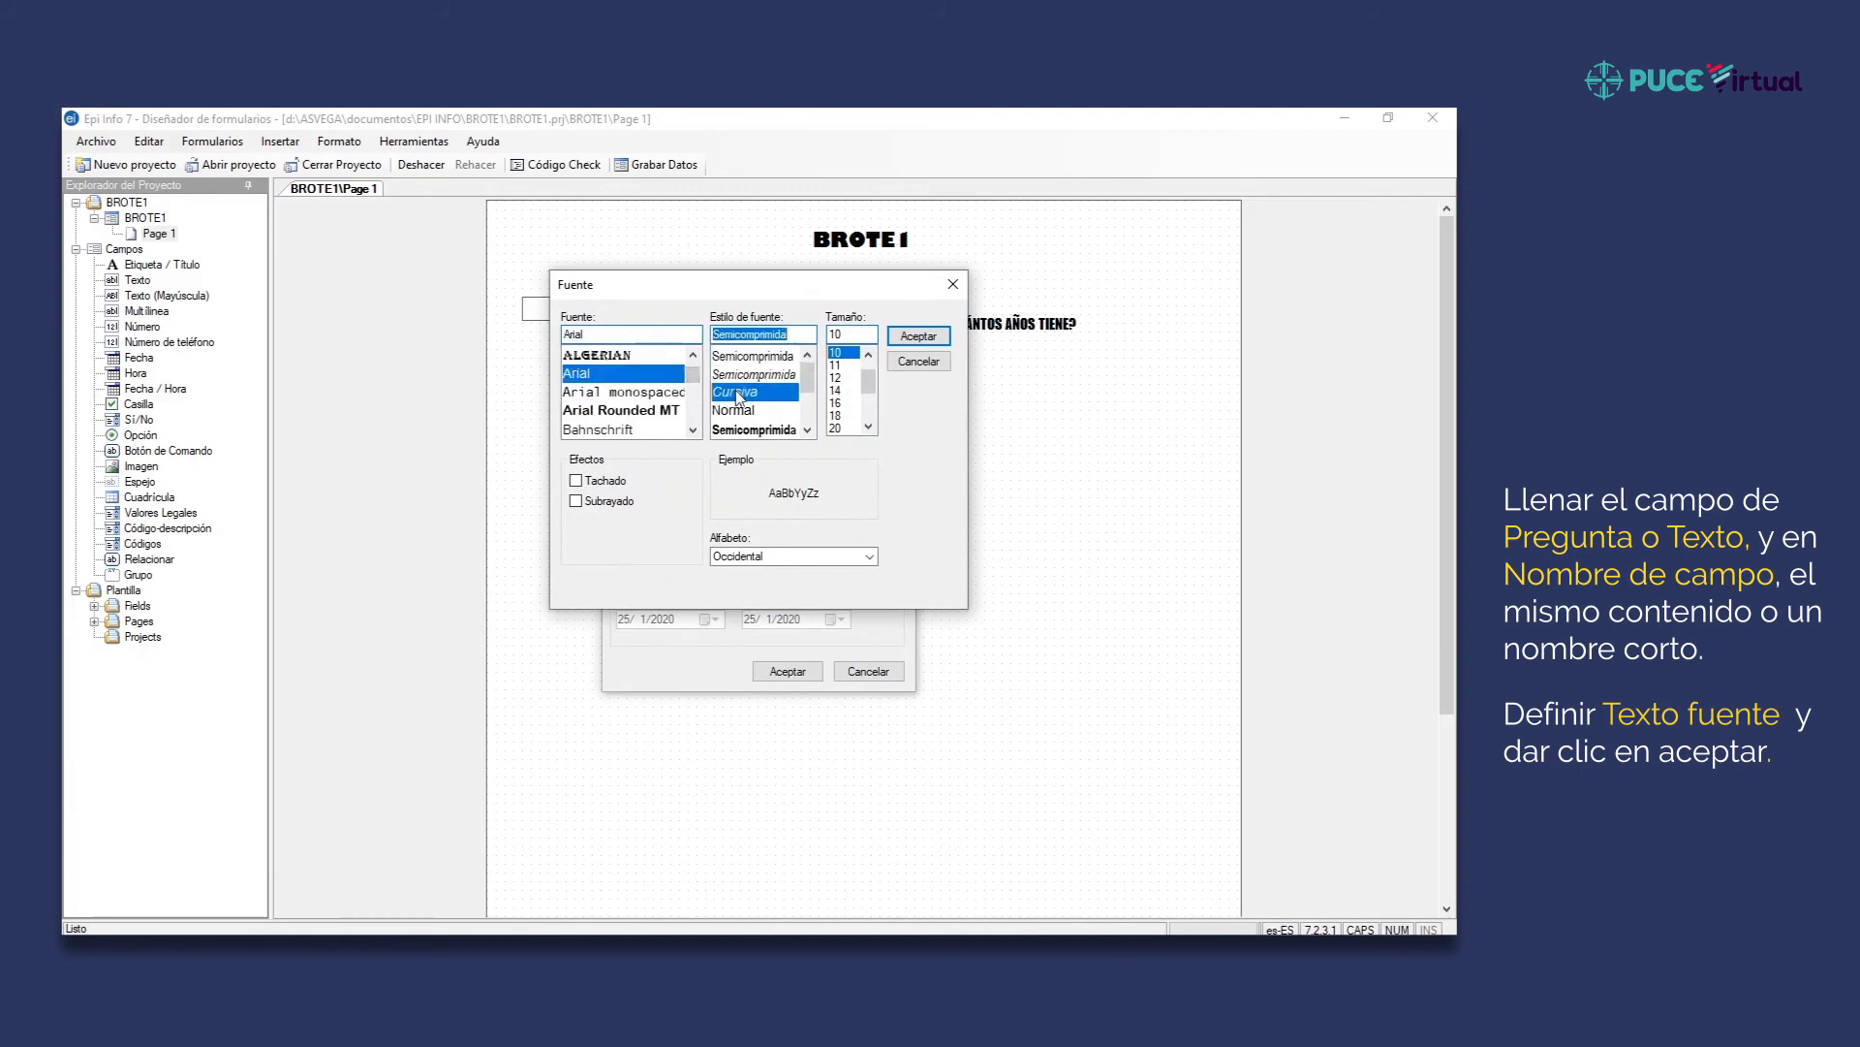
left_click(918, 336)
left_click(785, 672)
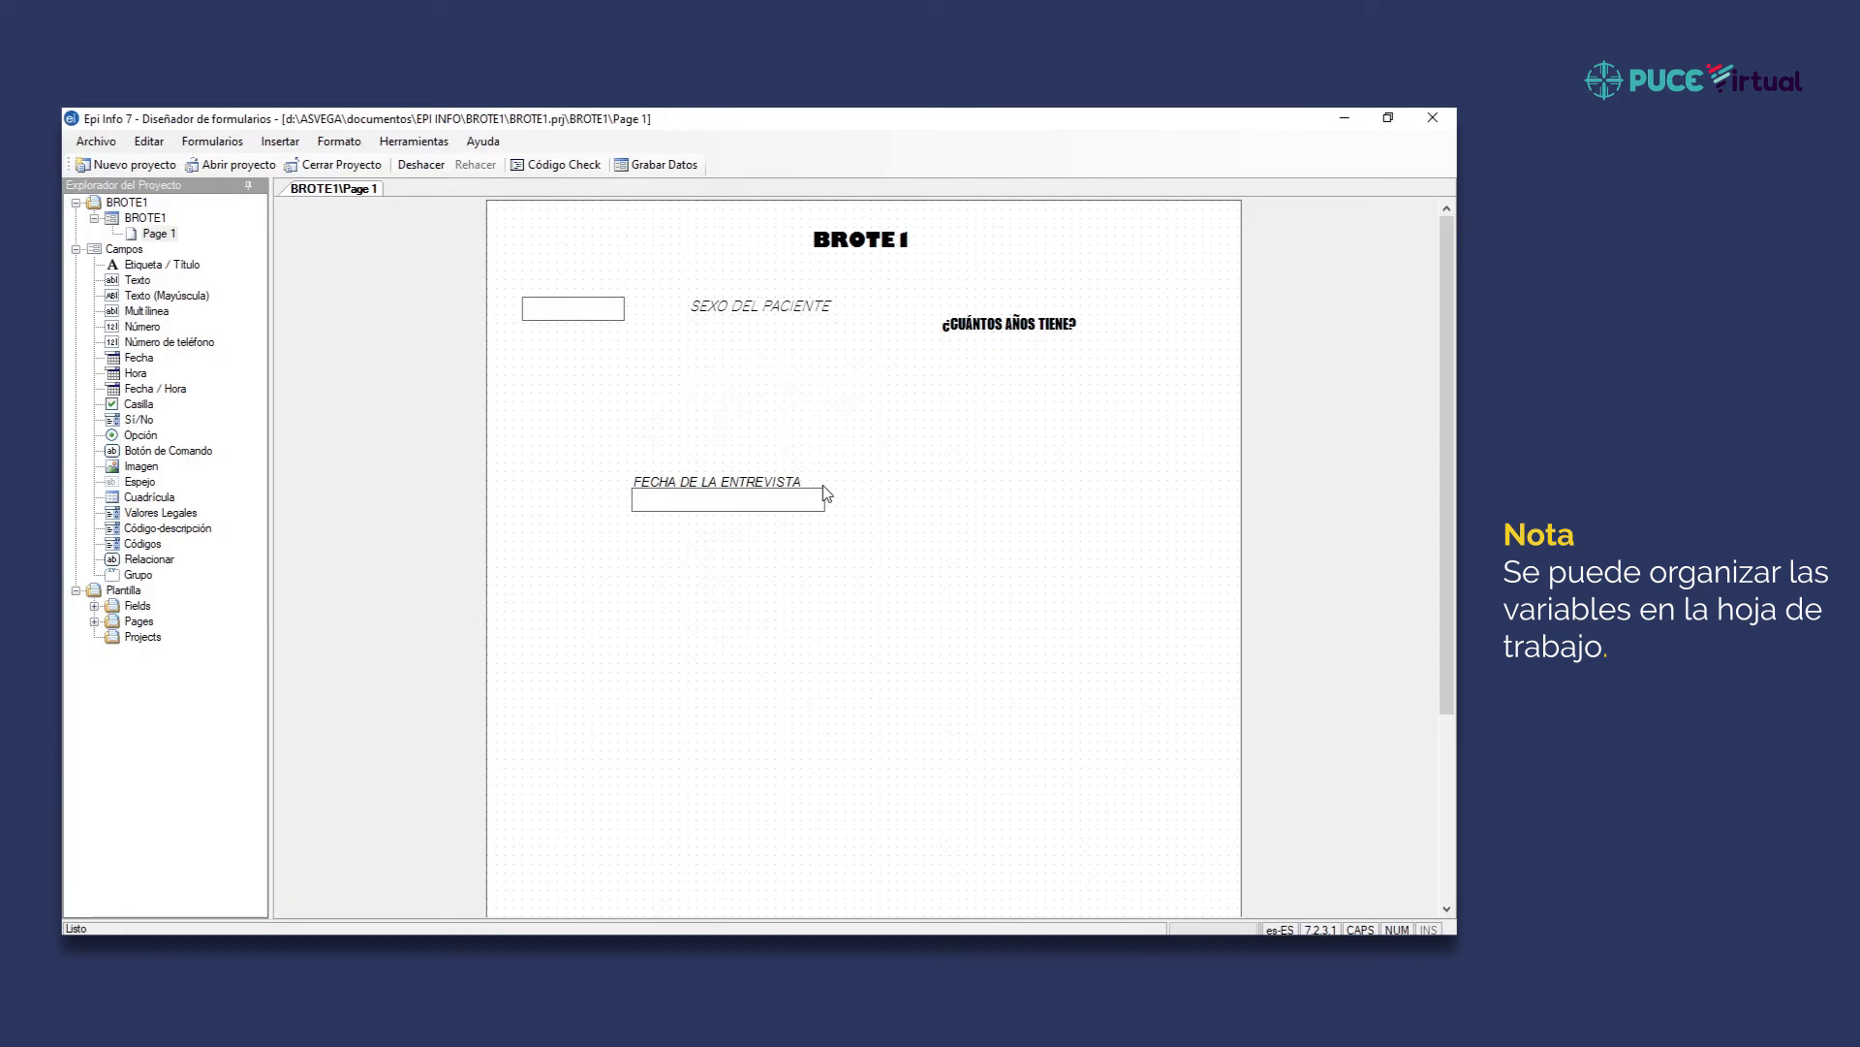
Move the interview date field's input box and prompt toward the page's right side, with the prompt below ¿CUÁNTOS AÑOS TIENE?
left_click(775, 499)
left_click(991, 212)
left_click_drag(736, 502, 1050, 367)
left_click_drag(741, 481, 1009, 427)
left_click(708, 475)
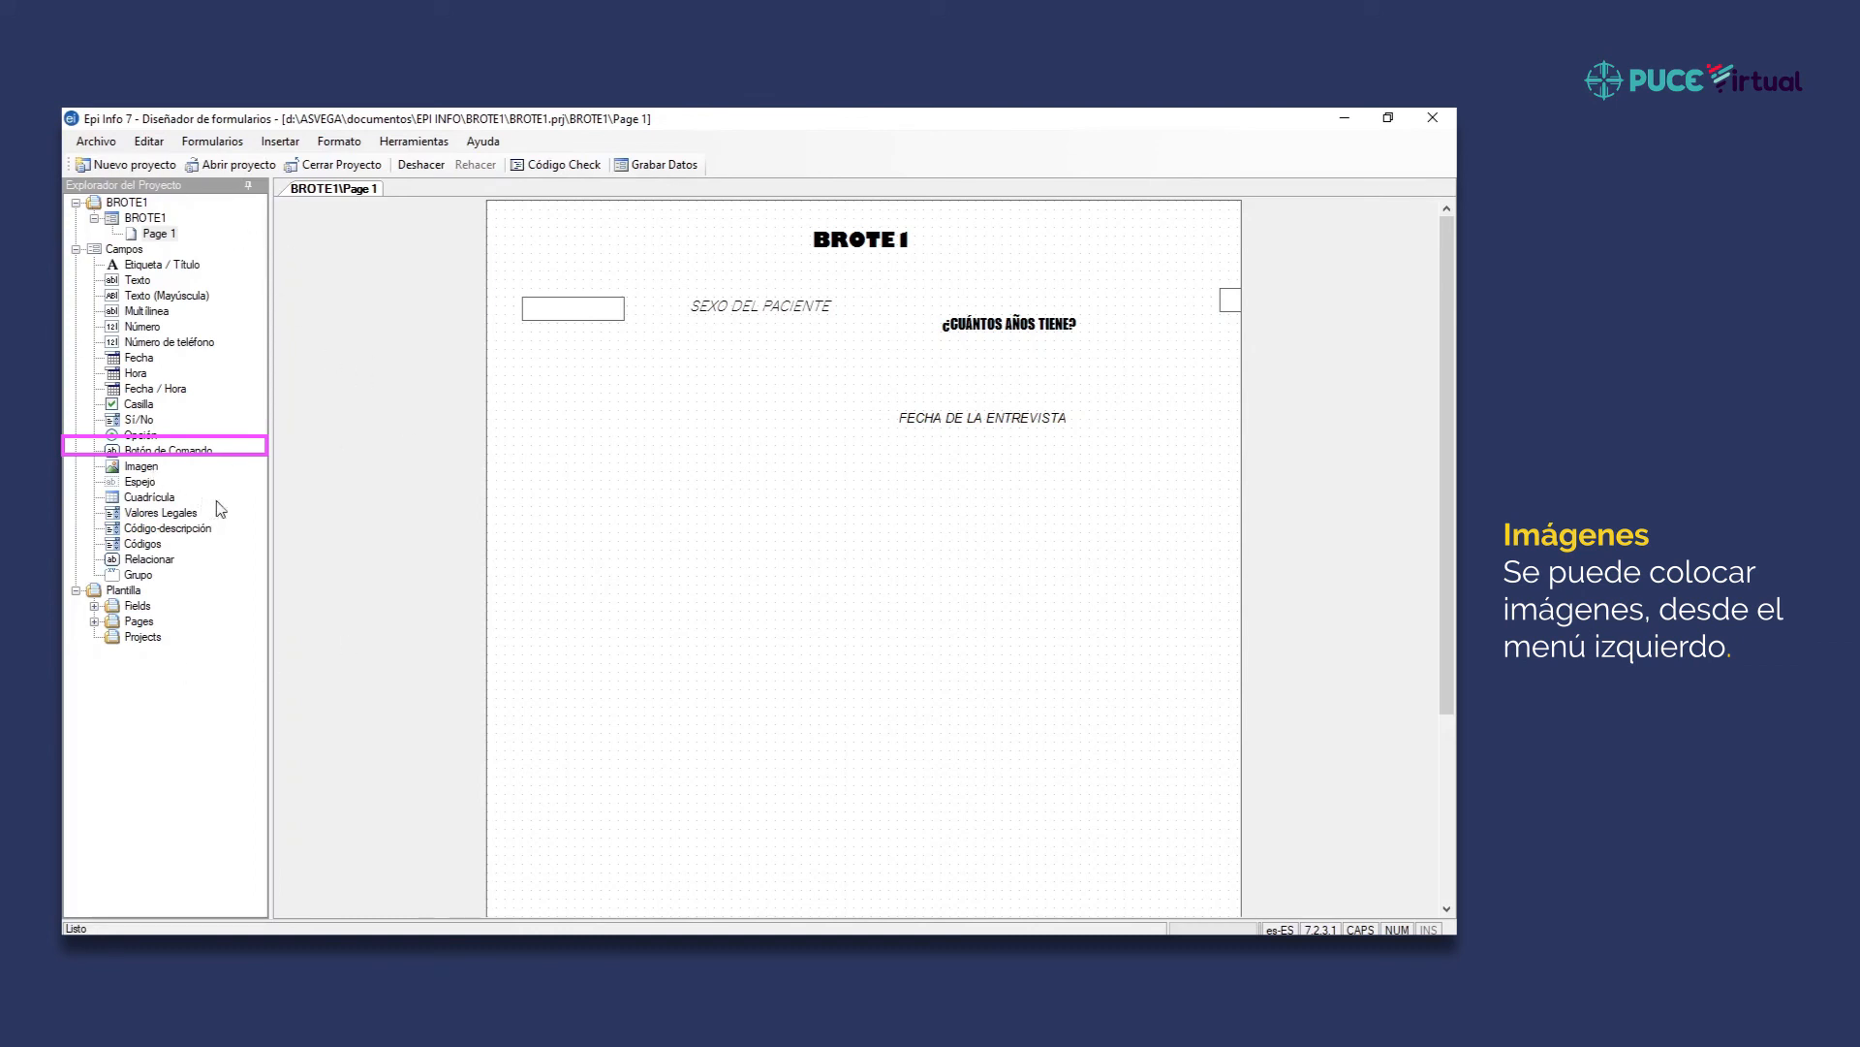
left_click(141, 467)
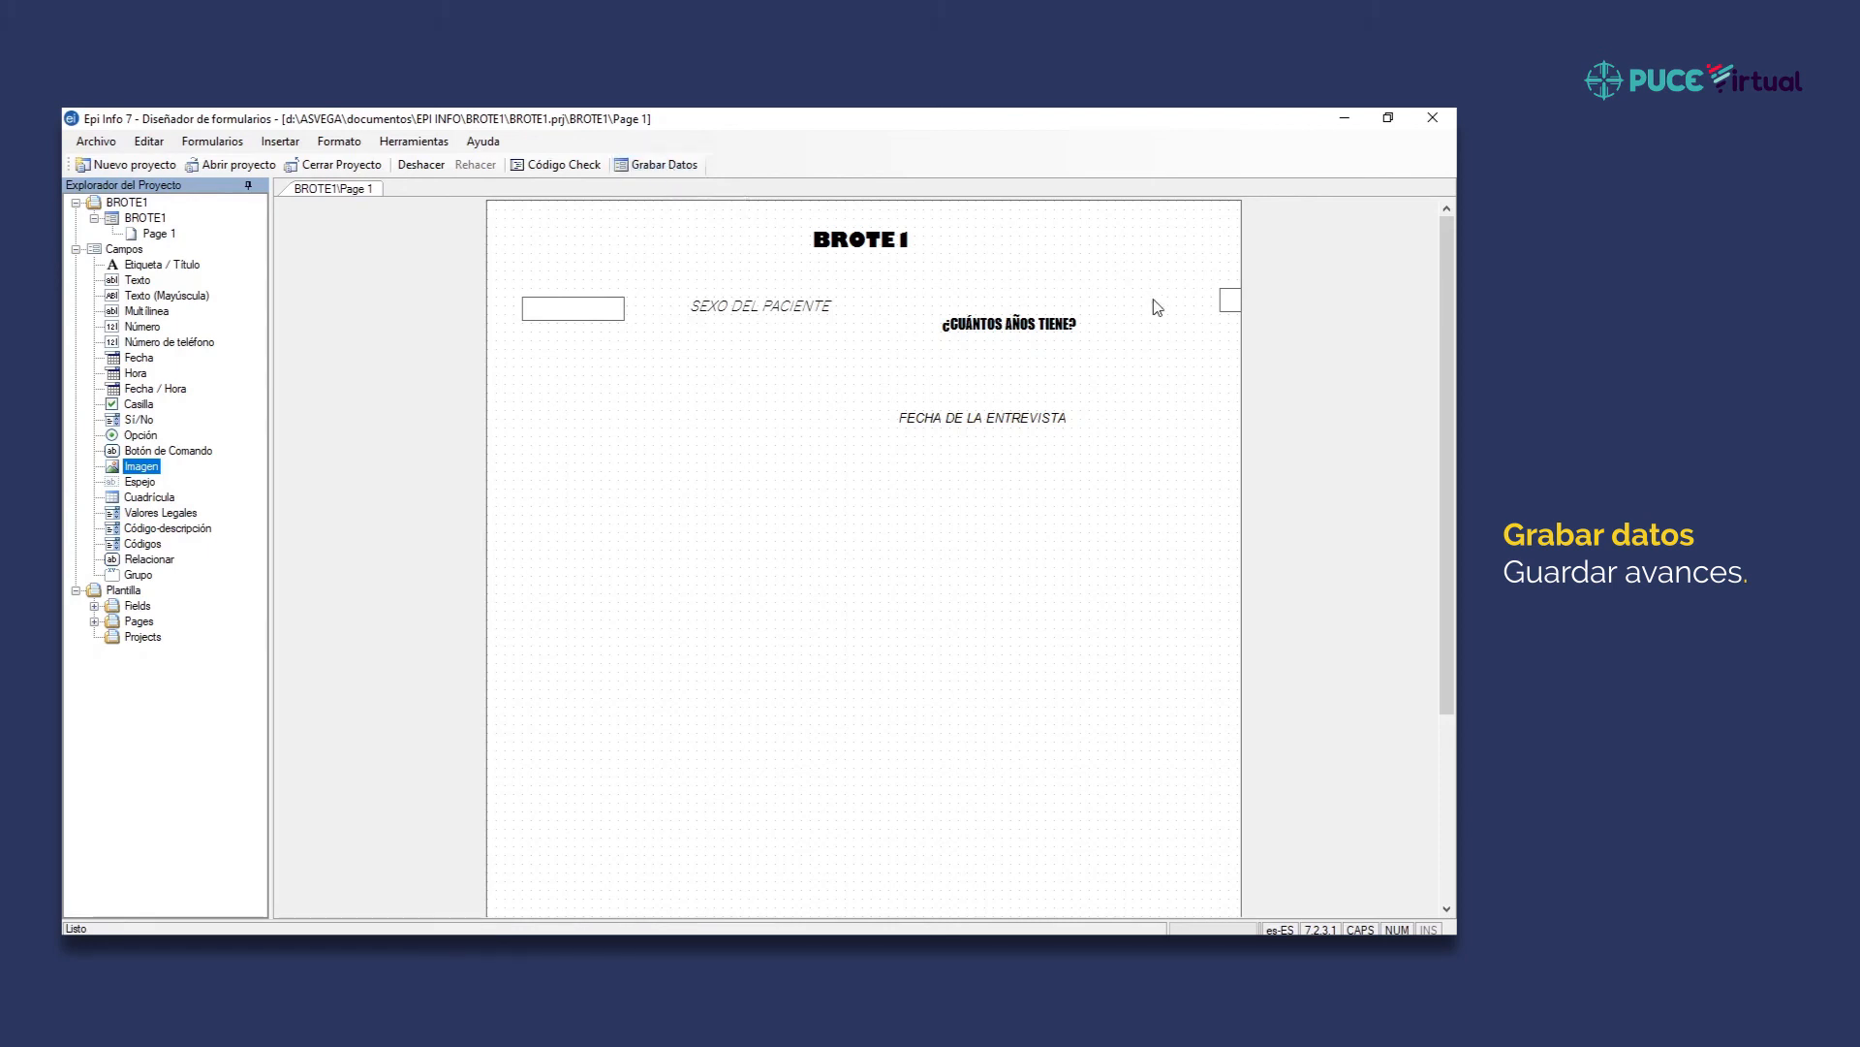
Rearrange the age and interview date fields near the page's left margin, with age directly below the sex field and the date prompt beneath it.
left_click_drag(1227, 297, 550, 390)
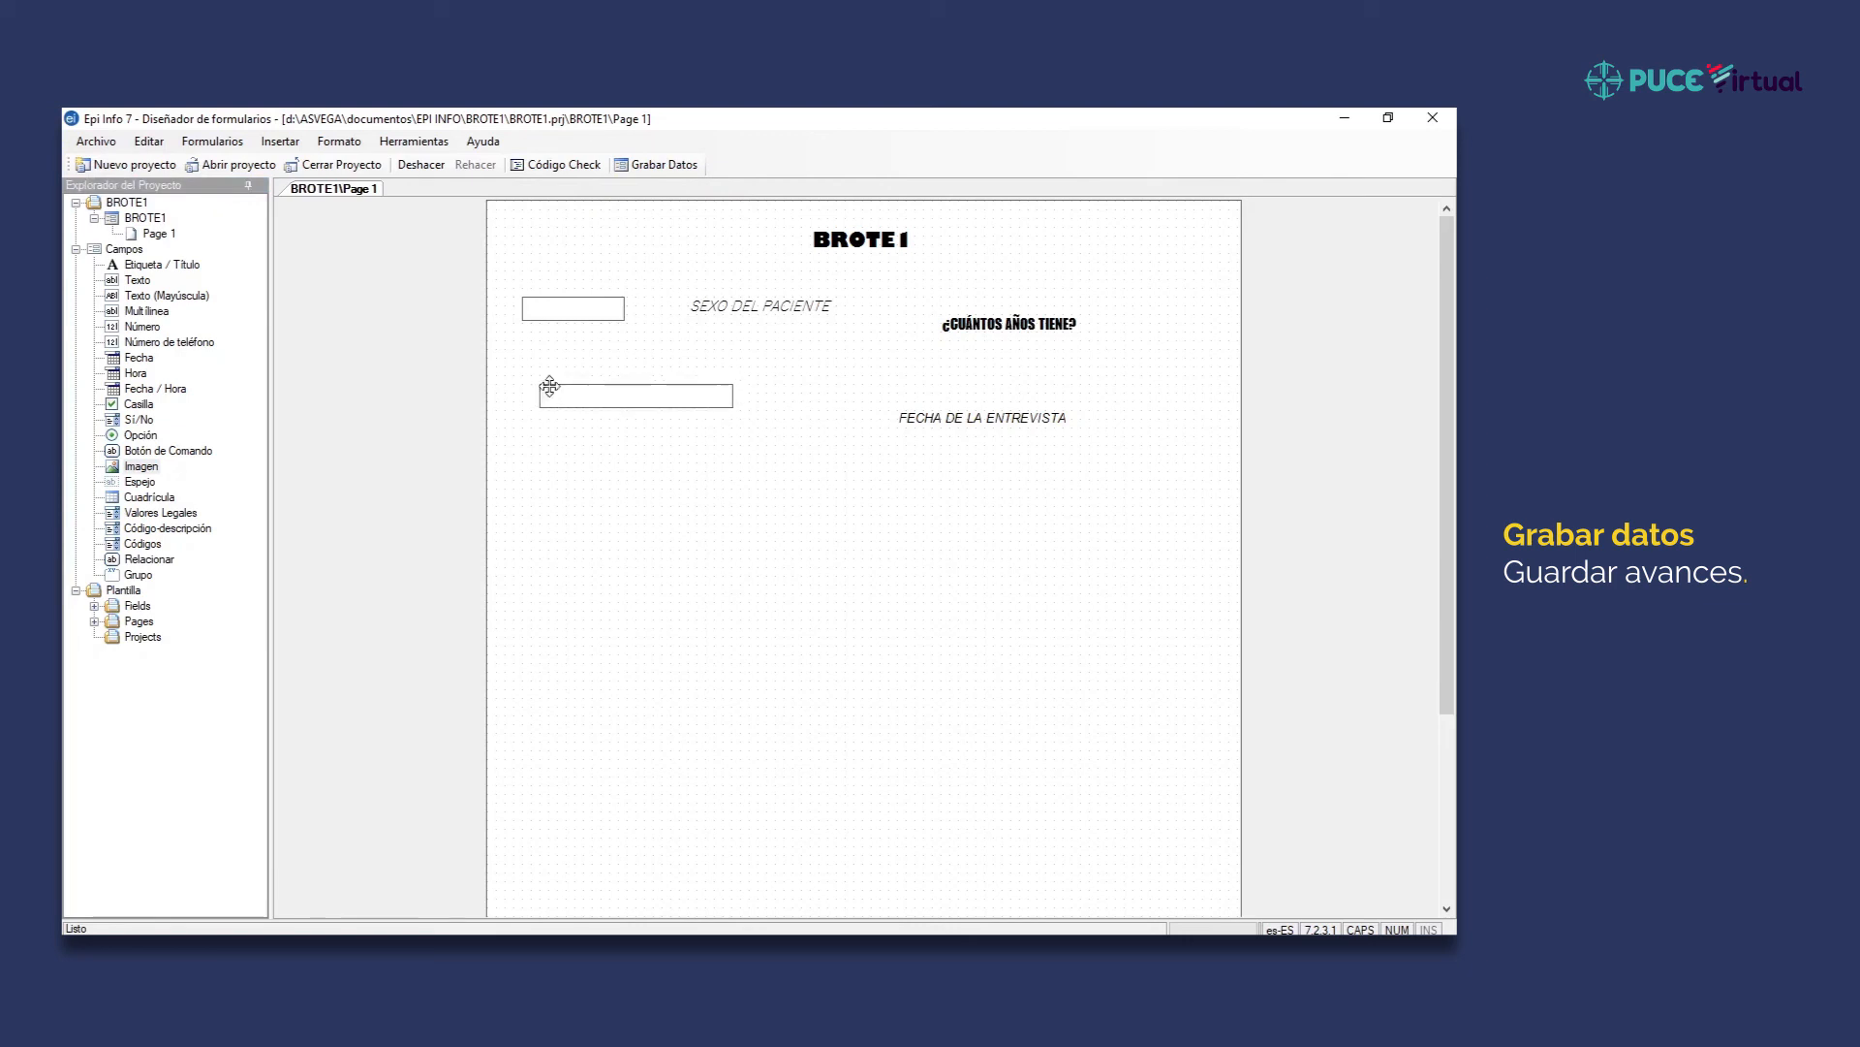
left_click_drag(960, 327, 579, 366)
left_click_drag(921, 418, 573, 477)
left_click(936, 272)
left_click_drag(936, 271, 630, 365)
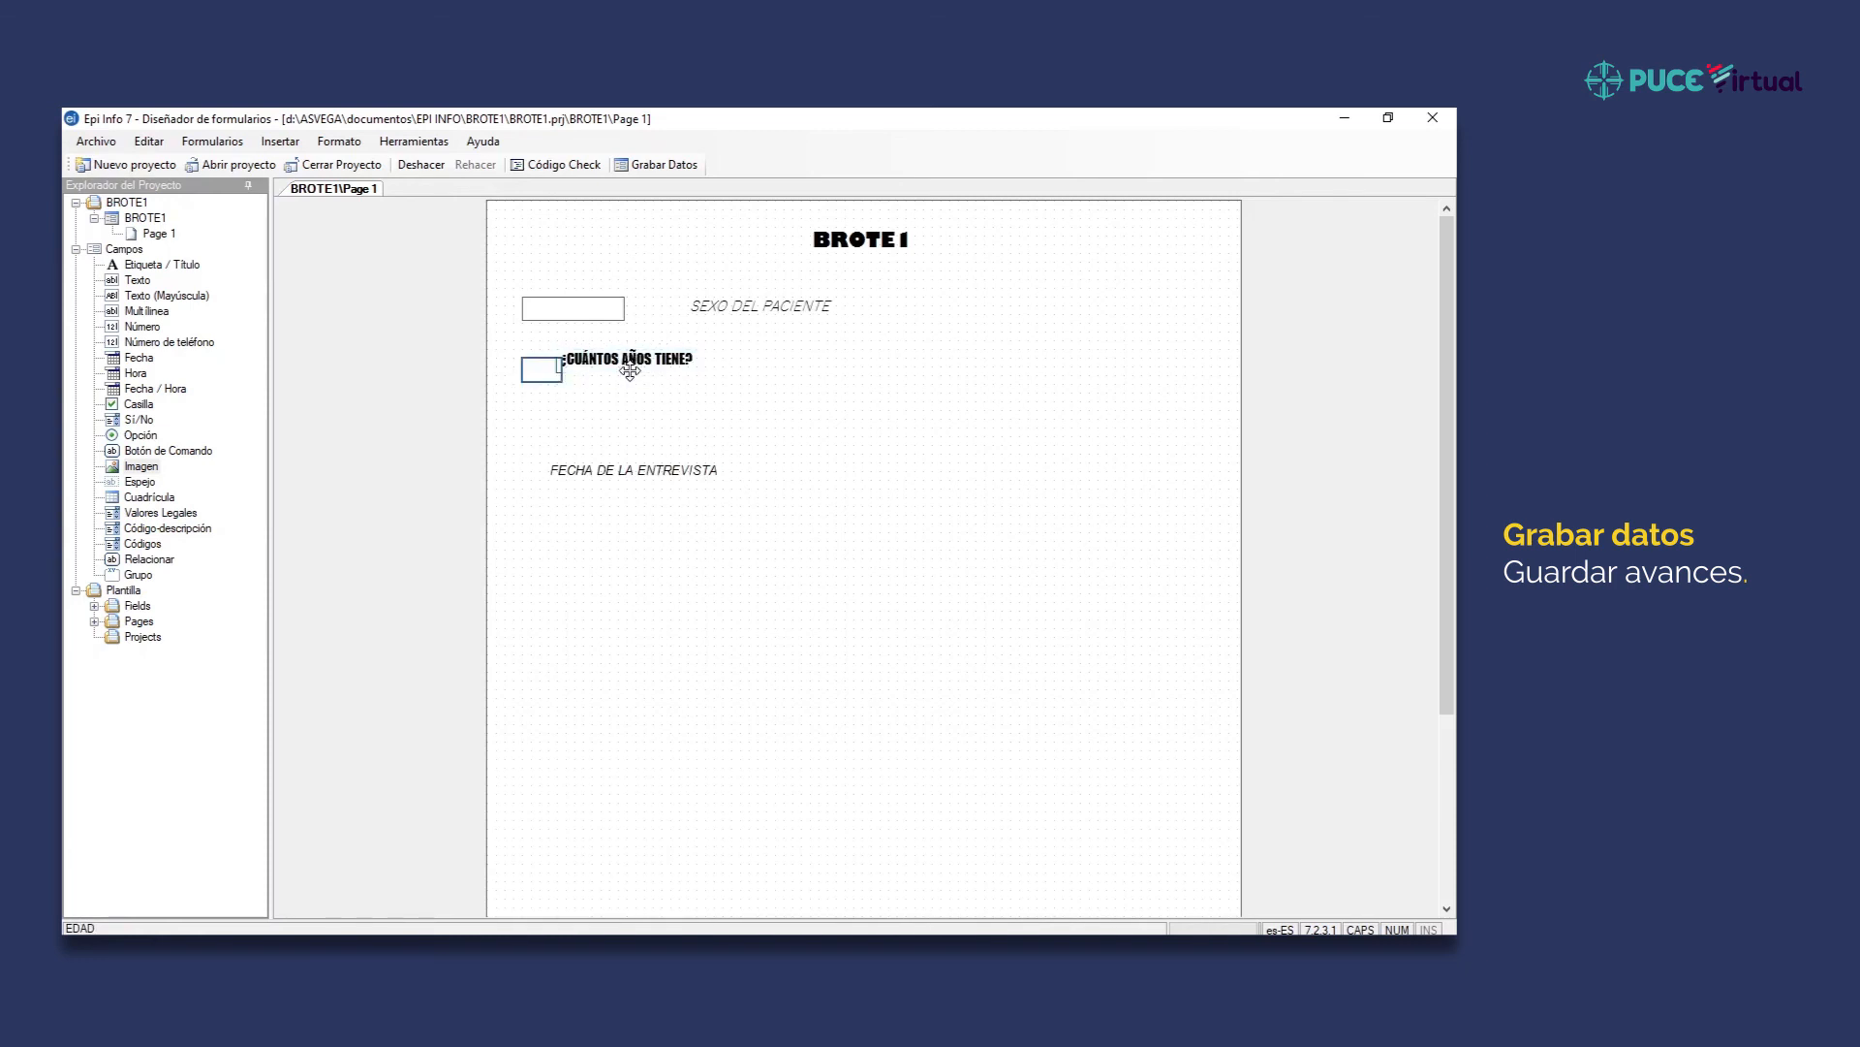
Open the form for data entry, creating the data table BROTE1 with IDs starting at 1.
left_click(644, 161)
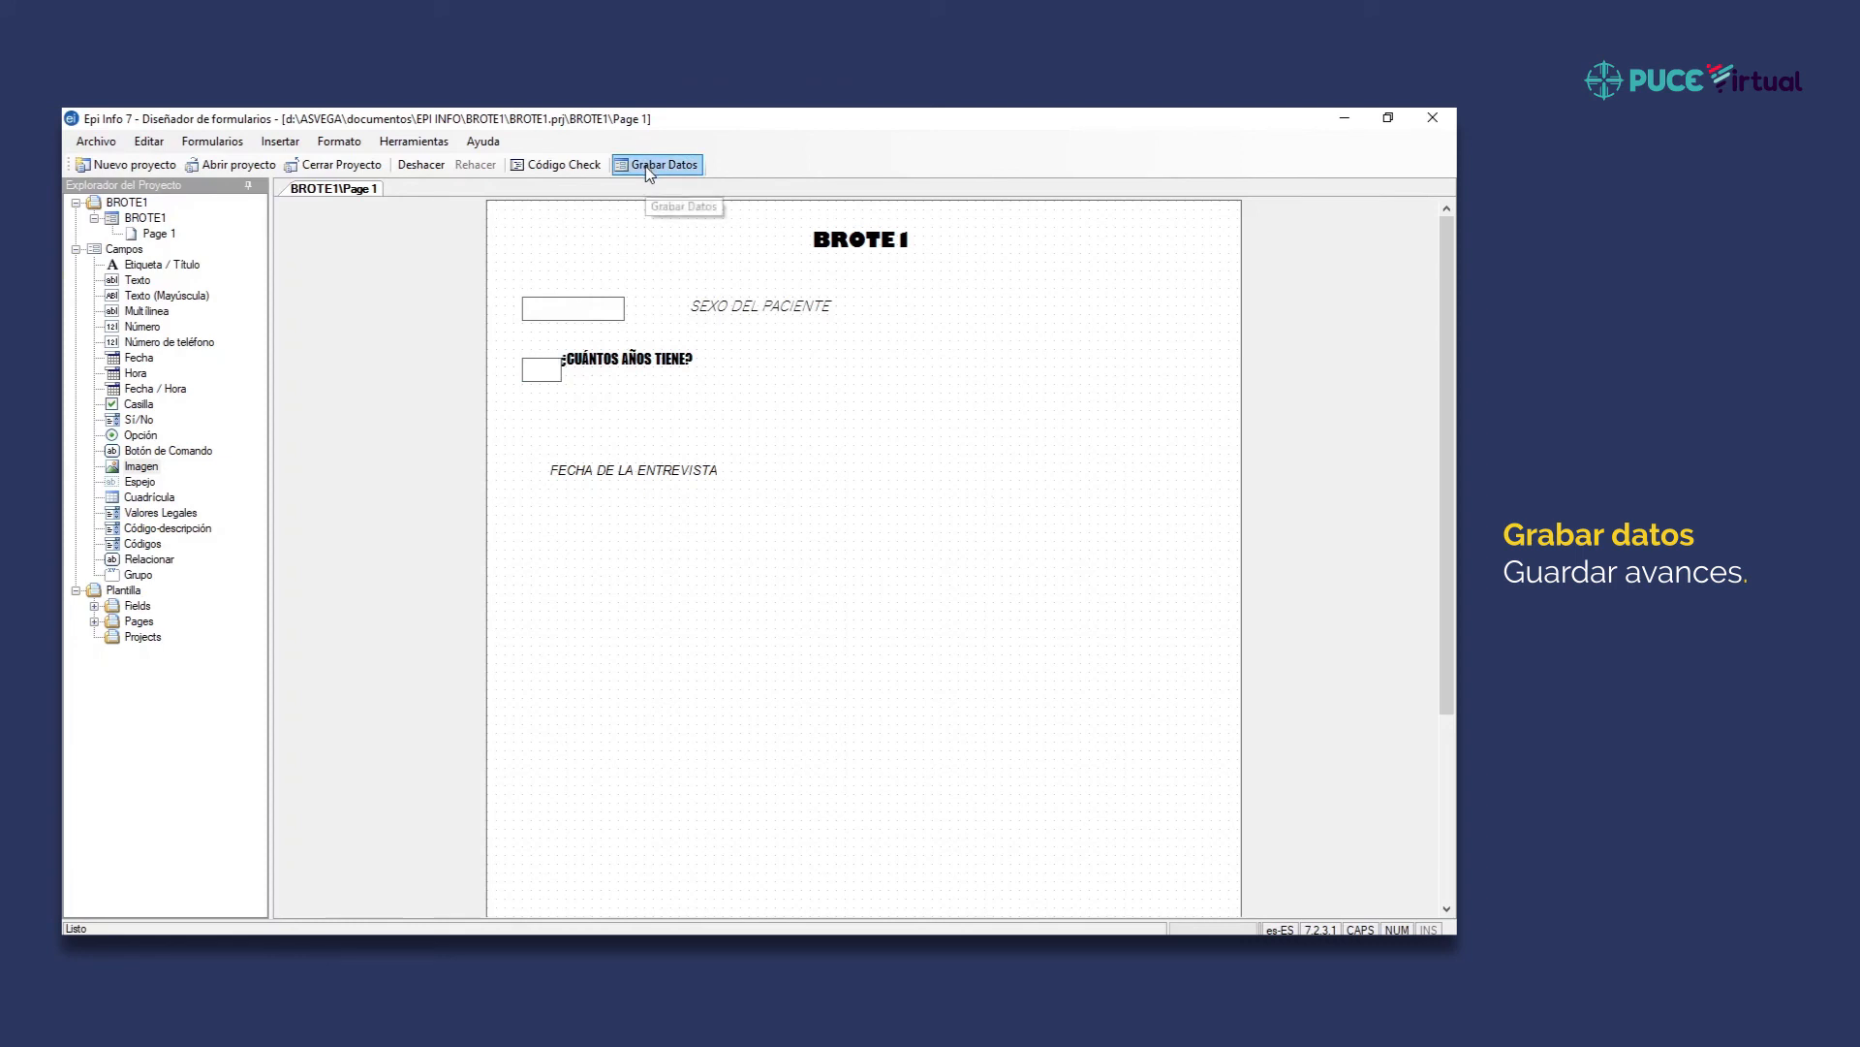
left_click(647, 167)
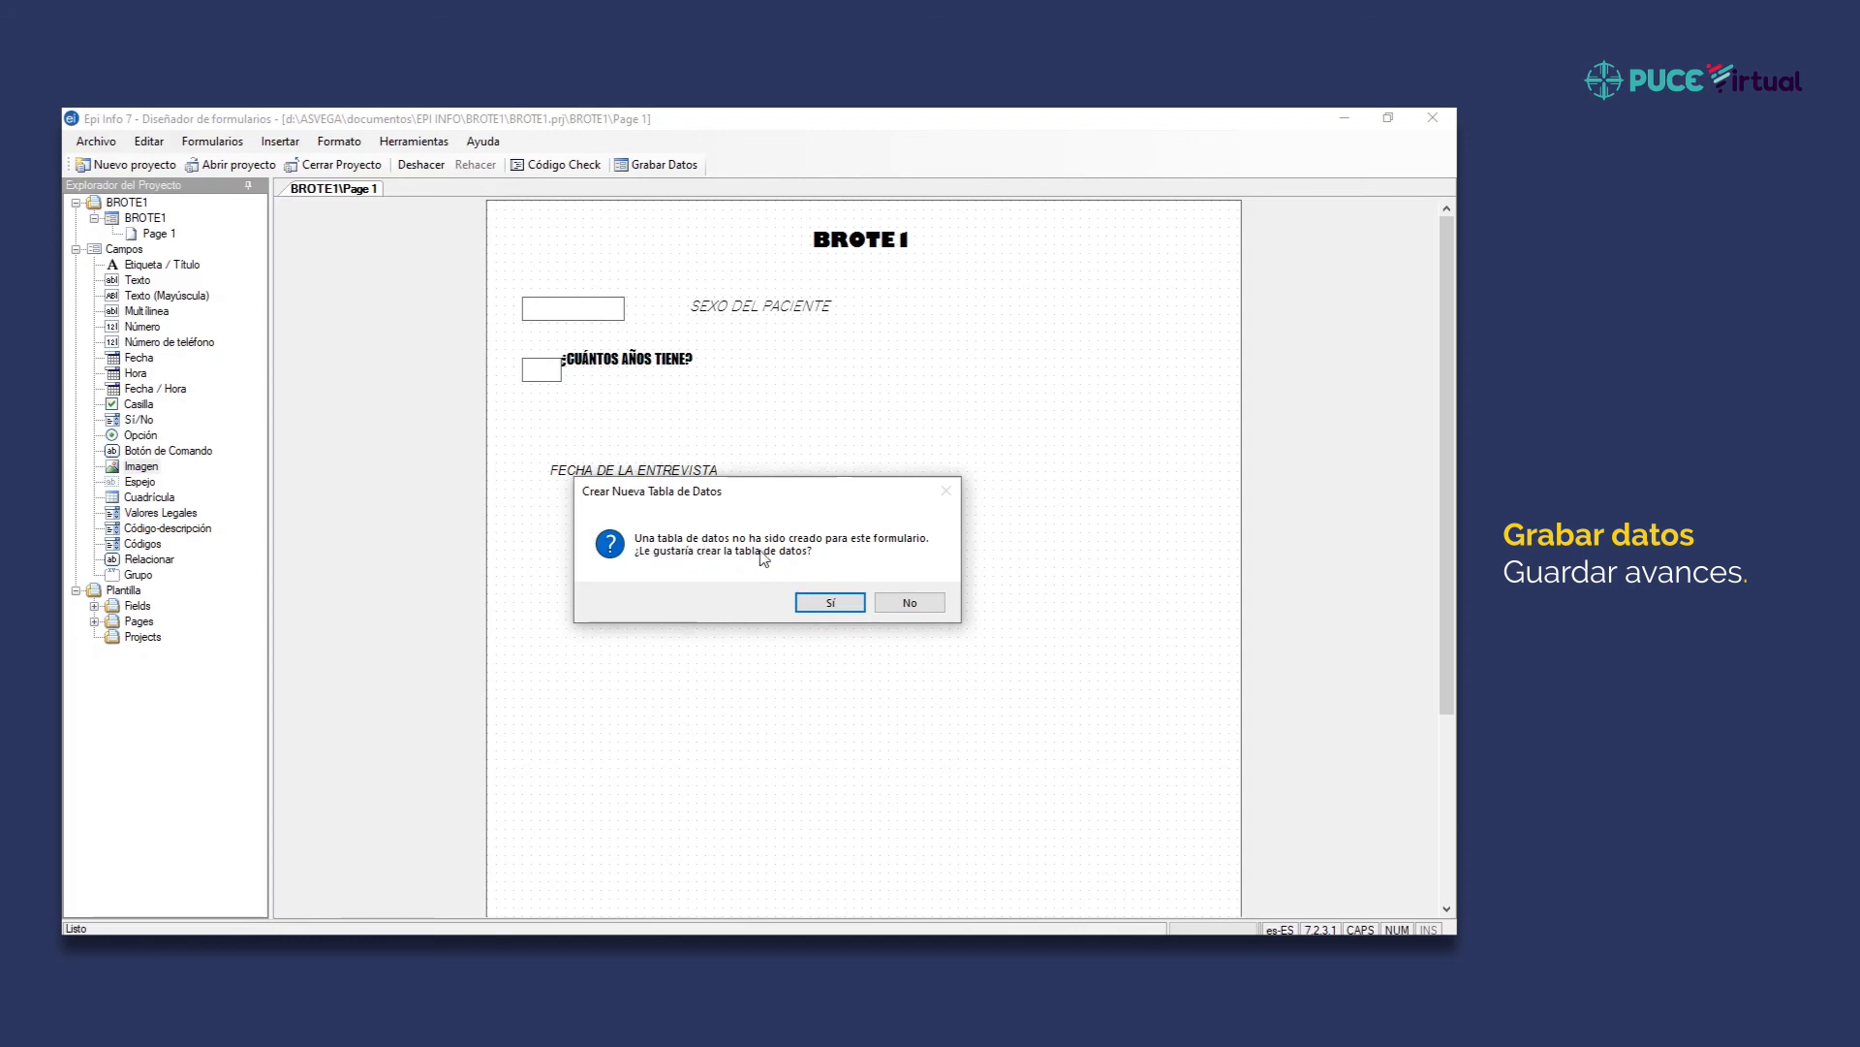
left_click(831, 601)
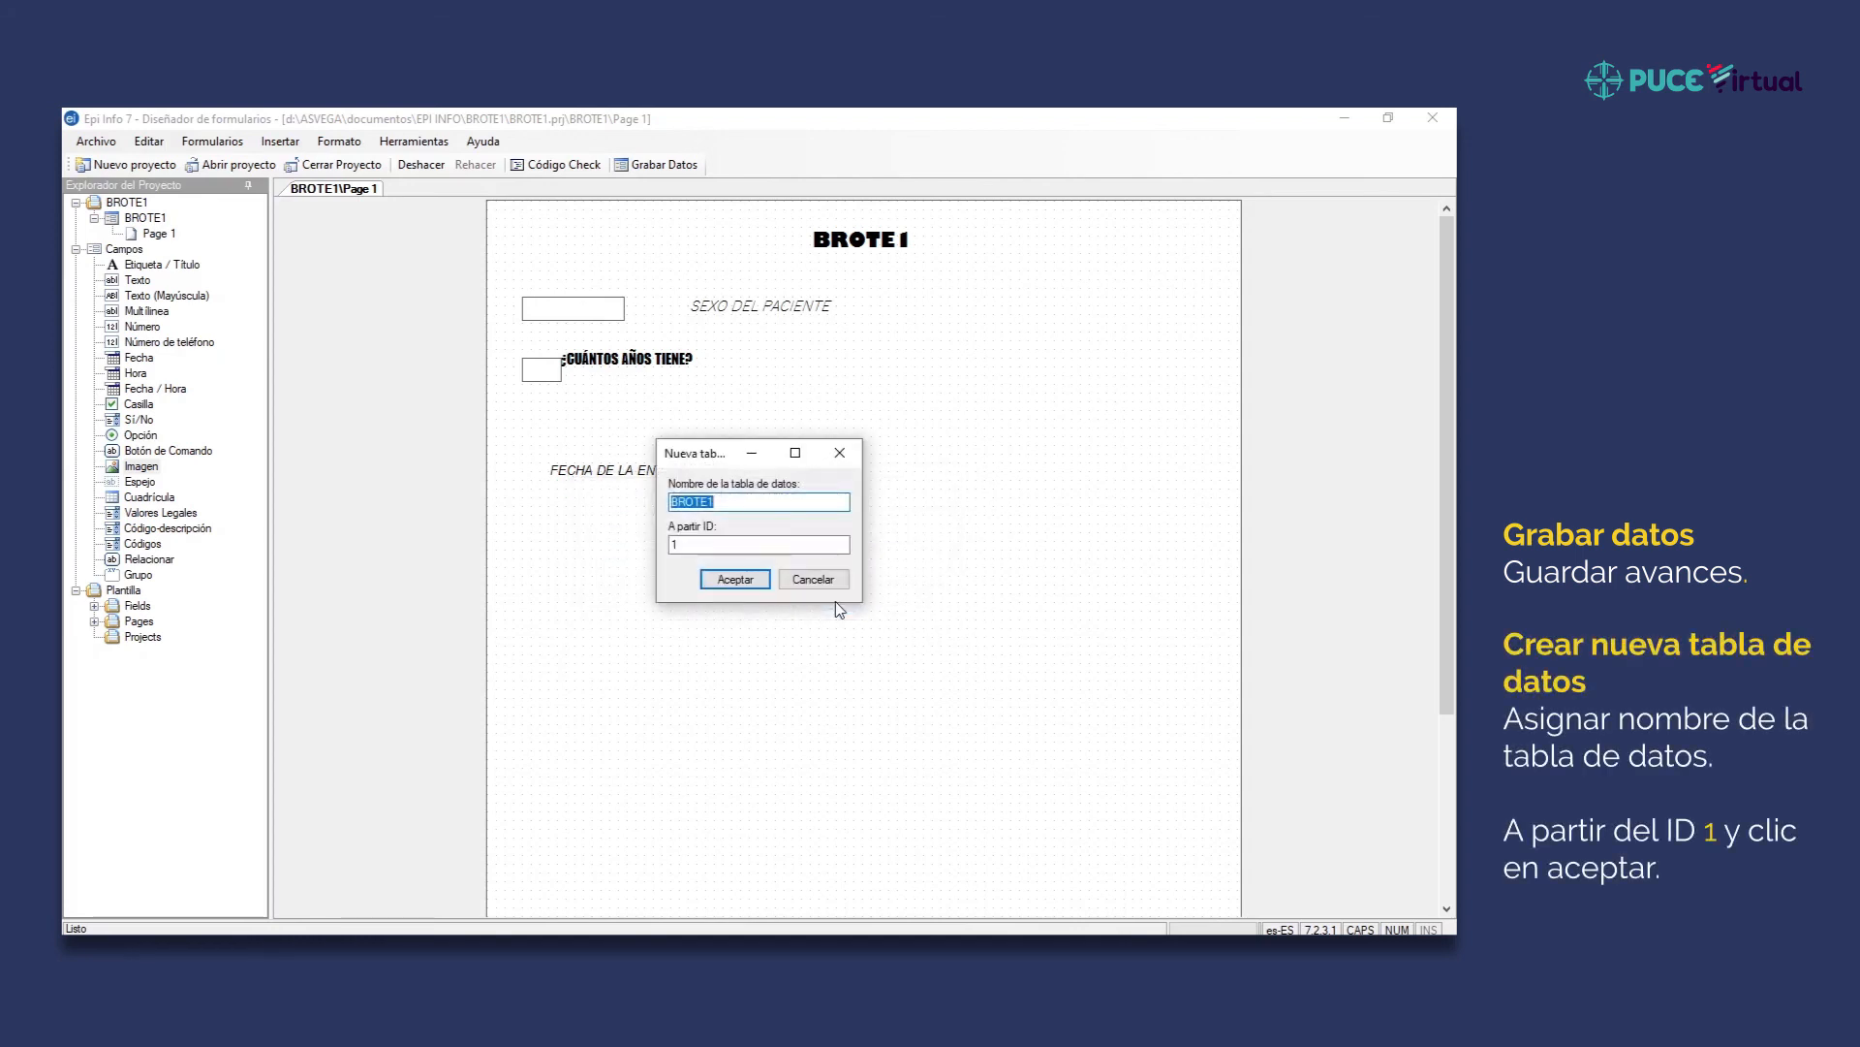
left_click(733, 502)
left_click(748, 579)
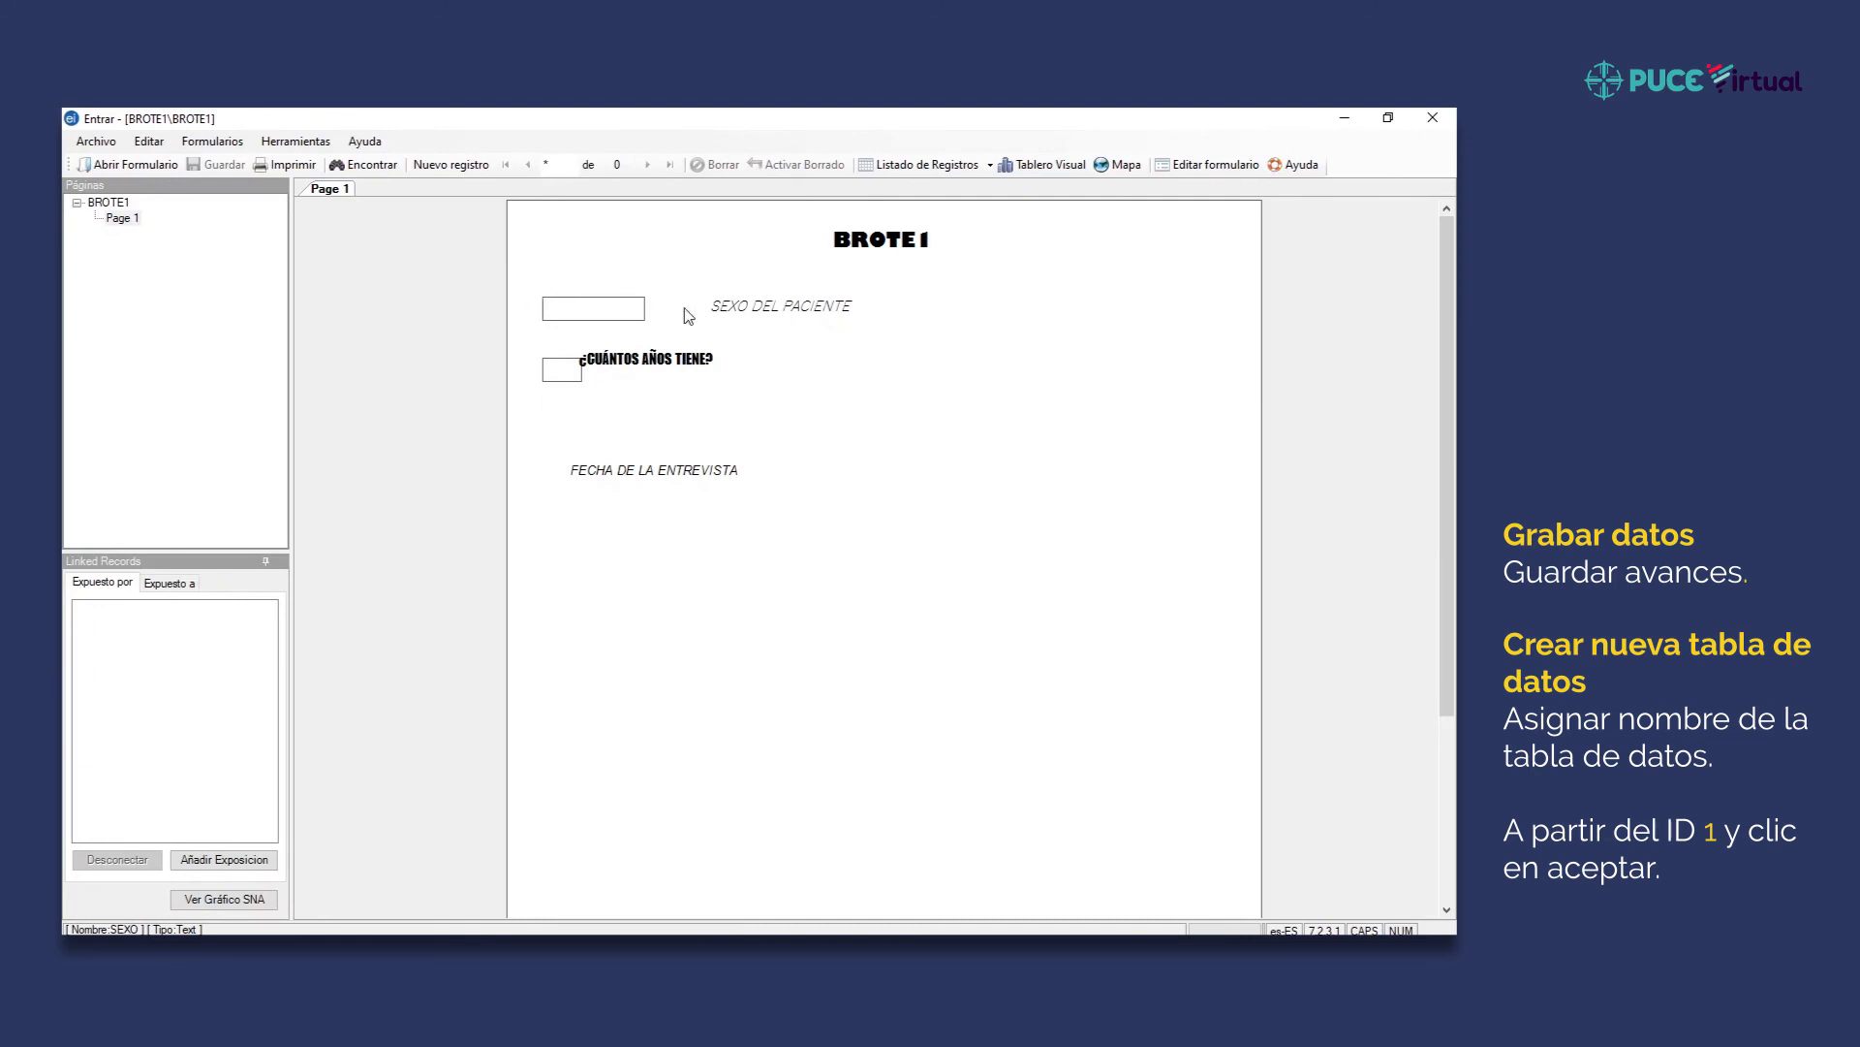
Fill in the first record with Hombre as the sex and 0028 as the age, and start a new record.
type("Hombre")
left_click(564, 369)
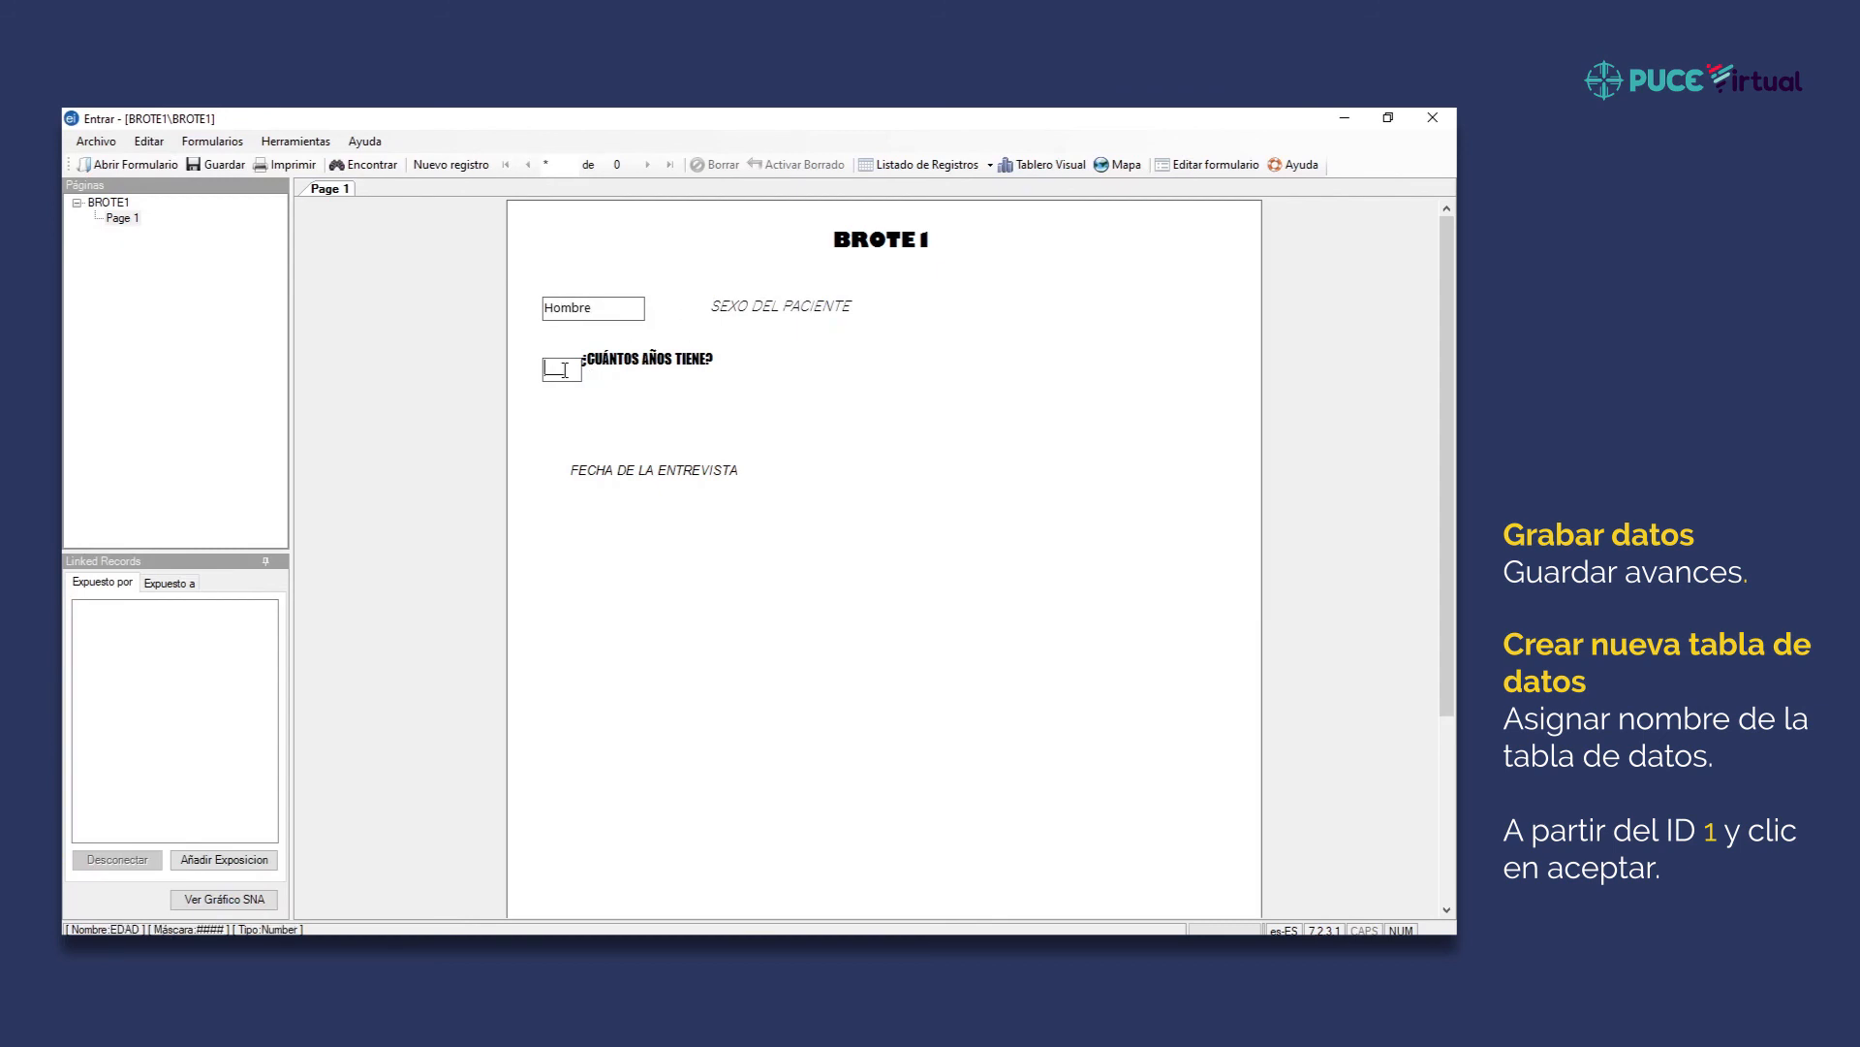
left_click(822, 423)
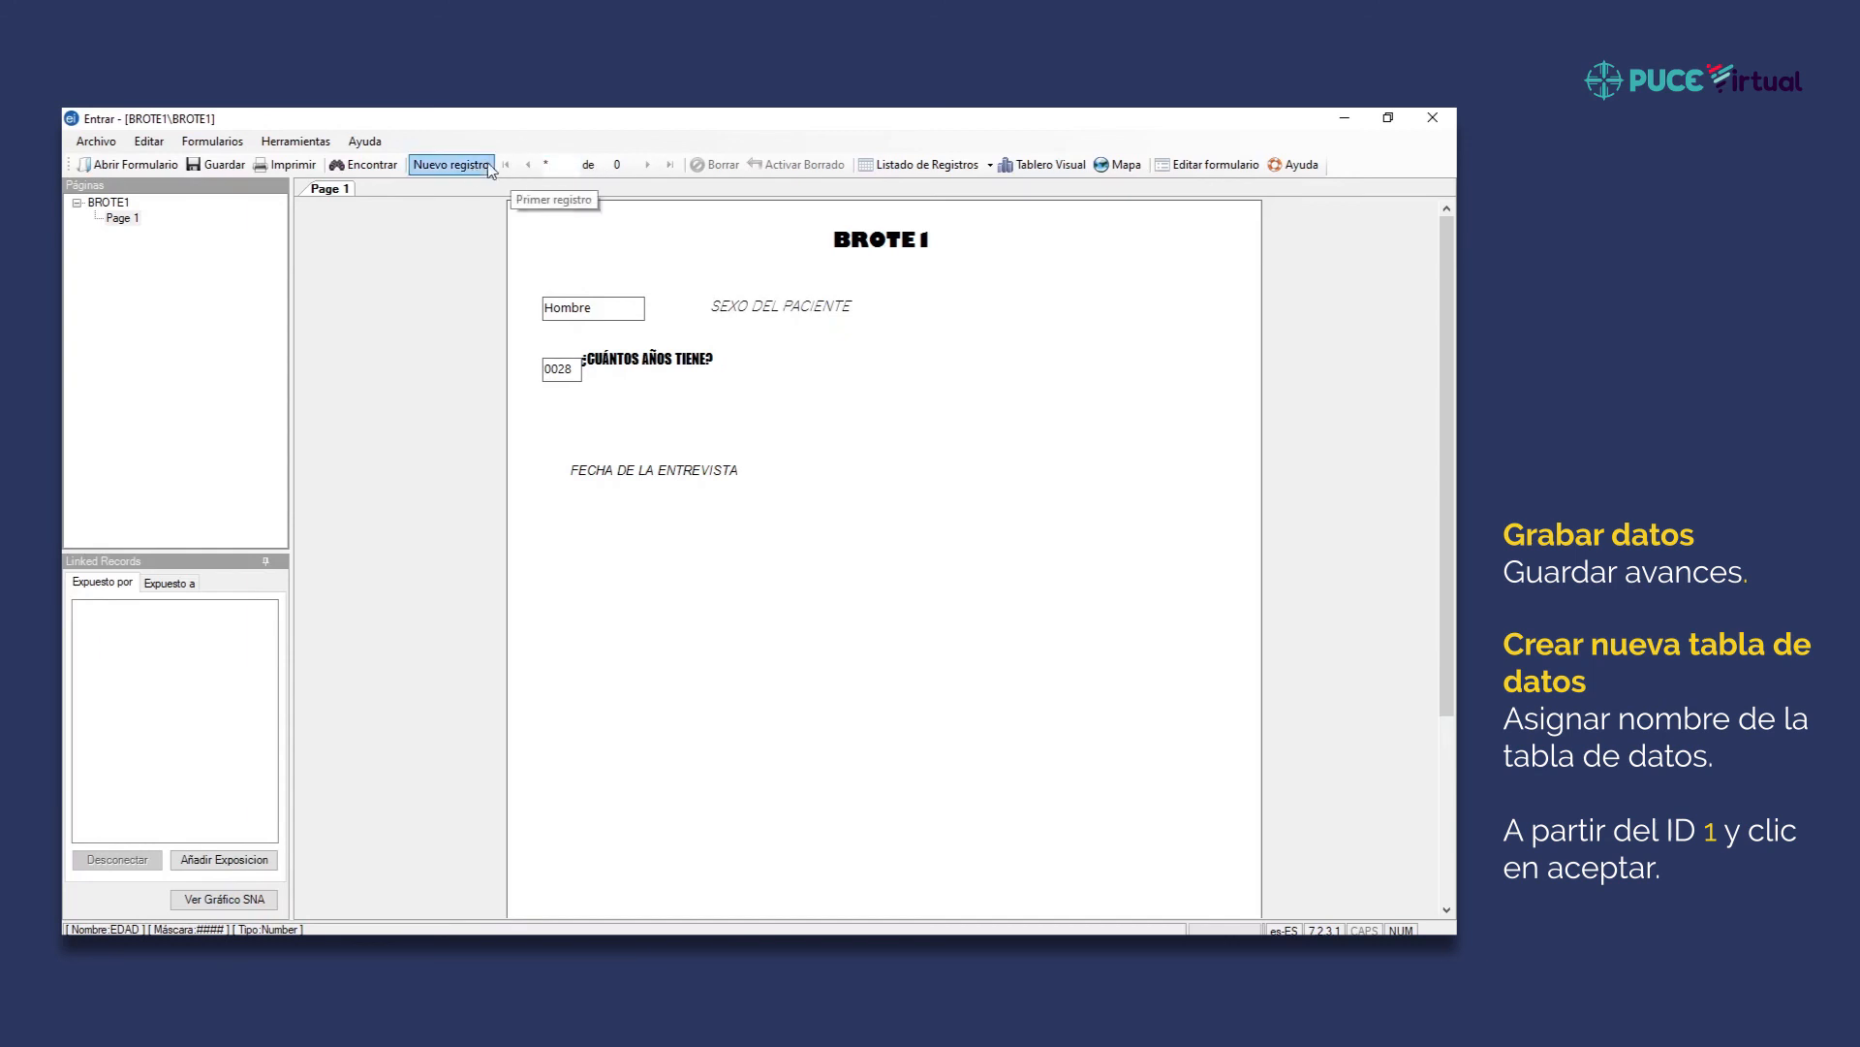
left_click(456, 171)
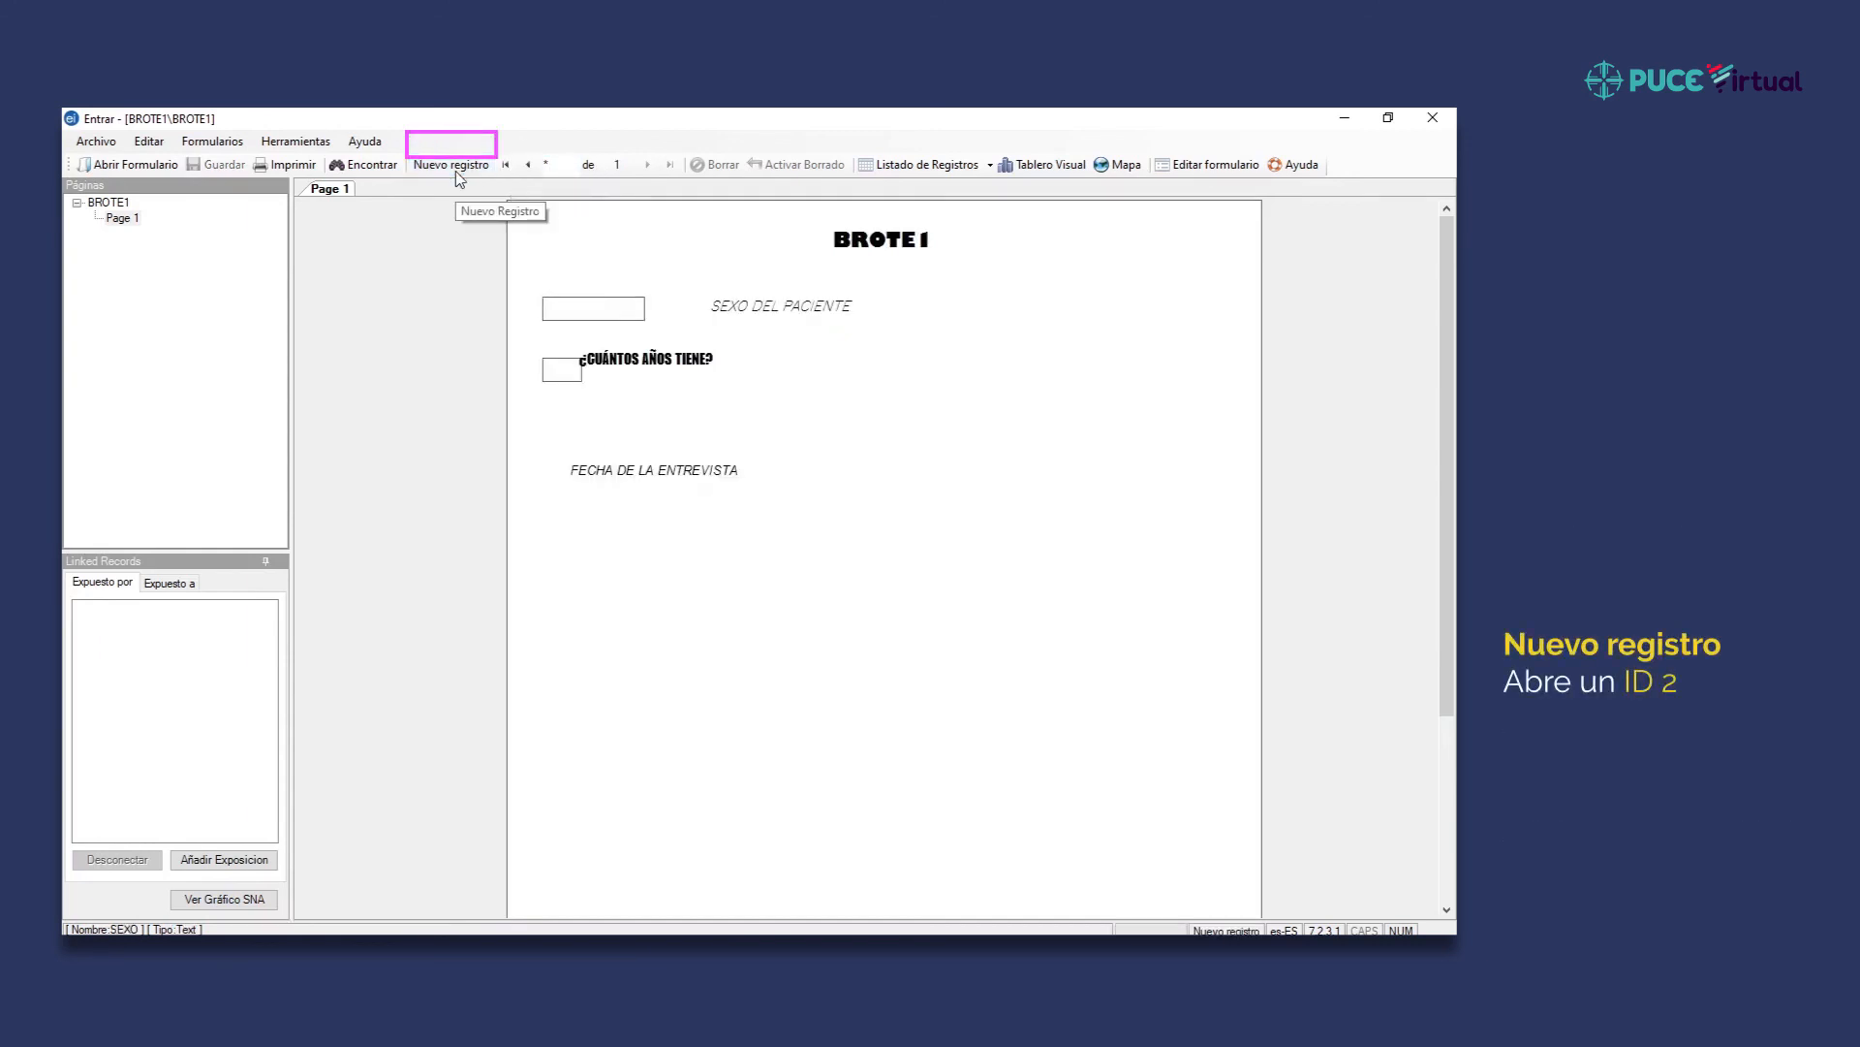
left_click(454, 171)
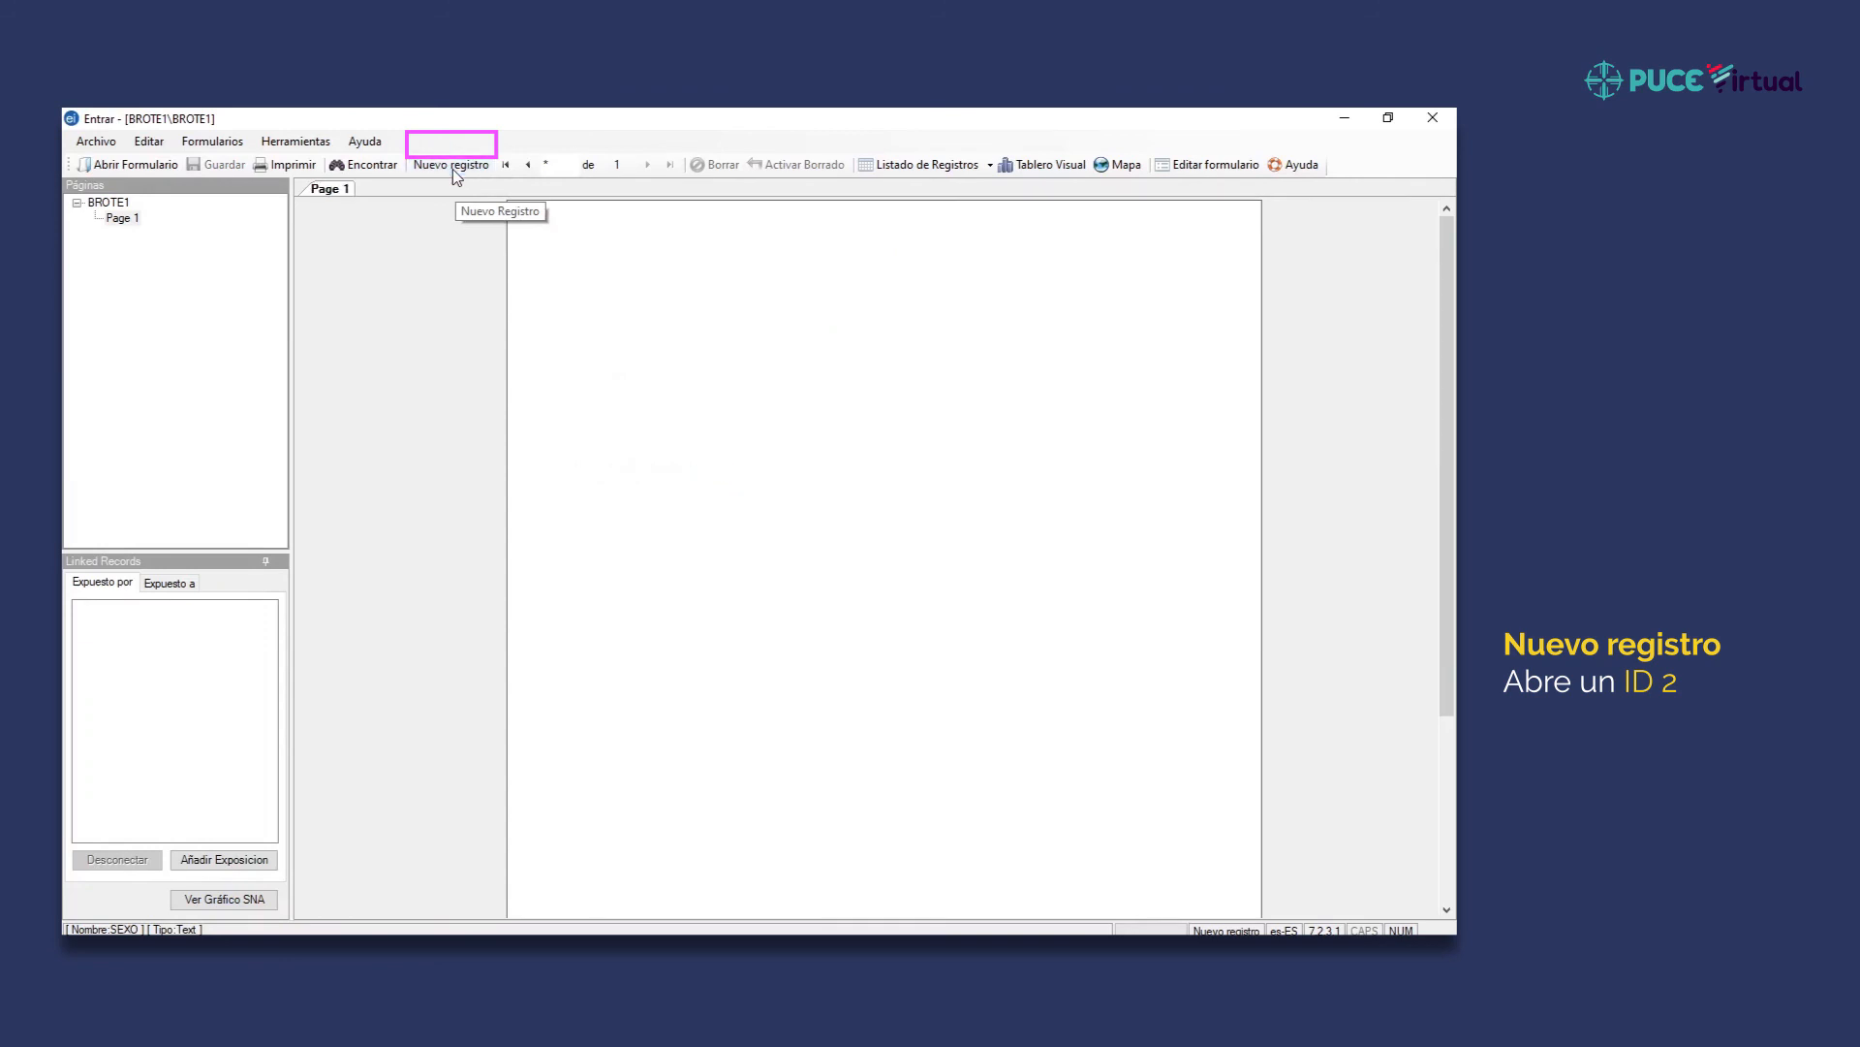